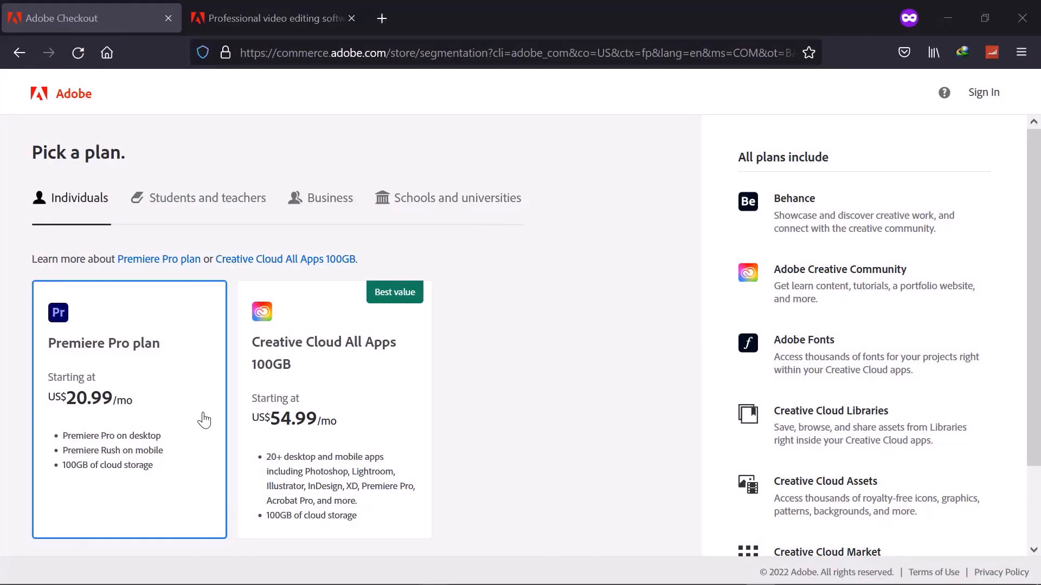
# - Bring up the Adobe Premiere Pro product page in the browser and start the free trial
pyautogui.click(276, 18)
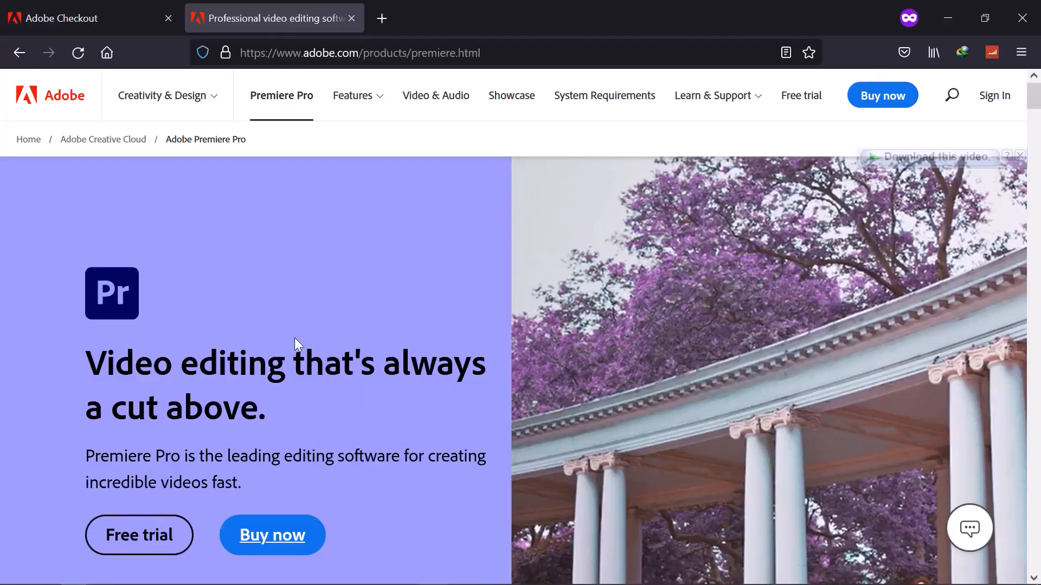
pyautogui.click(165, 534)
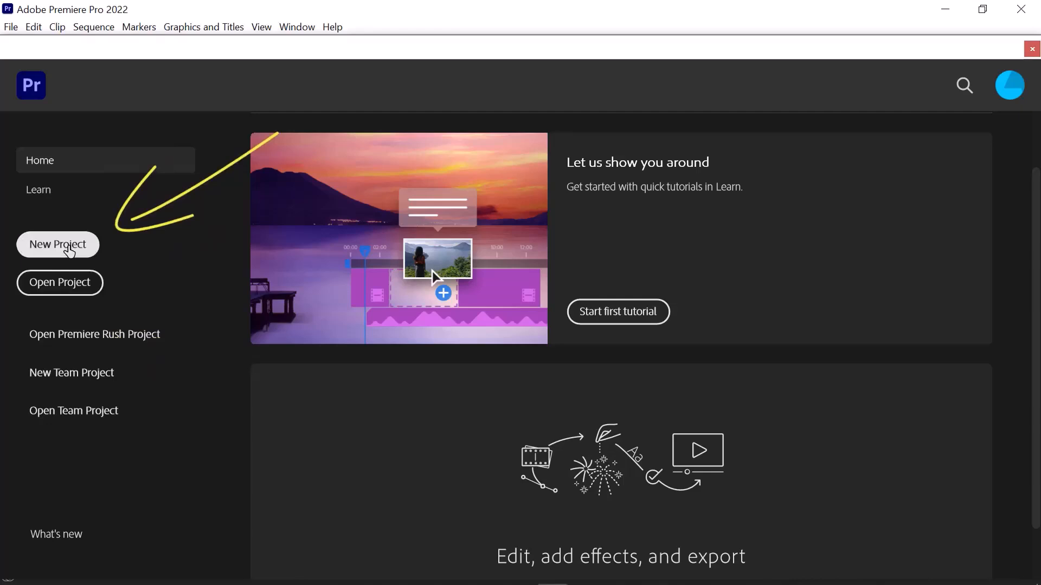
# - In Premiere Pro, create a new project named PP Basics stored in the C:\Media folder
pyautogui.click(69, 250)
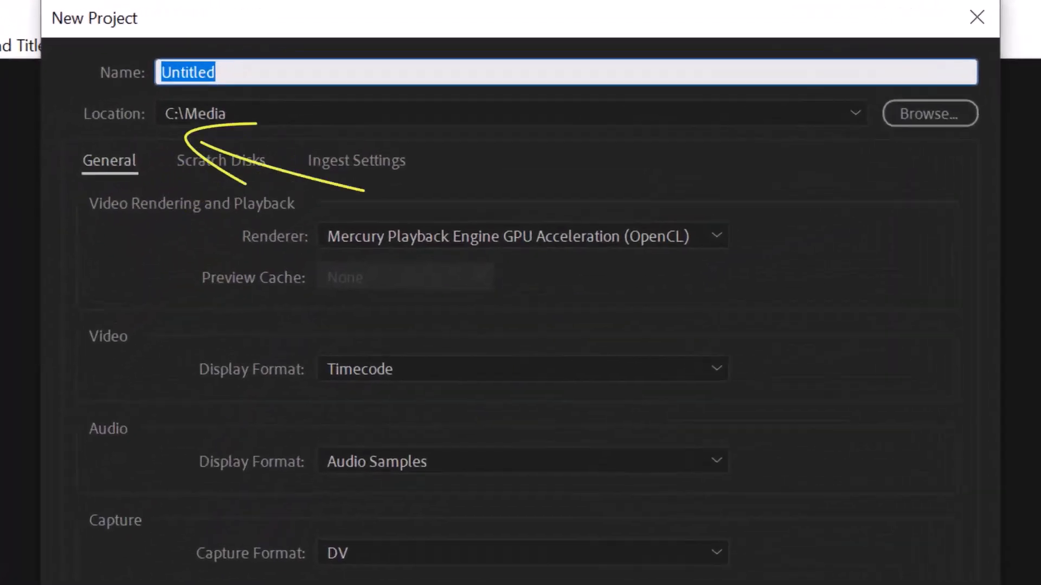
pyautogui.write('PP Basics')
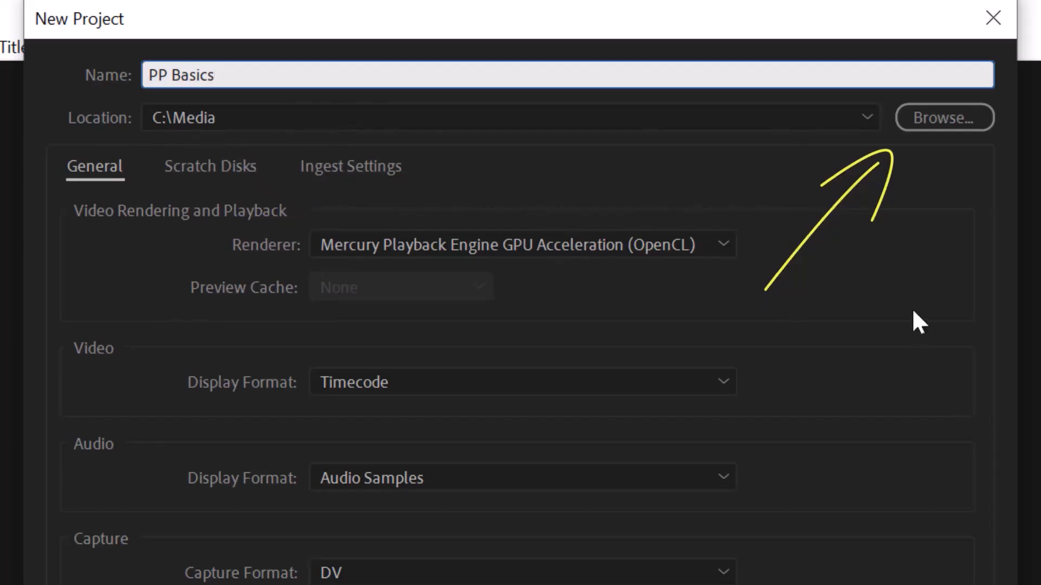
pyautogui.click(939, 127)
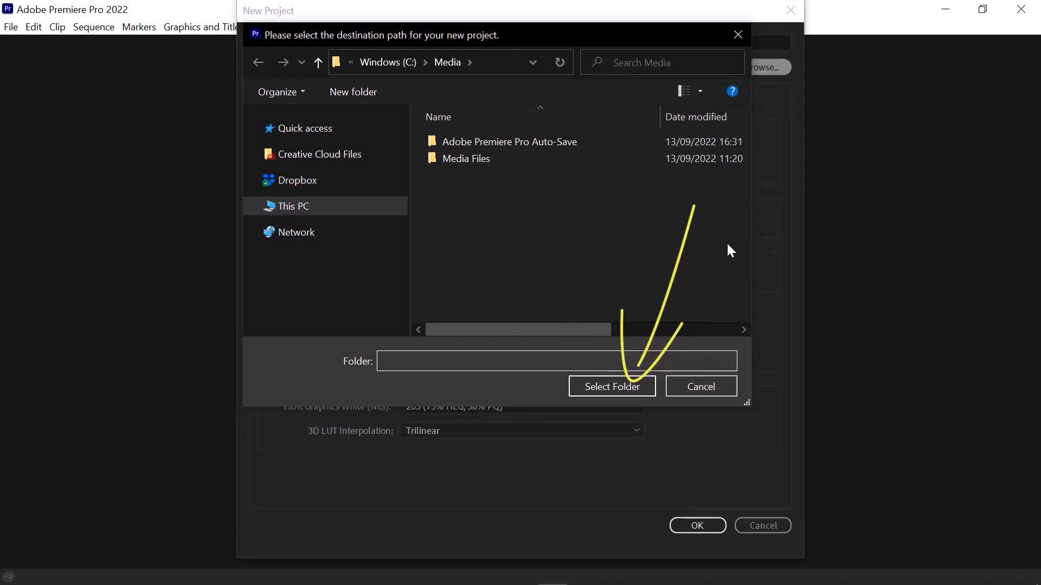
pyautogui.click(628, 382)
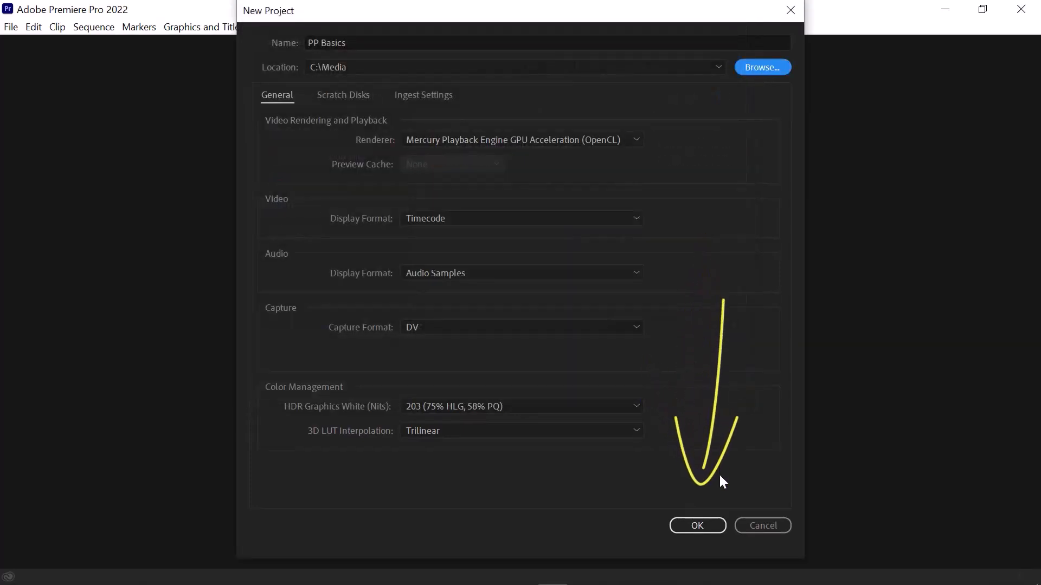
pyautogui.click(711, 524)
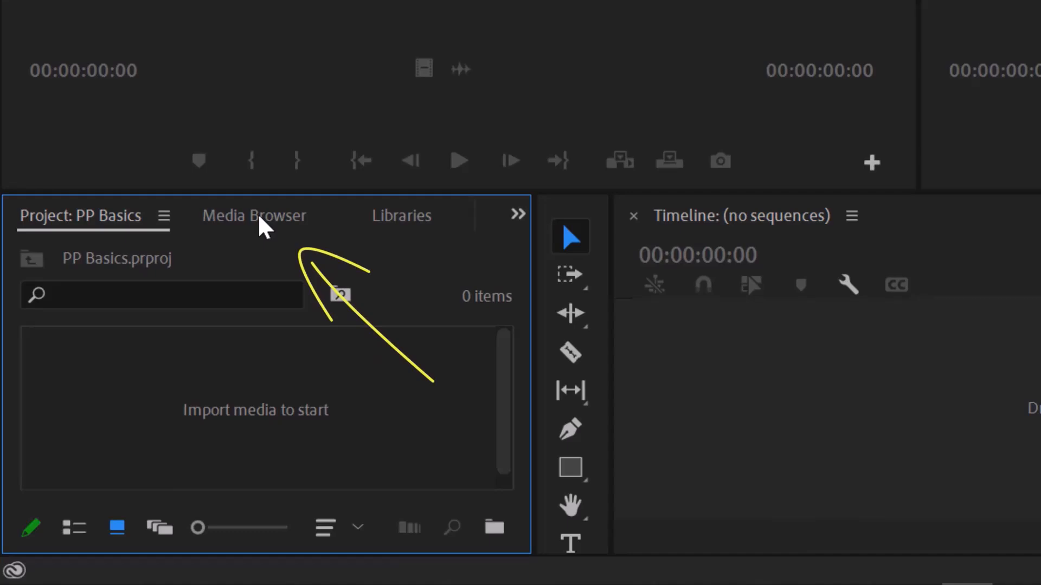
# - Browse the local C: drive in the Media Browser to the Media Files folder inside Media
pyautogui.click(258, 215)
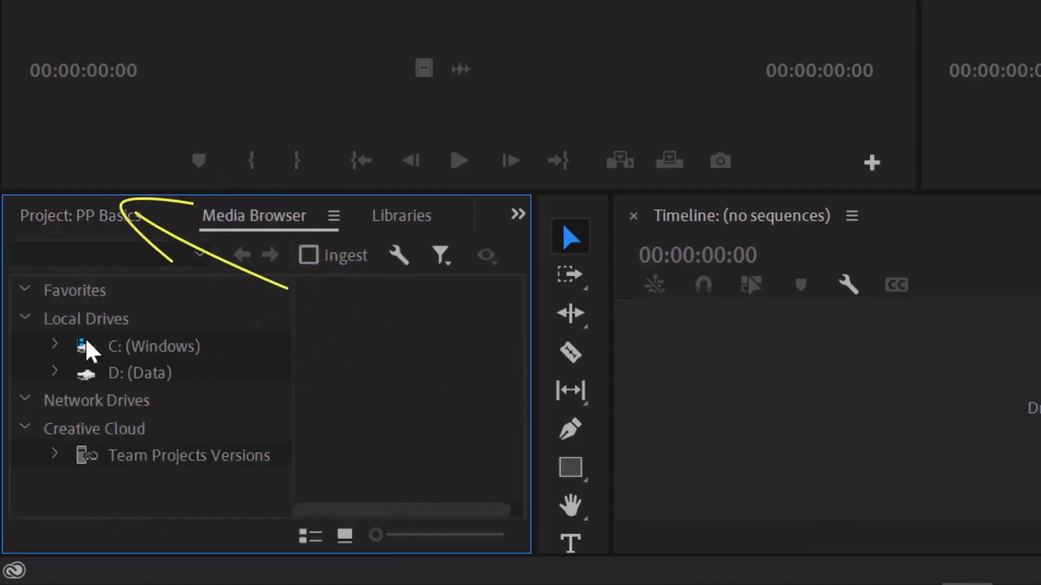
pyautogui.click(55, 345)
pyautogui.scroll(-5, 188, 406)
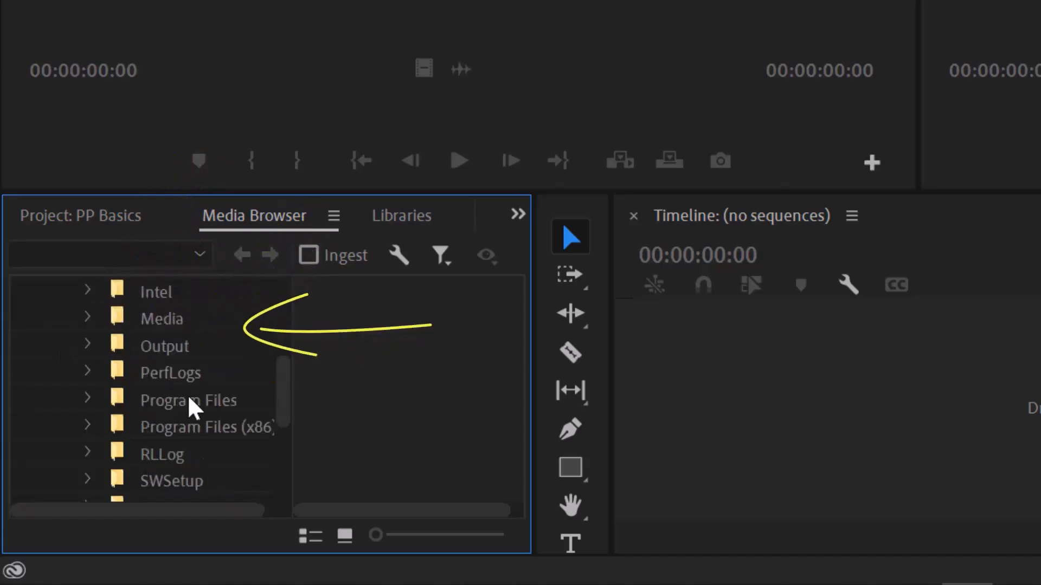
pyautogui.click(88, 318)
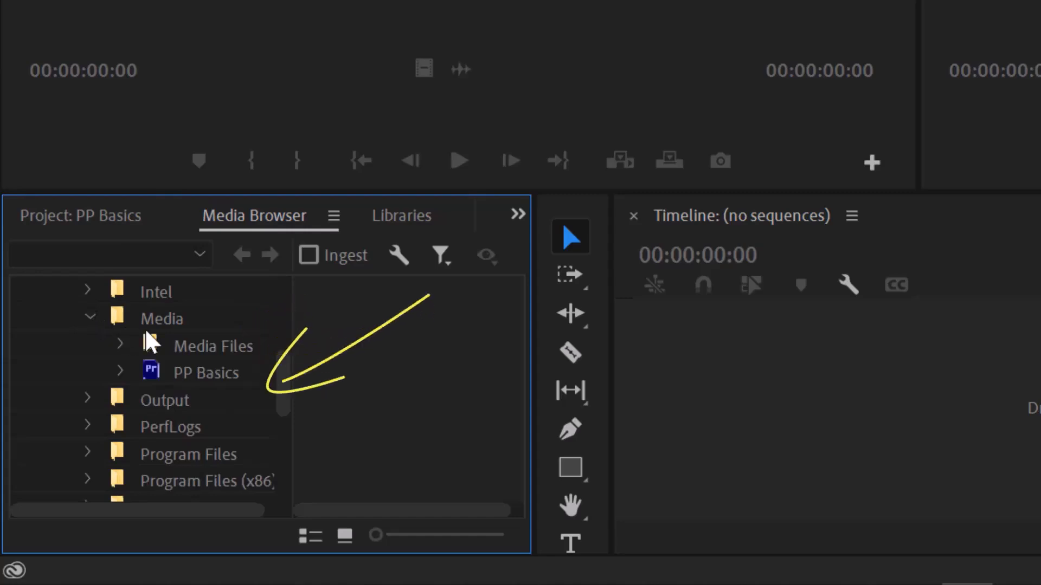
pyautogui.click(150, 347)
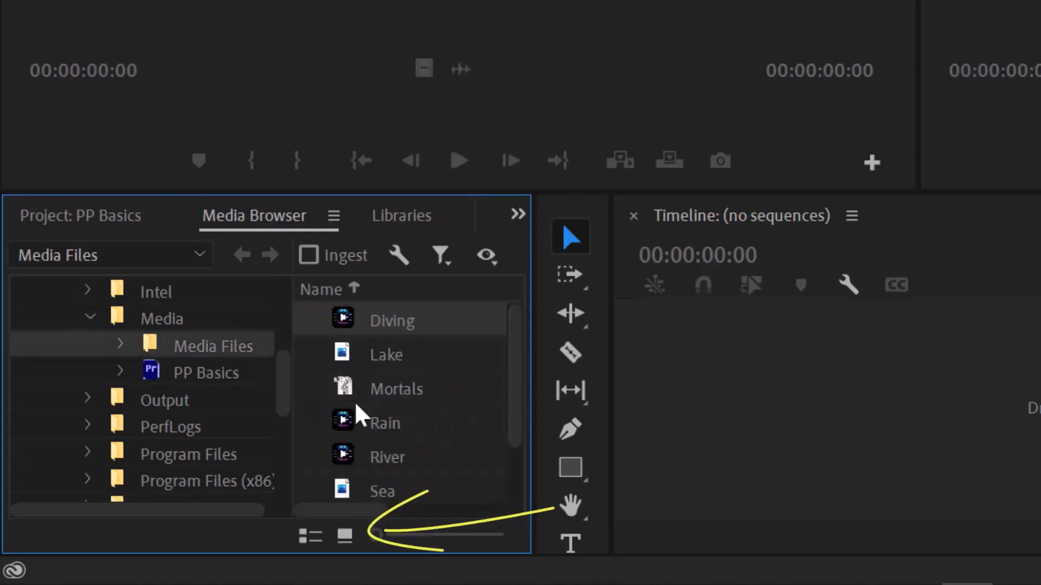
# - Show the Media Files contents as thumbnails and widen the Media Browser area to fit two columns
pyautogui.click(337, 536)
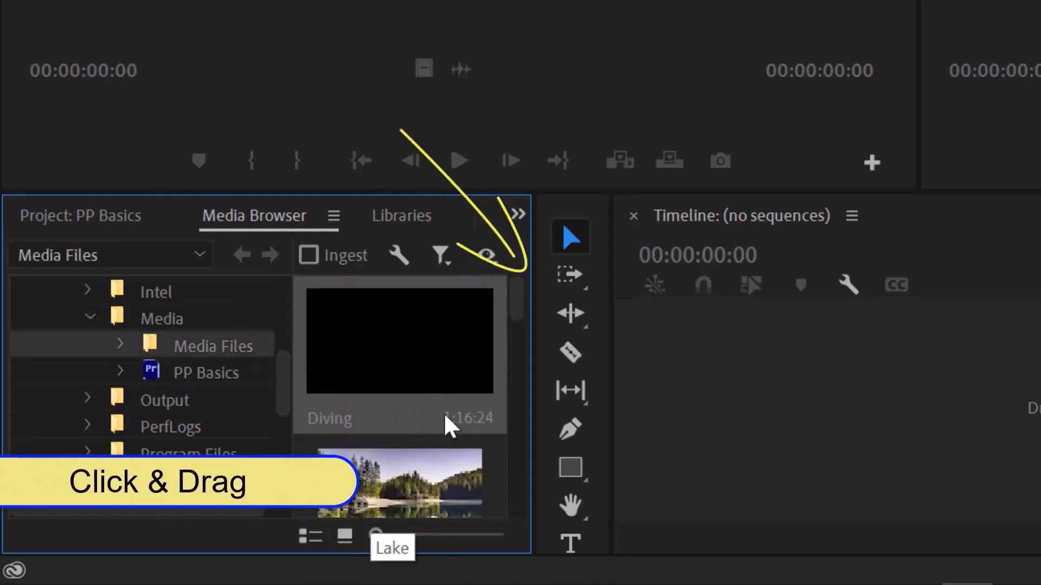
pyautogui.moveTo(610, 266); pyautogui.dragTo(838, 279)
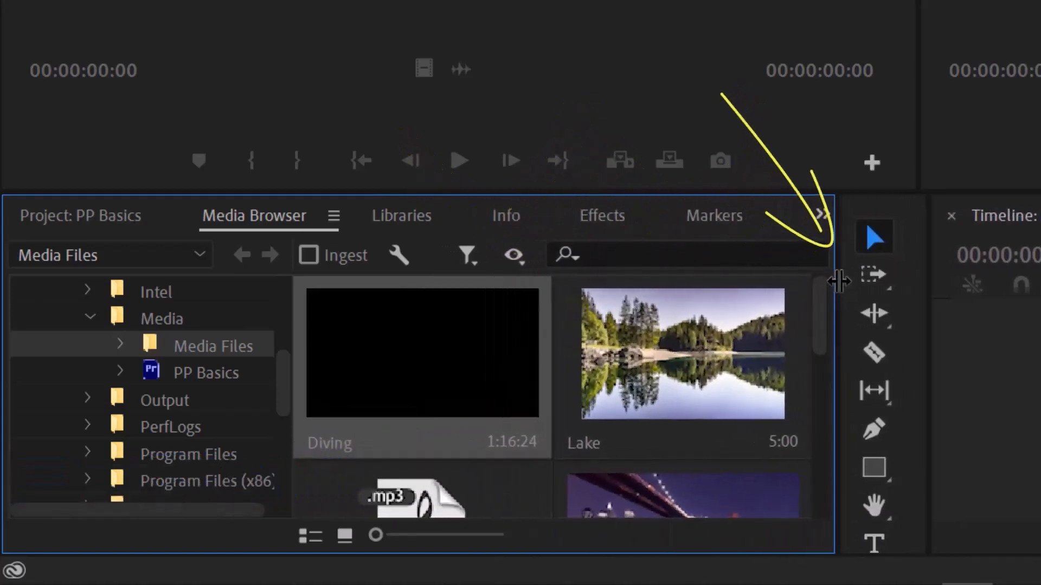
pyautogui.moveTo(827, 314); pyautogui.dragTo(835, 540)
pyautogui.moveTo(829, 498); pyautogui.dragTo(823, 301)
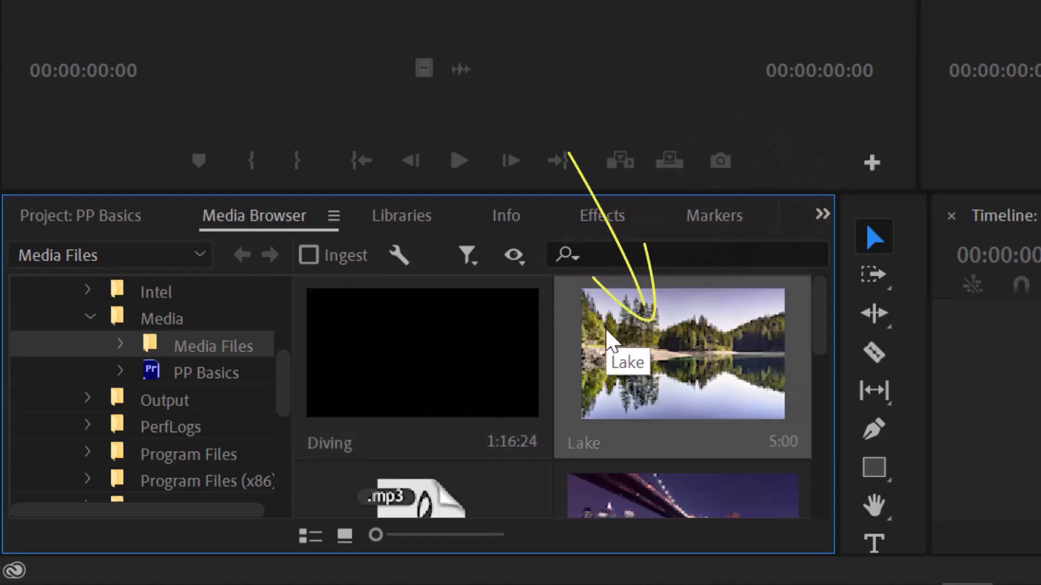
# - Import all the files of the Media Files folder into the project
pyautogui.hotkey('ctrl', 'a')
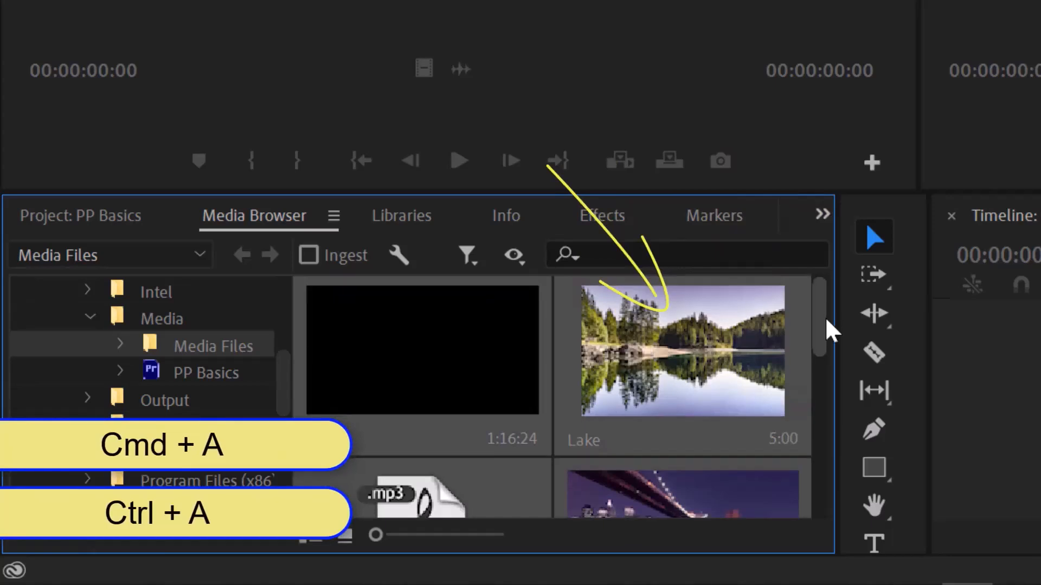
pyautogui.moveTo(824, 324); pyautogui.dragTo(816, 506)
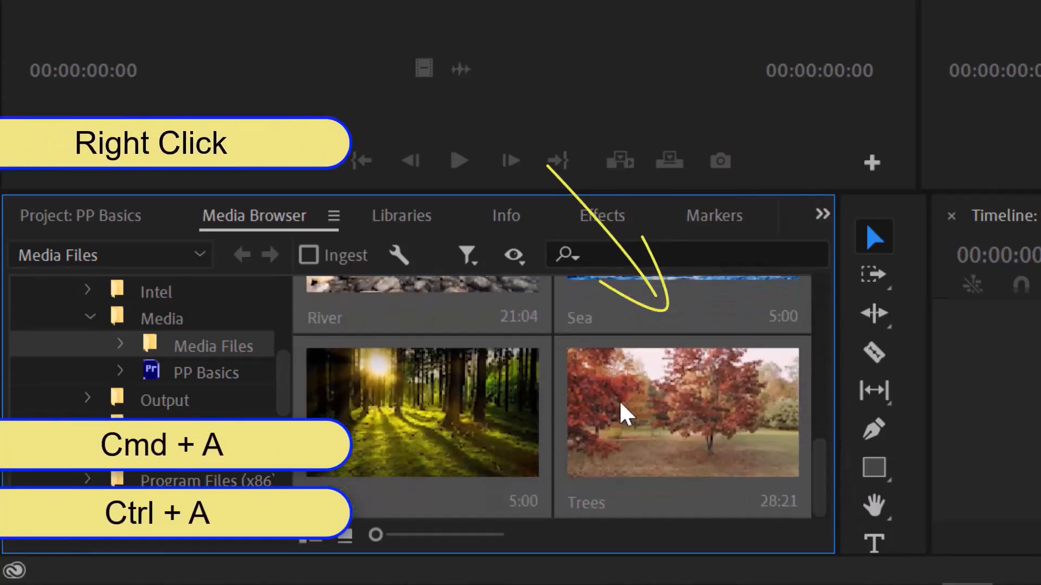
pyautogui.rightClick(625, 415)
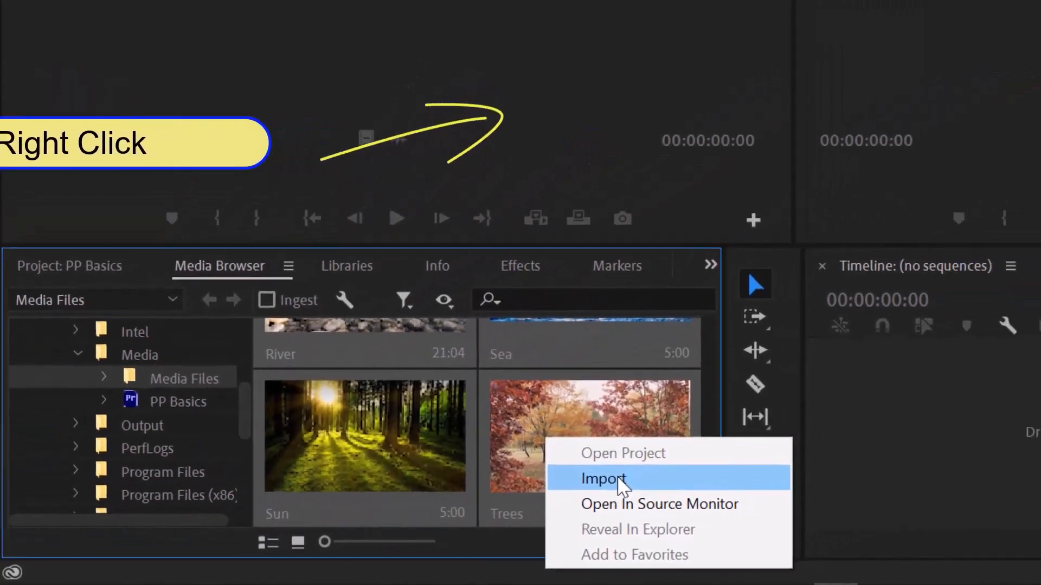
pyautogui.click(618, 479)
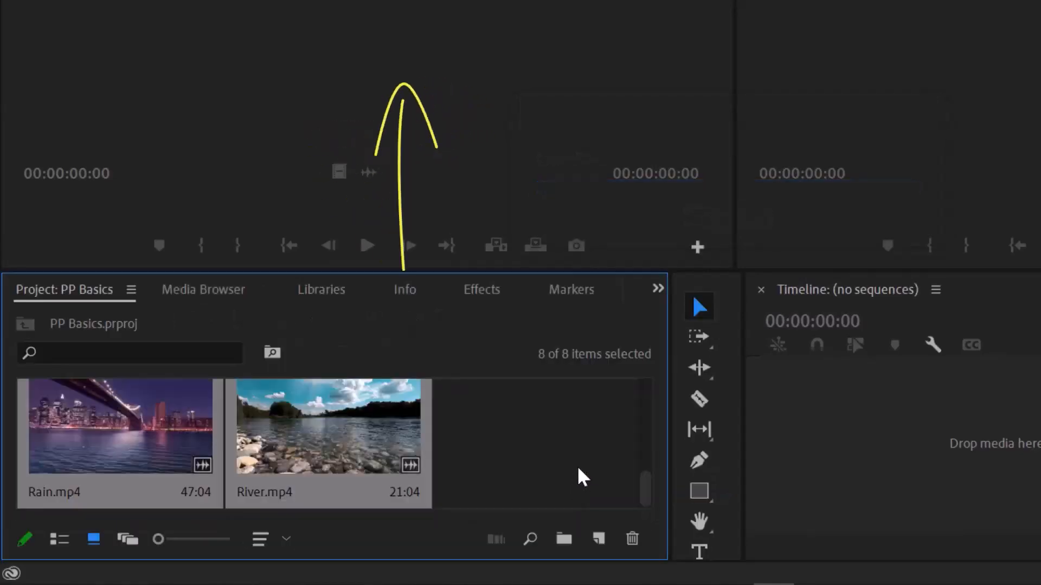
# - Load the Diving.mp4 clip into the Source monitor, play it and scrub further through the footage
pyautogui.scroll(2, 522, 462)
pyautogui.scroll(-2, 522, 462)
pyautogui.scroll(2, 521, 462)
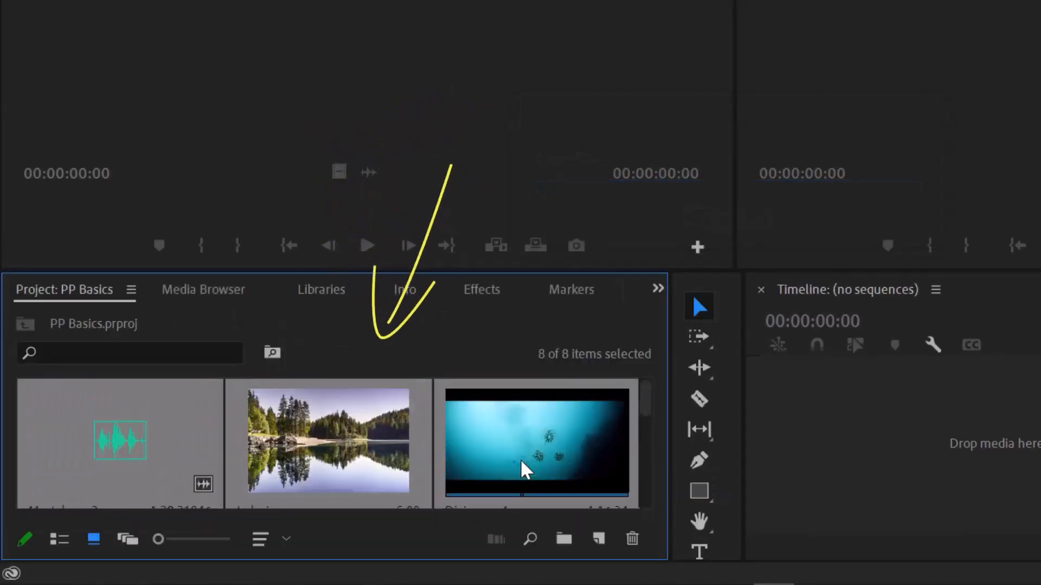
pyautogui.doubleClick(502, 434)
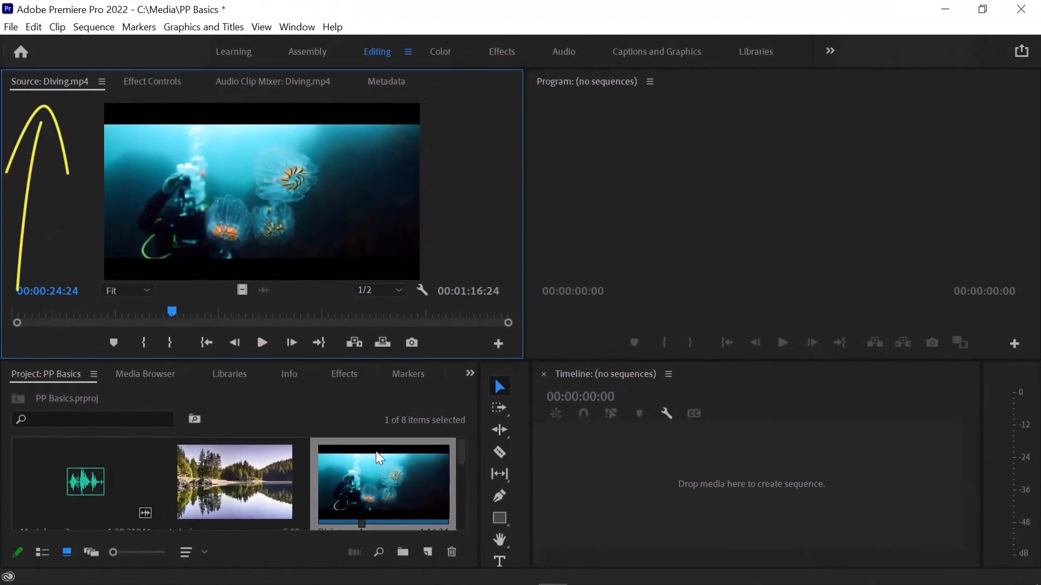
pyautogui.click(262, 342)
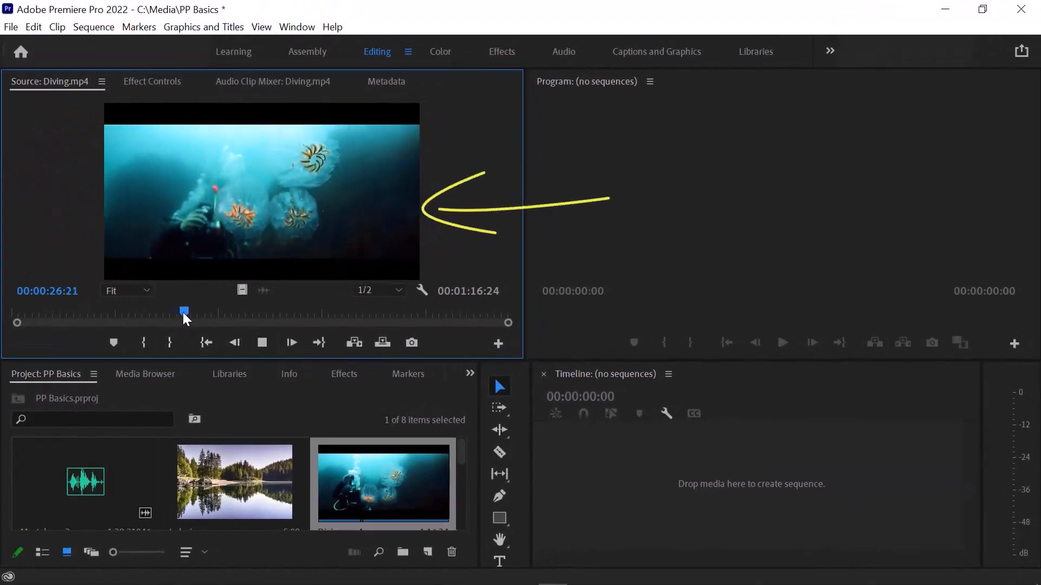
pyautogui.moveTo(183, 312); pyautogui.dragTo(356, 317)
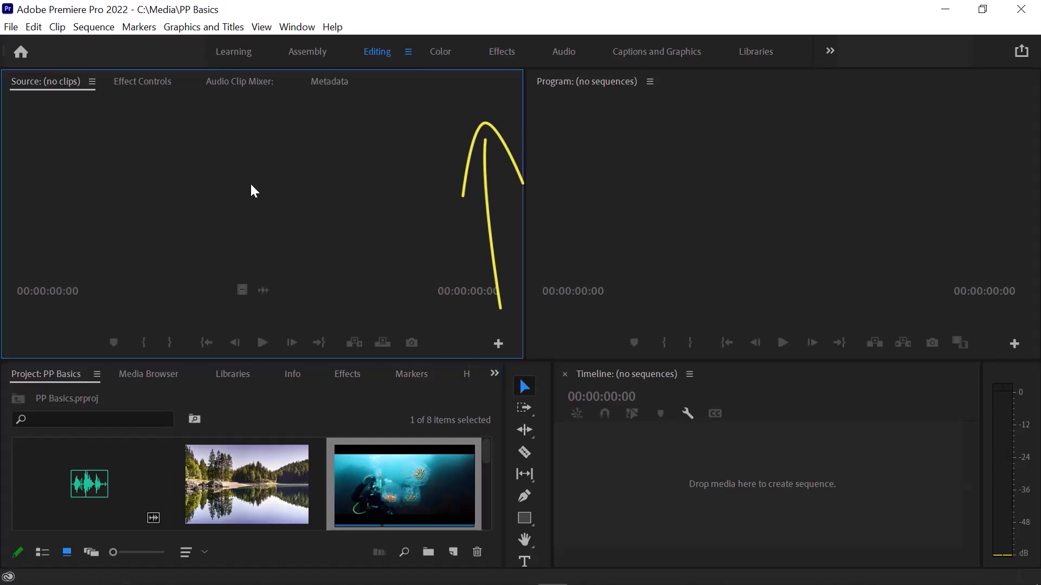
# - Preview the Assembly and Color workspaces and return to the Editing workspace
pyautogui.click(312, 52)
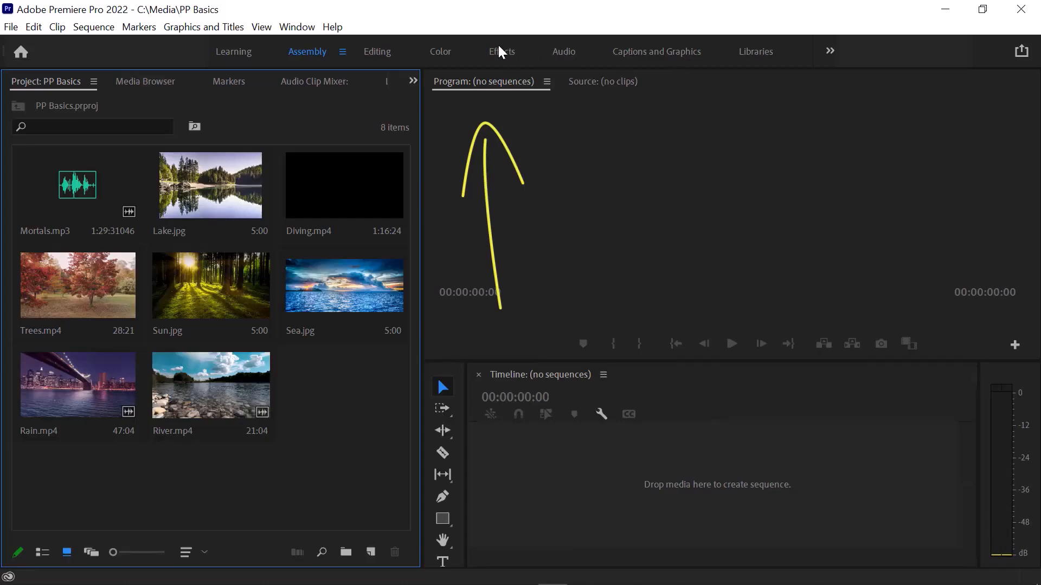
pyautogui.click(440, 51)
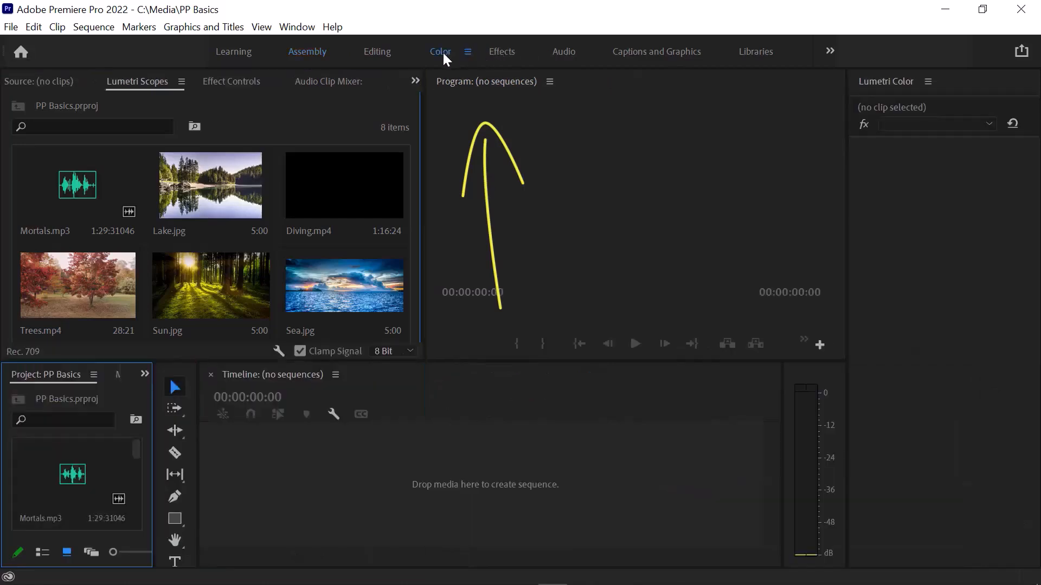
pyautogui.click(382, 51)
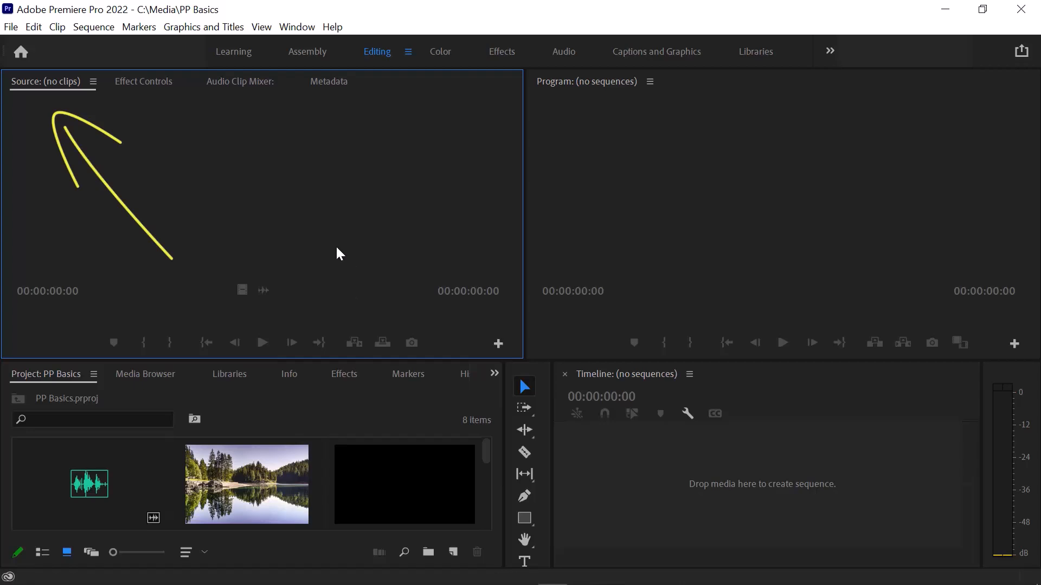
# - Load the River.mp4 clip into the Source monitor, play it briefly, stop playback and make the Program monitor active
pyautogui.scroll(-1, 326, 477)
pyautogui.scroll(-1, 330, 481)
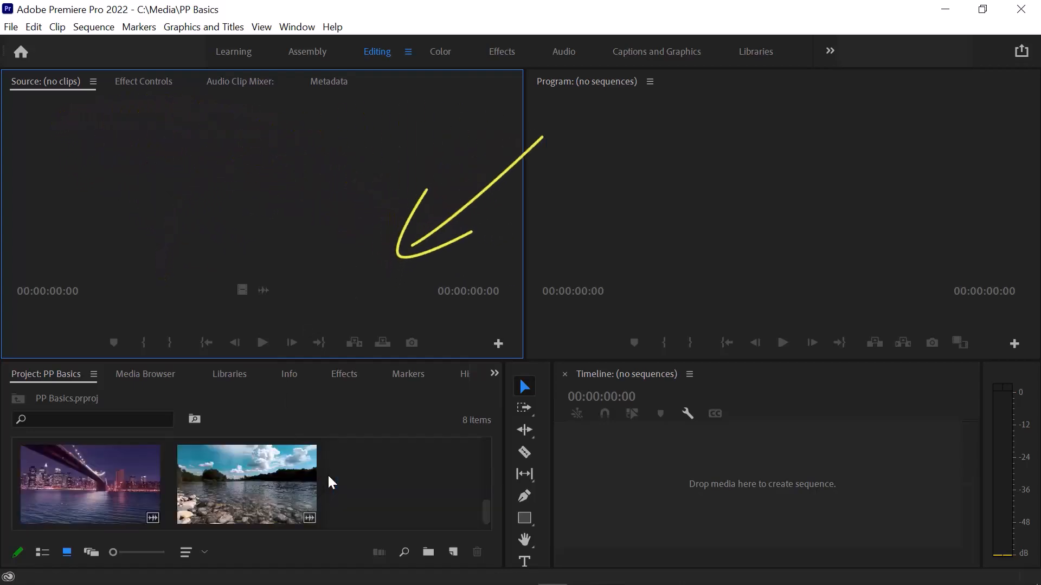
pyautogui.doubleClick(274, 490)
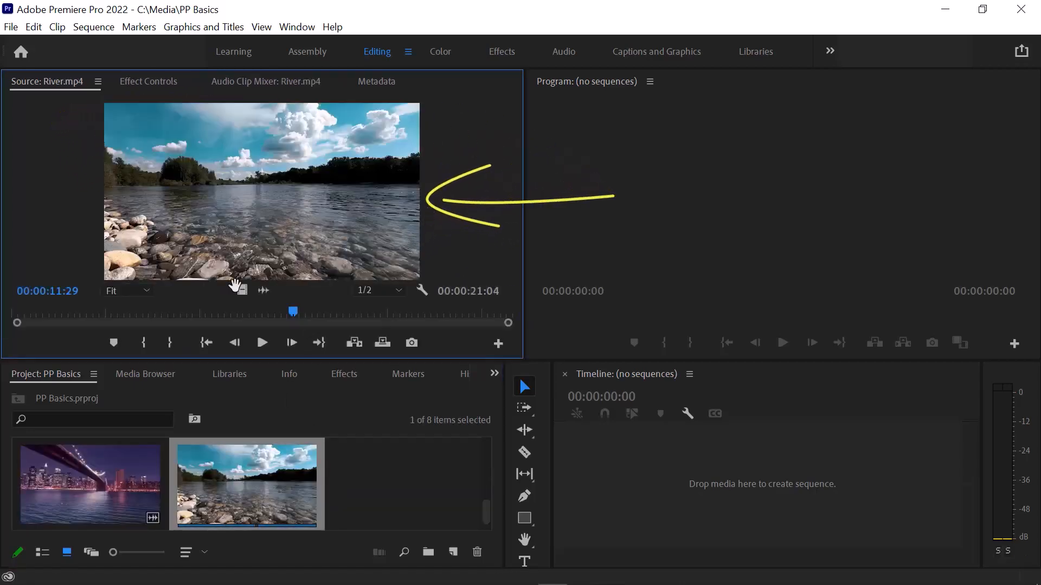
pyautogui.click(262, 343)
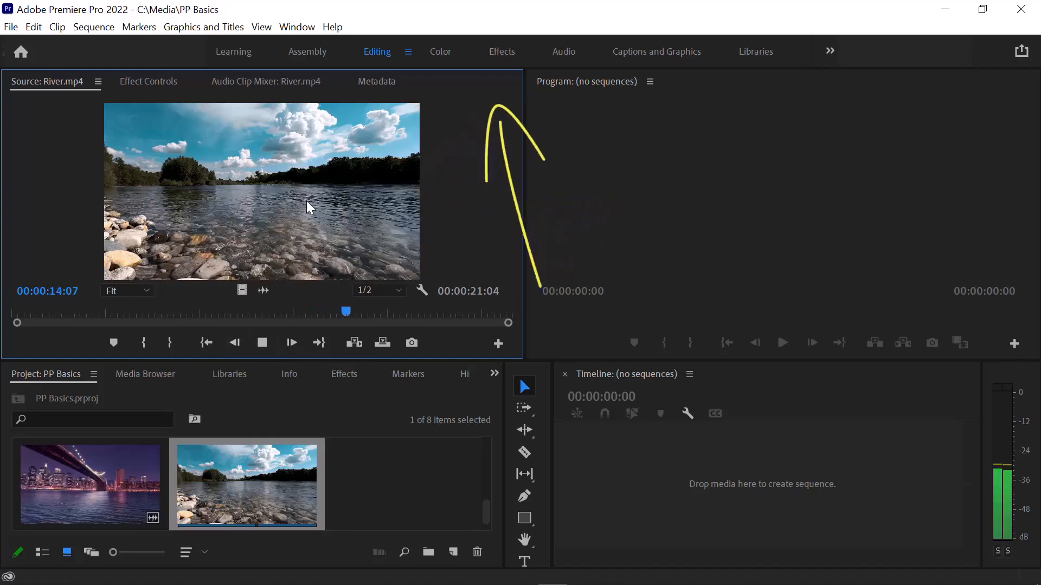
pyautogui.click(262, 343)
pyautogui.click(678, 205)
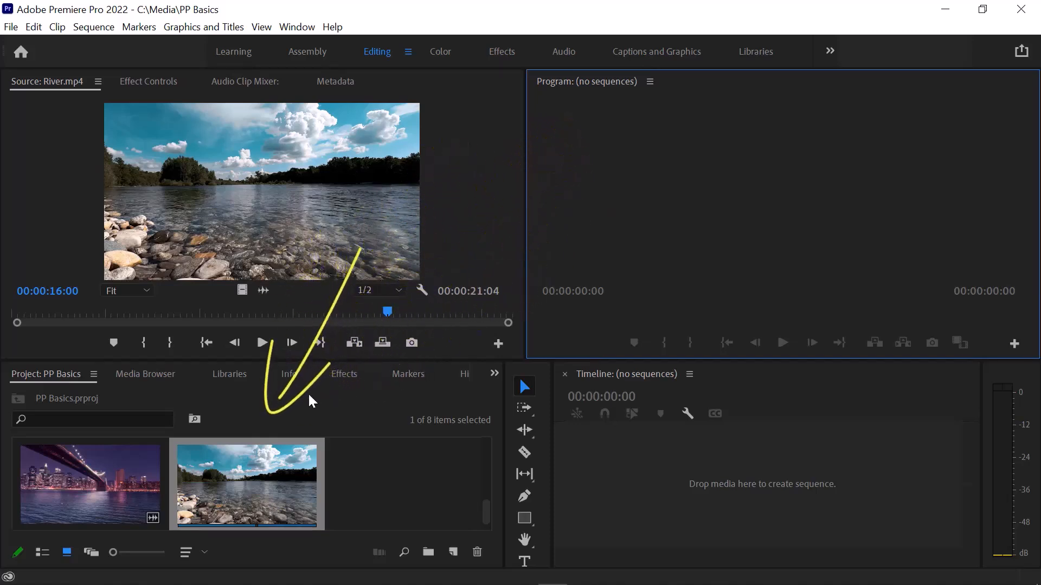
# - Create three bins named Videos, Images and Audio in the PP Basics project
pyautogui.click(291, 401)
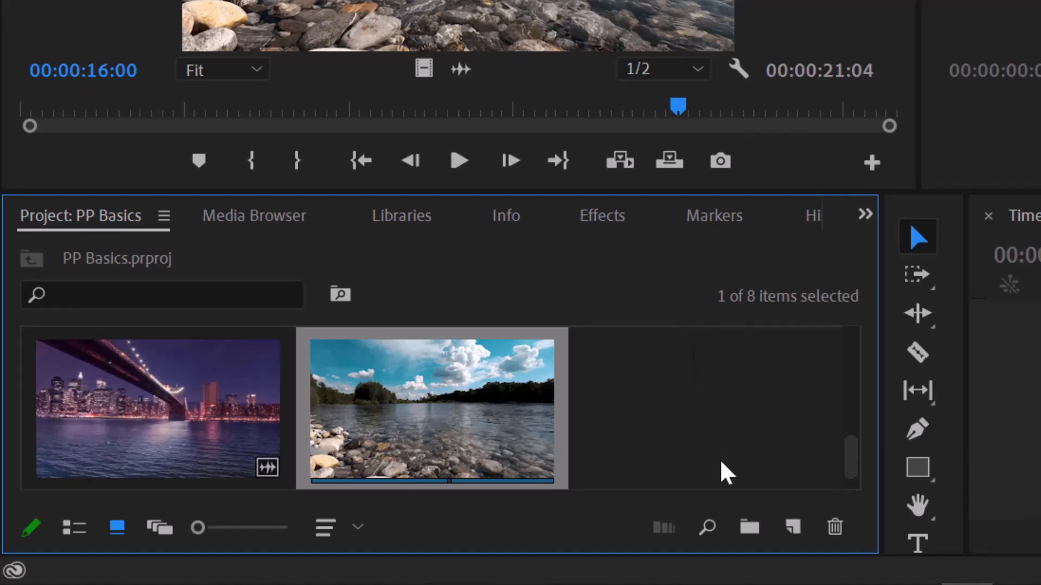
pyautogui.click(750, 529)
pyautogui.write('Videos')
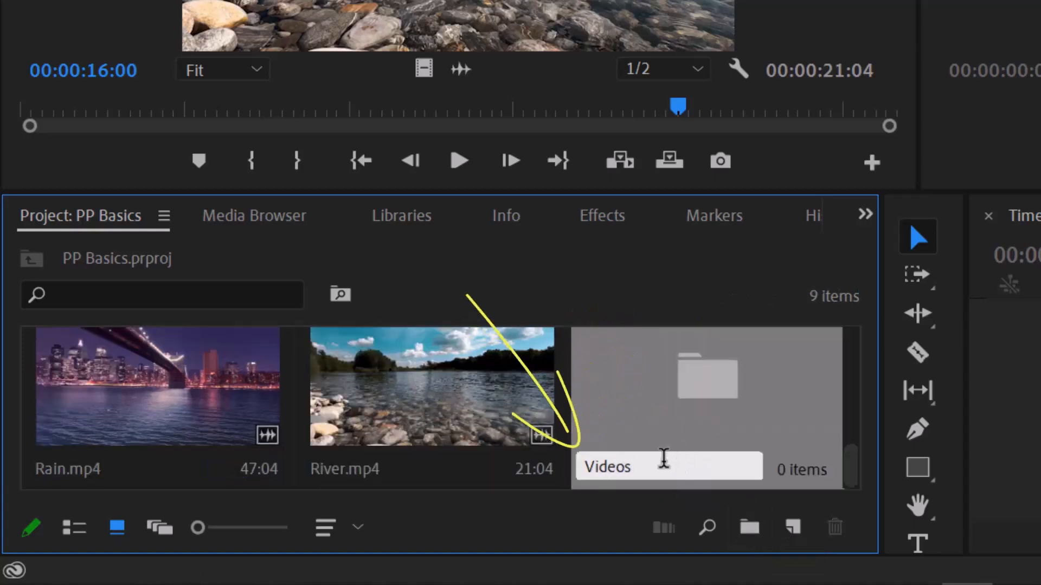
pyautogui.press('Return')
pyautogui.click(749, 529)
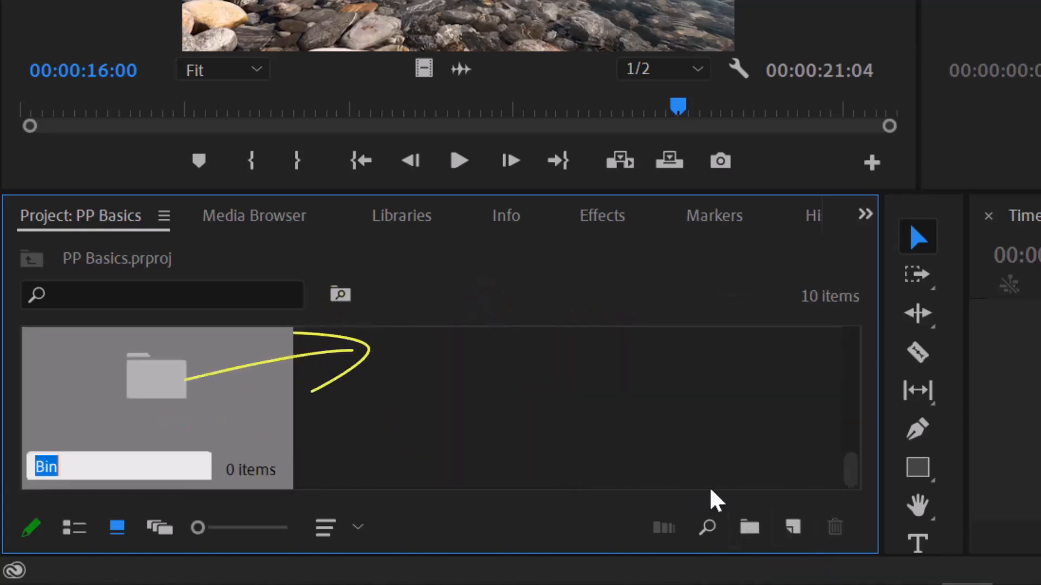
pyautogui.write('Images')
pyautogui.press('Return')
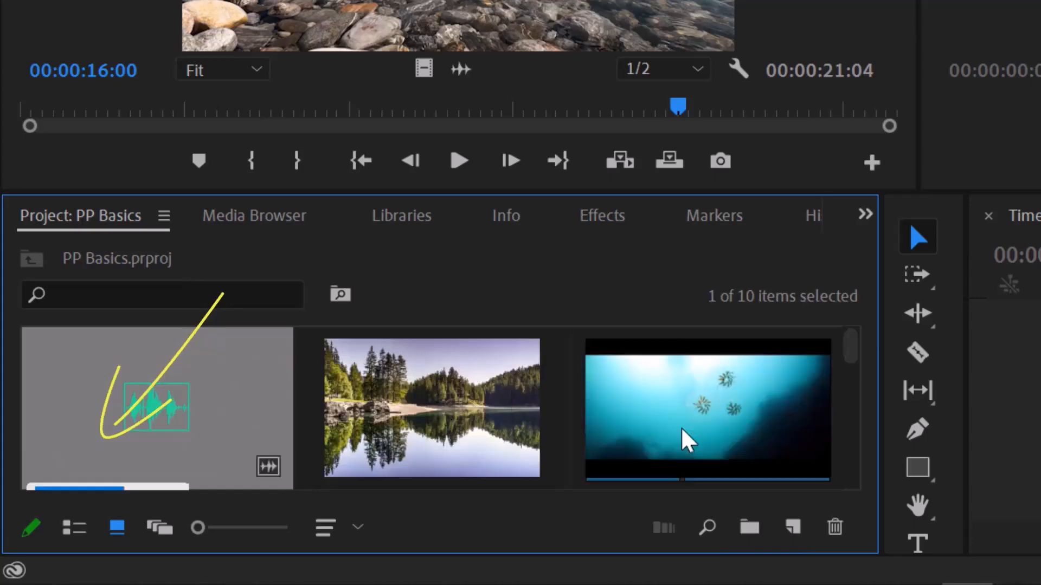
pyautogui.scroll(-1, 685, 431)
pyautogui.click(749, 526)
pyautogui.write('Audio')
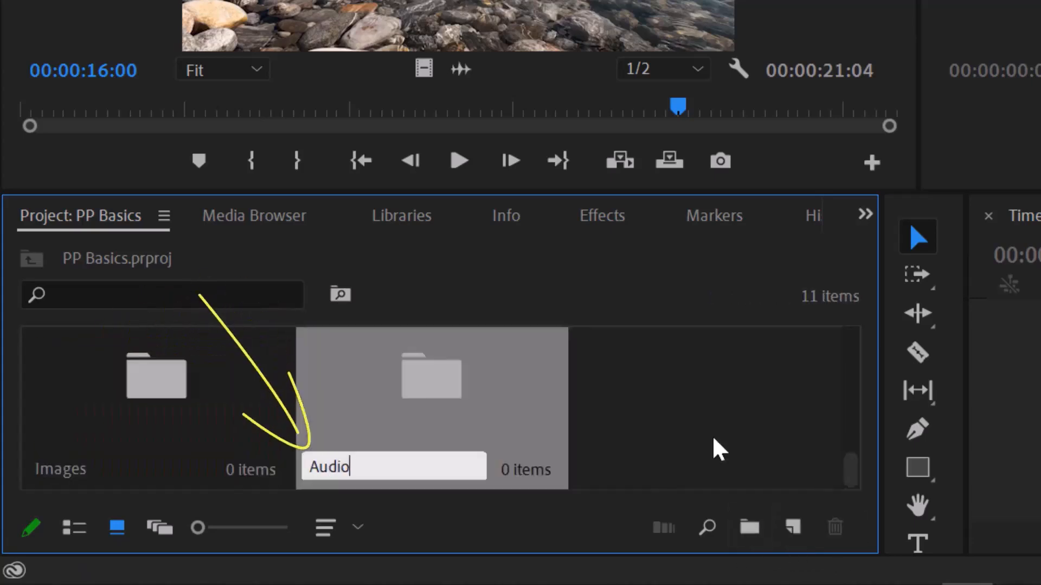
pyautogui.press('Return')
pyautogui.moveTo(851, 347); pyautogui.dragTo(852, 487)
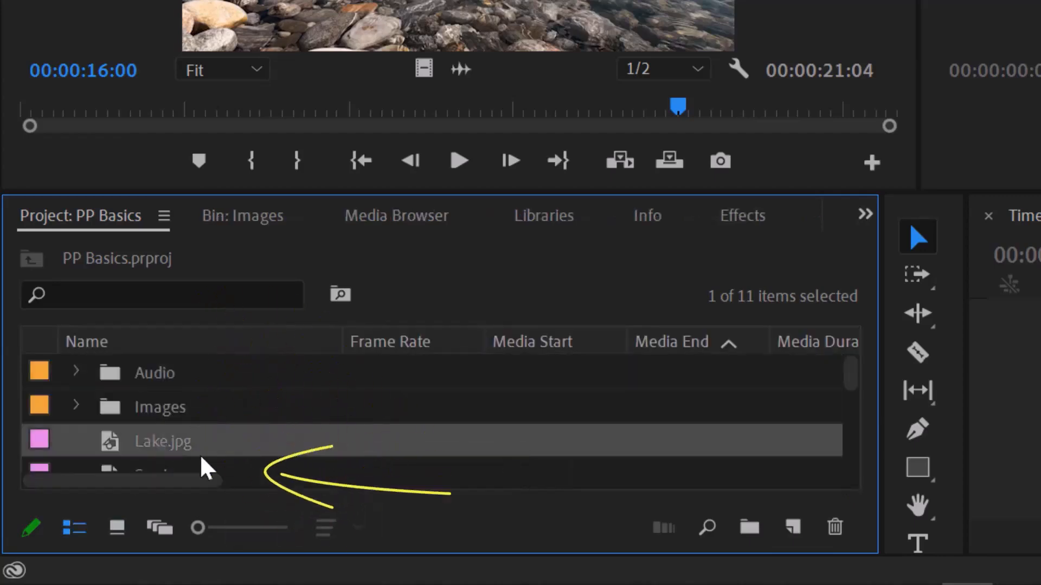
# - Select Lake.jpg, Sea.jpg and Sun.jpg in the project and move them into the Images bin
pyautogui.scroll(-1, 187, 447)
pyautogui.keyDown('ctrl'); pyautogui.click(184, 440); pyautogui.keyUp('ctrl')
pyautogui.scroll(-1, 187, 439)
pyautogui.keyDown('ctrl'); pyautogui.click(195, 435); pyautogui.keyUp('ctrl')
pyautogui.scroll(-2, 389, 424)
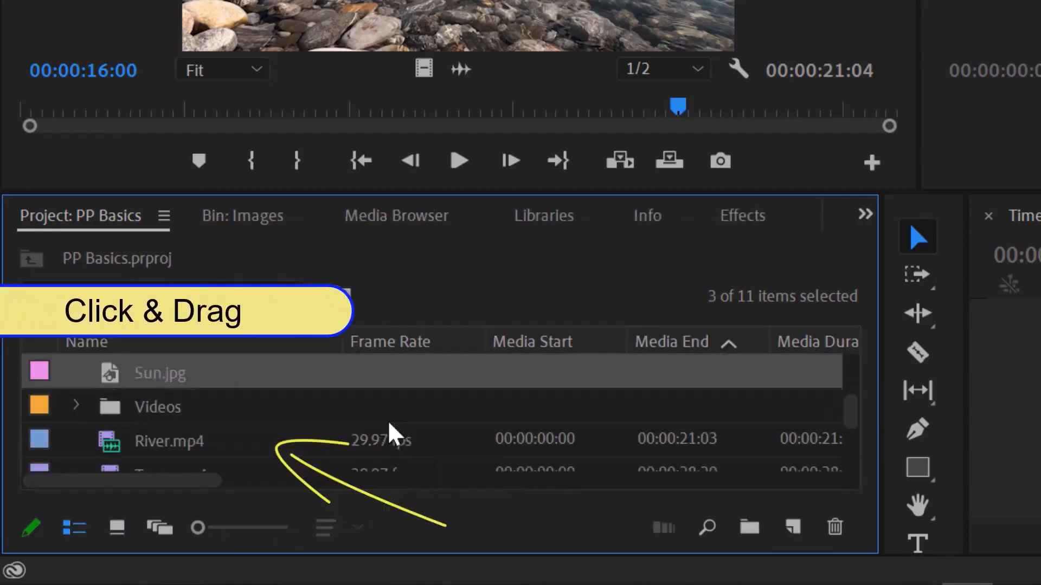
pyautogui.scroll(-4, 274, 425)
pyautogui.scroll(8, 273, 424)
pyautogui.scroll(-1, 196, 391)
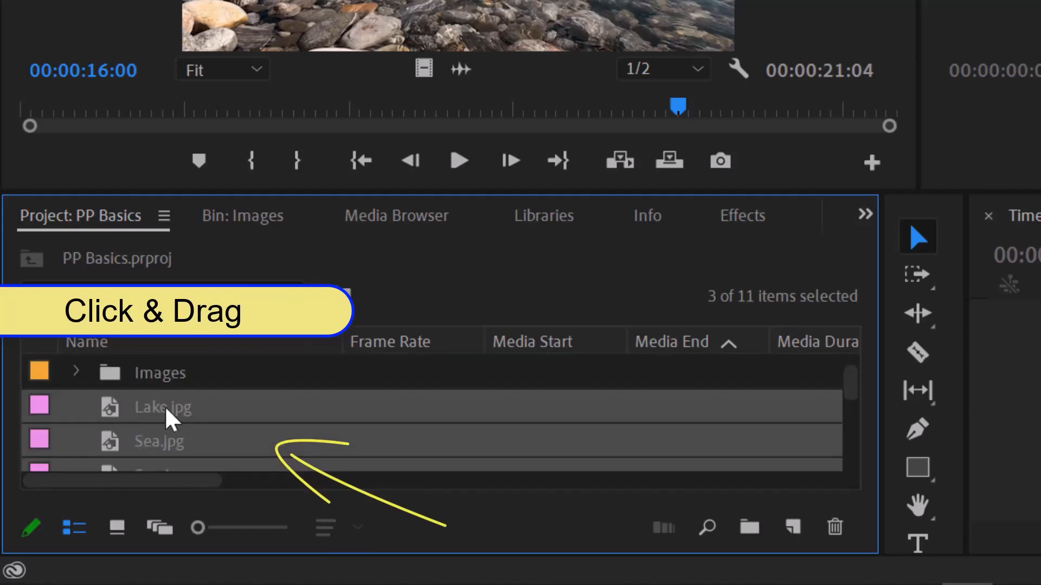
pyautogui.moveTo(165, 408); pyautogui.dragTo(163, 382)
# - Select River.mp4, Trees.mp4, Rain.mp4 and Diving.mp4 and move them into the Videos bin
pyautogui.scroll(-2, 225, 423)
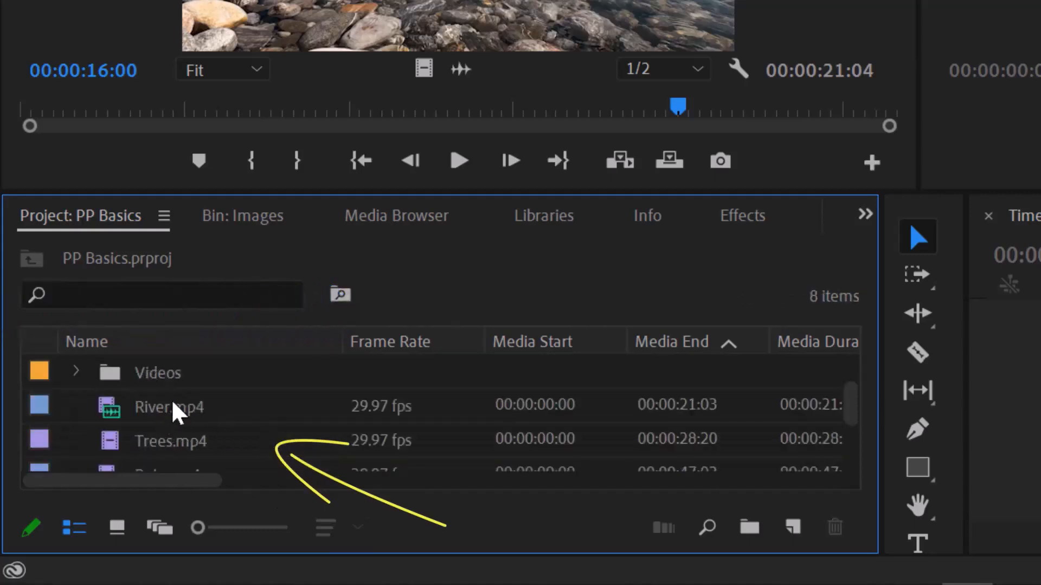
pyautogui.click(185, 417)
pyautogui.keyDown('ctrl'); pyautogui.click(284, 425); pyautogui.keyUp('ctrl')
pyautogui.scroll(-1, 283, 425)
pyautogui.keyDown('ctrl'); pyautogui.click(280, 425); pyautogui.keyUp('ctrl')
pyautogui.scroll(-1, 278, 417)
pyautogui.keyDown('ctrl'); pyautogui.click(266, 426); pyautogui.keyUp('ctrl')
pyautogui.scroll(-1, 262, 423)
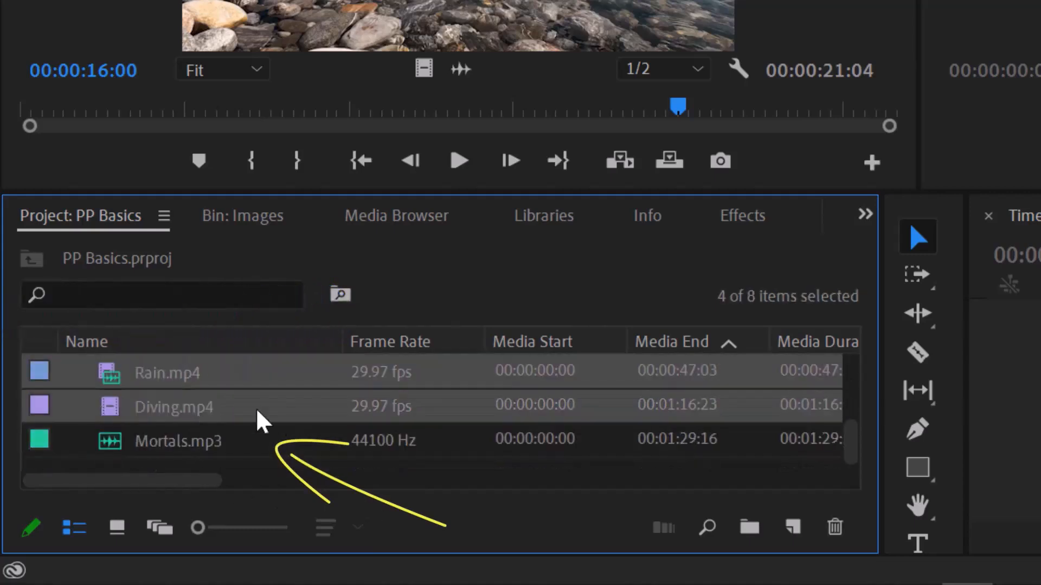
pyautogui.scroll(5, 298, 428)
pyautogui.scroll(-1, 329, 430)
pyautogui.moveTo(329, 430); pyautogui.dragTo(157, 382)
pyautogui.scroll(1, 244, 412)
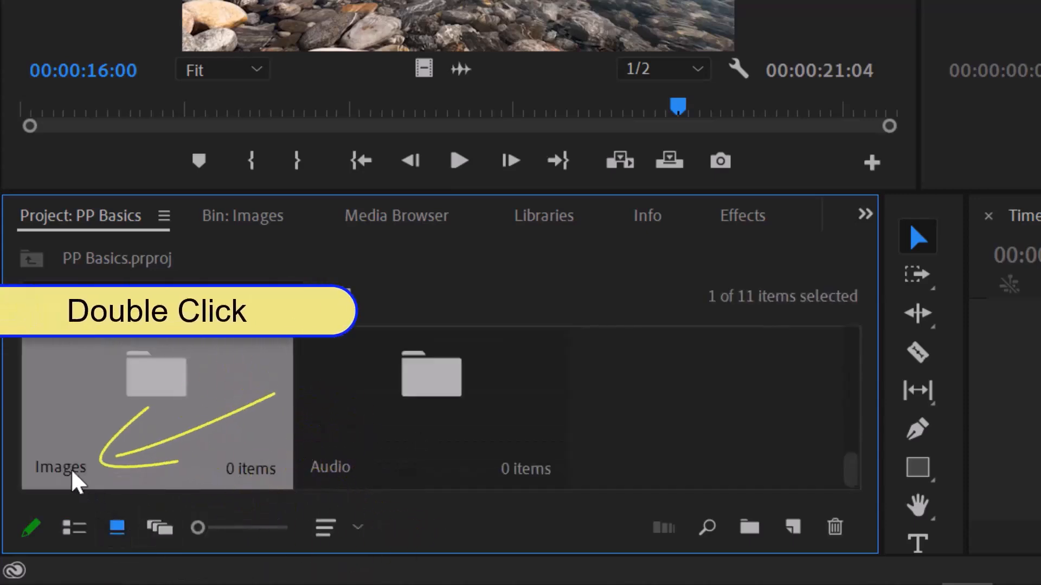
# - Open the names of the Images and Audio bins for editing and keep both as they are
pyautogui.doubleClick(71, 470)
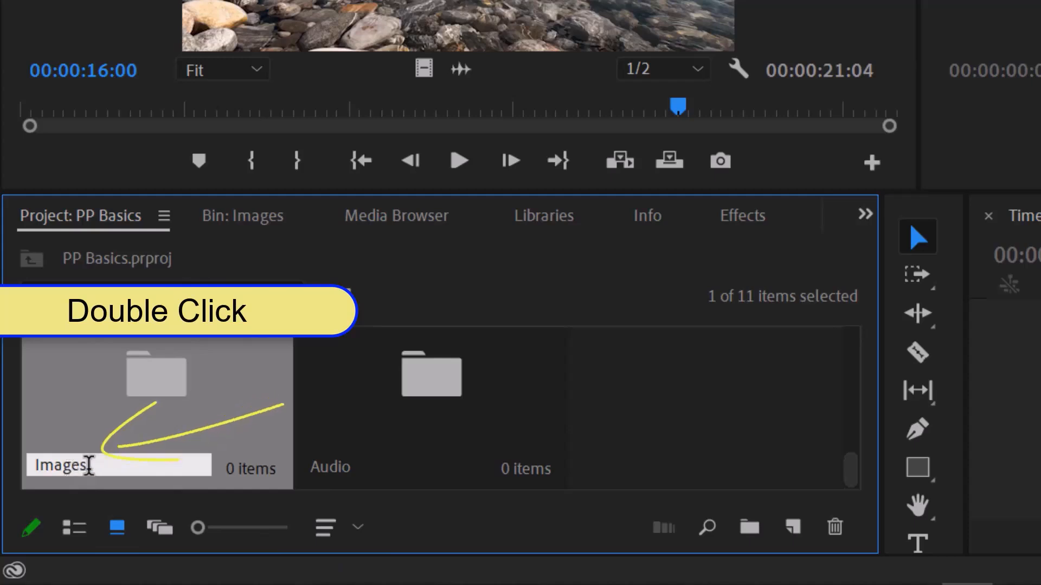
pyautogui.moveTo(99, 465); pyautogui.dragTo(6, 467)
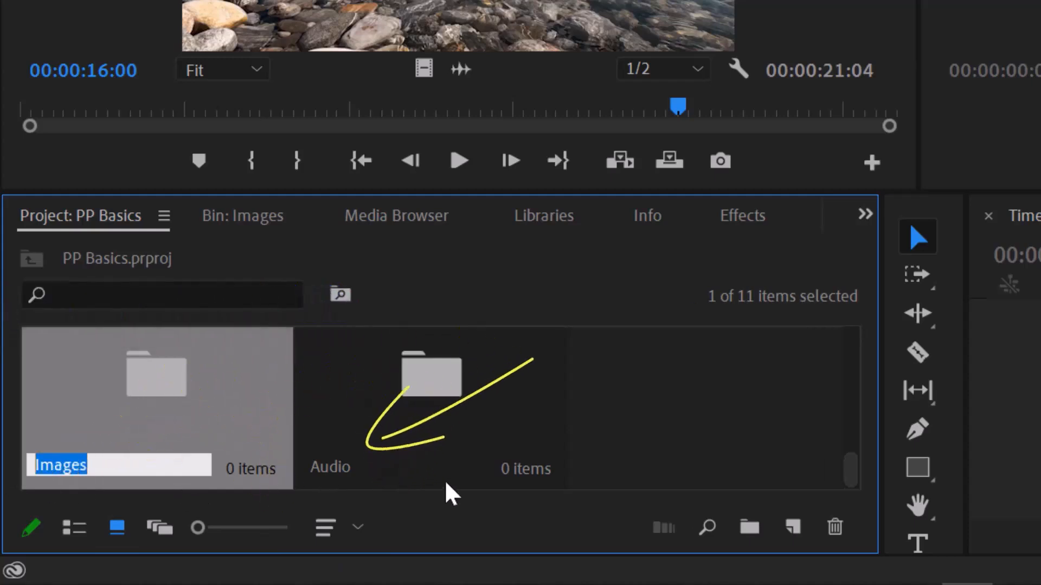
pyautogui.rightClick(332, 482)
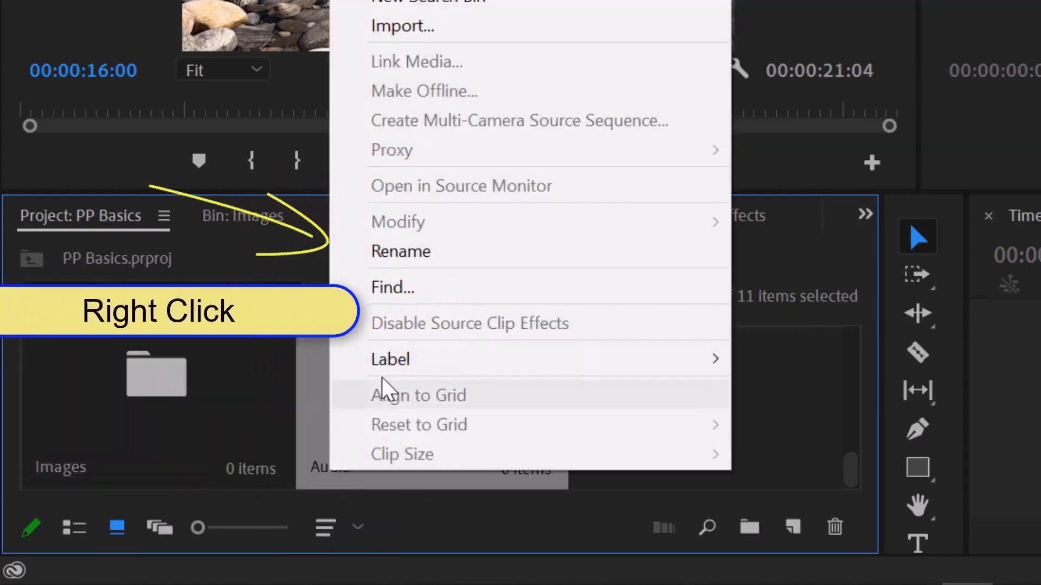
pyautogui.click(384, 255)
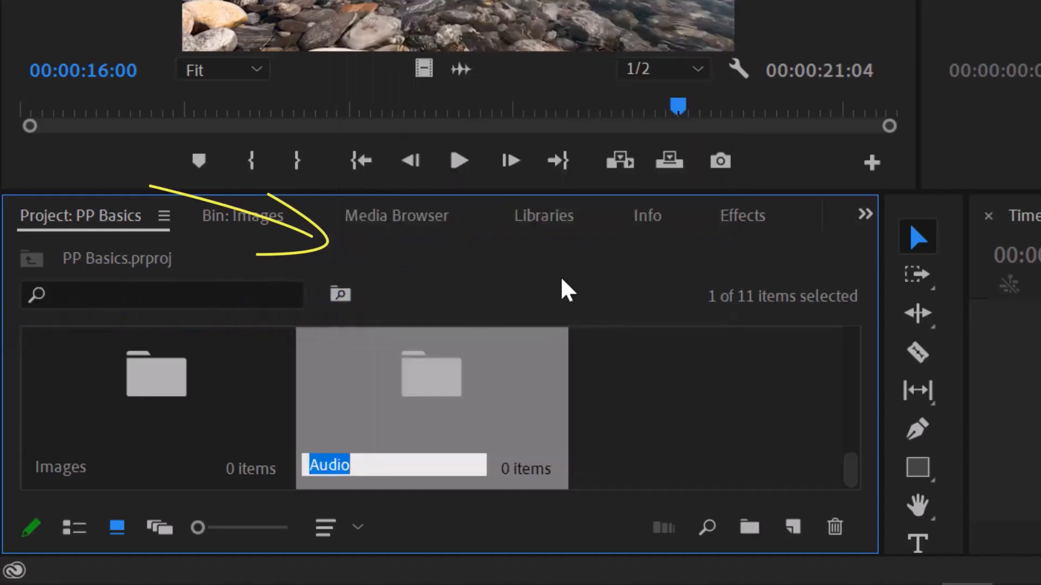
pyautogui.press('Return')
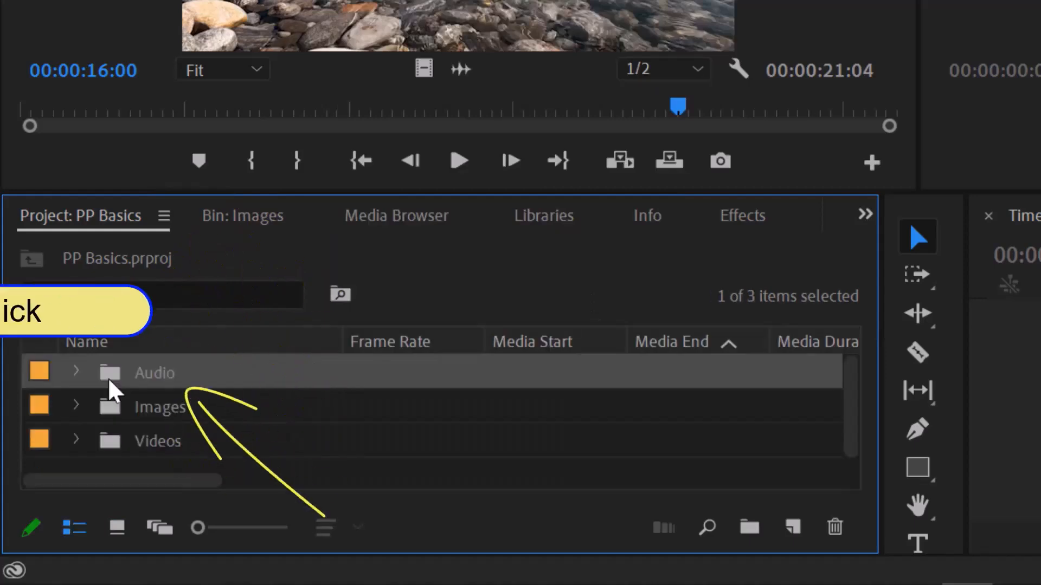
# - View the contents of the Audio and Images bins, returning to the collapsed bin list of the project
pyautogui.doubleClick(111, 373)
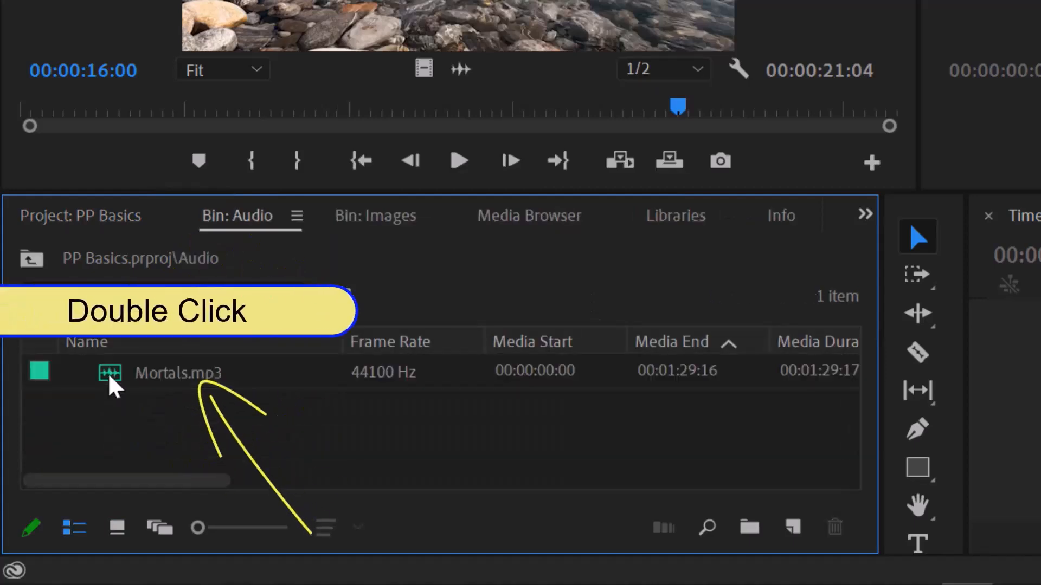
pyautogui.click(30, 259)
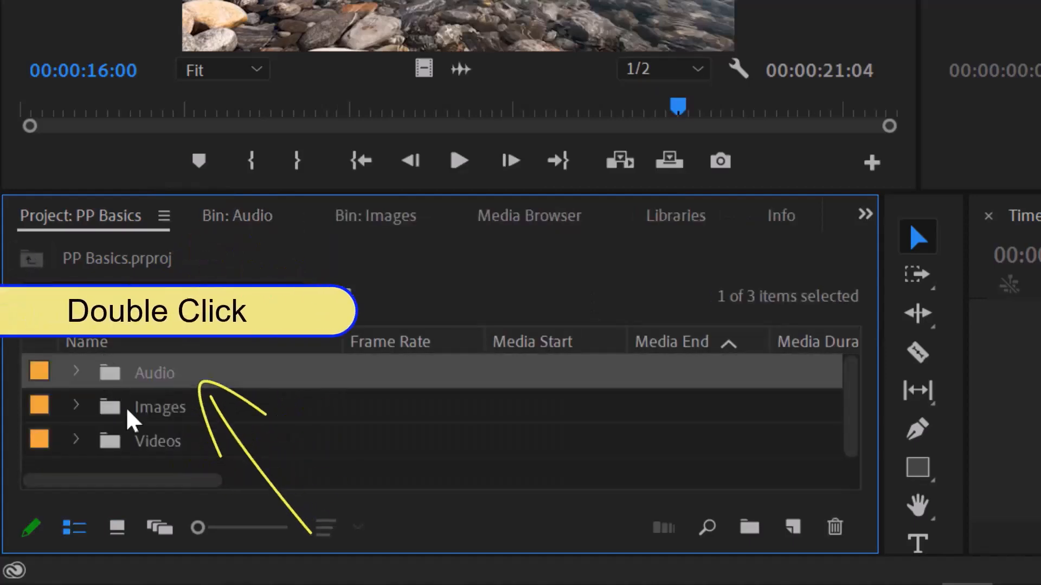
pyautogui.click(76, 371)
pyautogui.click(76, 372)
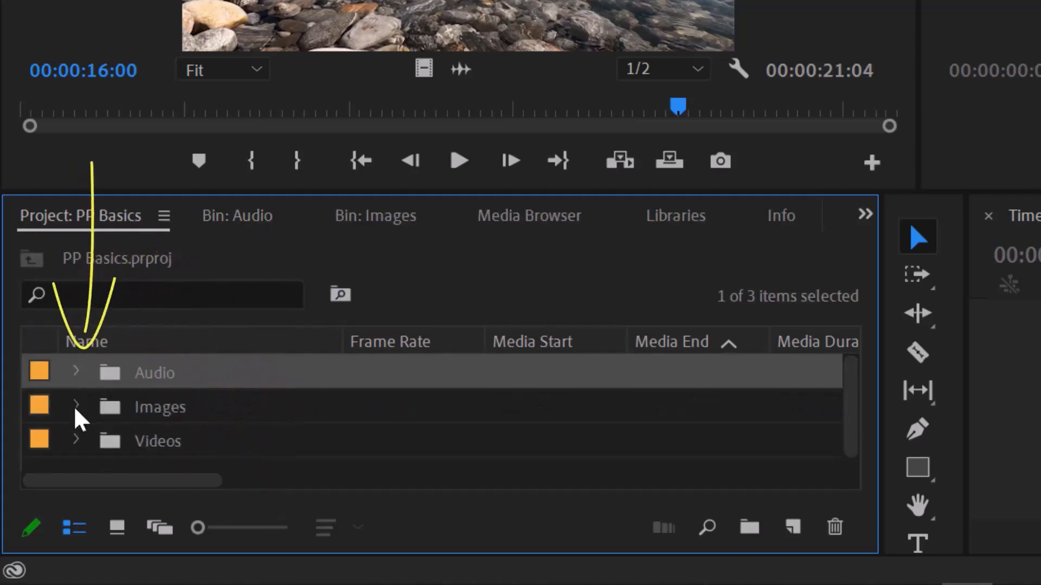
pyautogui.click(75, 406)
pyautogui.scroll(-1, 426, 433)
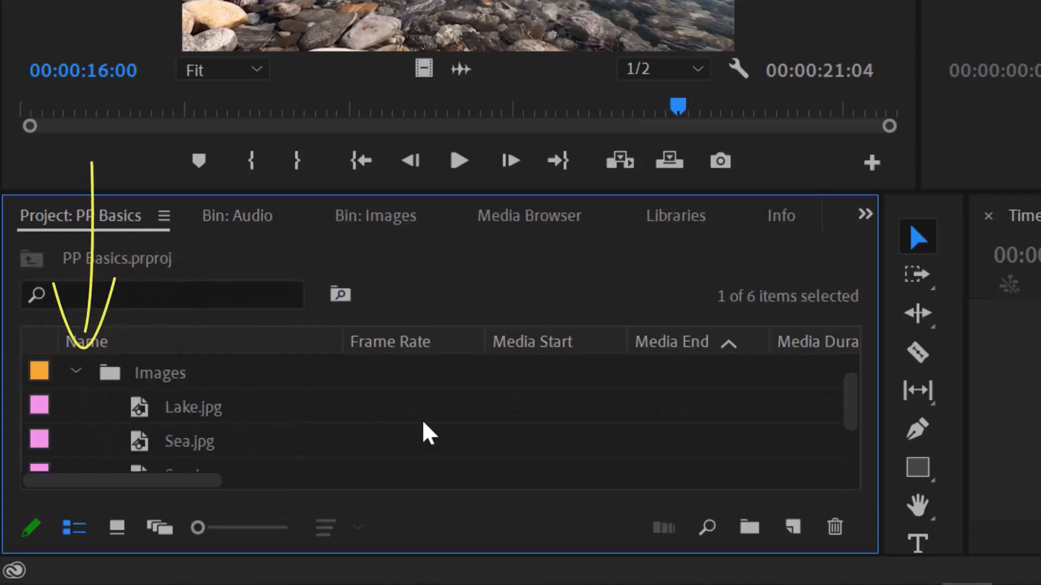
pyautogui.click(74, 373)
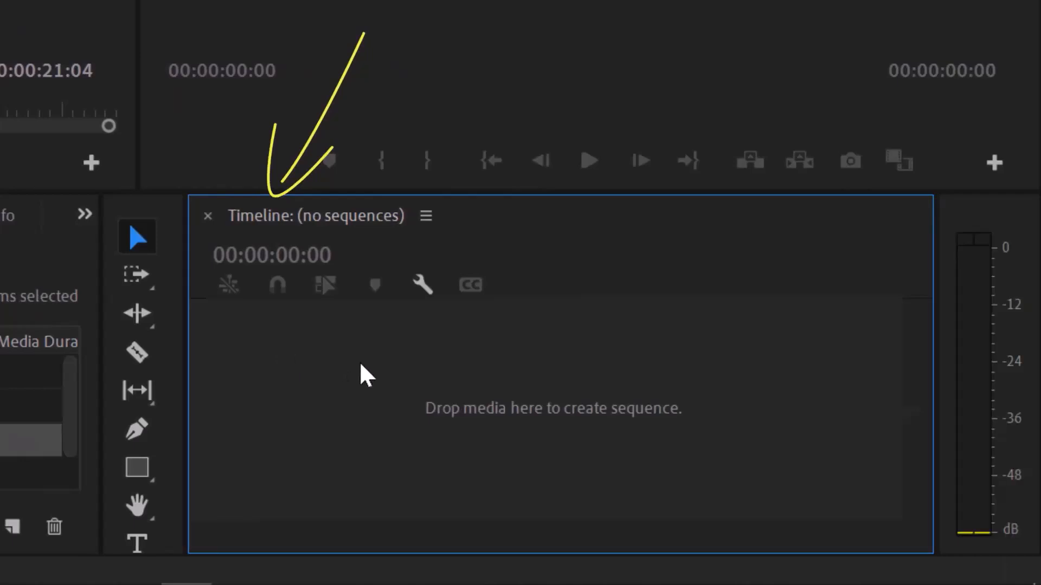
# - Show the Effect Controls panel and look over the panel options of Project and Effect Controls without choosing any
pyautogui.click(135, 202)
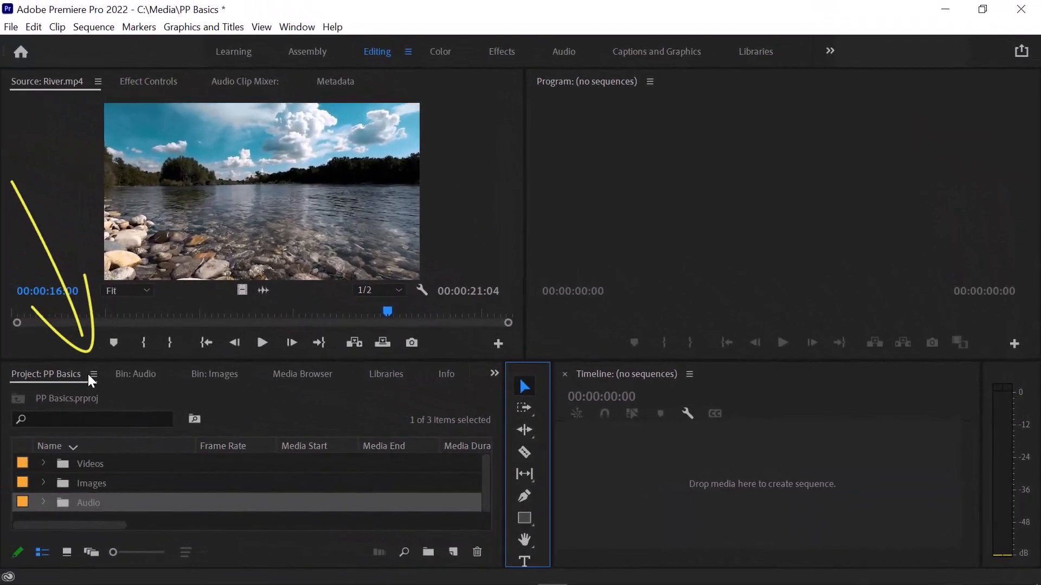
pyautogui.click(92, 374)
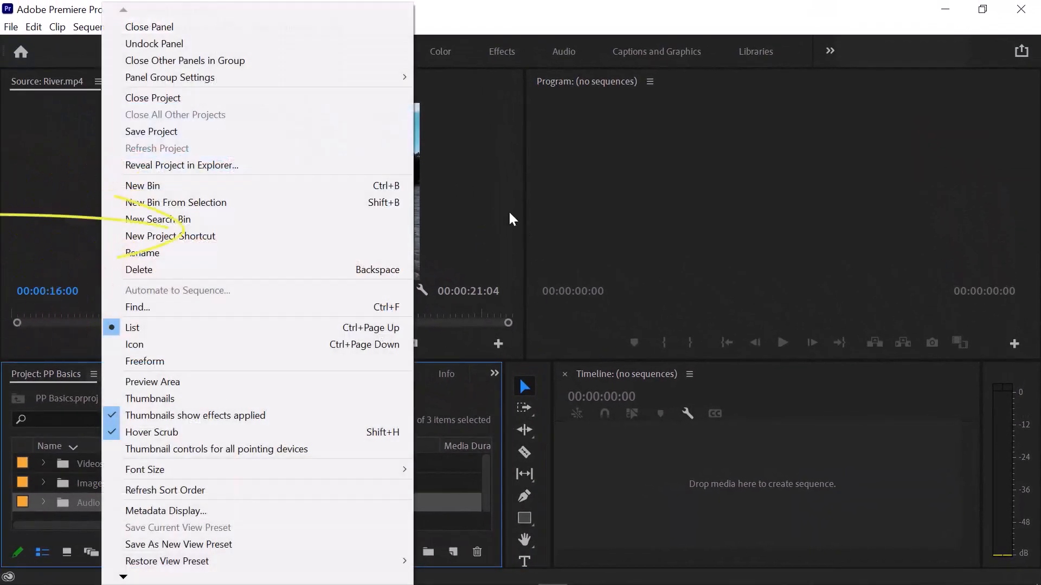
pyautogui.click(486, 146)
pyautogui.click(148, 81)
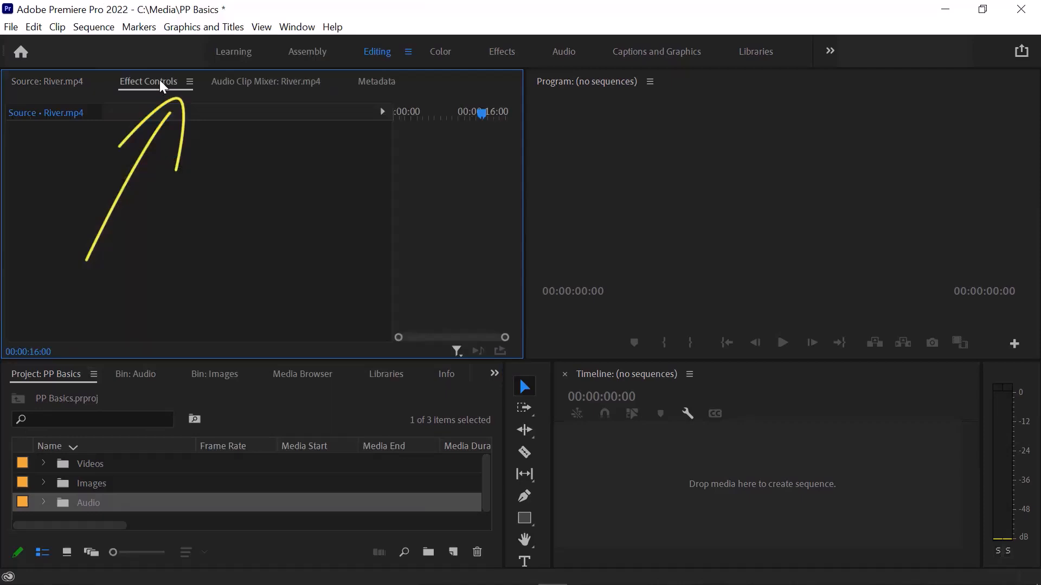
pyautogui.click(190, 82)
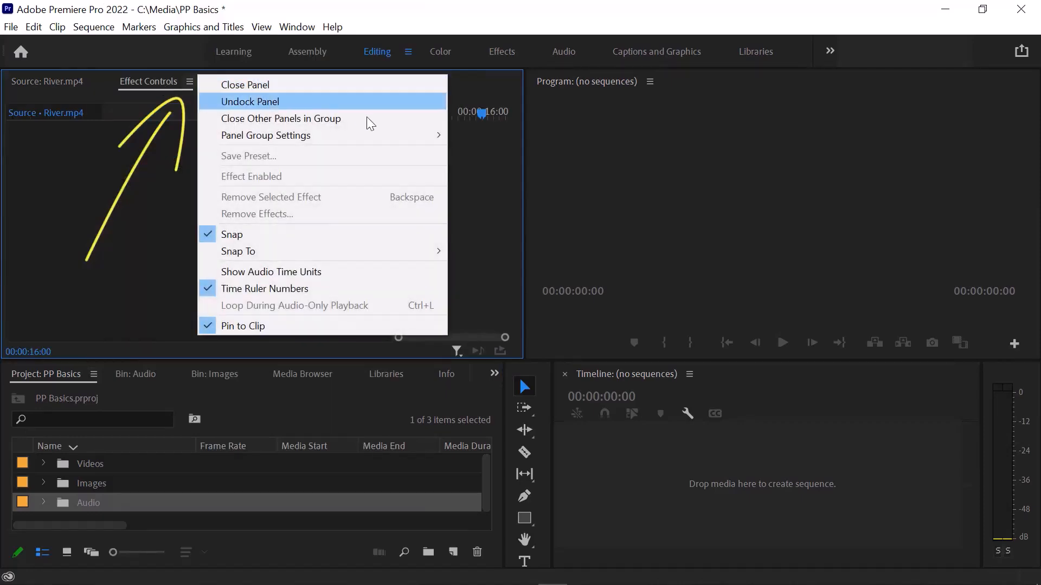
pyautogui.click(666, 228)
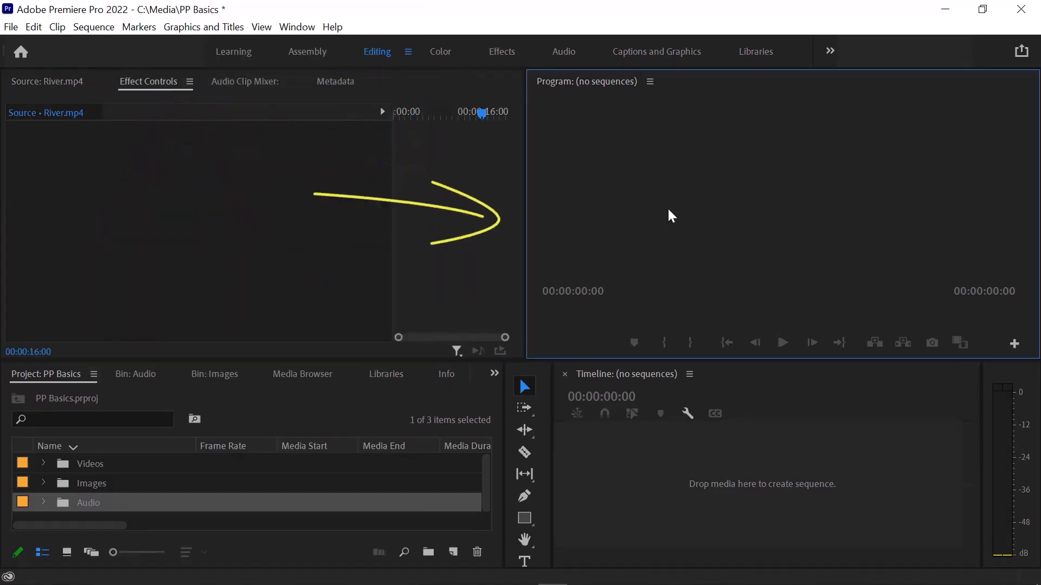
pyautogui.click(593, 525)
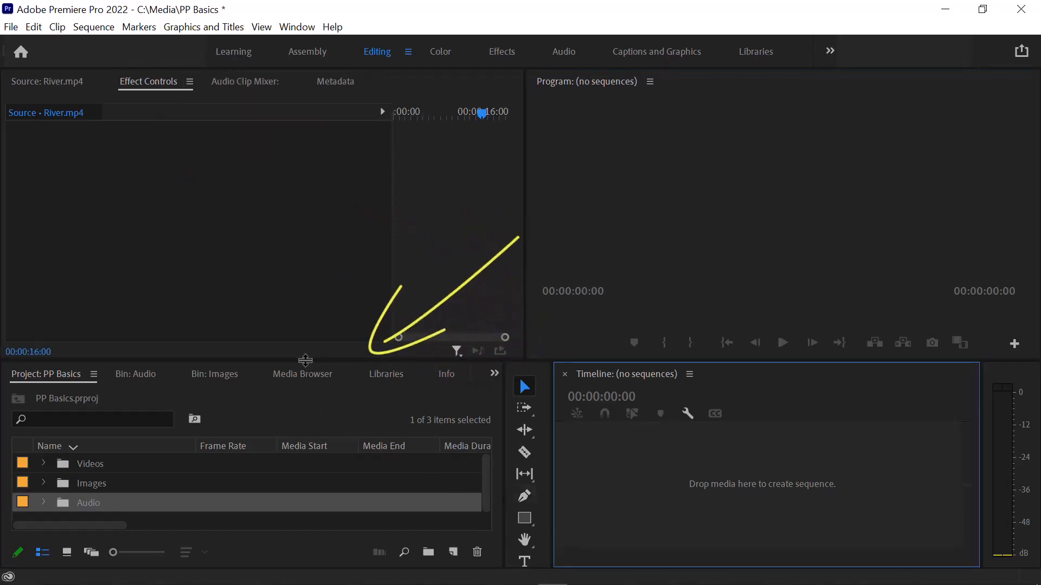
# - Enlarge the Project panel upwards and expand the Videos bin to view its clips, collapsing it again
pyautogui.moveTo(306, 360); pyautogui.dragTo(339, 212)
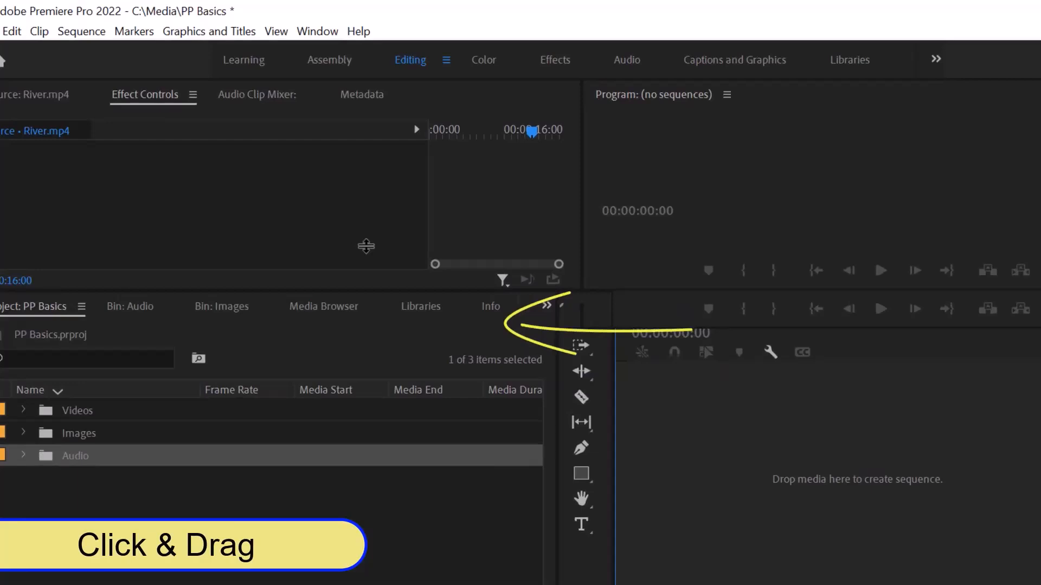
pyautogui.moveTo(365, 246); pyautogui.dragTo(369, 218)
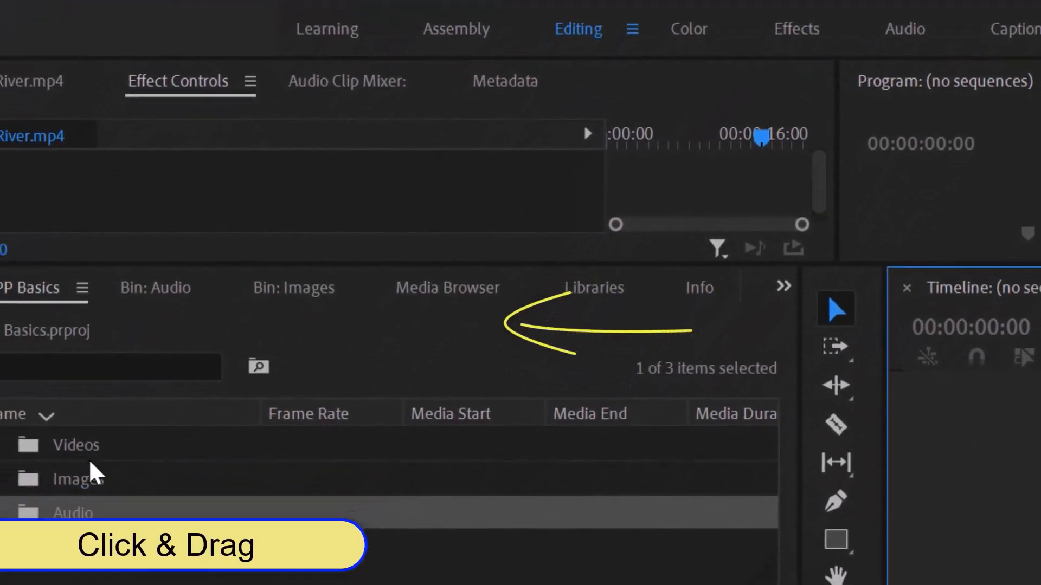
pyautogui.click(76, 337)
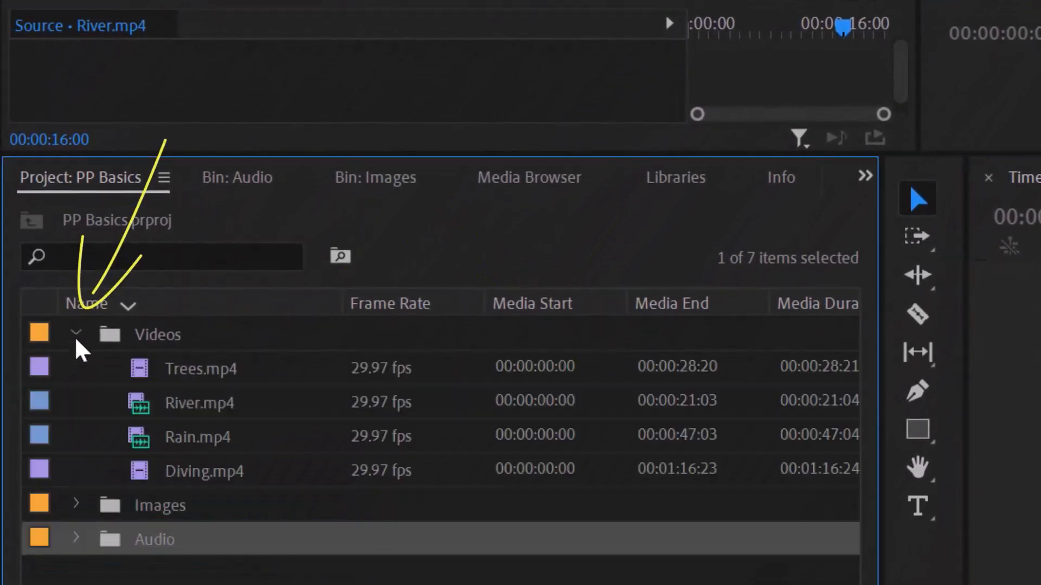
pyautogui.click(76, 337)
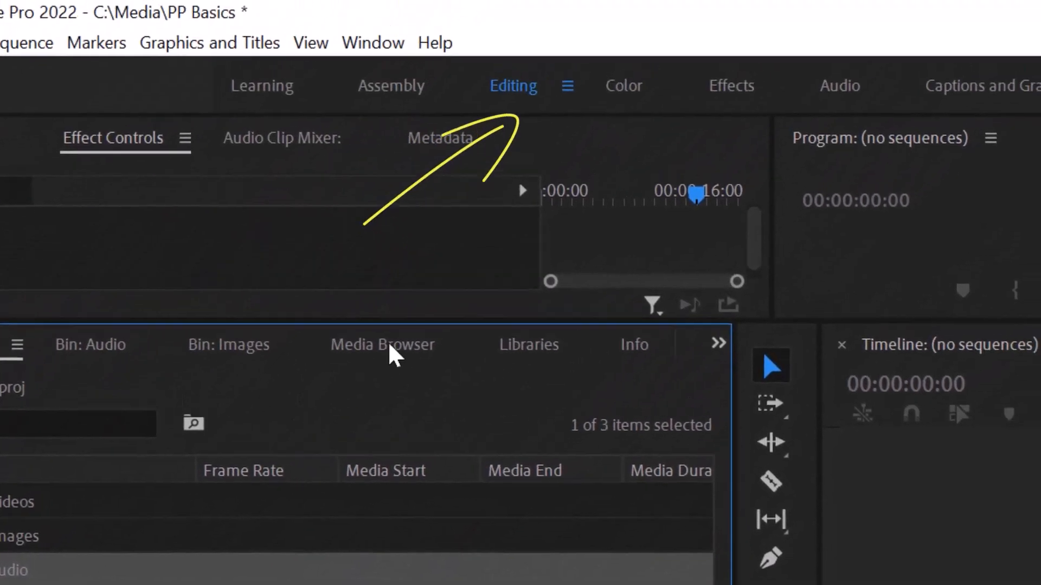
# - Reset the Editing workspace to its saved layout
pyautogui.click(567, 89)
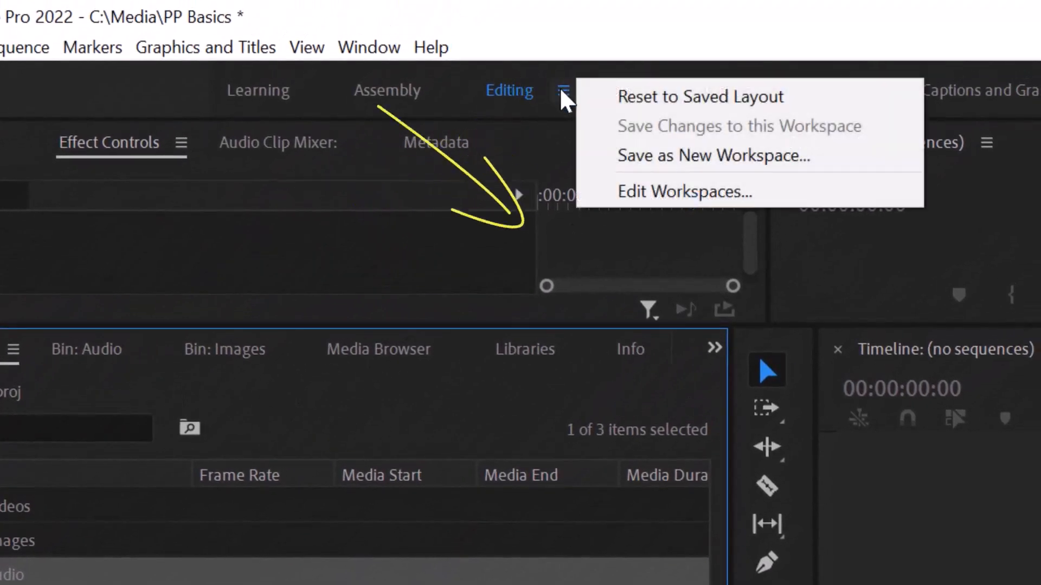
pyautogui.click(684, 100)
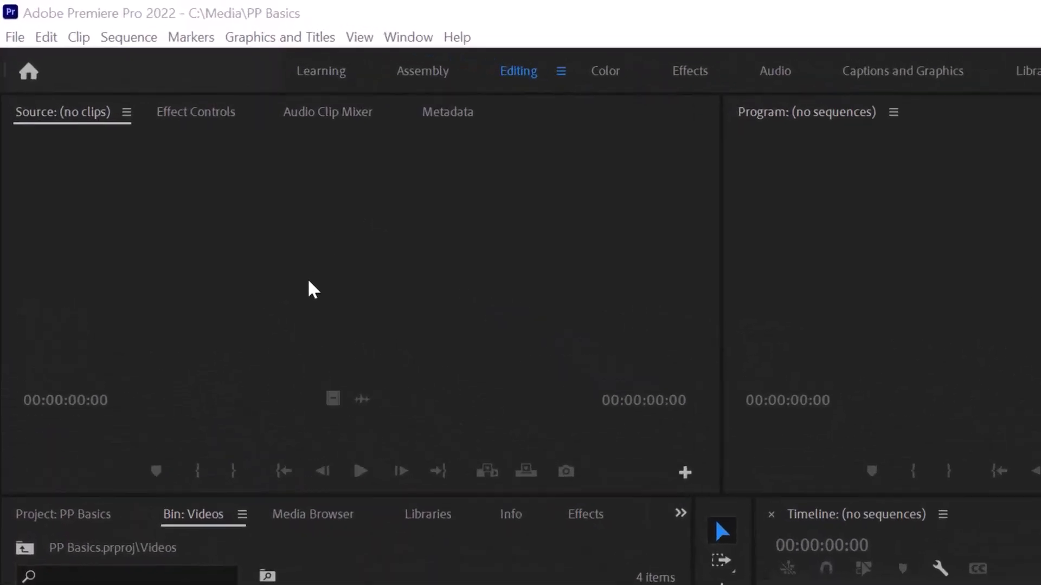
pyautogui.click(15, 37)
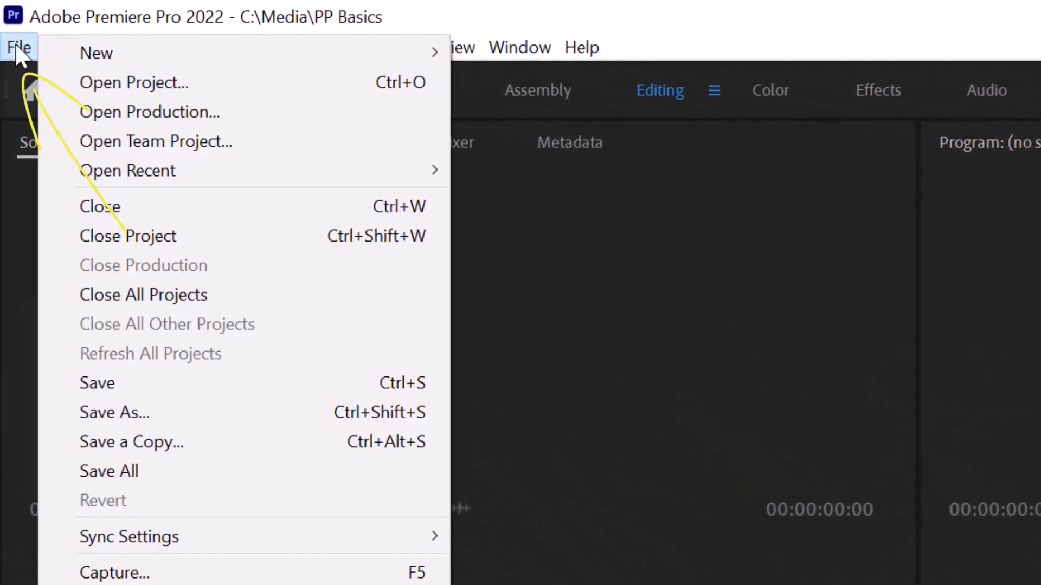
pyautogui.moveTo(118, 62)
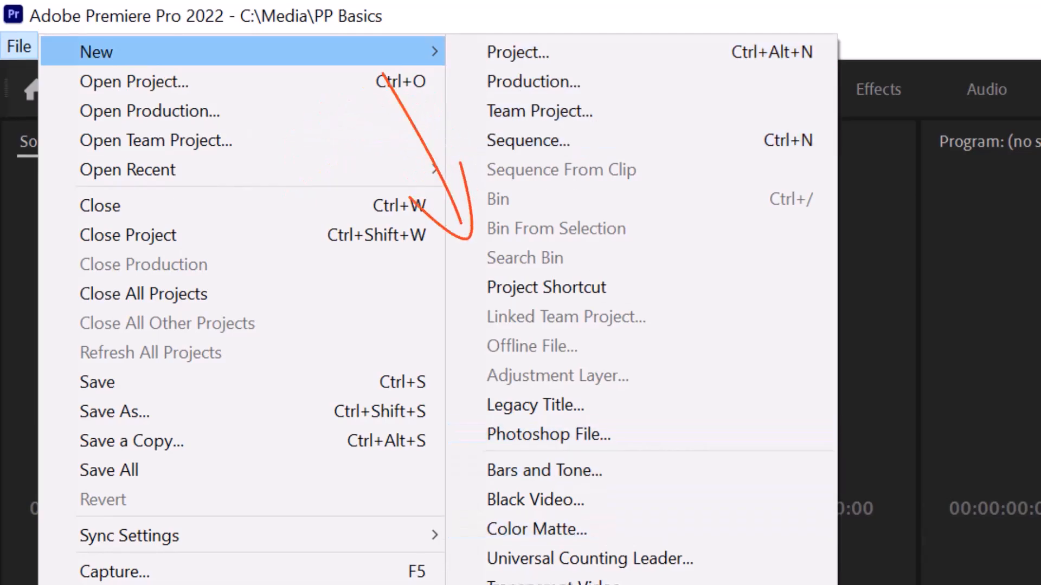
pyautogui.click(634, 475)
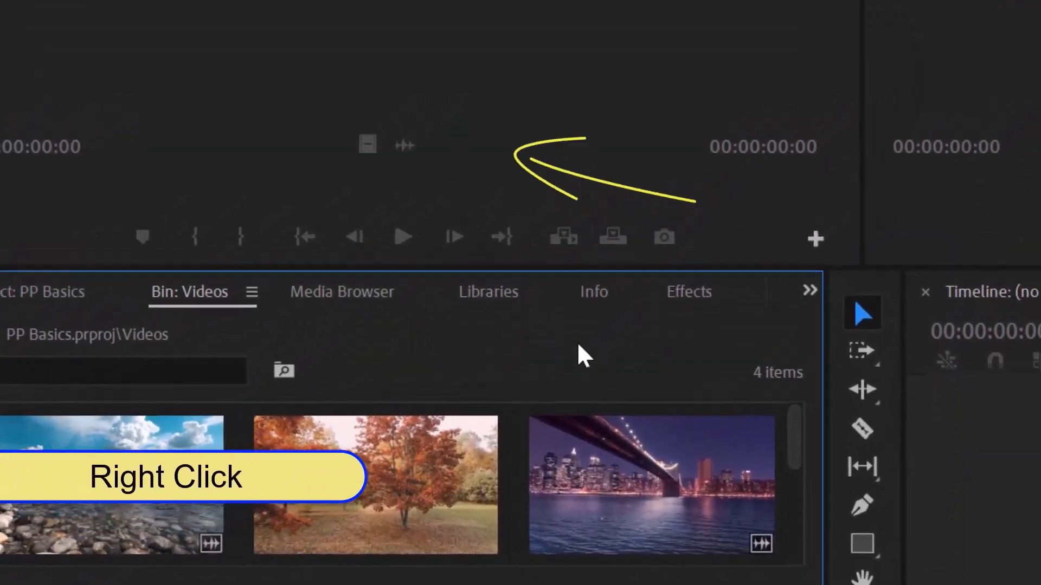
pyautogui.rightClick(639, 298)
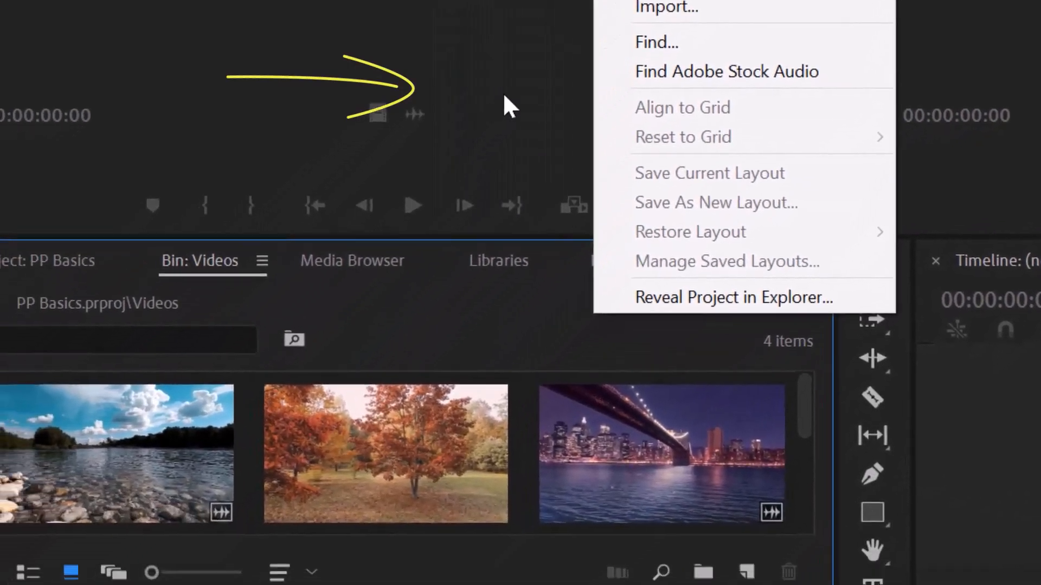
pyautogui.click(430, 169)
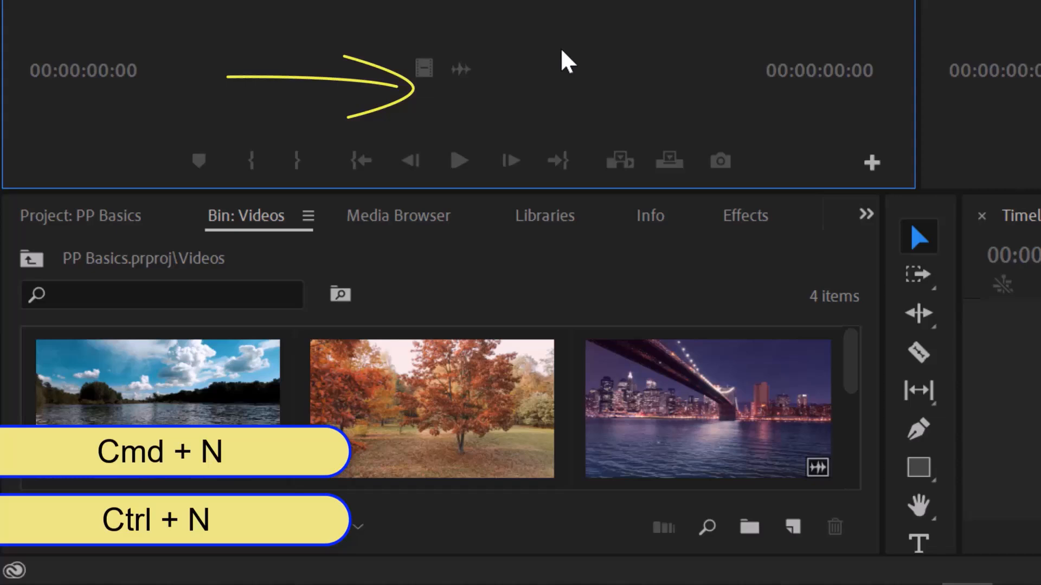
# - Create a new sequence in the Videos bin from the HDV 1080p30 preset
pyautogui.click(799, 528)
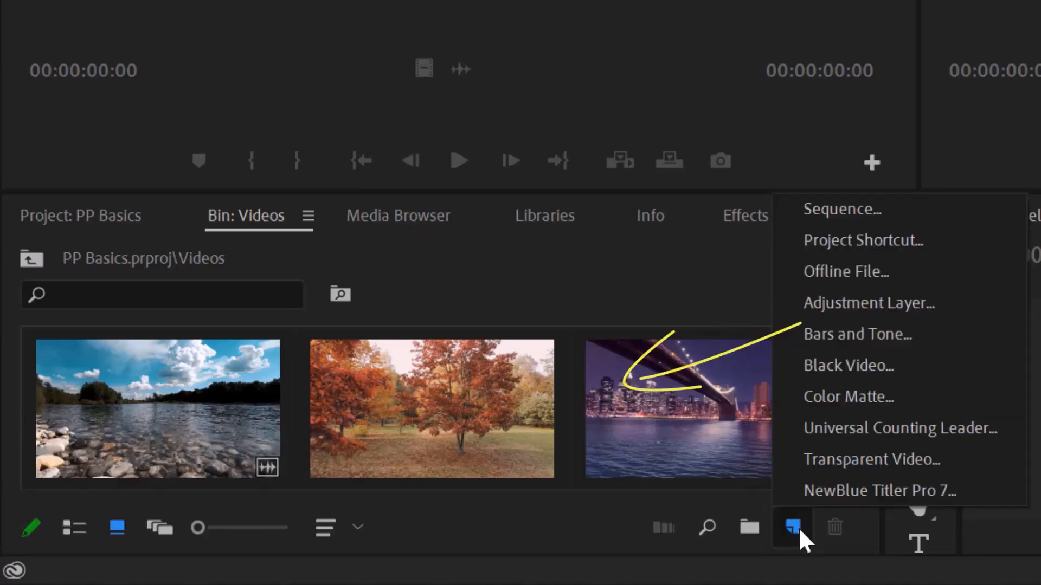
pyautogui.click(818, 216)
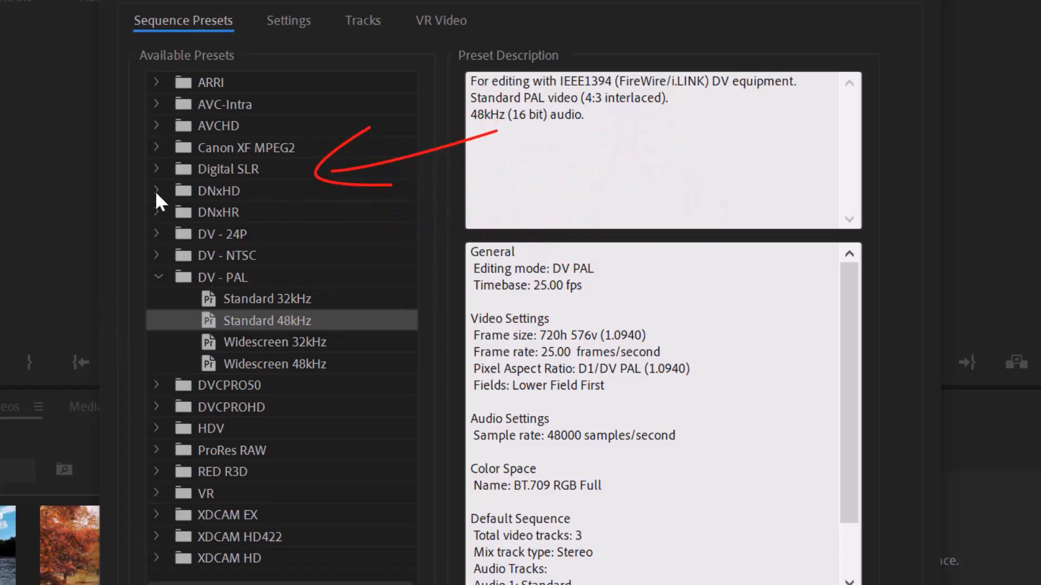
pyautogui.click(157, 168)
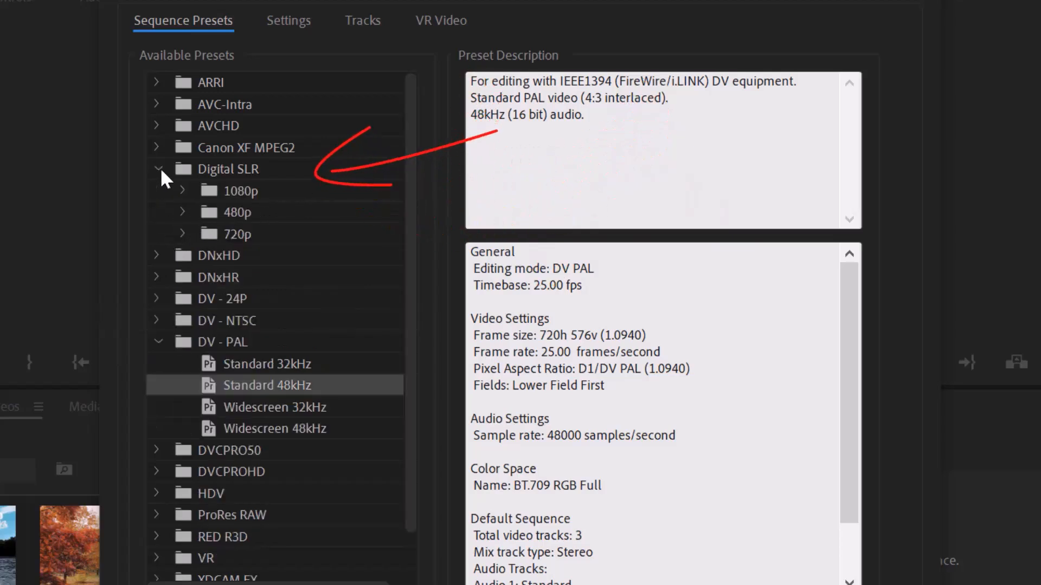
pyautogui.click(157, 168)
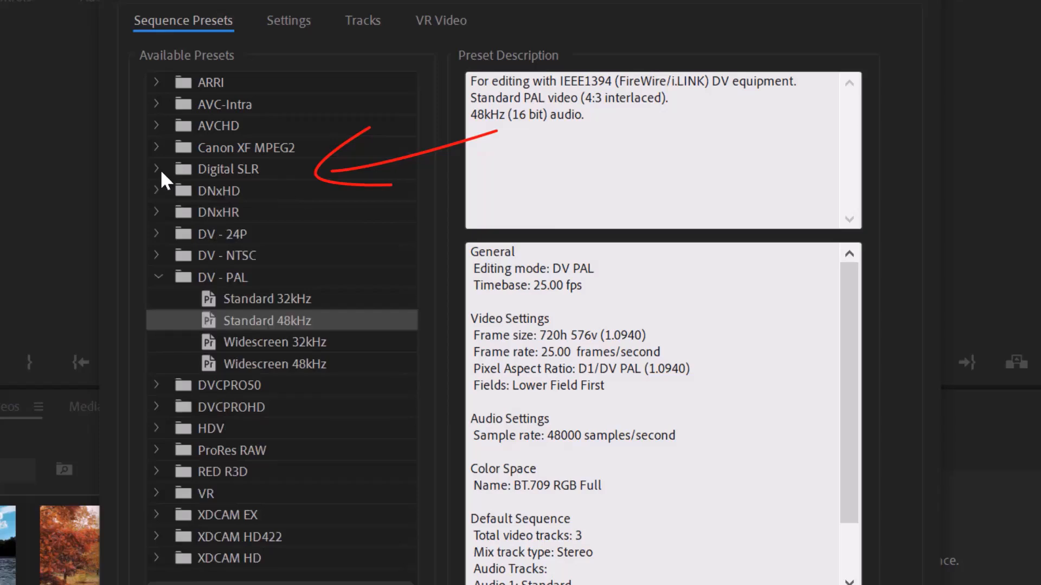
pyautogui.click(159, 275)
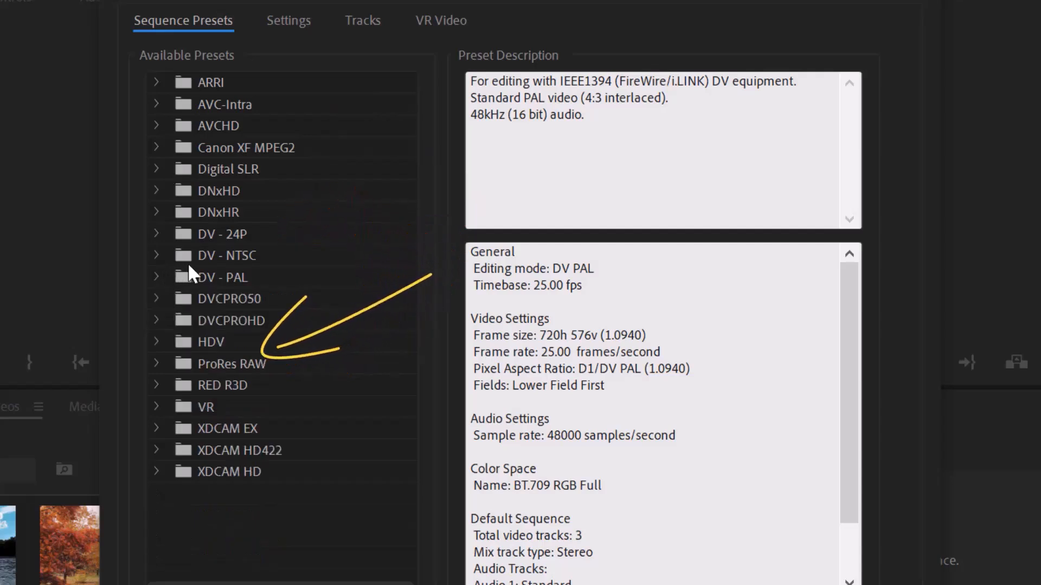
pyautogui.click(156, 342)
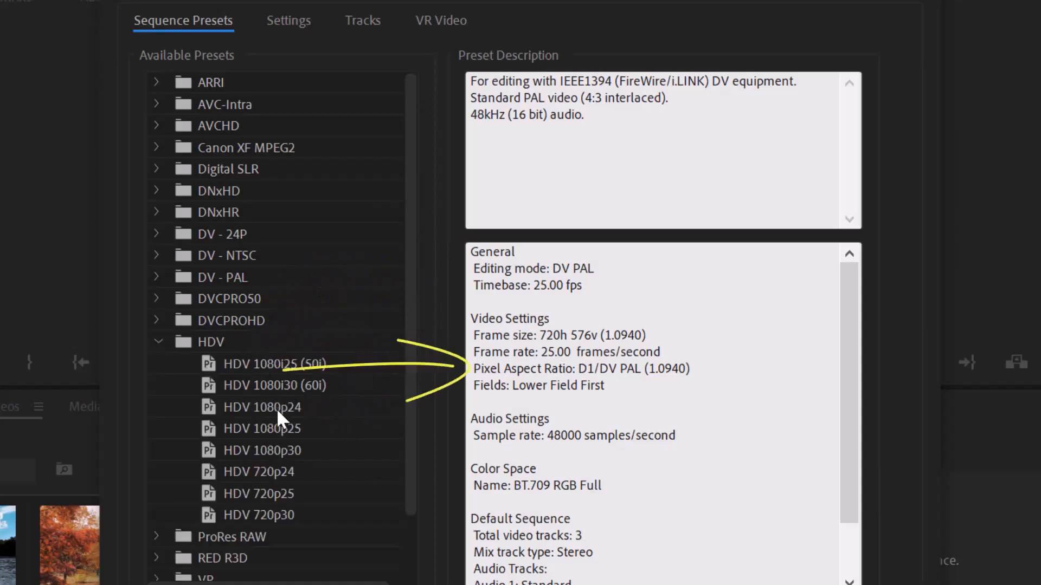
pyautogui.click(233, 449)
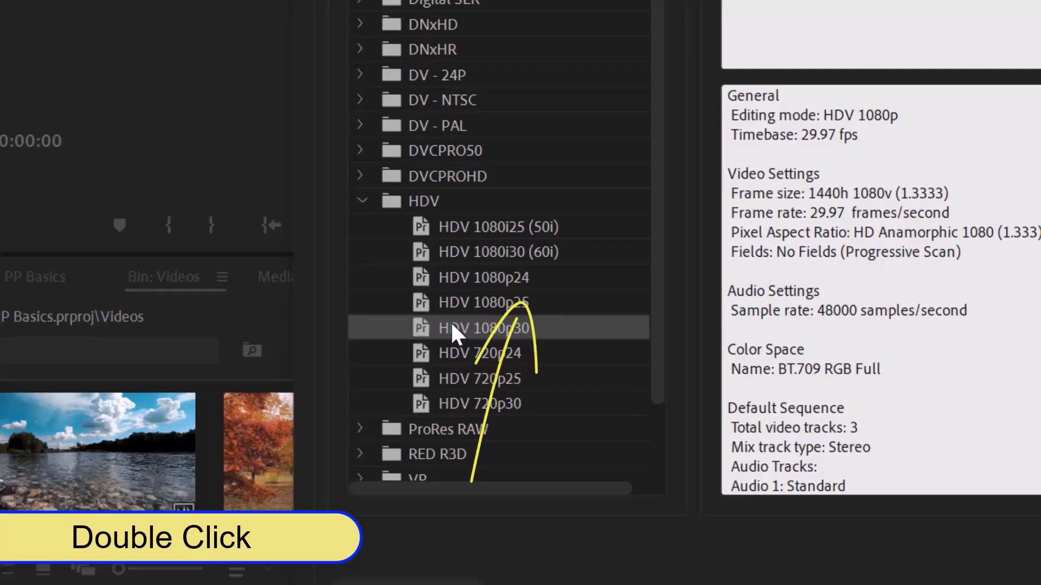
pyautogui.doubleClick(288, 448)
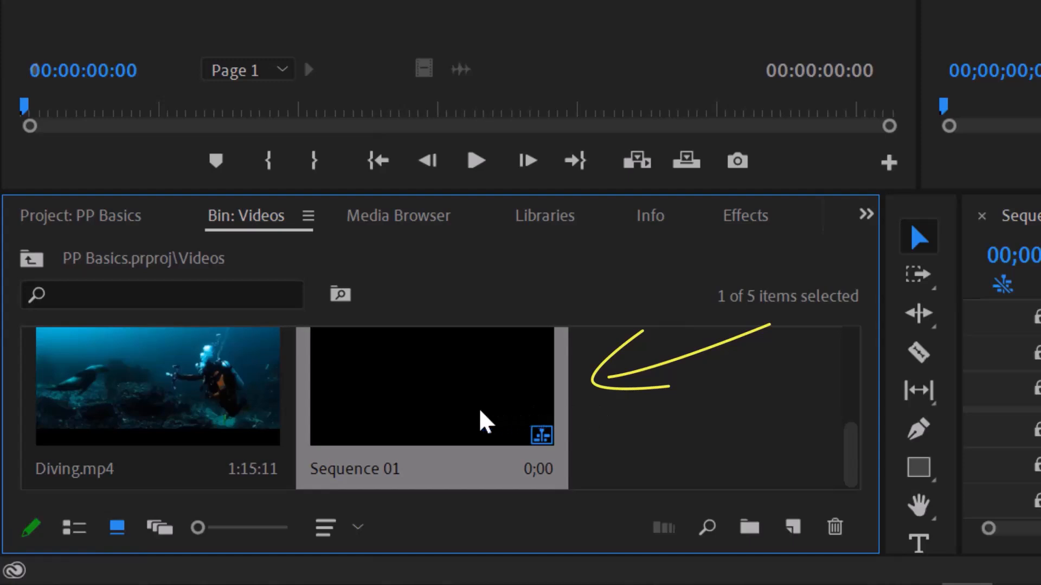
# - Load River.mp4 from the Videos bin into the Source Monitor
pyautogui.scroll(2, 481, 422)
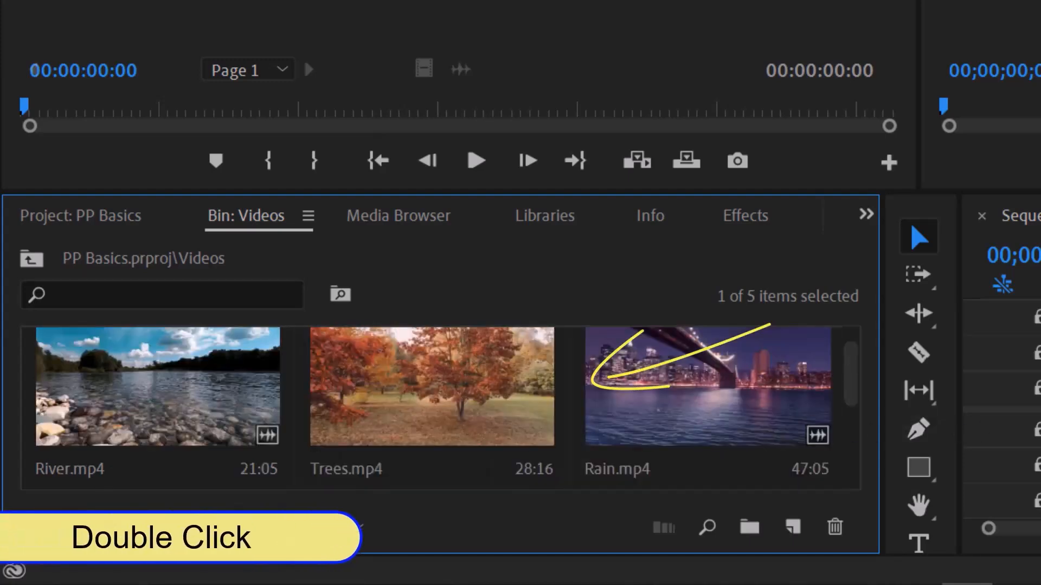
pyautogui.doubleClick(169, 393)
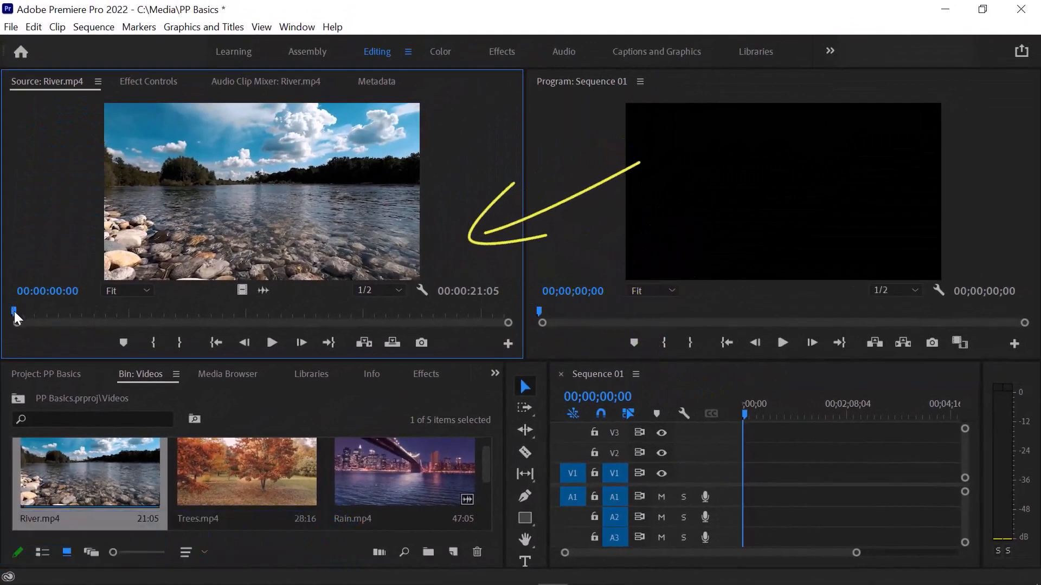
pyautogui.moveTo(14, 310); pyautogui.dragTo(9, 313)
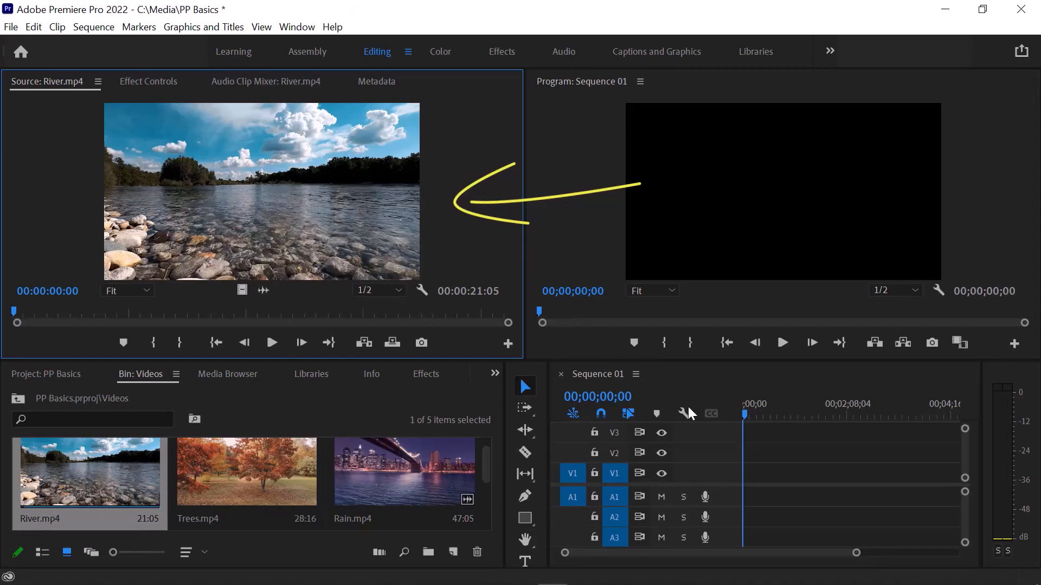
pyautogui.moveTo(688, 414); pyautogui.dragTo(254, 161)
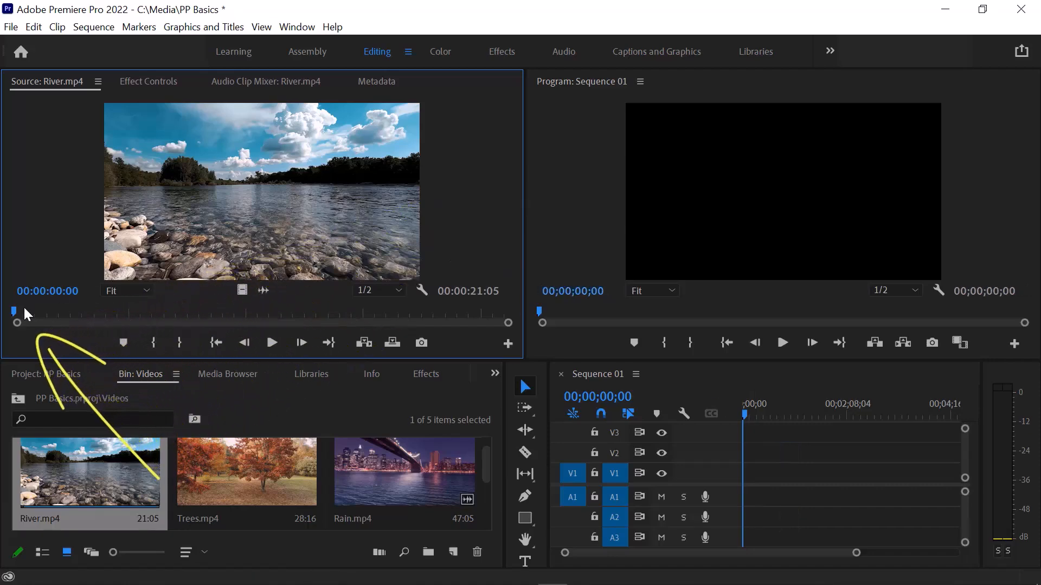
# - Mark an In point at 00:00:06:16 and an Out point at 00:00:14:14 on River.mp4 in the Source Monitor
pyautogui.moveTo(15, 313); pyautogui.dragTo(169, 331)
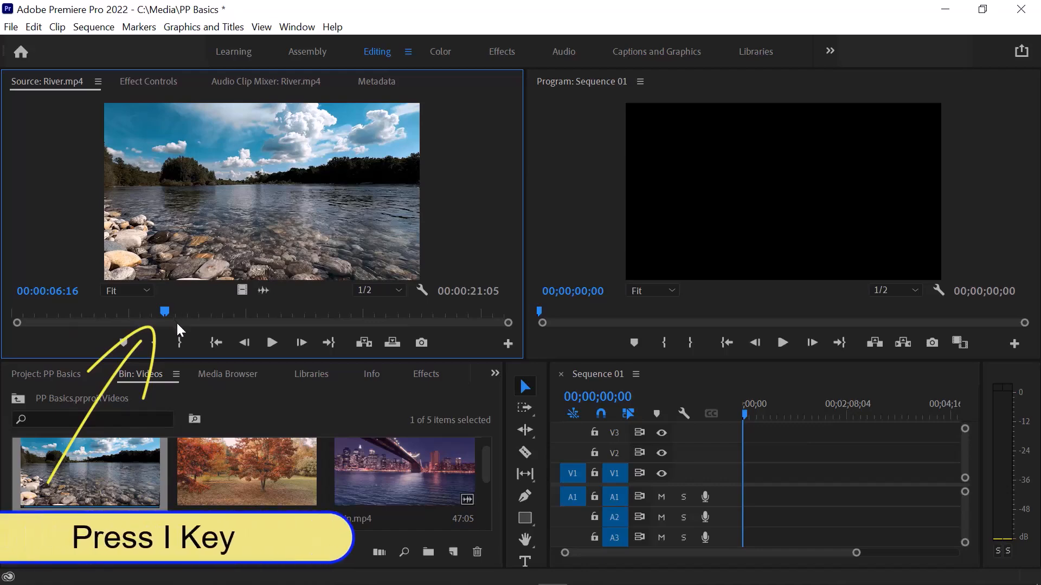
pyautogui.press('i')
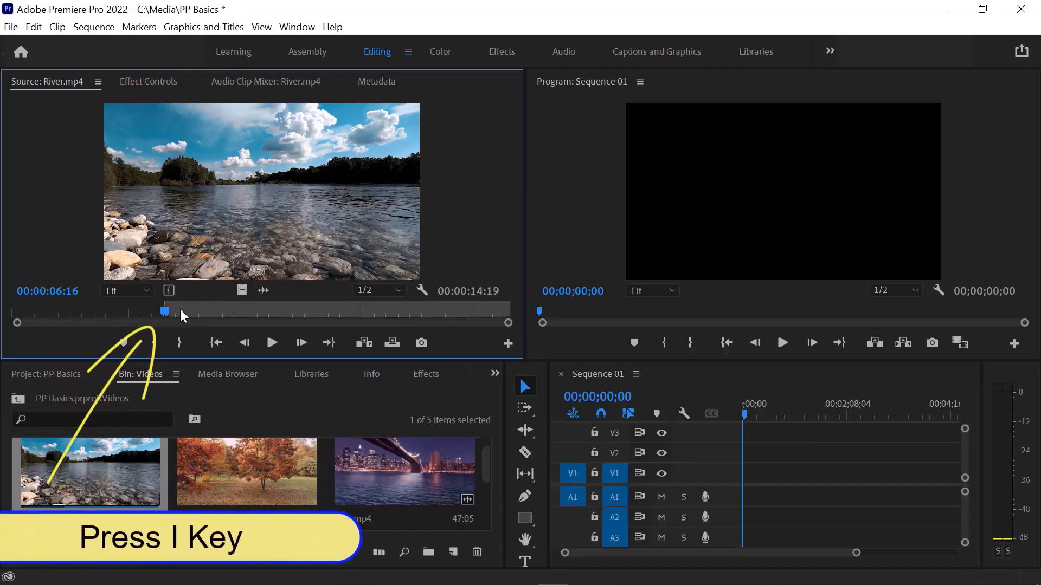
pyautogui.moveTo(166, 317); pyautogui.dragTo(351, 328)
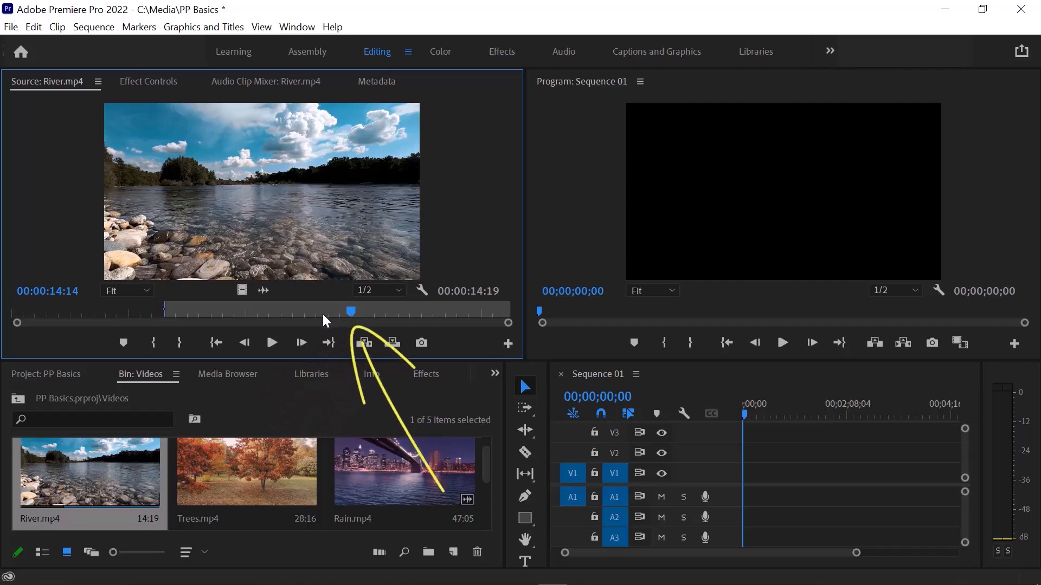
pyautogui.press('o')
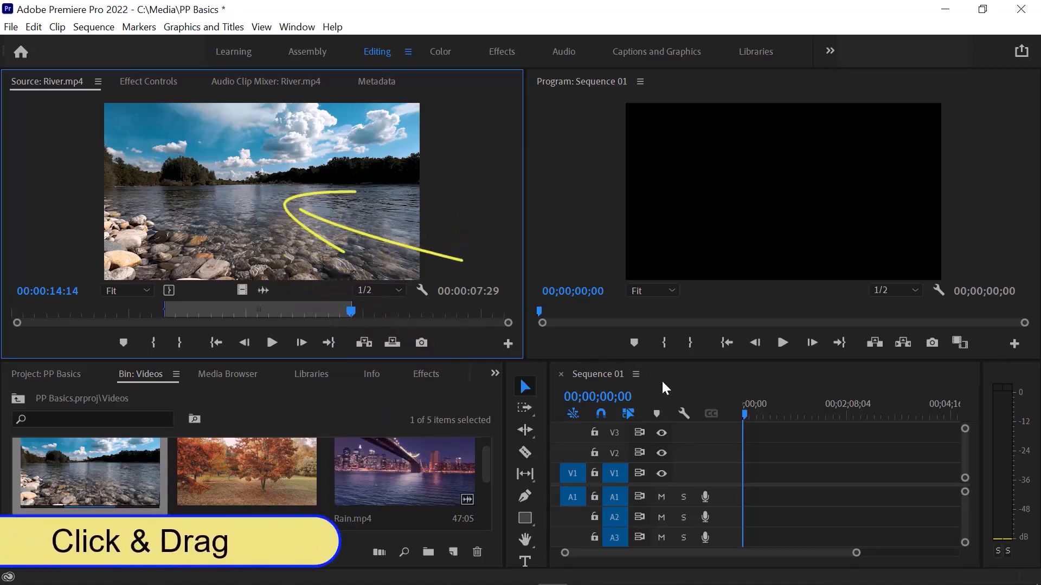
# - Place the marked portion of River.mp4 at the start of tracks V1 and A1, keeping the existing sequence settings
pyautogui.moveTo(711, 408); pyautogui.dragTo(754, 478)
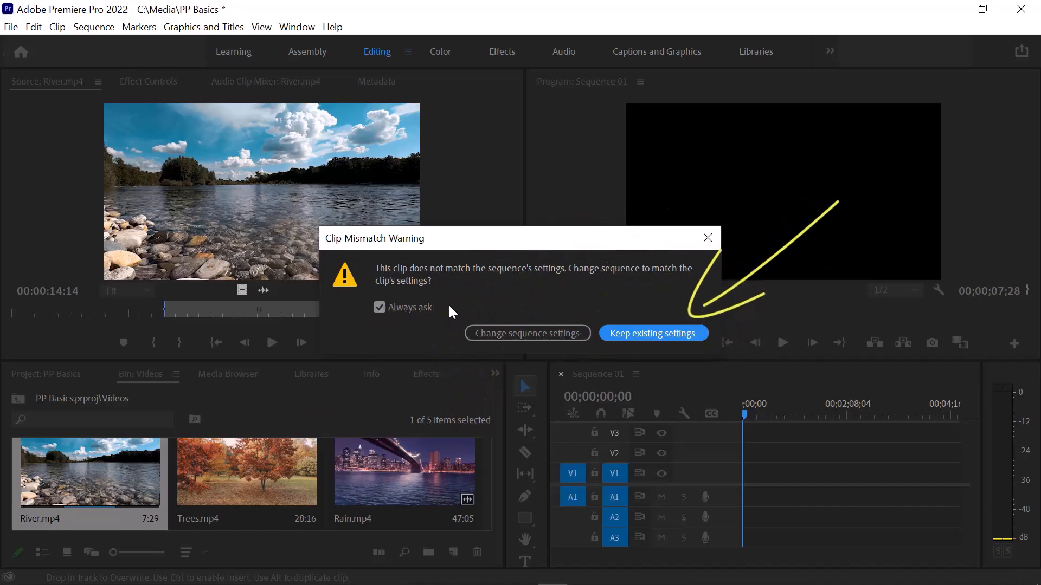
pyautogui.click(649, 332)
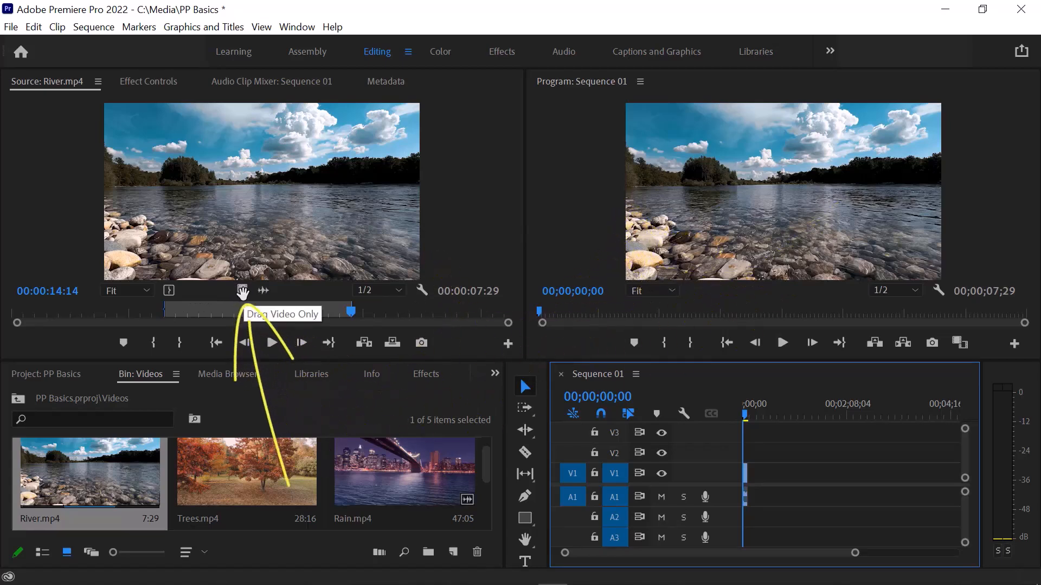
# - Try adding only the video of River.mp4 to V2 and only its audio to A2, and undo both additions
pyautogui.moveTo(242, 293); pyautogui.dragTo(284, 307)
pyautogui.moveTo(658, 424); pyautogui.dragTo(761, 454)
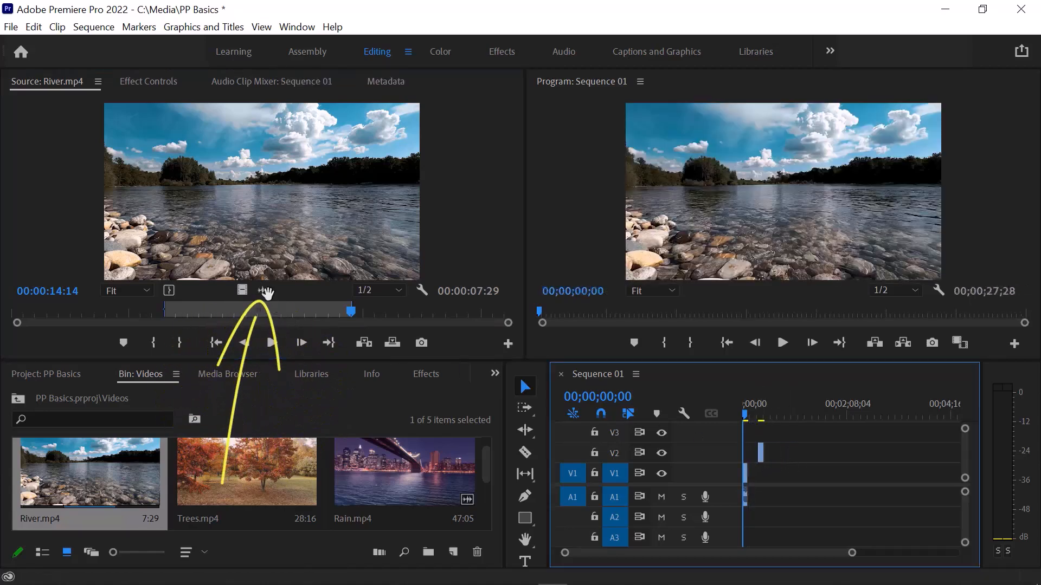
pyautogui.moveTo(266, 293); pyautogui.dragTo(762, 519)
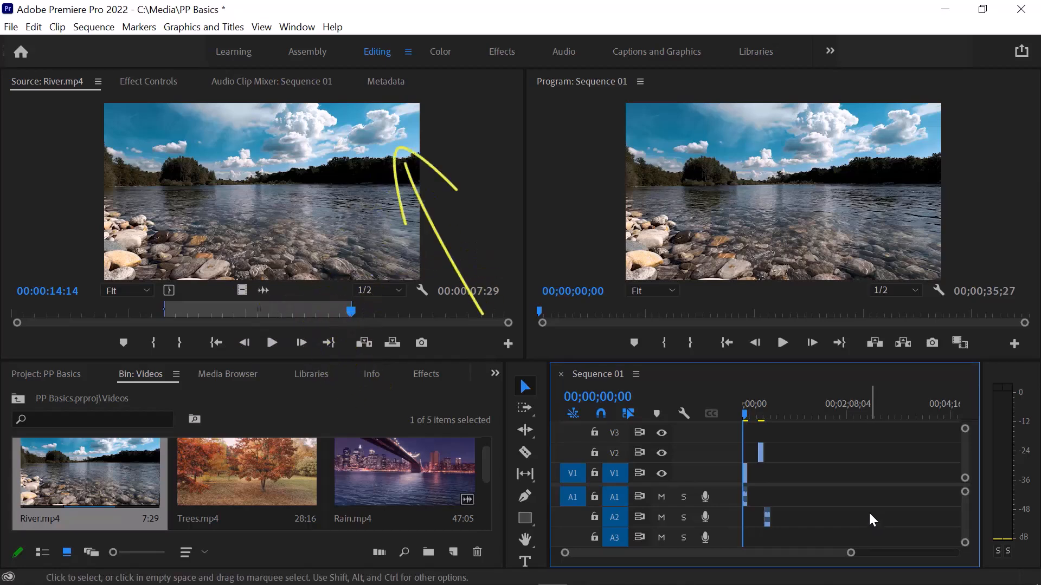
pyautogui.hotkey('ctrl', 'z')
pyautogui.hotkey('ctrl', 'z')
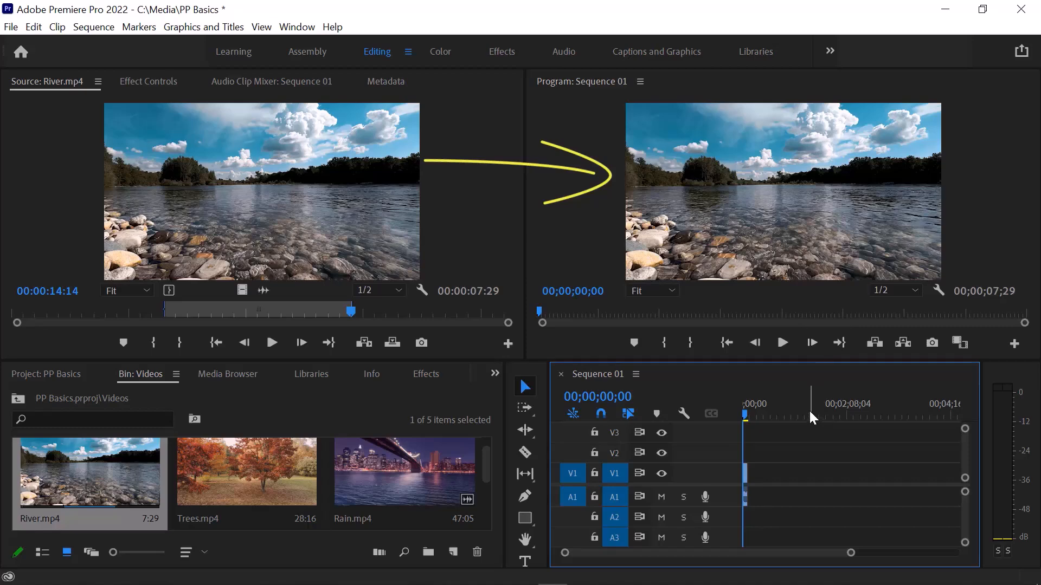
# - Move the sequence playhead to 00;00;03;22 and trim the end of the River.mp4 clip to 00;00;06;24
pyautogui.moveTo(538, 312); pyautogui.dragTo(679, 327)
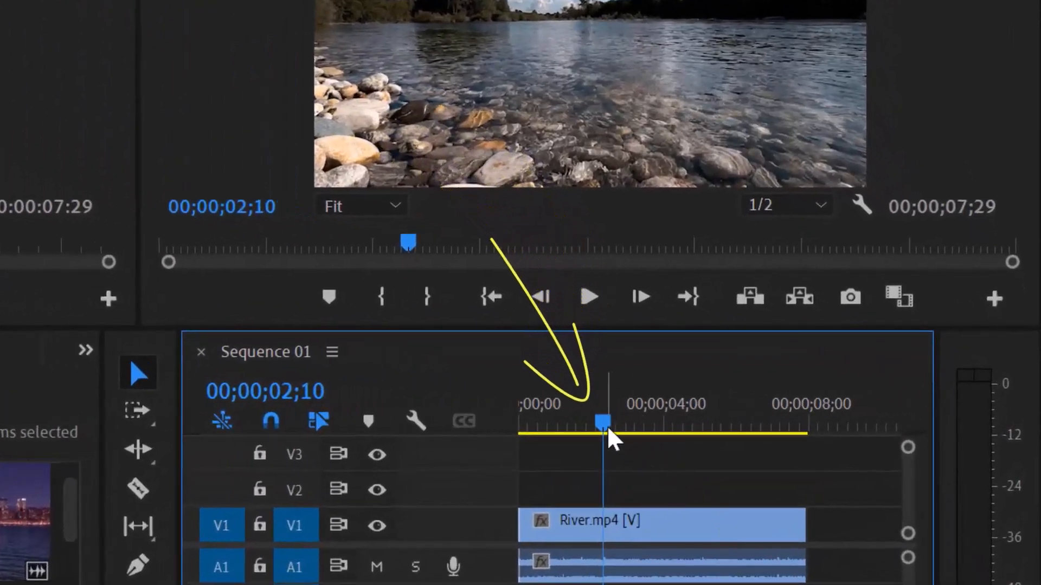
pyautogui.moveTo(631, 431); pyautogui.dragTo(664, 441)
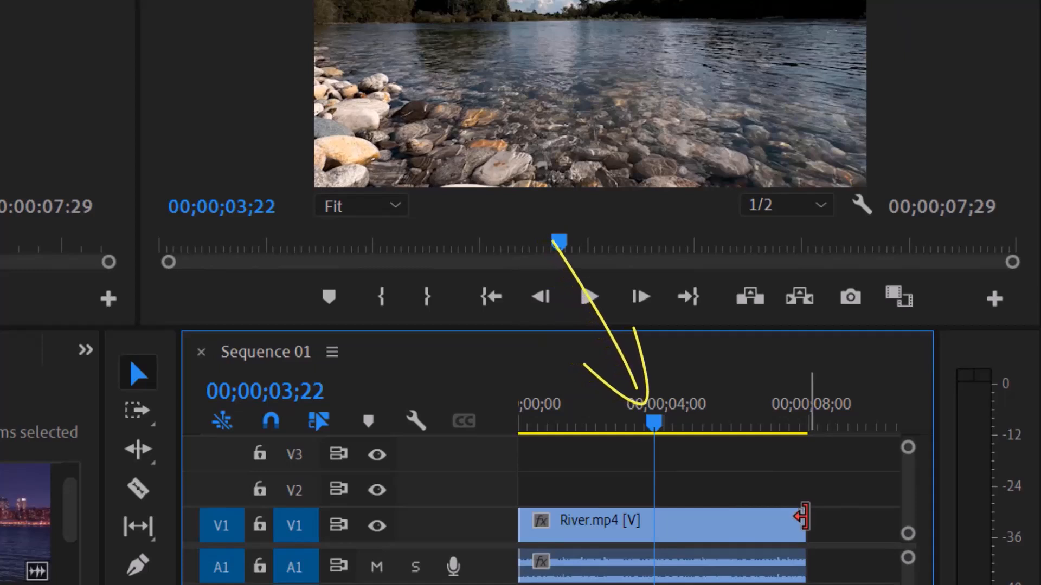
pyautogui.moveTo(801, 518)
pyautogui.mouseDown()
pyautogui.moveTo(759, 520)
pyautogui.moveTo(857, 525)
pyautogui.moveTo(755, 529)
pyautogui.mouseUp()
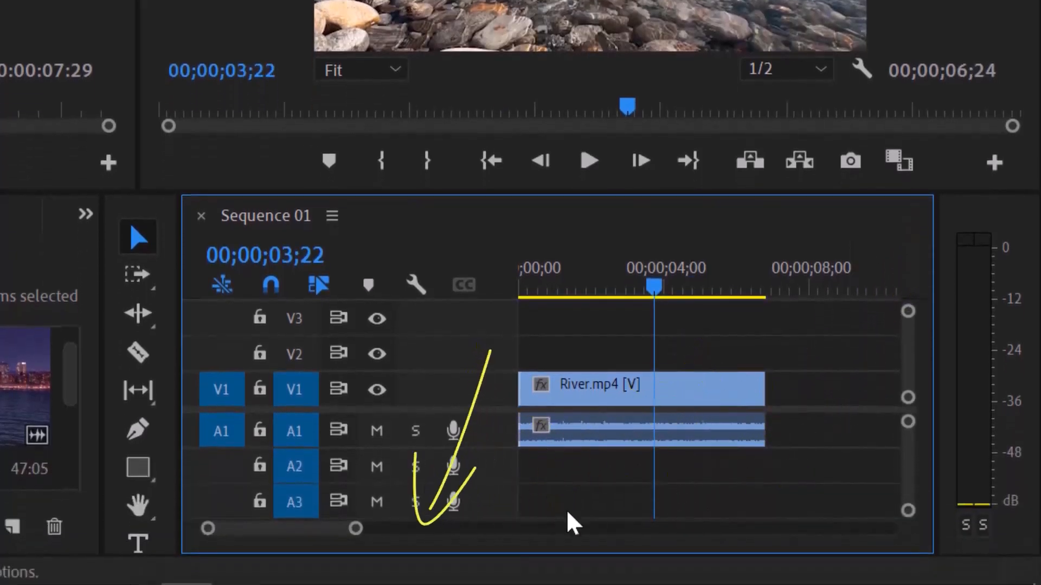
pyautogui.moveTo(356, 528)
pyautogui.mouseDown()
pyautogui.moveTo(378, 537)
pyautogui.moveTo(302, 538)
pyautogui.moveTo(413, 538)
pyautogui.moveTo(337, 537)
pyautogui.mouseUp()
pyautogui.moveTo(251, 533)
pyautogui.mouseDown()
pyautogui.moveTo(298, 537)
pyautogui.moveTo(241, 536)
pyautogui.moveTo(267, 537)
pyautogui.moveTo(251, 539)
pyautogui.mouseUp()
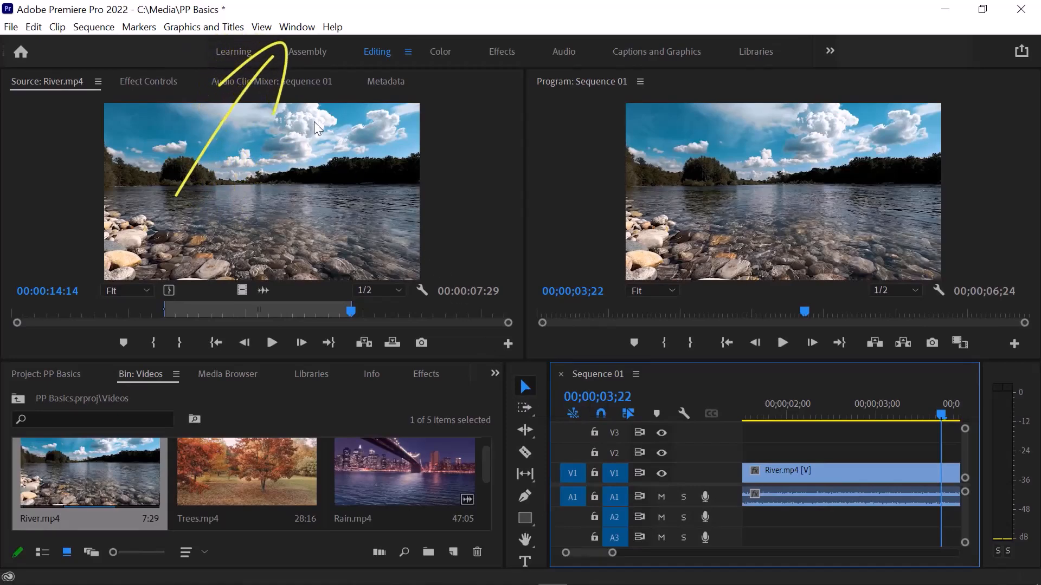
pyautogui.click(290, 28)
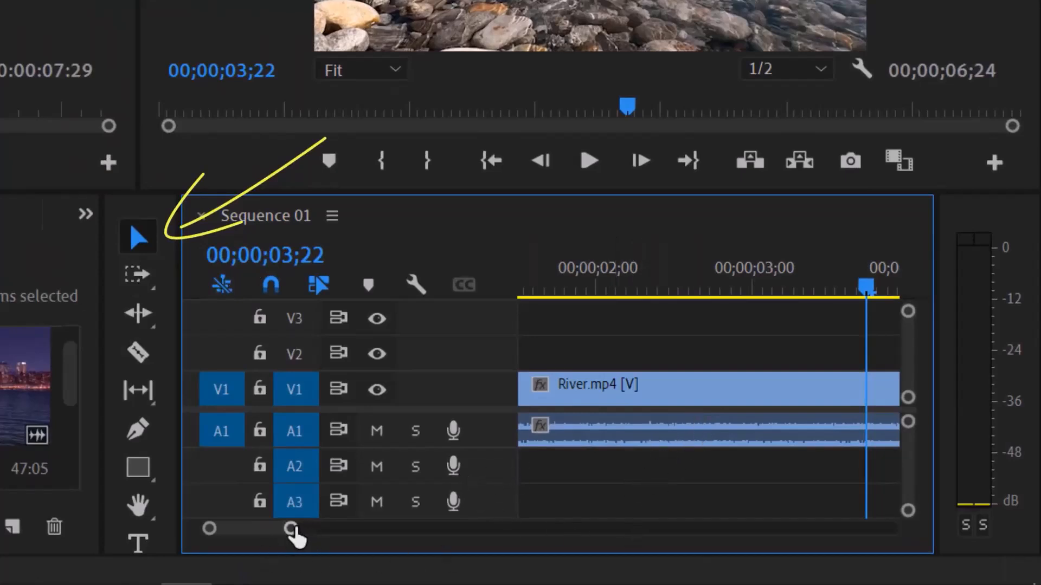
pyautogui.moveTo(293, 531); pyautogui.dragTo(349, 531)
# - Cut the River.mp4 clip in the timeline with the Razor tool at the playhead, 00;00;03;22, and again at about 5 seconds
pyautogui.moveTo(675, 400); pyautogui.dragTo(642, 404)
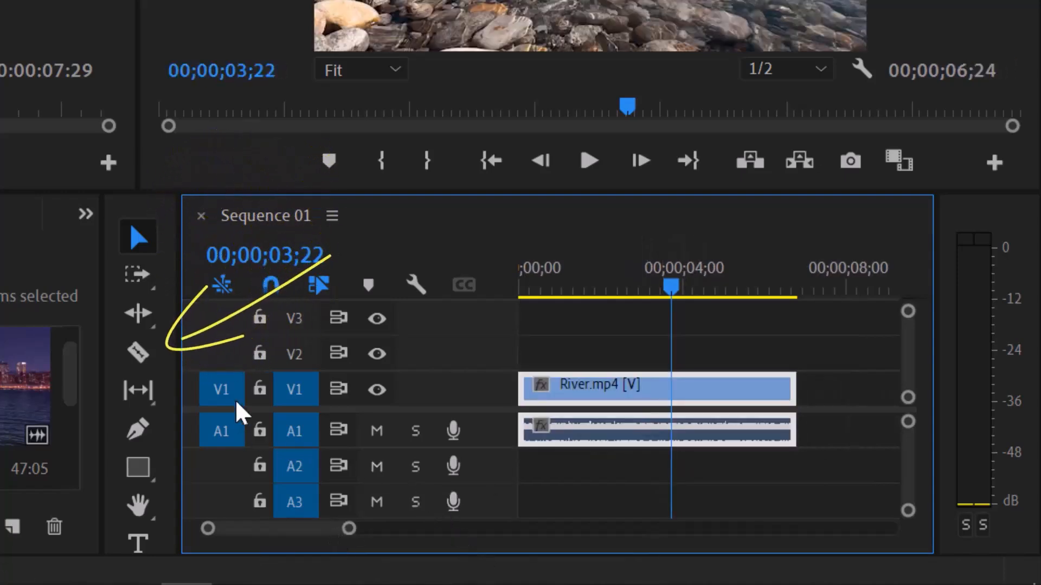
pyautogui.click(142, 354)
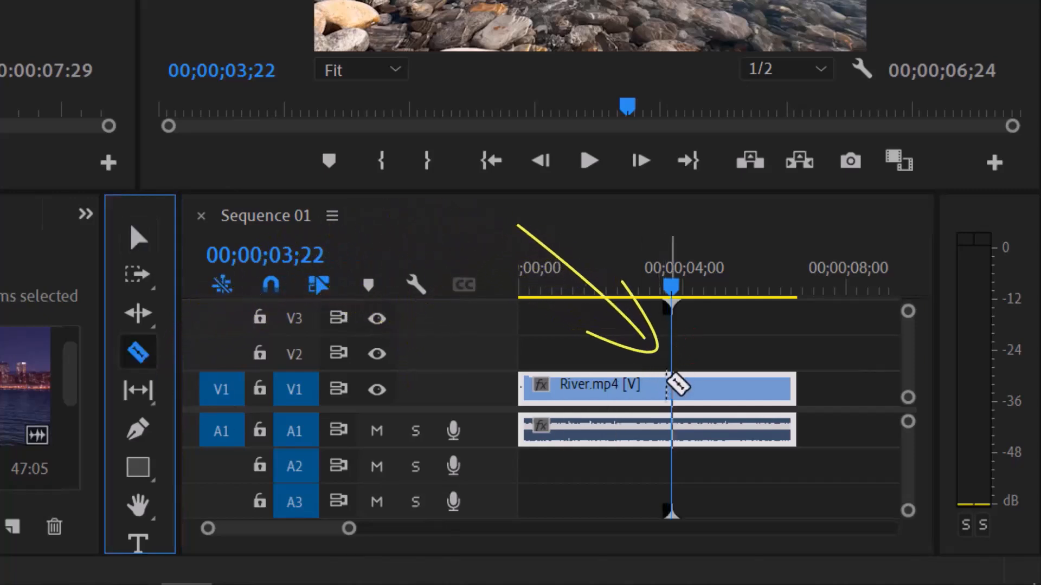
pyautogui.click(671, 380)
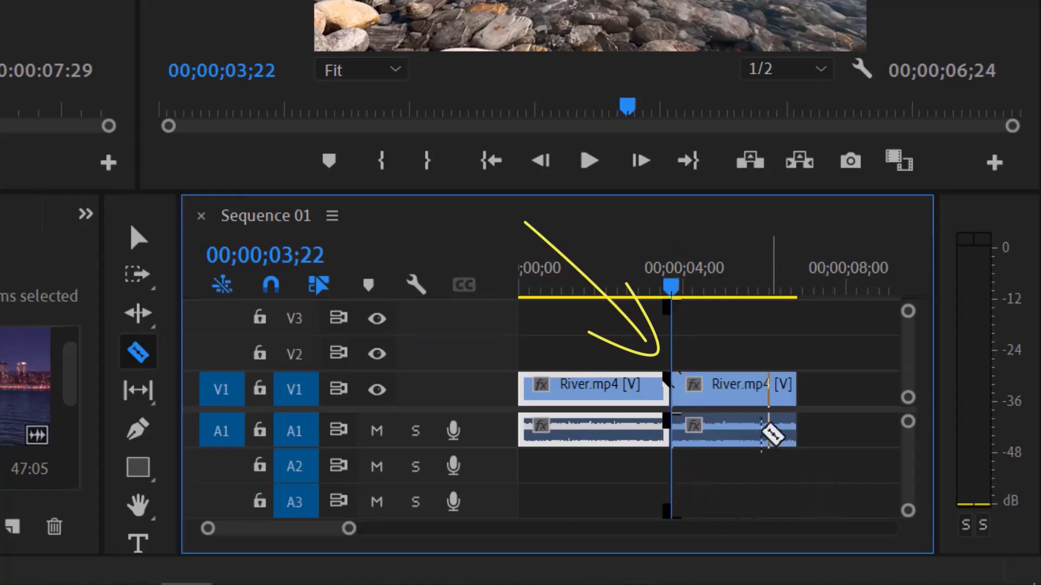
pyautogui.click(721, 388)
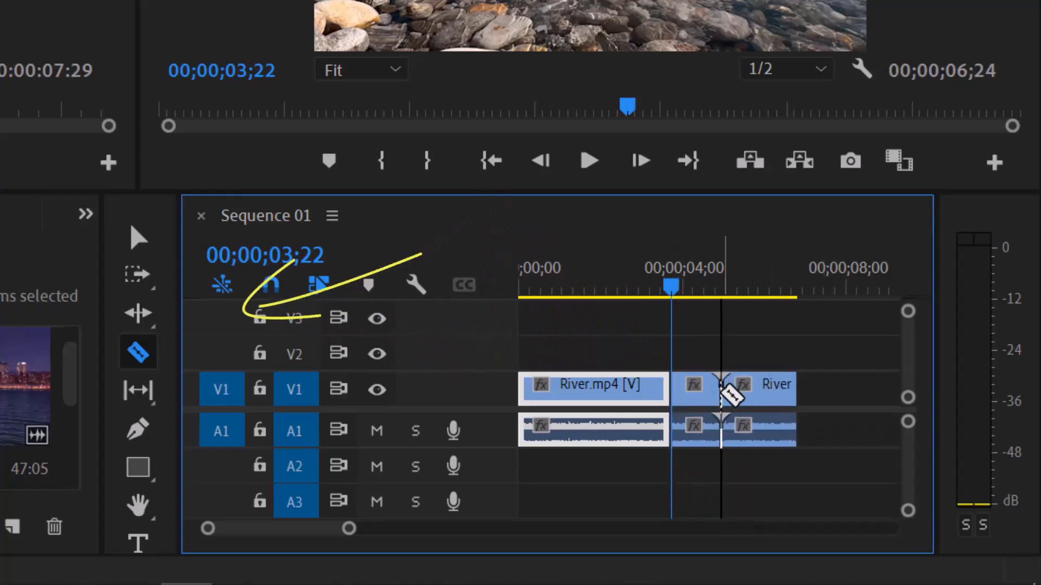
# - Move the middle River.mp4 segment to the end of the last segment and ripple delete the gap it leaves
pyautogui.click(140, 243)
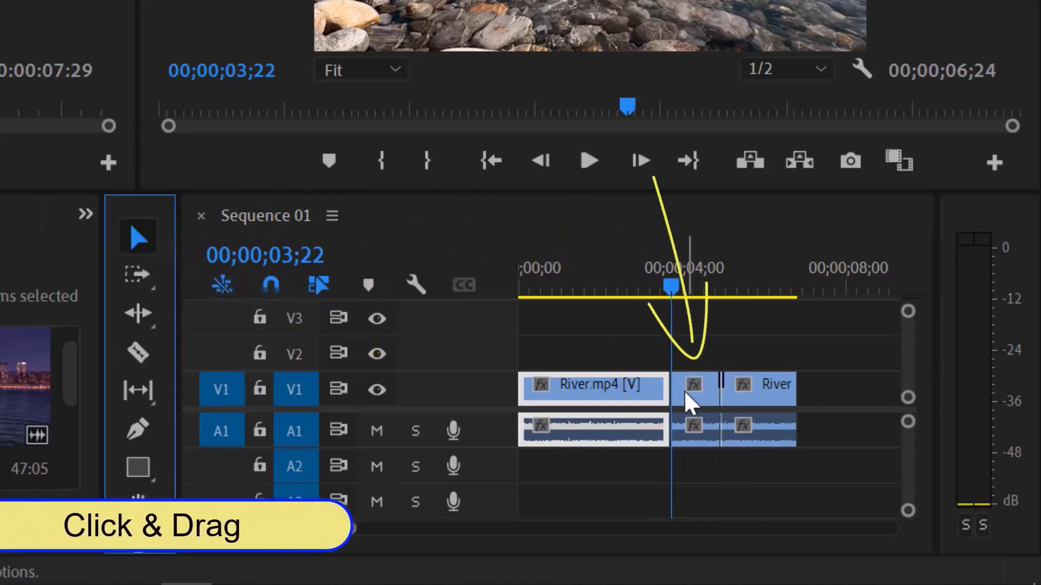
pyautogui.moveTo(688, 401); pyautogui.dragTo(815, 389)
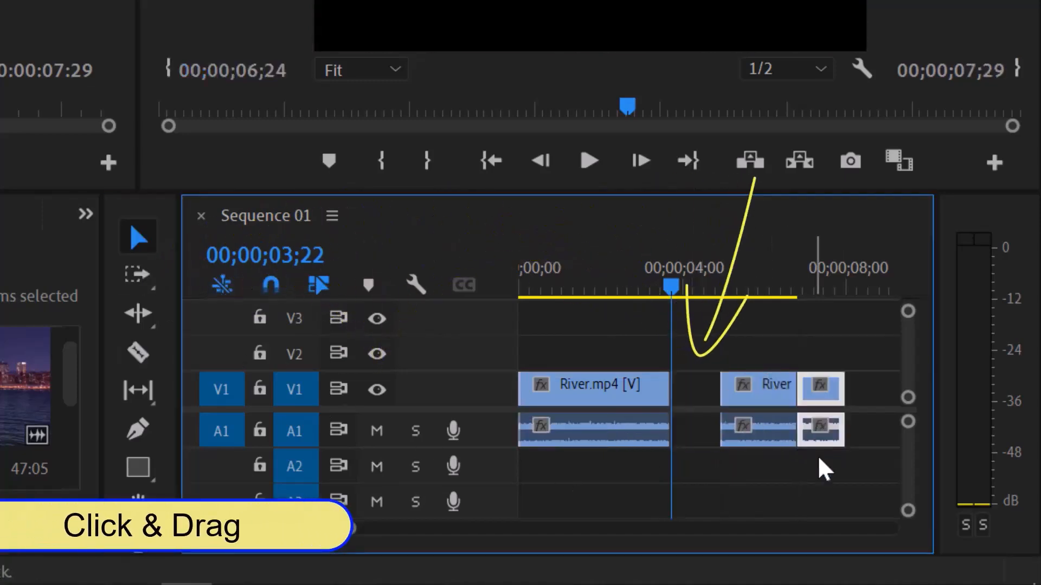
pyautogui.rightClick(703, 398)
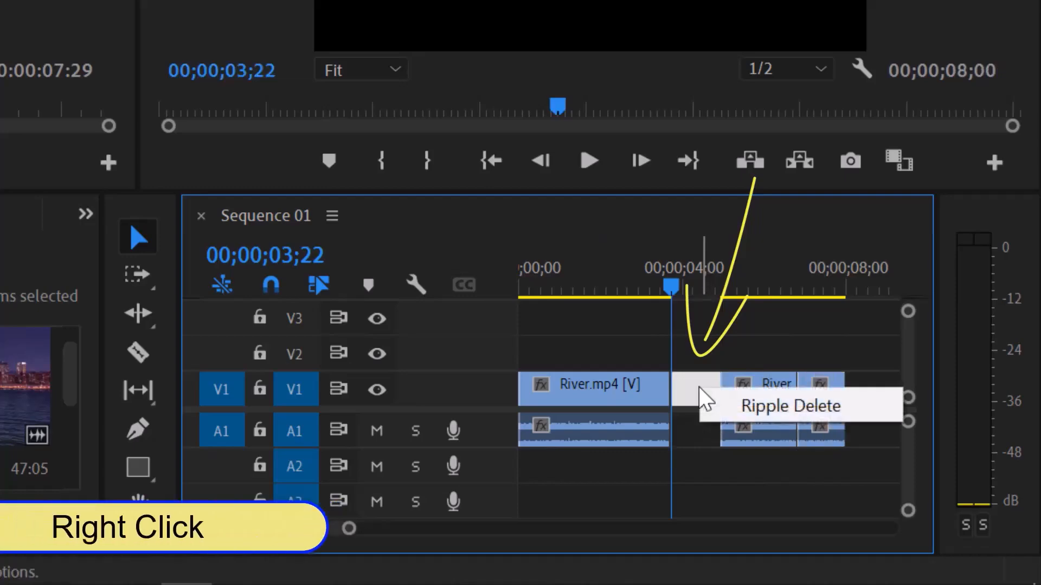
pyautogui.click(744, 415)
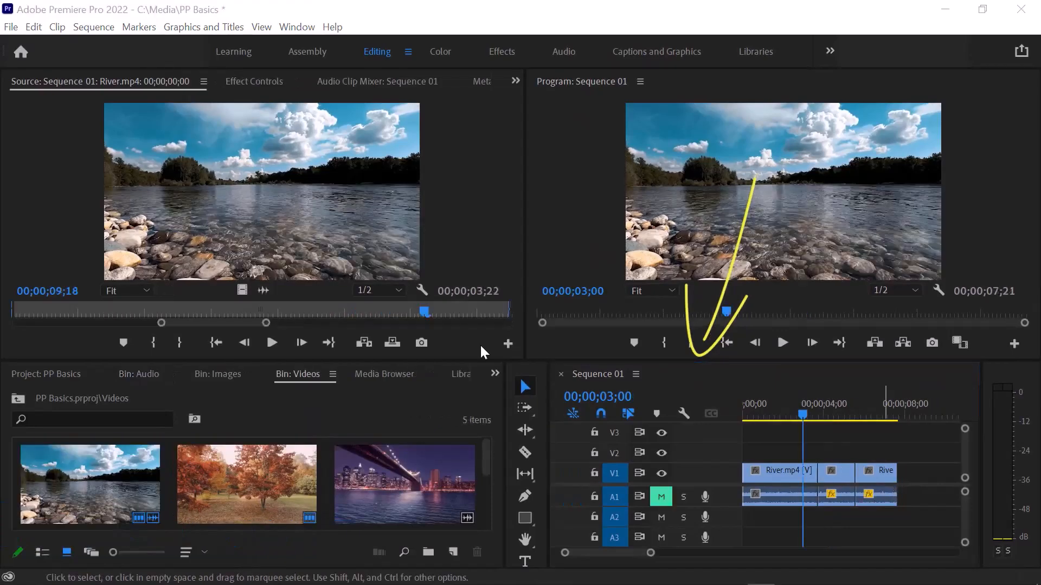
# - Add the Trees.mp4 video after the last River.mp4 segment on V1, followed by the Sea.jpg image
pyautogui.click(252, 483)
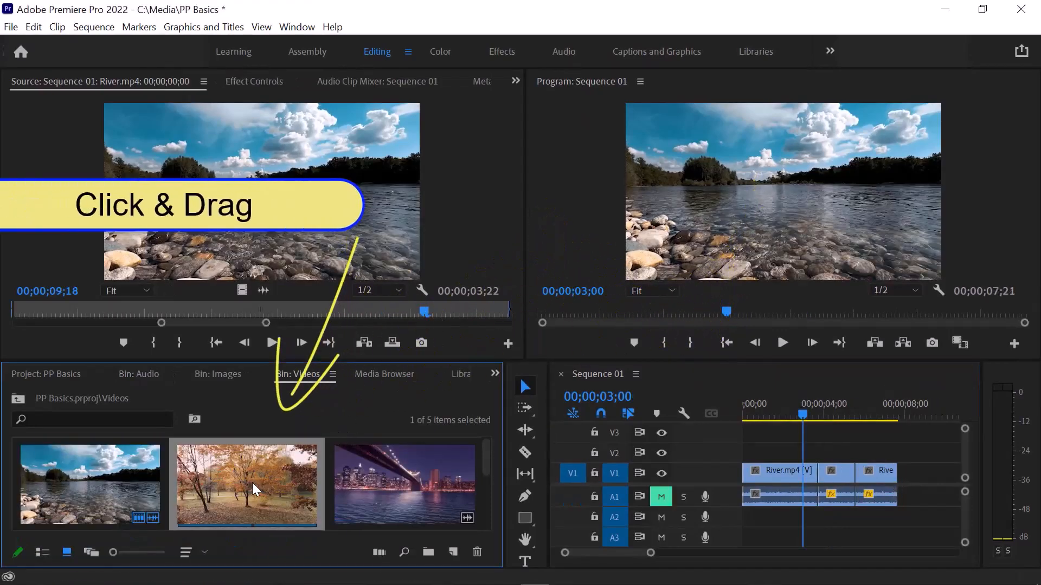
pyautogui.moveTo(252, 483); pyautogui.dragTo(905, 491)
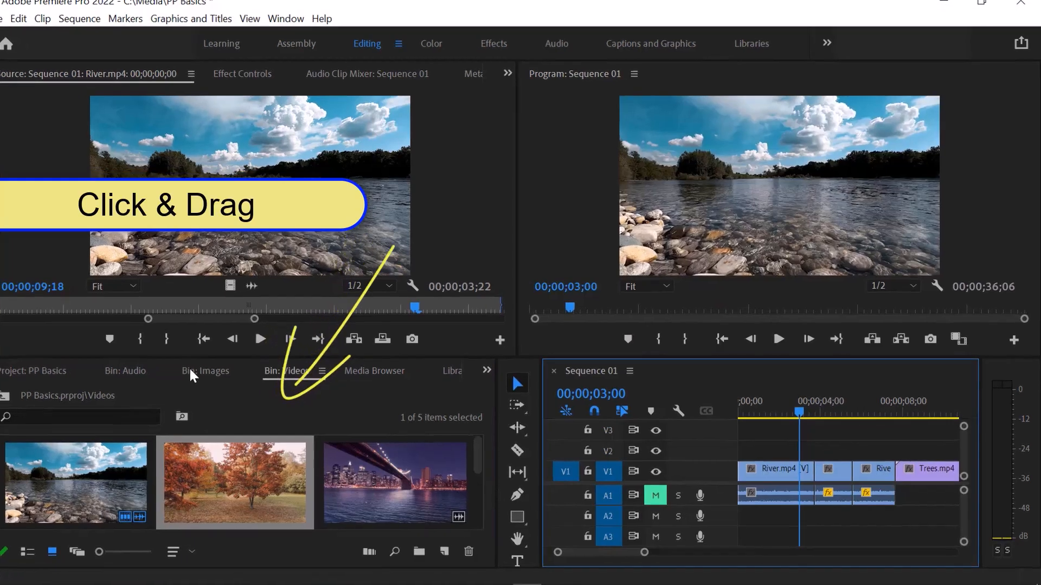
pyautogui.click(208, 373)
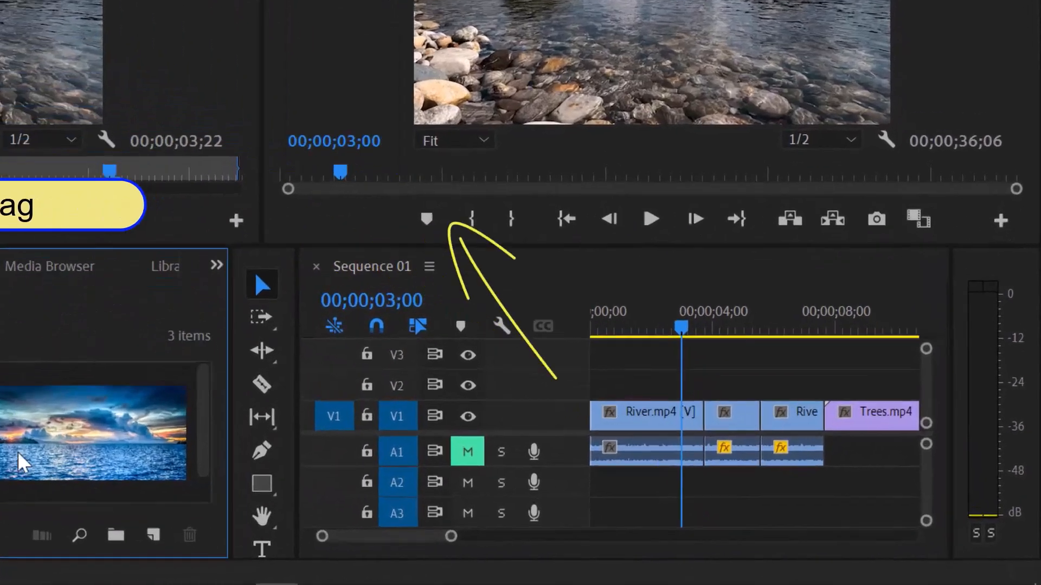
pyautogui.moveTo(23, 463); pyautogui.dragTo(673, 435)
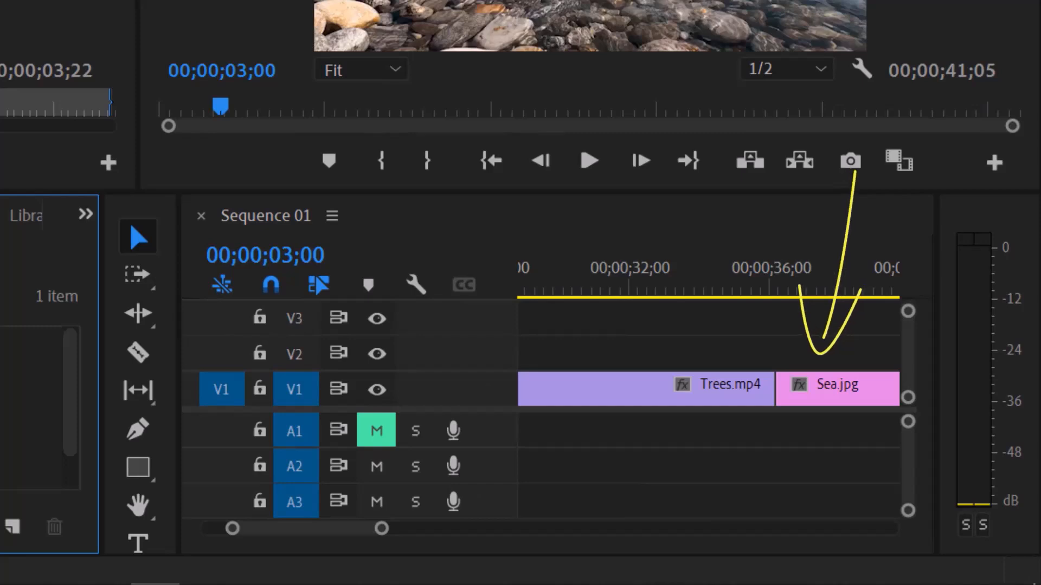
# - Place Mortals.mp3 at the start of A2, trim its end to match the end of Sea.jpg, and play the sequence
pyautogui.moveTo(33, 433); pyautogui.dragTo(518, 475)
pyautogui.moveTo(373, 529); pyautogui.dragTo(197, 550)
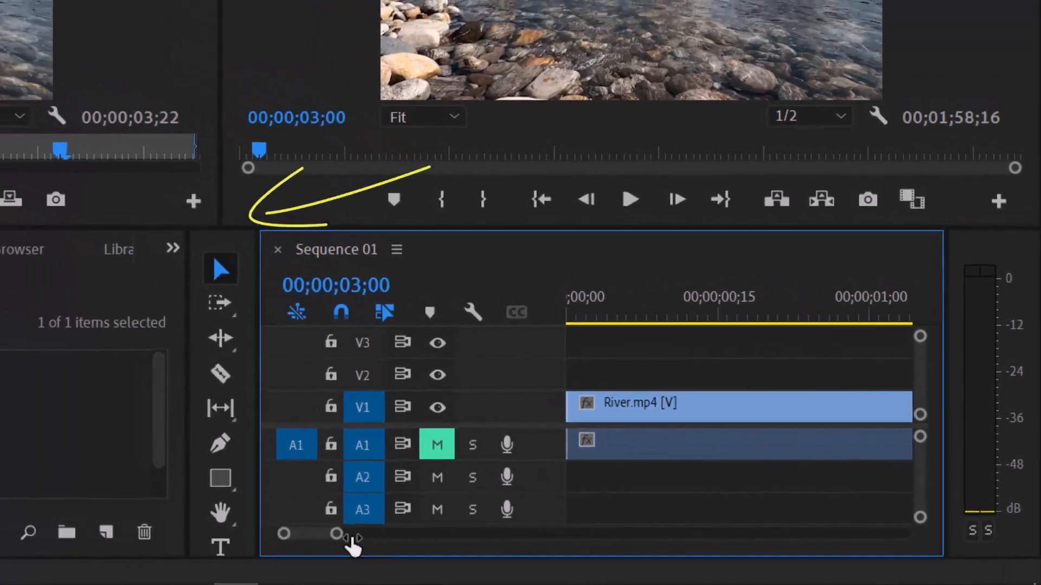
pyautogui.moveTo(352, 547); pyautogui.dragTo(448, 542)
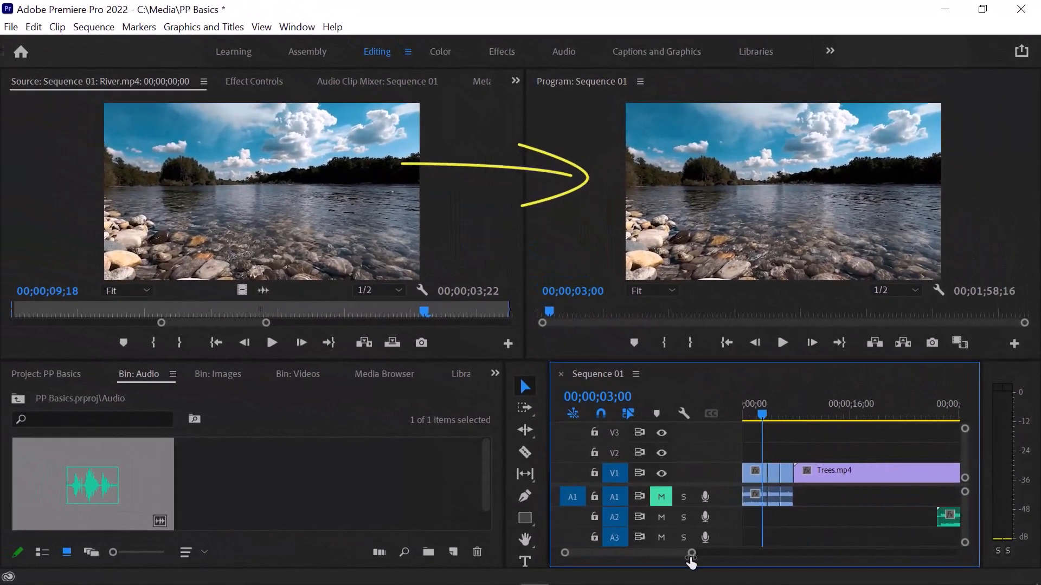
pyautogui.moveTo(690, 560); pyautogui.dragTo(726, 558)
pyautogui.press('space')
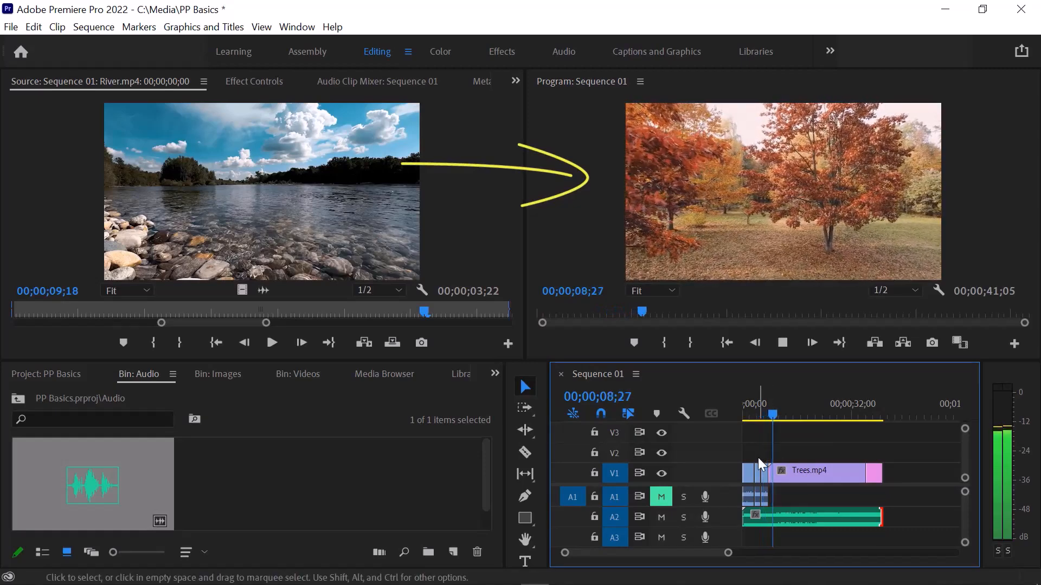
pyautogui.press('space')
# - Apply the Band Slide video transition between the last River.mp4 segment and Trees.mp4, and preview it from 00;00;05;00
pyautogui.click(758, 418)
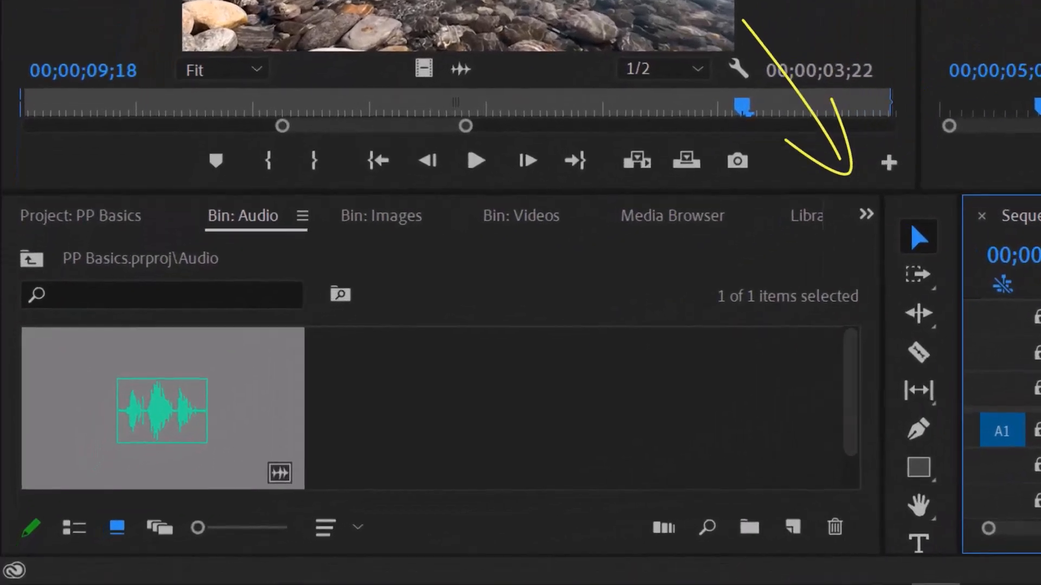
pyautogui.click(867, 216)
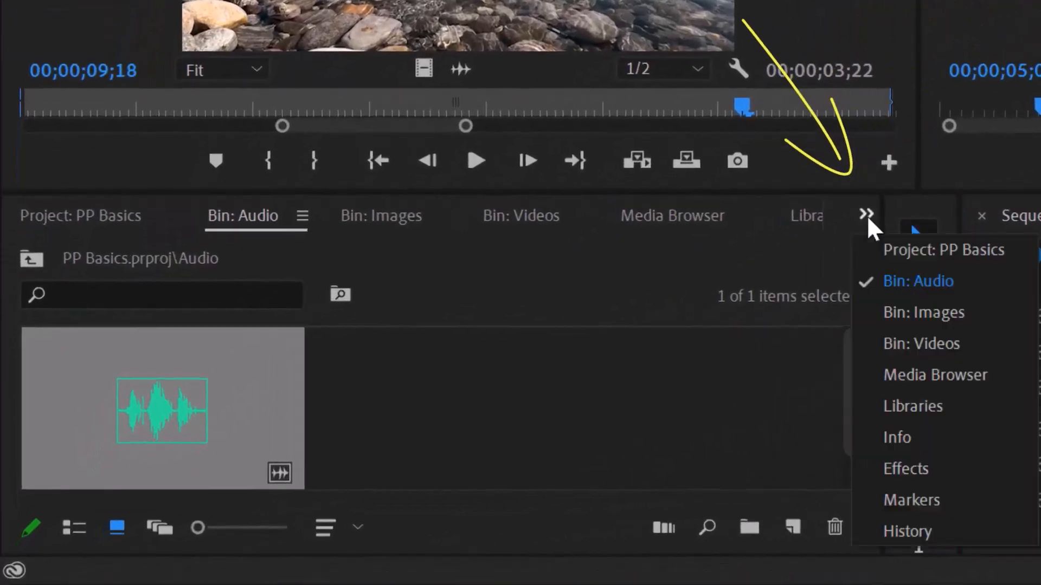
pyautogui.click(921, 469)
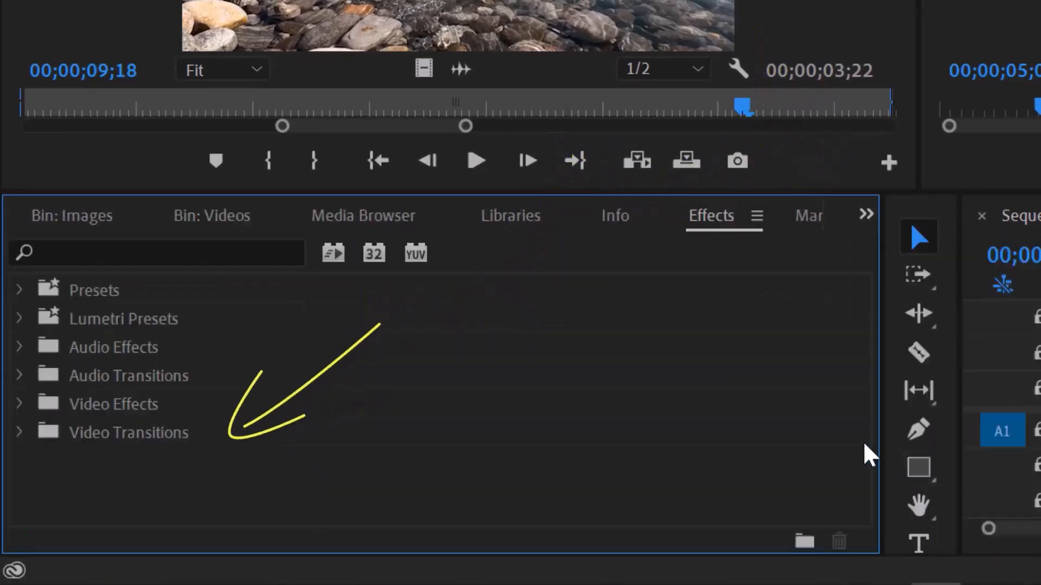
pyautogui.click(19, 432)
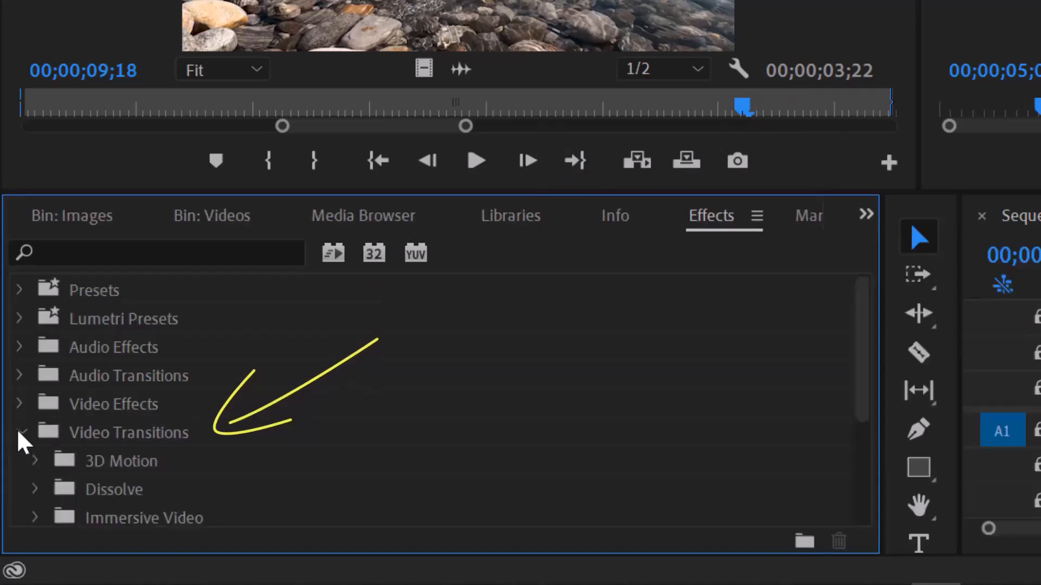
pyautogui.scroll(-5, 238, 467)
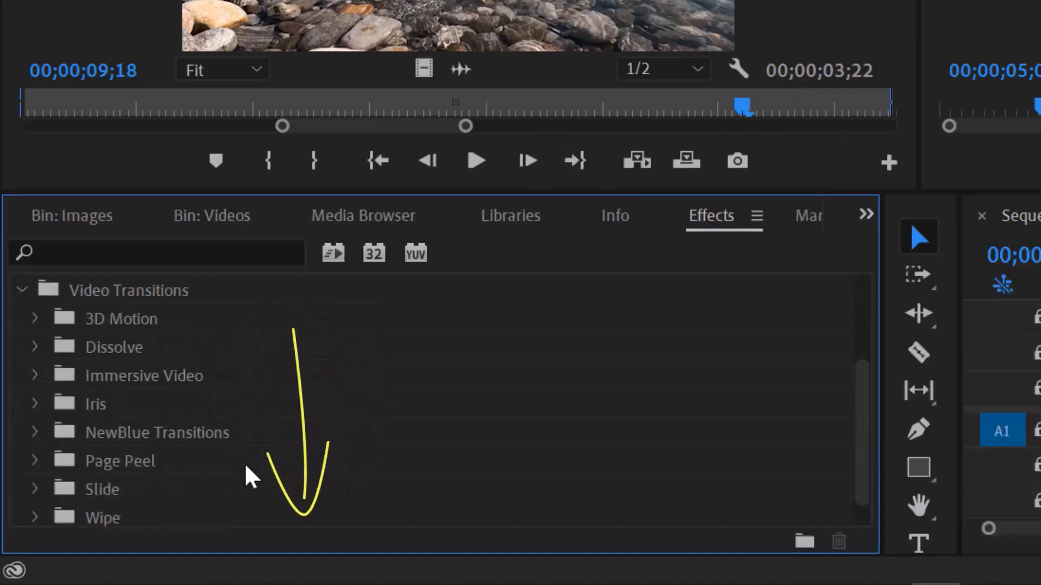
pyautogui.click(34, 490)
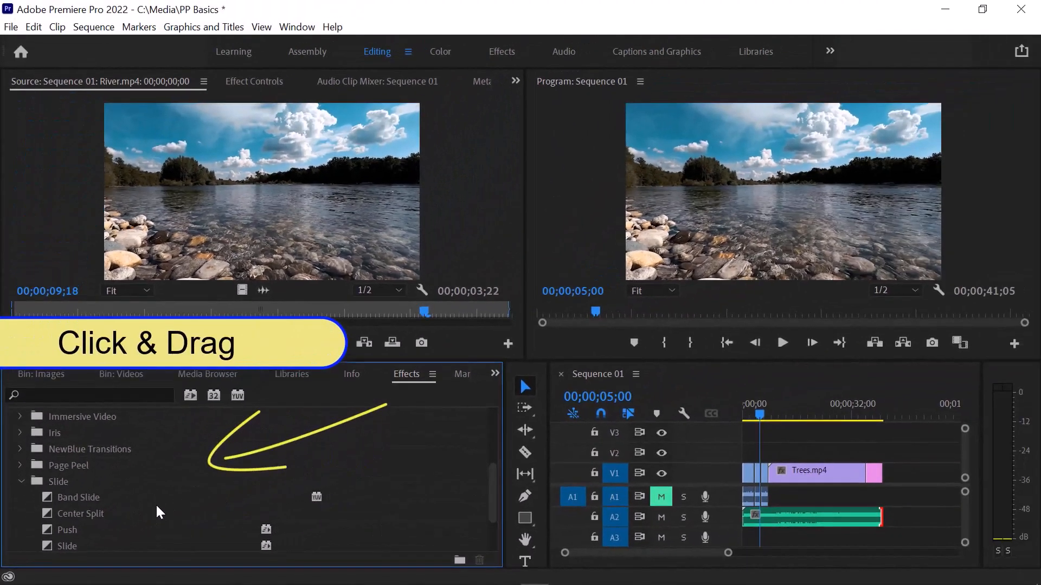
pyautogui.moveTo(76, 493); pyautogui.dragTo(682, 484)
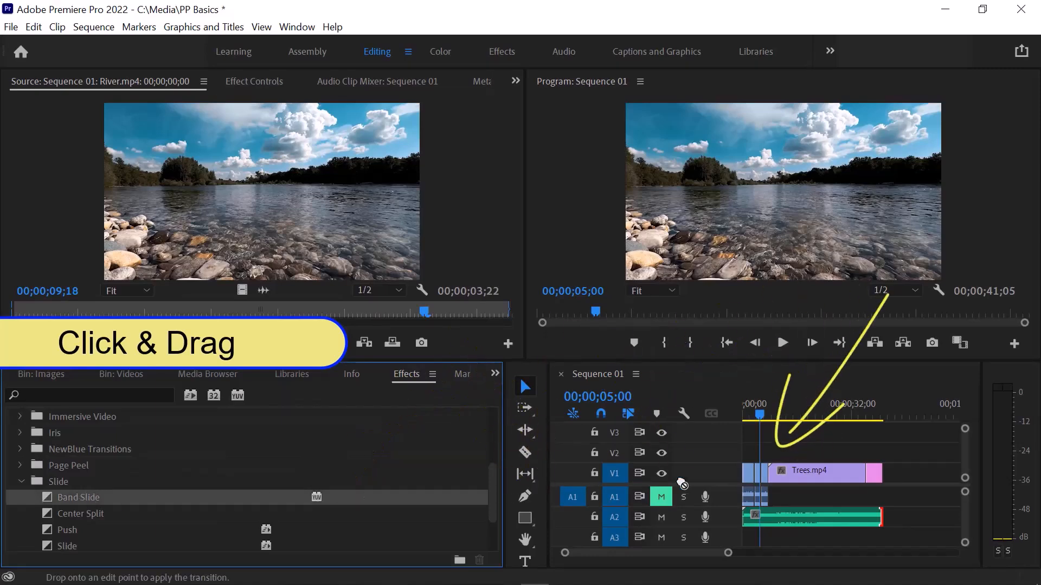
pyautogui.moveTo(772, 475); pyautogui.dragTo(770, 473)
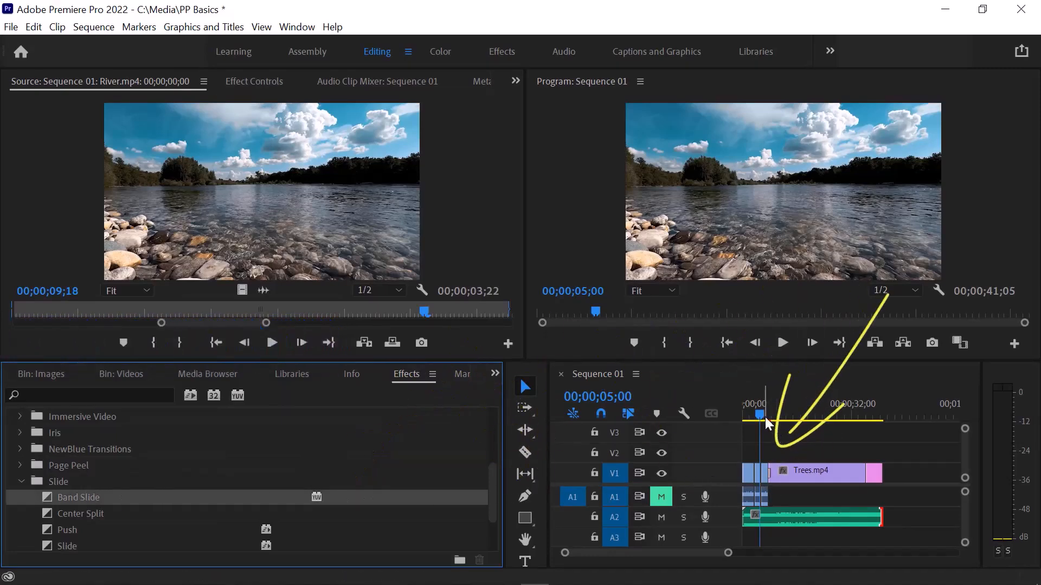
pyautogui.press('space')
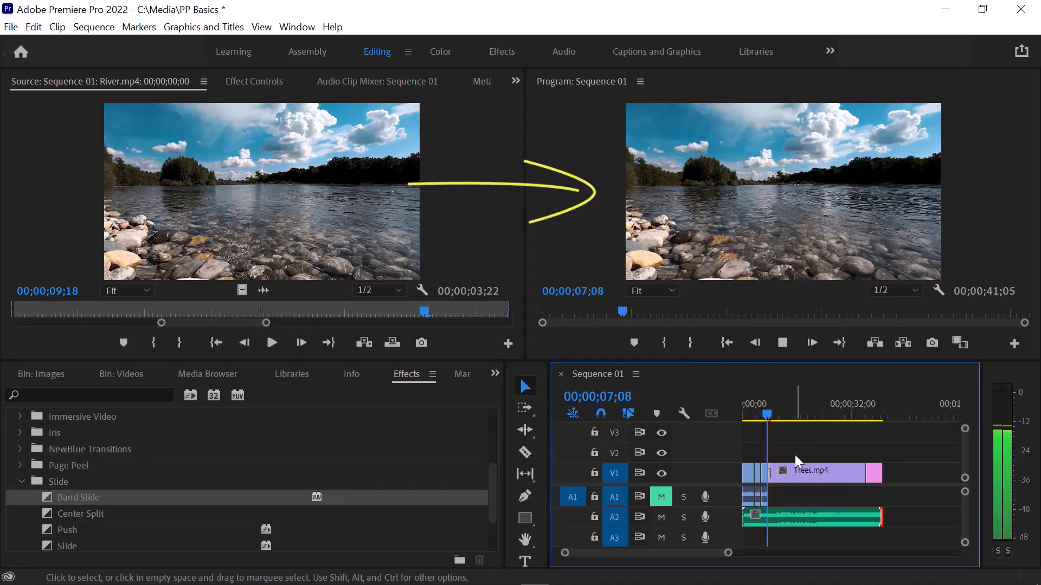
pyautogui.press('space')
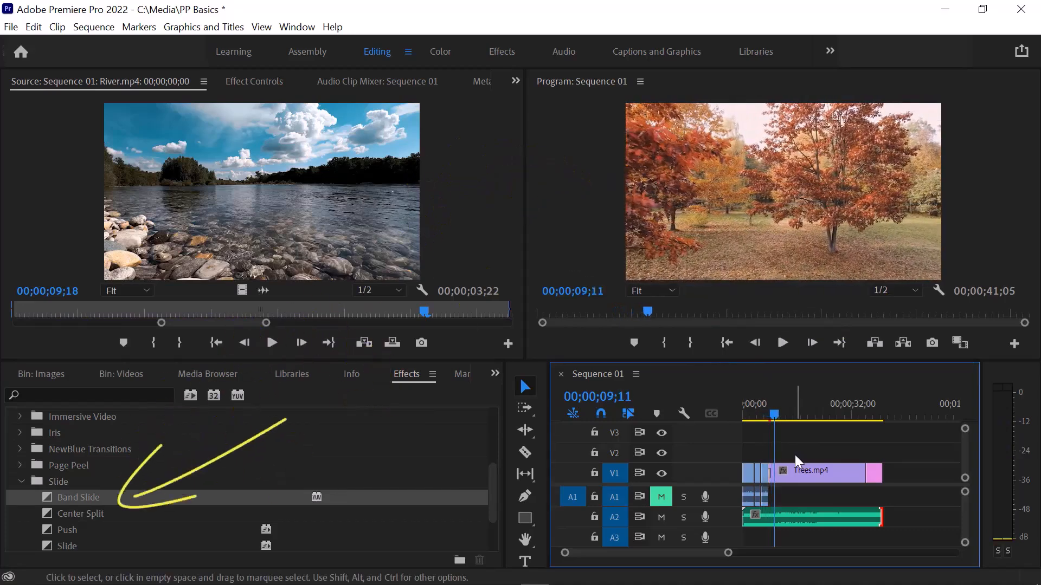
# - Replace the transition before Trees.mp4 with Center Split, preview it, and choose a transition from the Dissolve group
pyautogui.moveTo(48, 513); pyautogui.dragTo(632, 518)
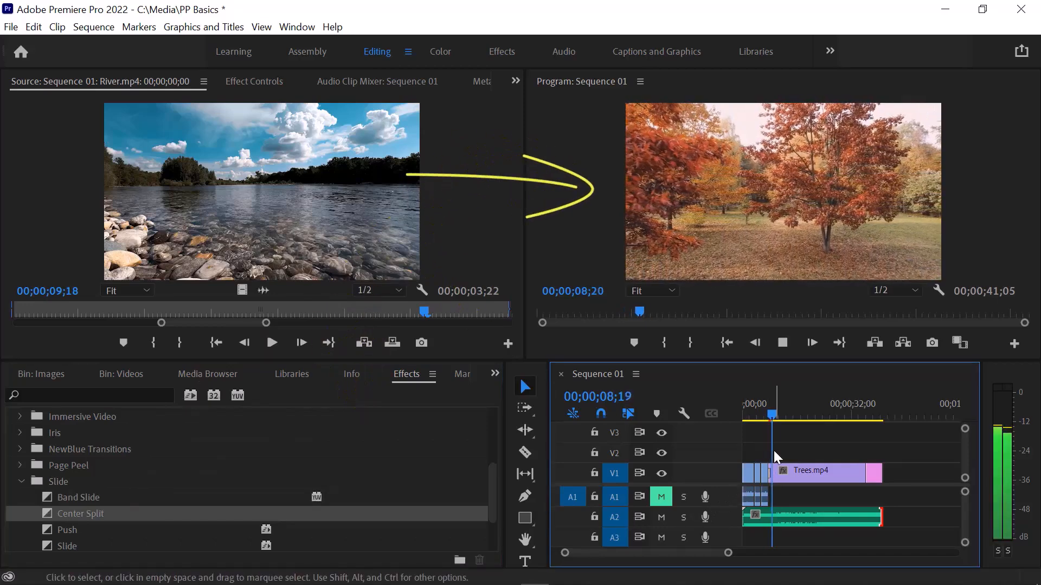
pyautogui.press('space')
pyautogui.scroll(3, 56, 473)
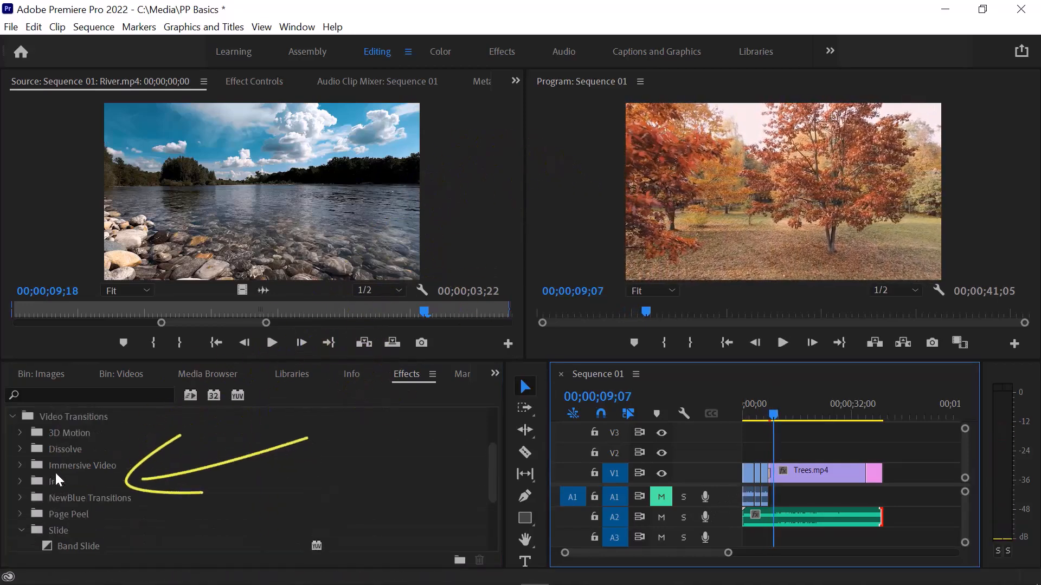
pyautogui.click(20, 450)
pyautogui.click(60, 481)
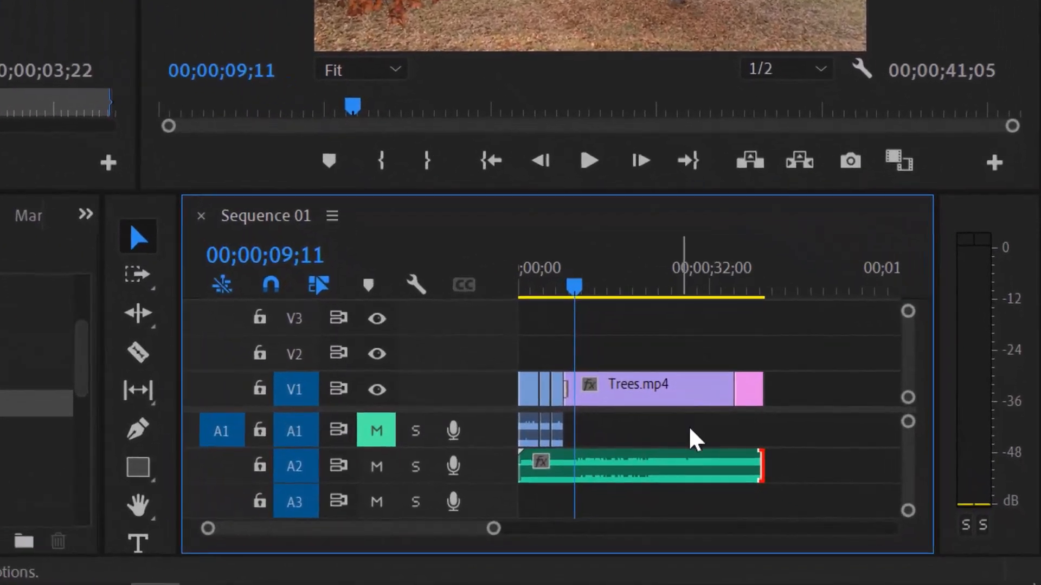
# - Set the volume level of the Mortals.mp3 clip to -3.9 dB in its effect controls
pyautogui.click(689, 472)
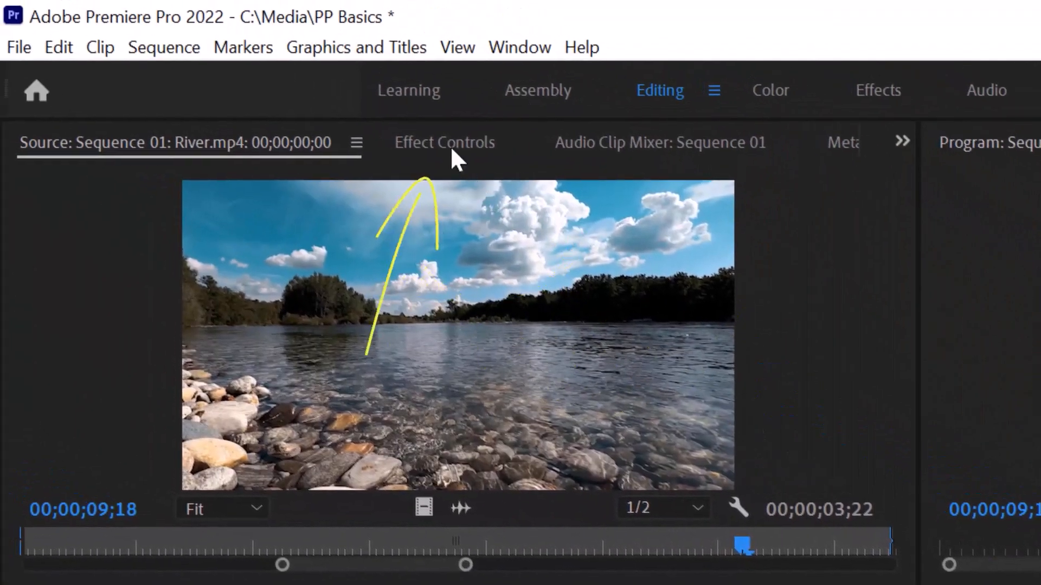
pyautogui.click(453, 152)
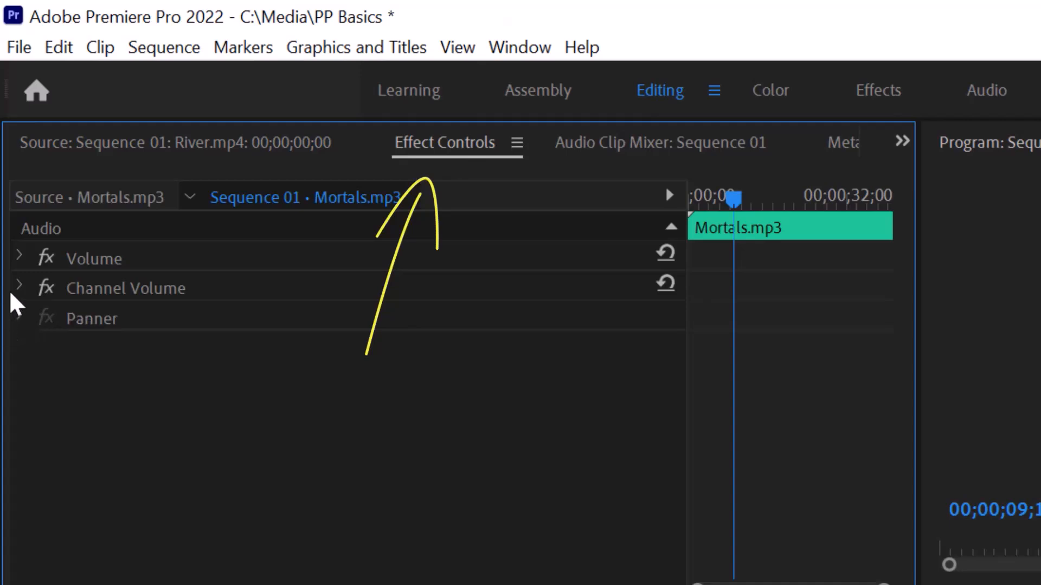
pyautogui.click(20, 257)
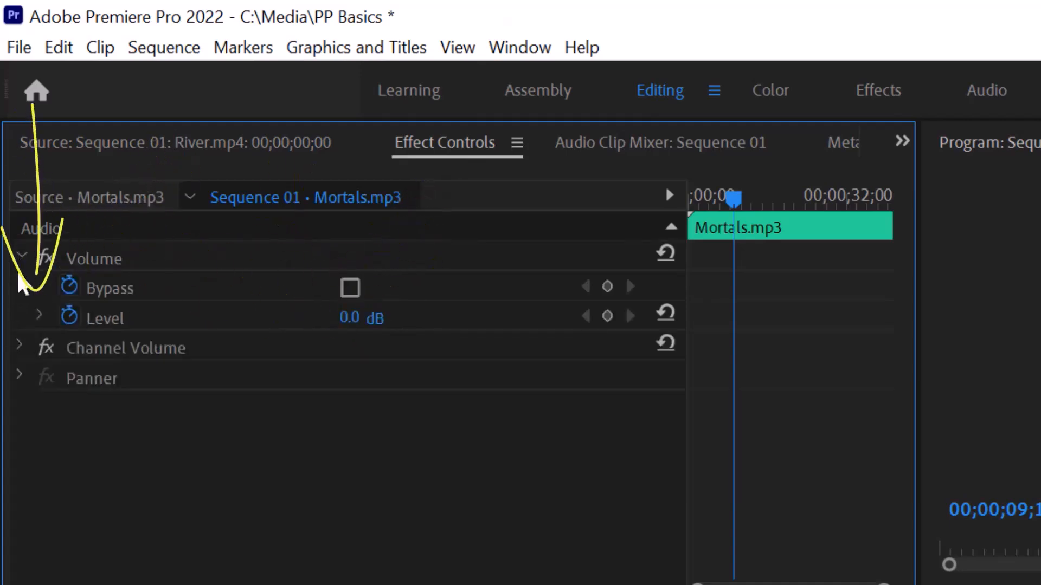
pyautogui.click(39, 316)
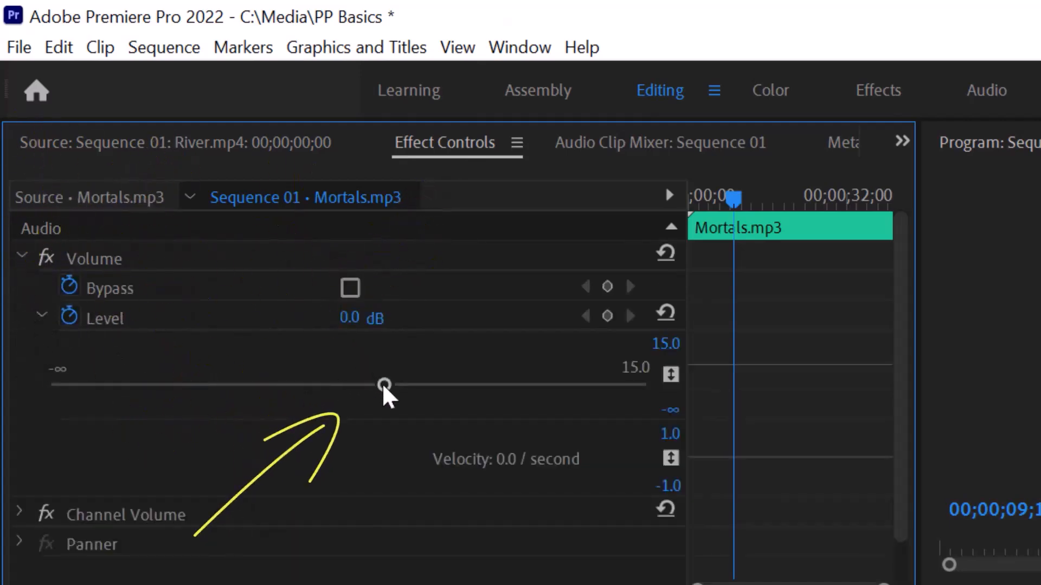
pyautogui.moveTo(384, 386); pyautogui.dragTo(335, 386)
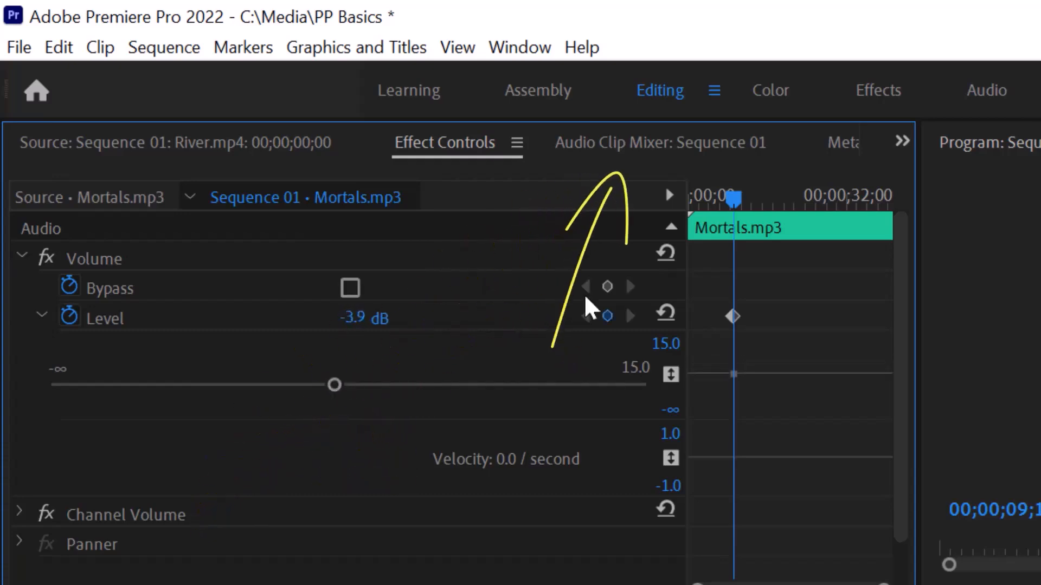
# - Lower Audio 1 to about -7.5 dB and adjust its left-right pan in the Audio Clip Mixer while playing the sequence
pyautogui.click(613, 143)
pyautogui.moveTo(47, 386); pyautogui.dragTo(72, 476)
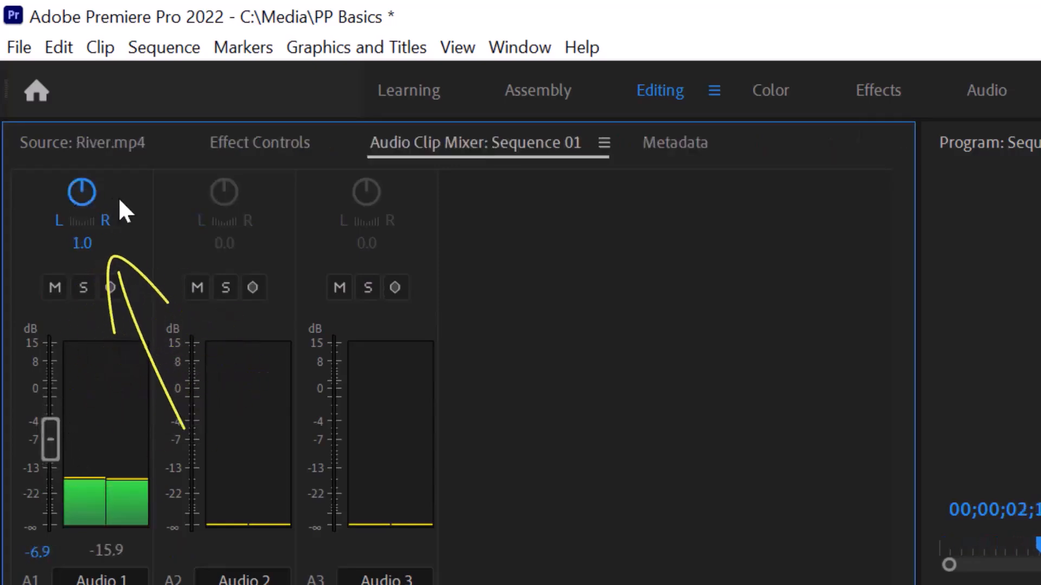
pyautogui.press('space')
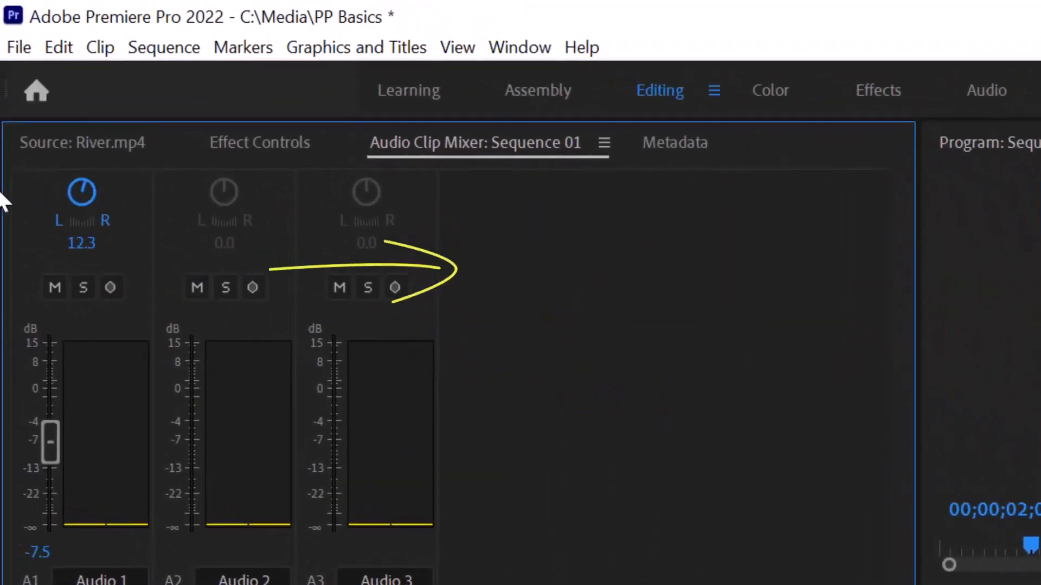
pyautogui.moveTo(66, 187); pyautogui.dragTo(51, 189)
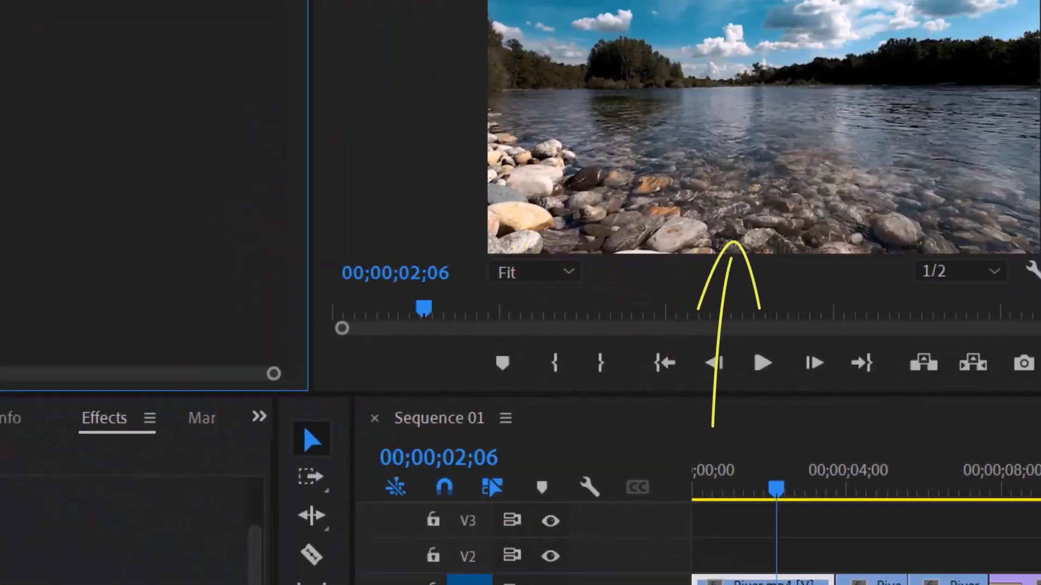
pyautogui.press('space')
pyautogui.press('space')
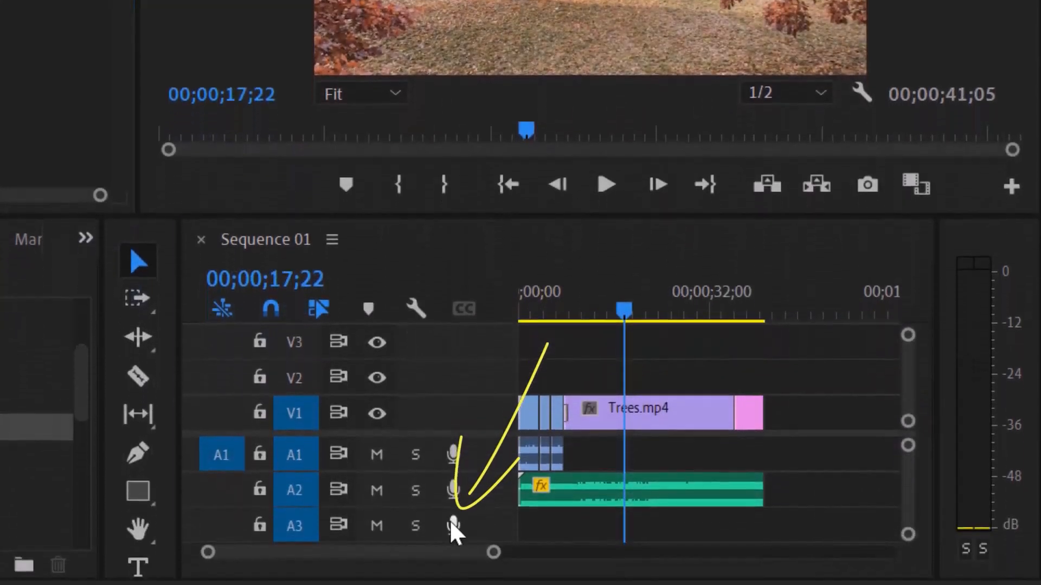
# - Record a voice-over onto track A3 from about 00;00;17;22, muting A2 and soloing A3 during the recording
pyautogui.click(452, 523)
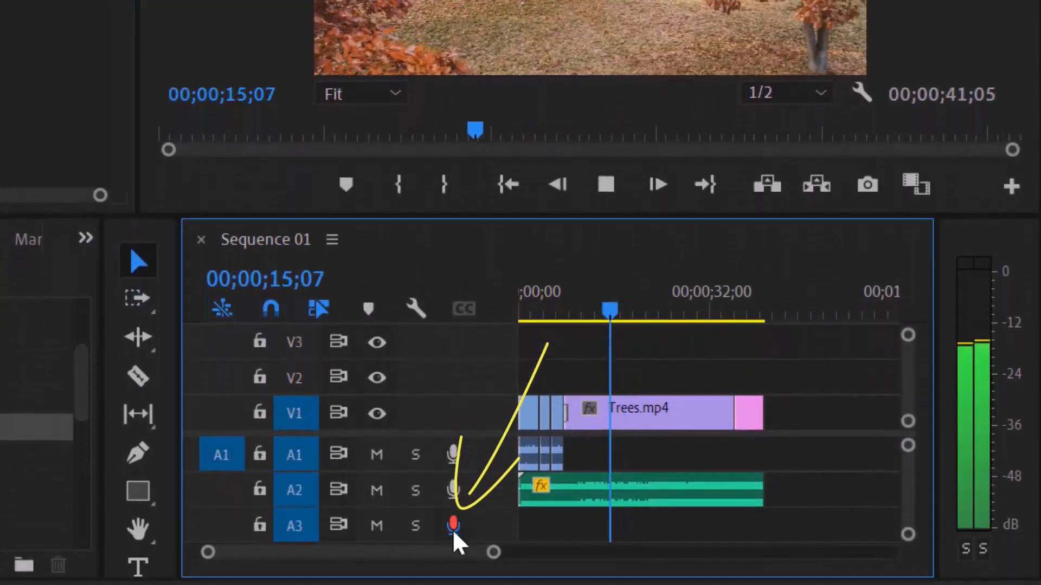
pyautogui.click(378, 491)
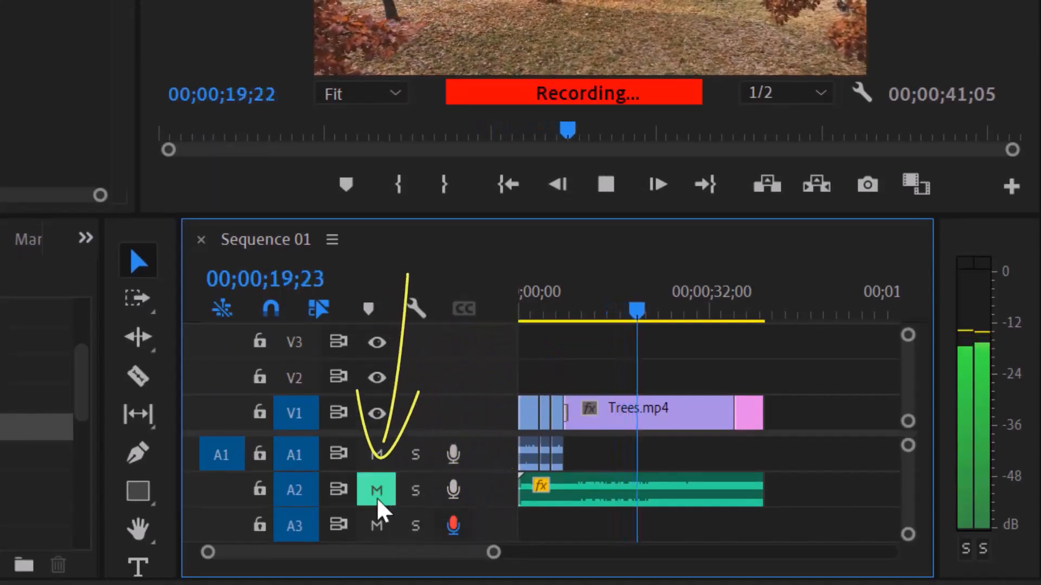
pyautogui.click(416, 526)
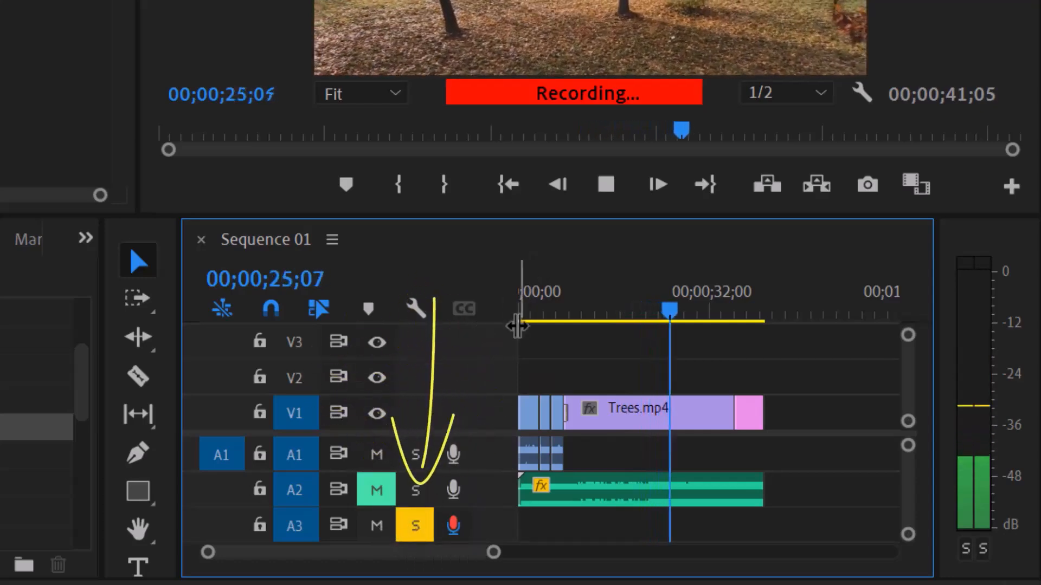
pyautogui.click(454, 526)
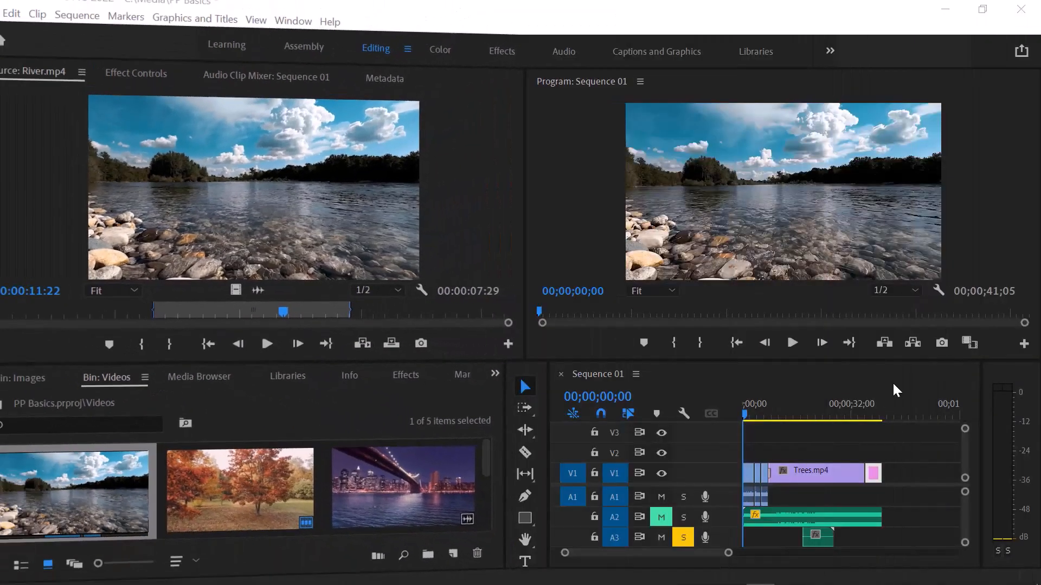
# - Move the Sea.jpg clip from the end of V1 to the start of track V2
pyautogui.click(873, 474)
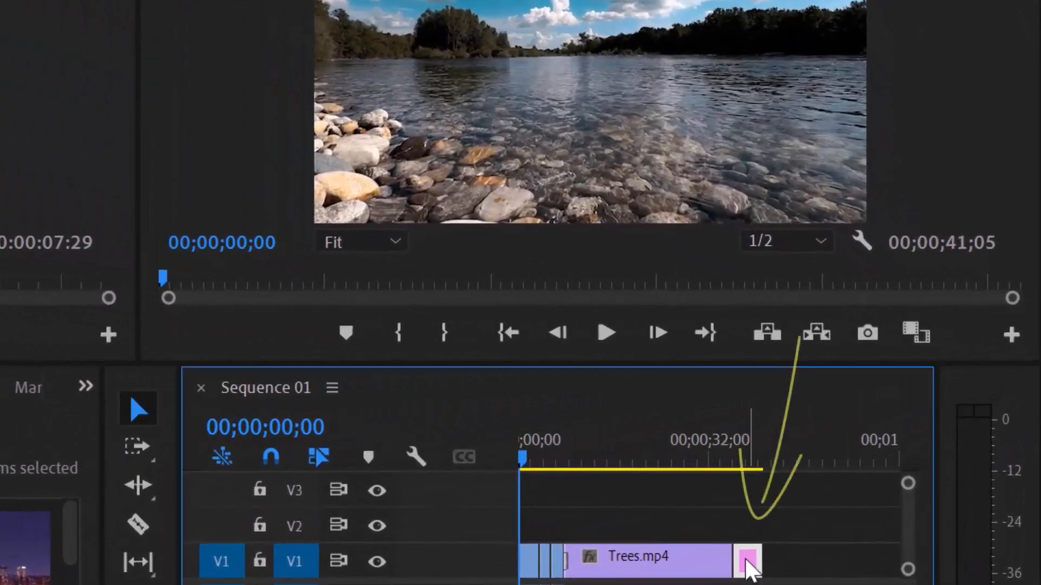
pyautogui.moveTo(747, 569); pyautogui.dragTo(534, 527)
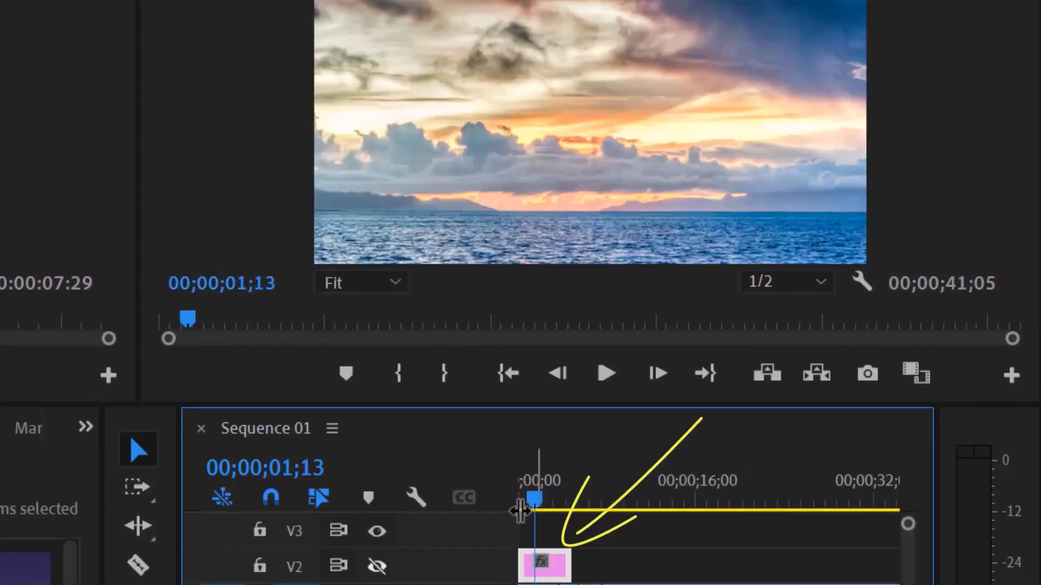
# - Turn the visibility of track V2 back on and open the Sea.jpg clip's effect controls
pyautogui.click(377, 566)
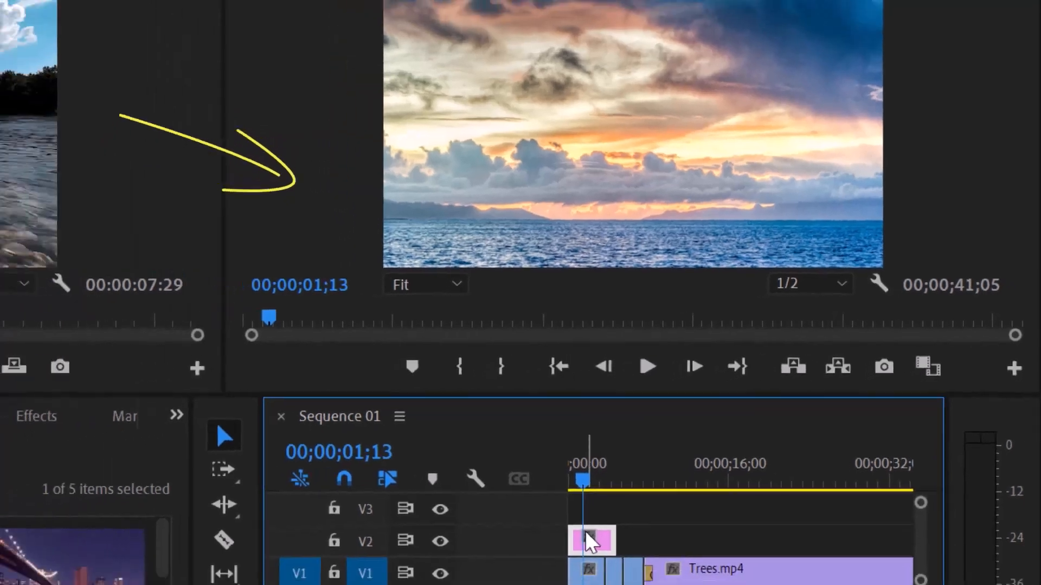
pyautogui.doubleClick(584, 537)
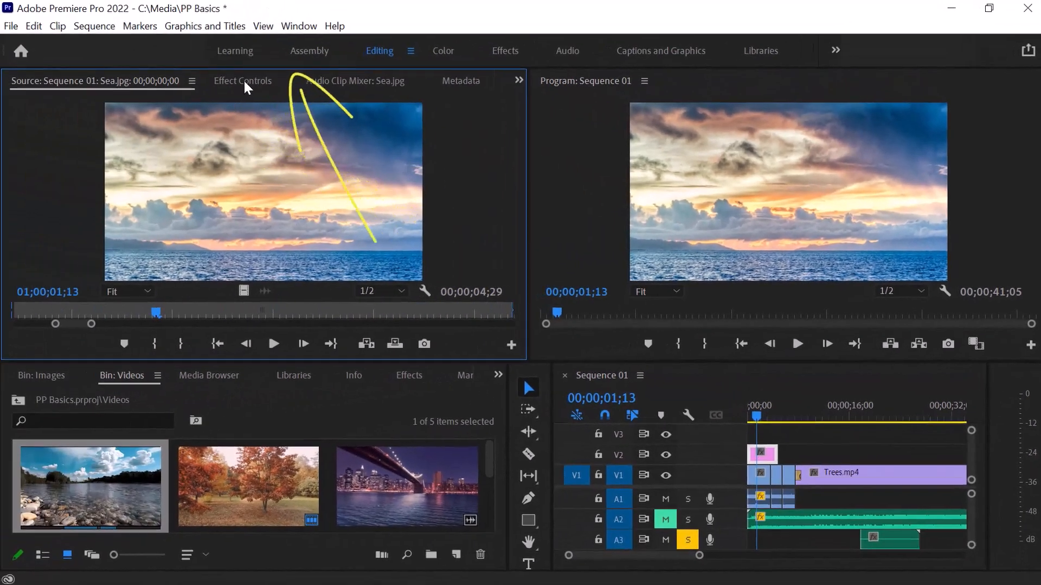
pyautogui.click(242, 80)
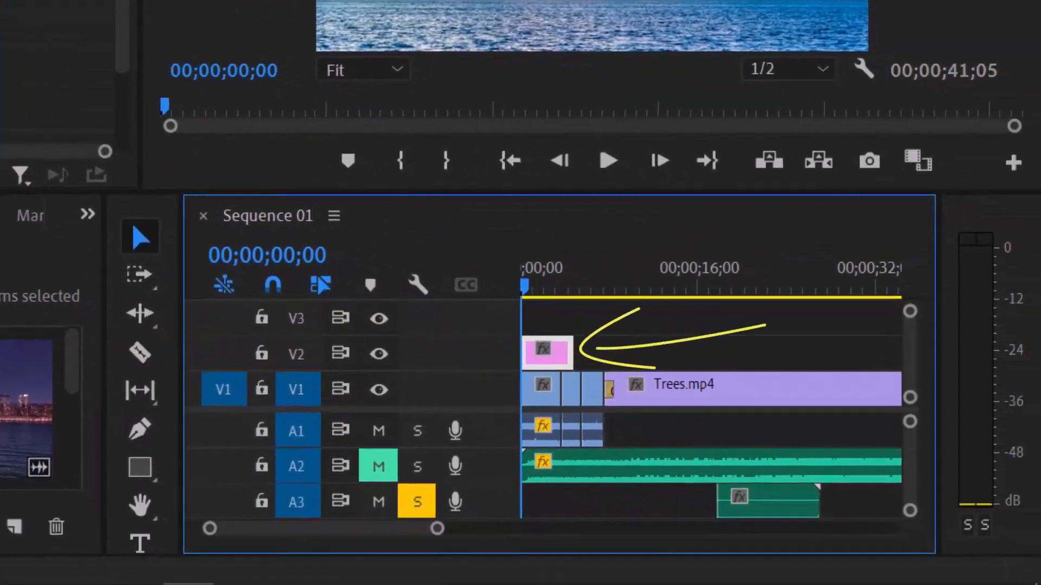
pyautogui.hotkey('shift', '5')
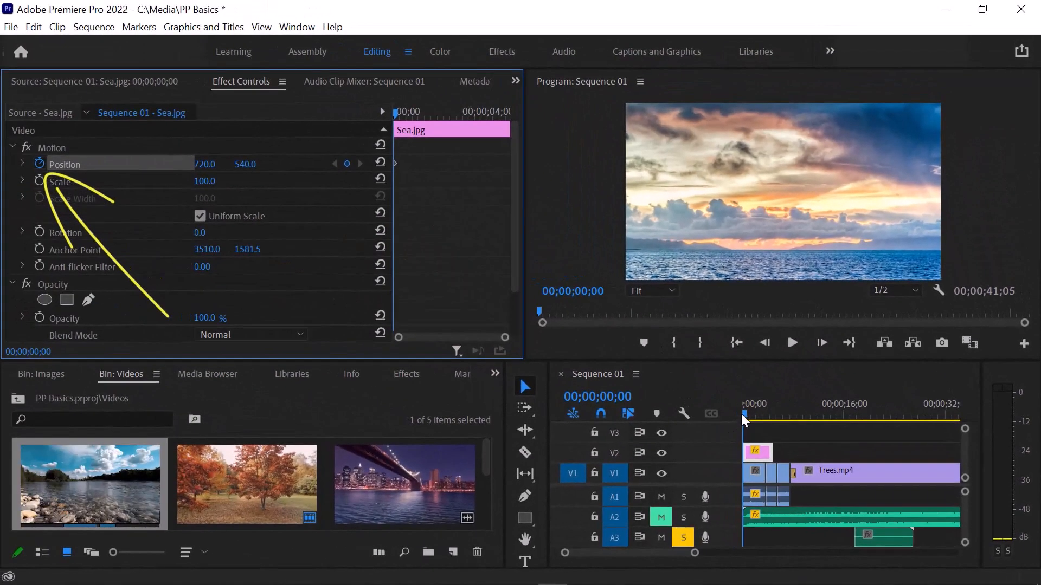
# - Animate Sea.jpg's position from the clip start to a vertical value of 0 at 00;00;04;19, and play back the position animation
pyautogui.moveTo(743, 413); pyautogui.dragTo(773, 419)
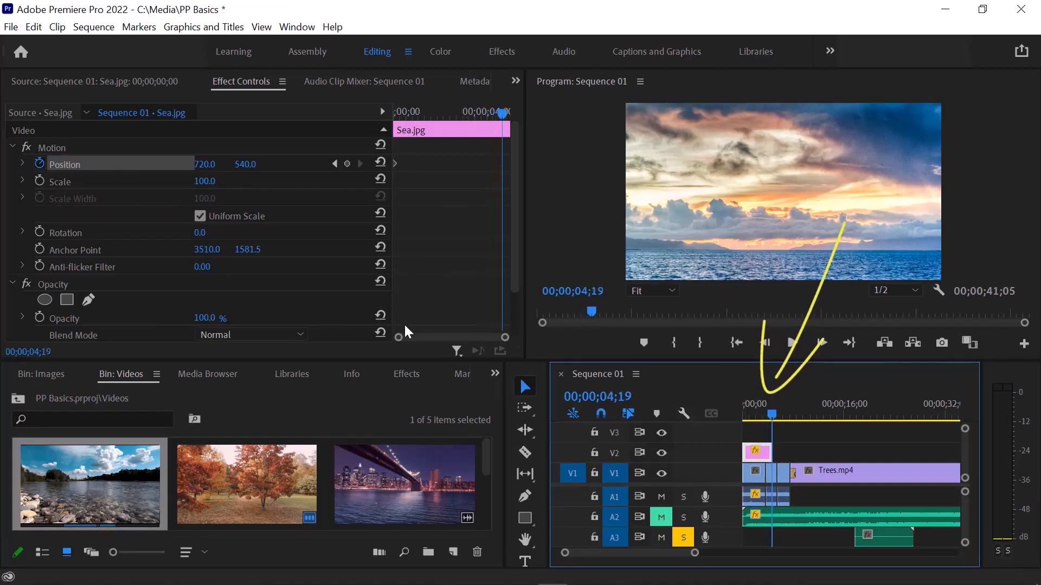
pyautogui.click(240, 165)
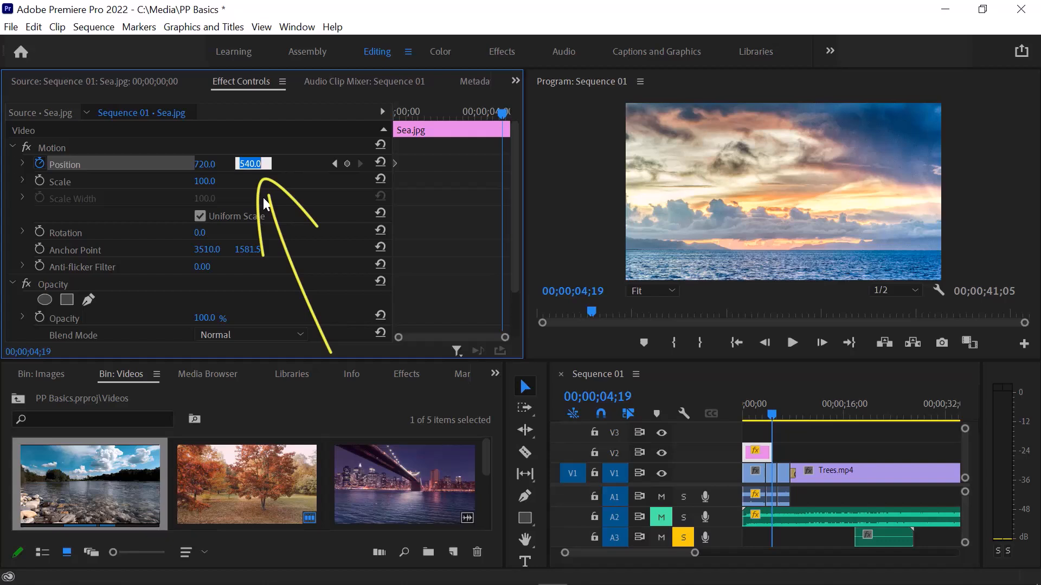
pyautogui.write('0')
pyautogui.press('Return')
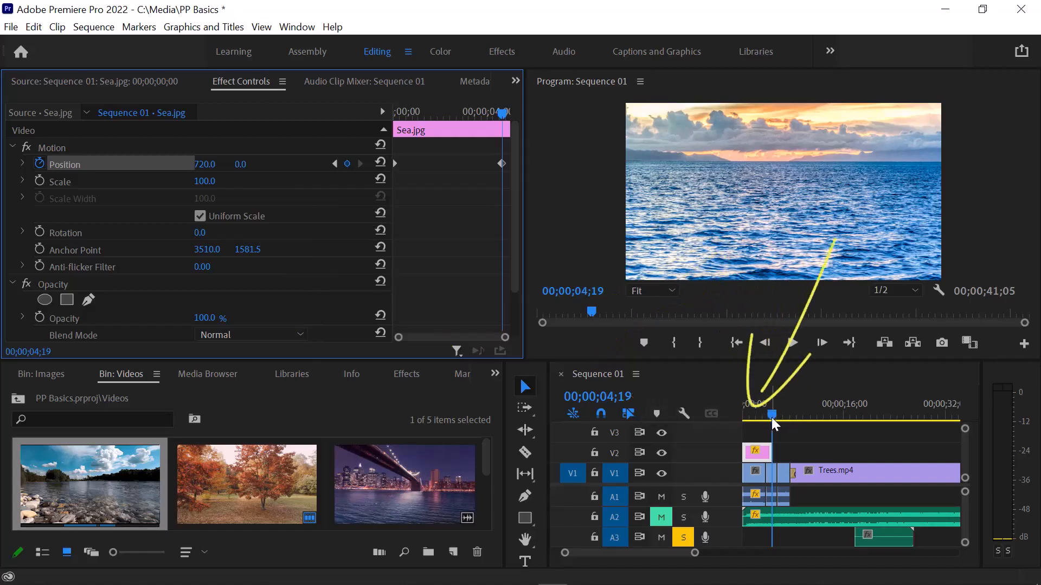
pyautogui.press('Home')
pyautogui.press('space')
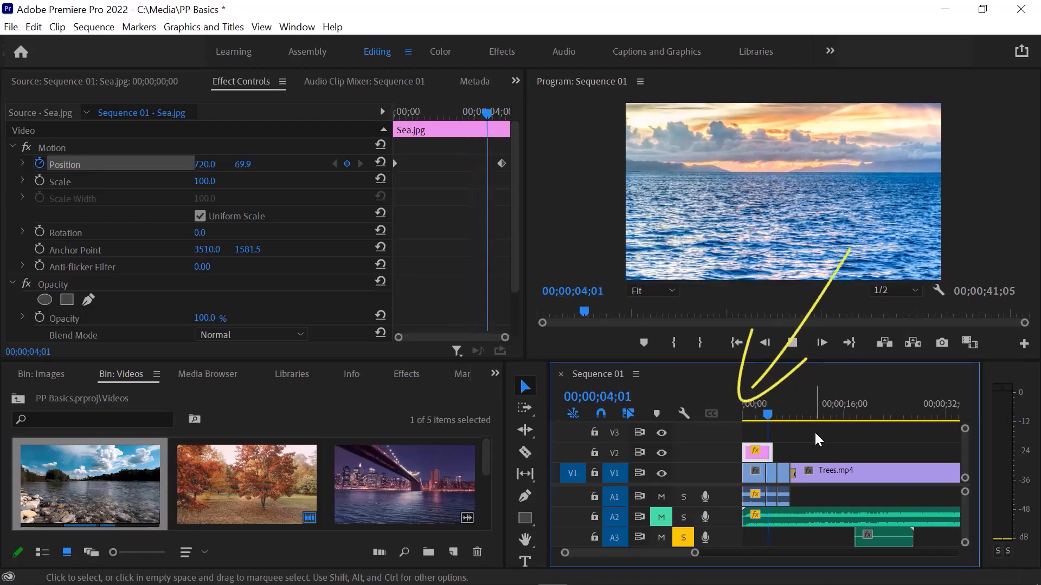
pyautogui.click(792, 342)
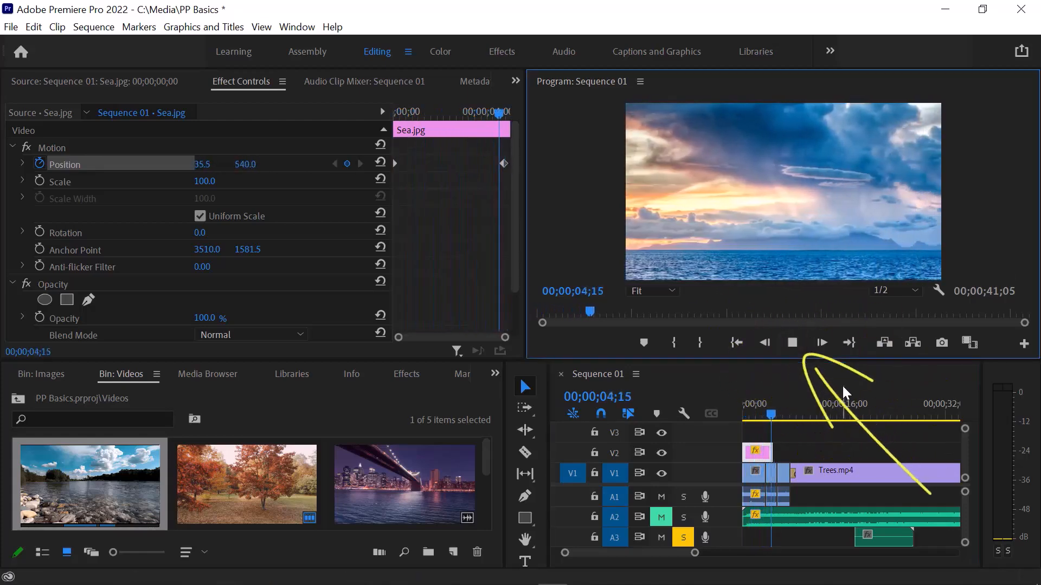
pyautogui.press('space')
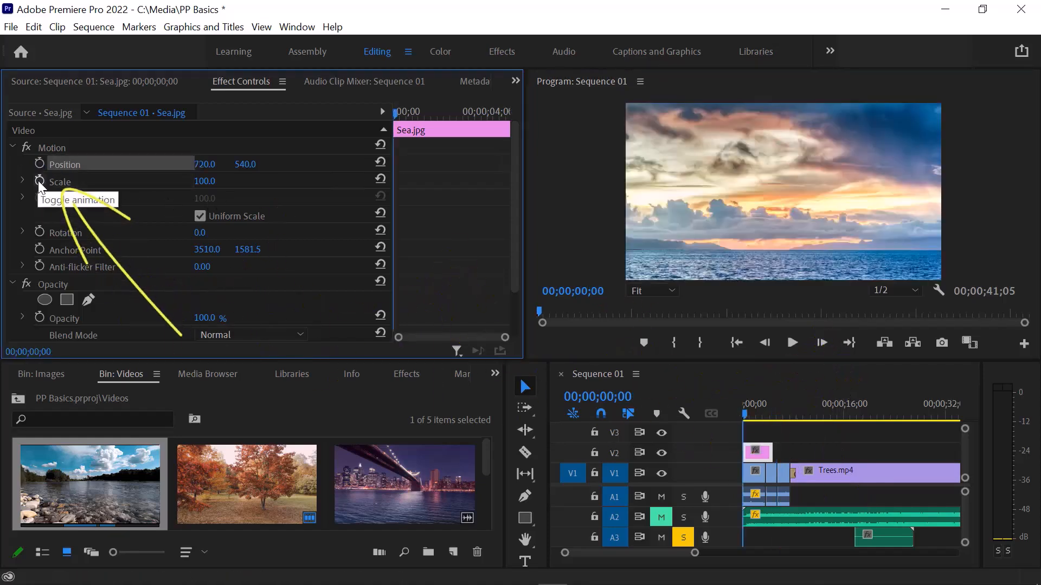
# - Animate Sea.jpg's scale from a keyframe at the clip start to 0 at 00;00;04;26, and play it back
pyautogui.click(39, 181)
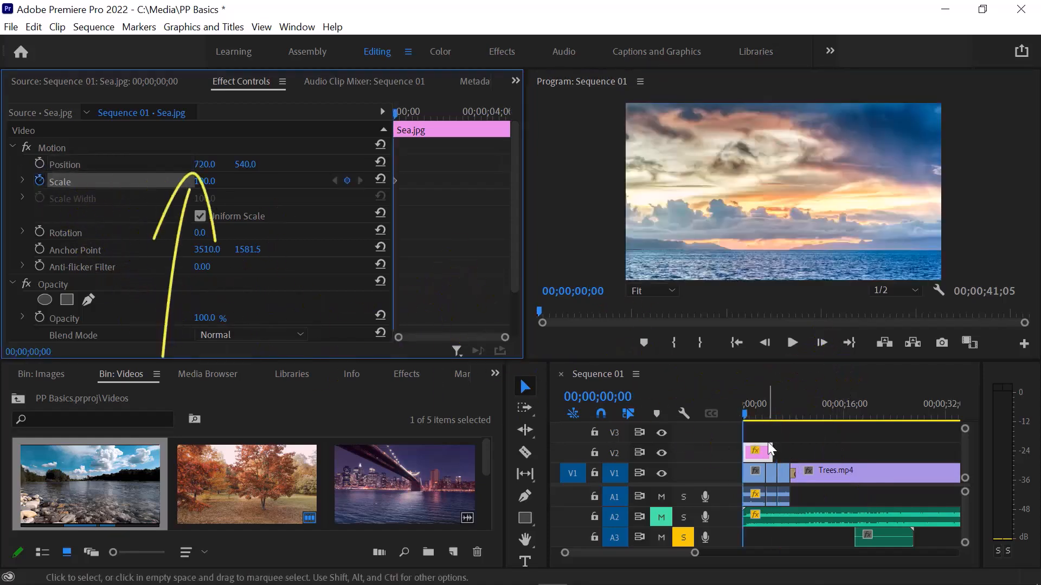
pyautogui.moveTo(746, 413); pyautogui.dragTo(775, 423)
pyautogui.click(208, 183)
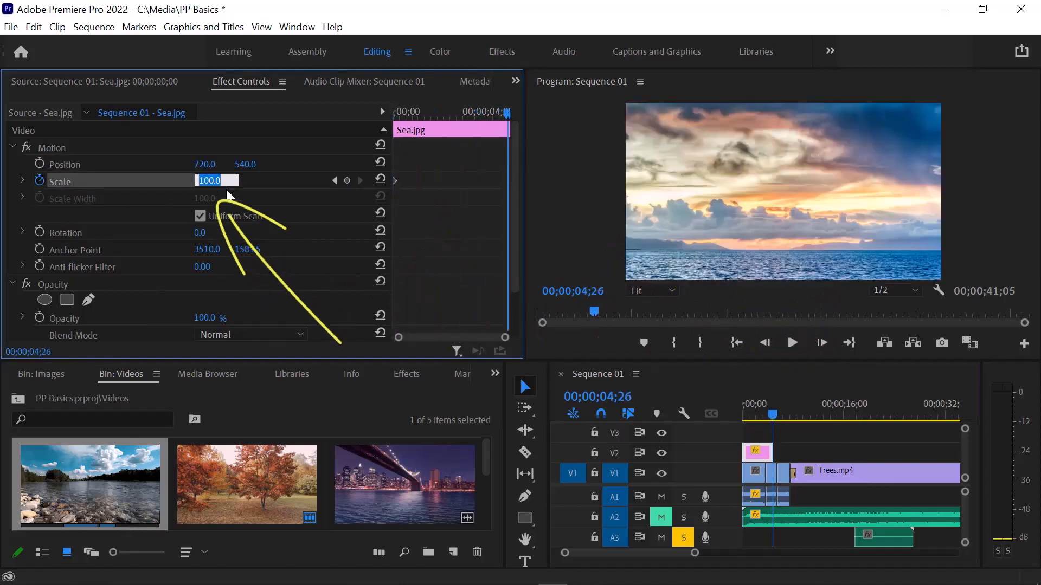
pyautogui.write('0')
pyautogui.press('Return')
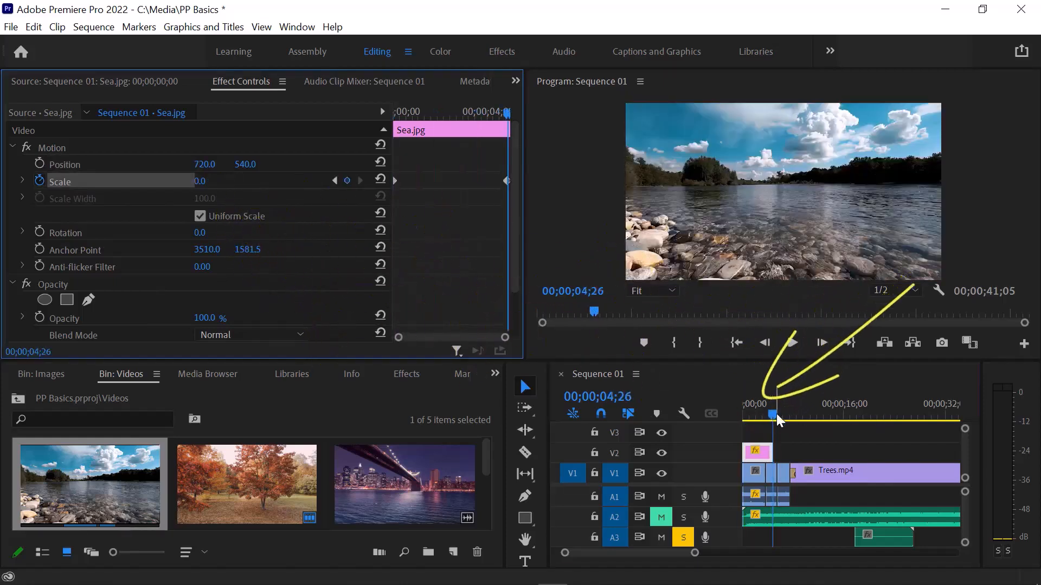
pyautogui.press('Home')
pyautogui.press('space')
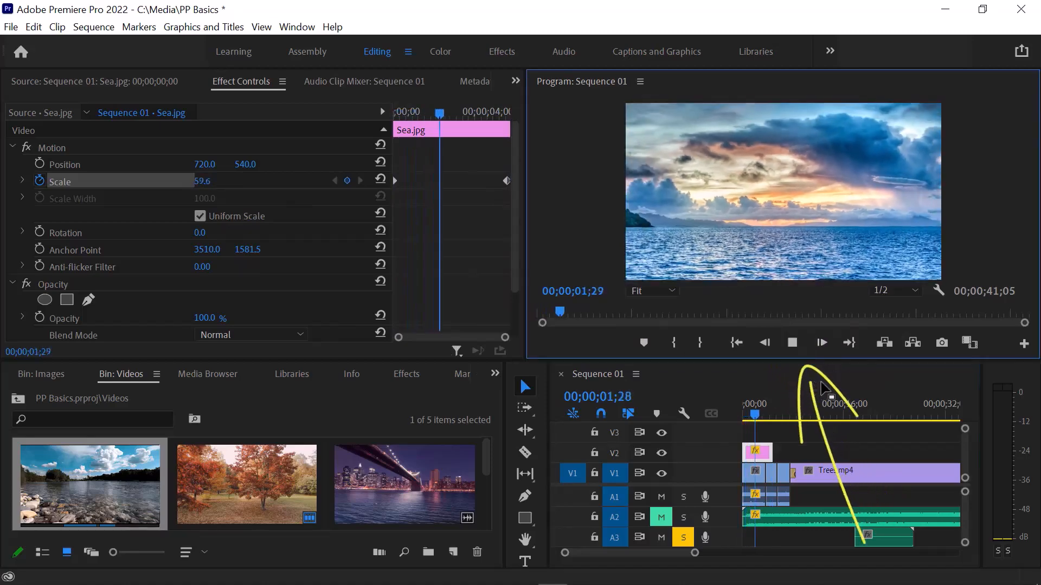
# - Set Sea.jpg's scale keyframe at 00;00;04;22 to 175 and play the zoom from the sequence start
pyautogui.click(208, 180)
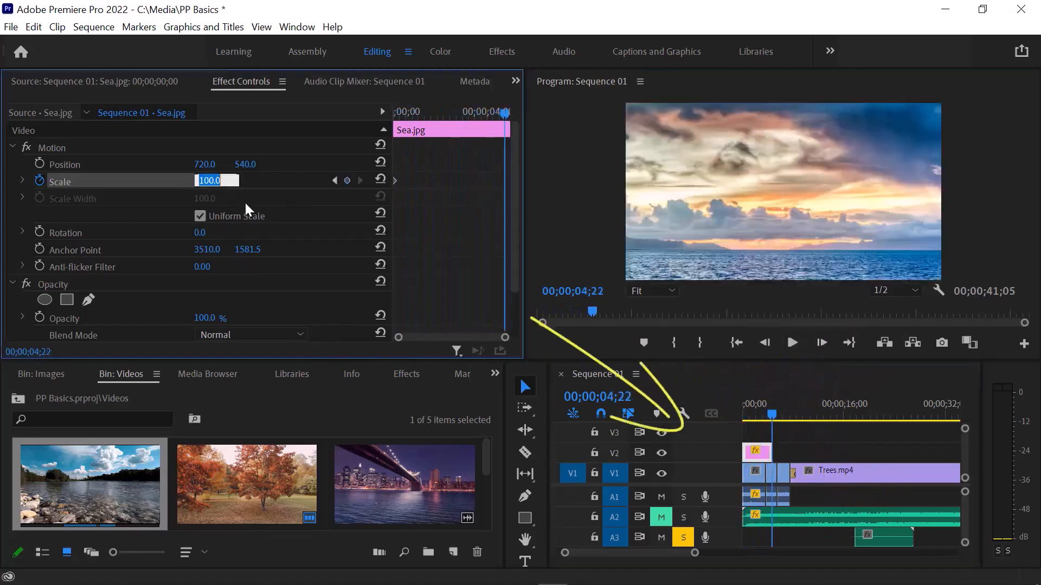
pyautogui.write('1')
pyautogui.write('75')
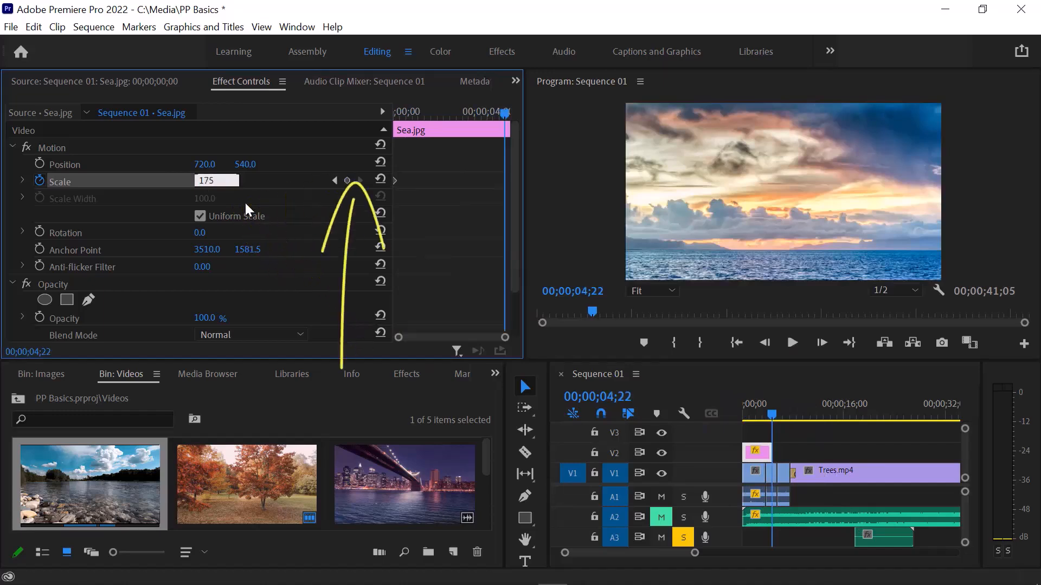
pyautogui.press('Return')
pyautogui.click(747, 416)
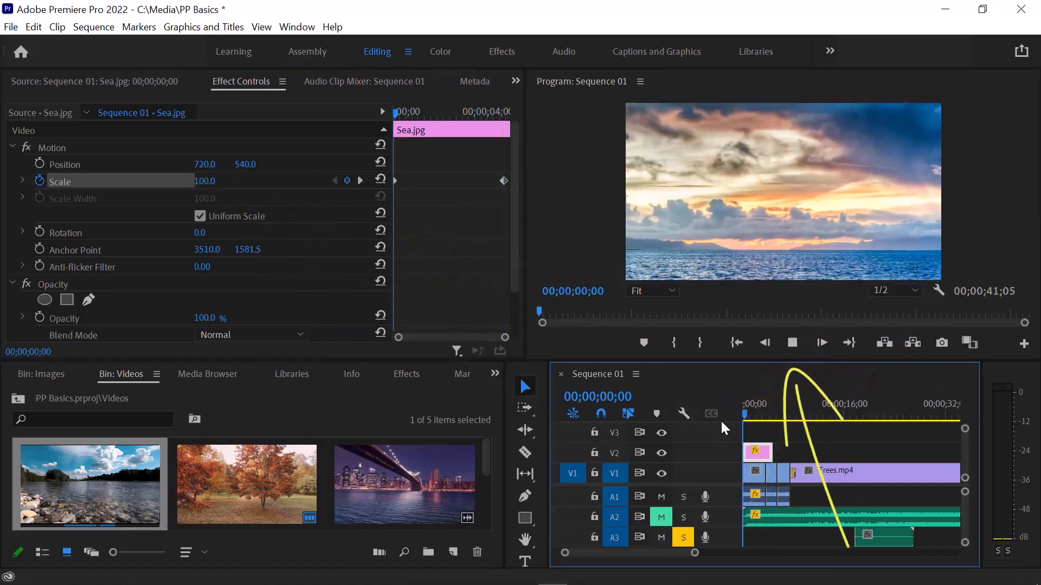
pyautogui.press('space')
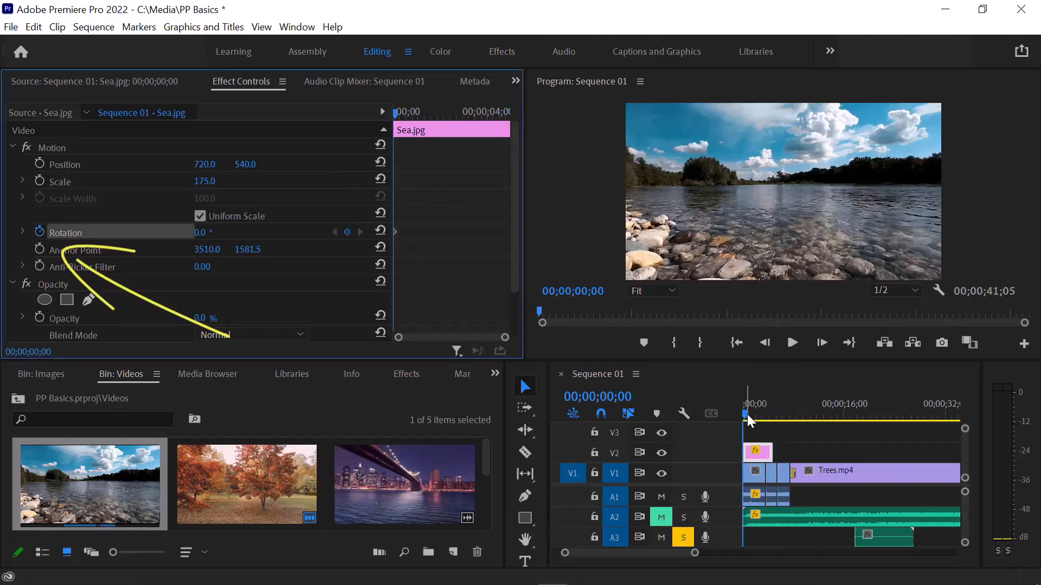
# - Set Sea.jpg's rotation to one full turn (1x0.0°) at 00;00;04;26 and play the animation from the start
pyautogui.moveTo(747, 414); pyautogui.dragTo(775, 417)
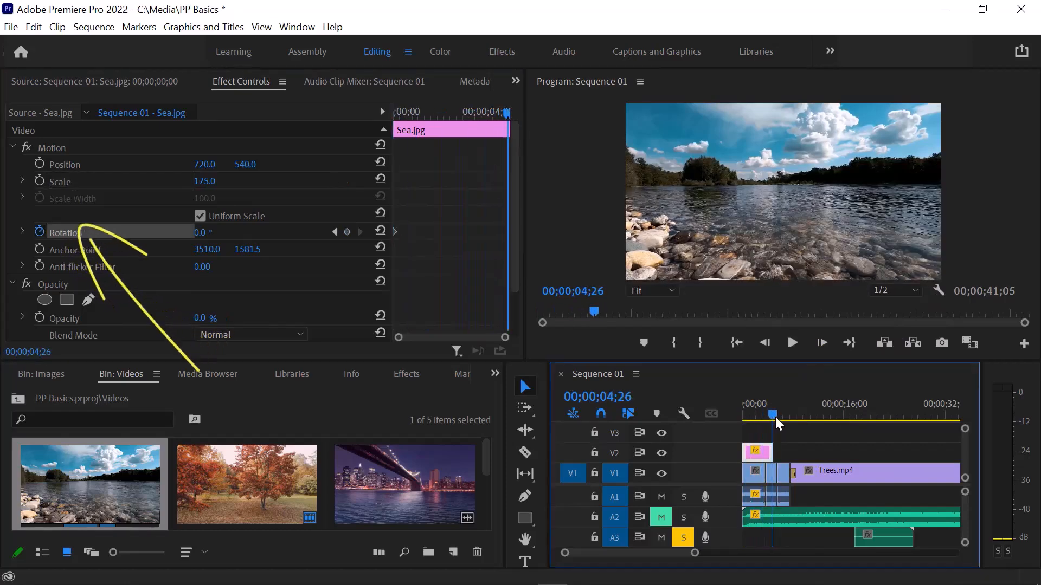
pyautogui.click(202, 232)
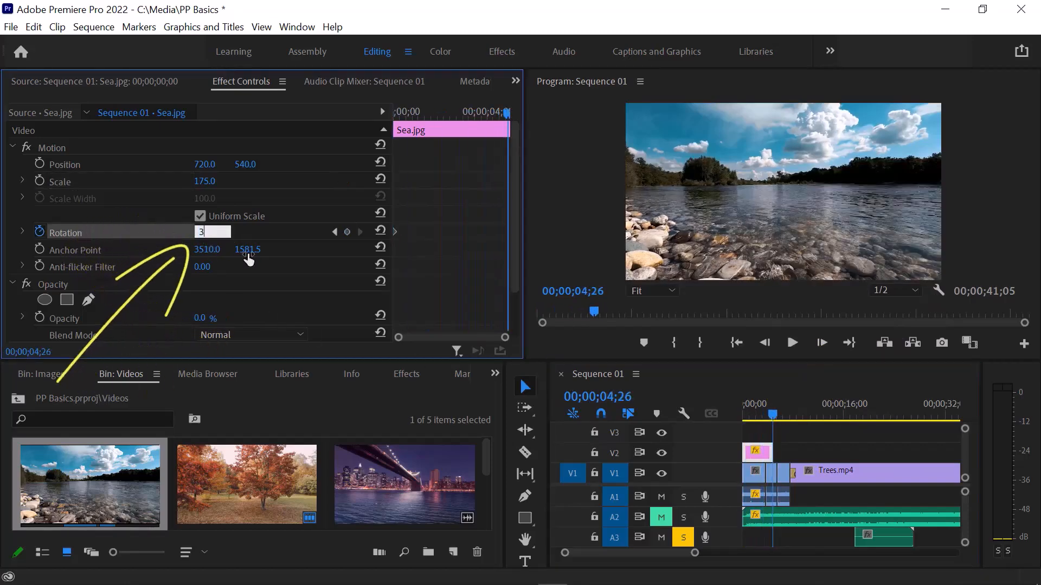
pyautogui.press('Return')
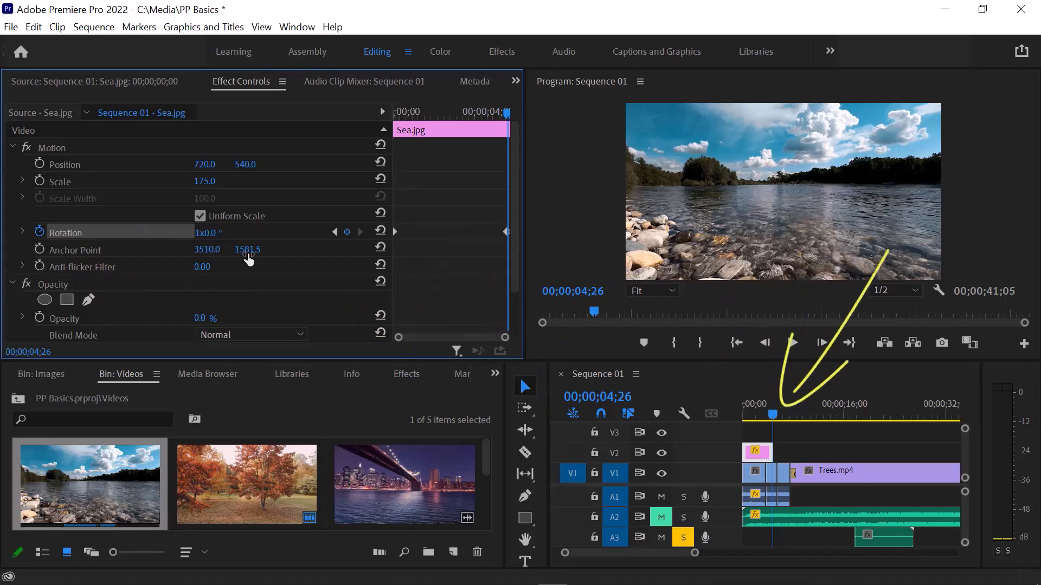
pyautogui.press('Home')
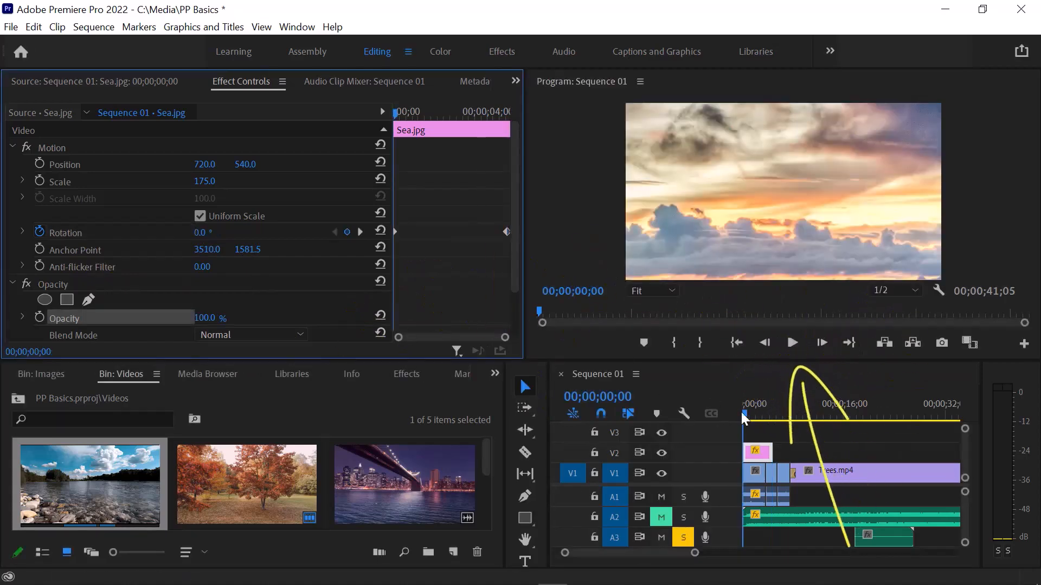
pyautogui.press('space')
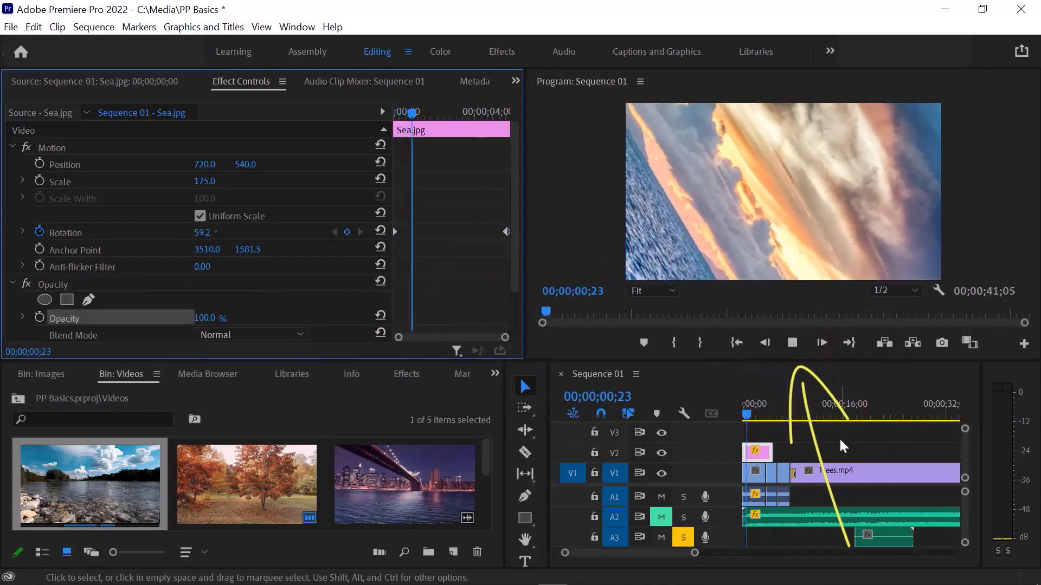
pyautogui.press('space')
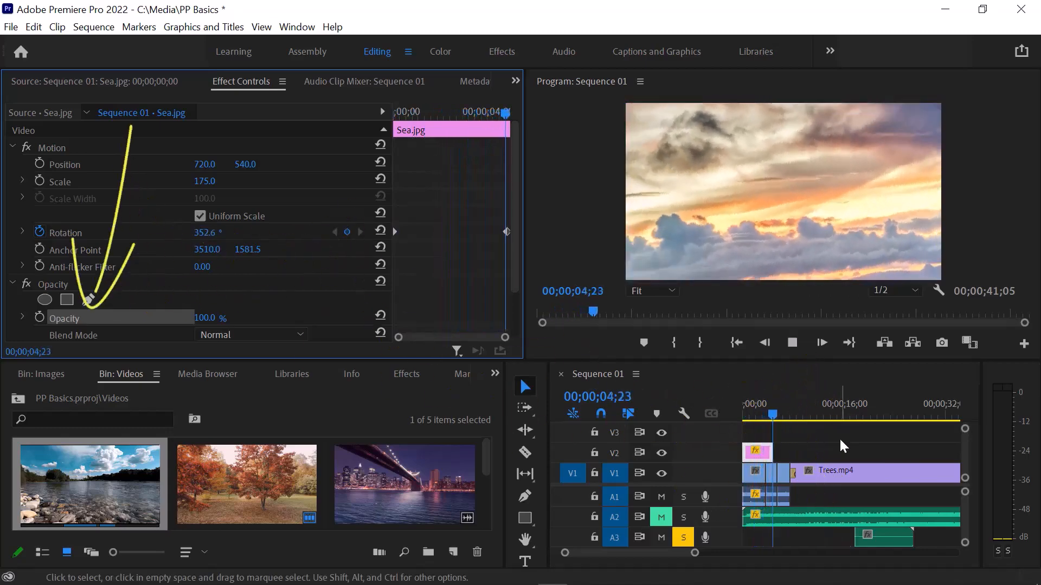
# - Animate Sea.jpg's opacity from 100% at the clip start to 0% at 00;00;04;26, and play back the fade
pyautogui.click(40, 319)
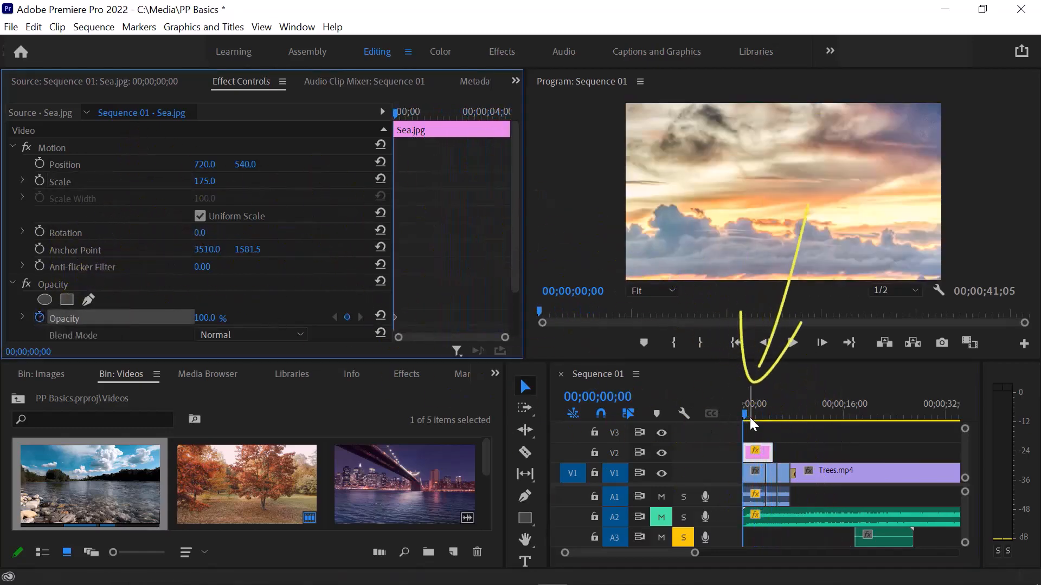
pyautogui.moveTo(746, 415); pyautogui.dragTo(776, 414)
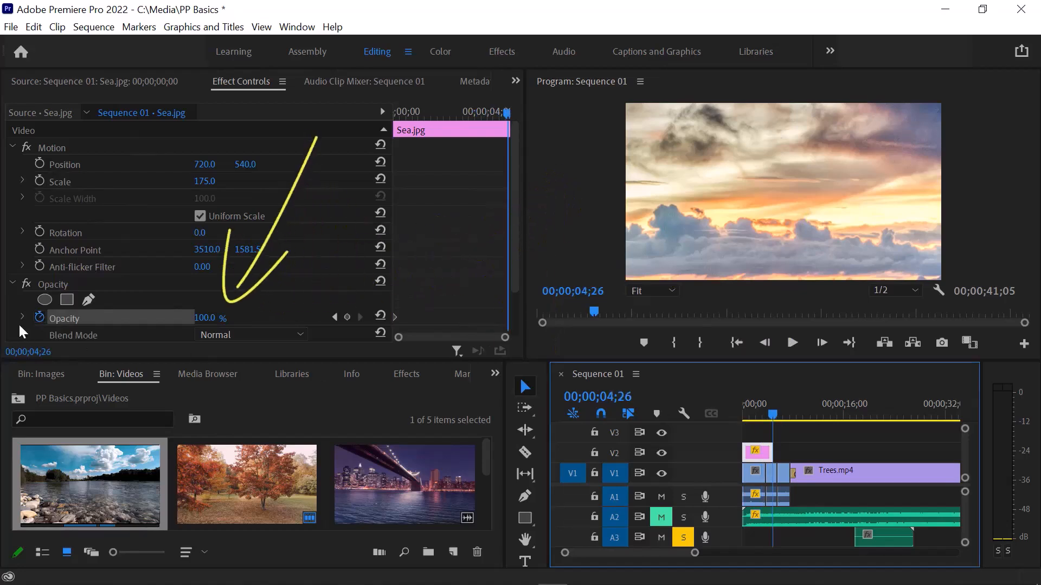
pyautogui.click(219, 318)
pyautogui.press('Return')
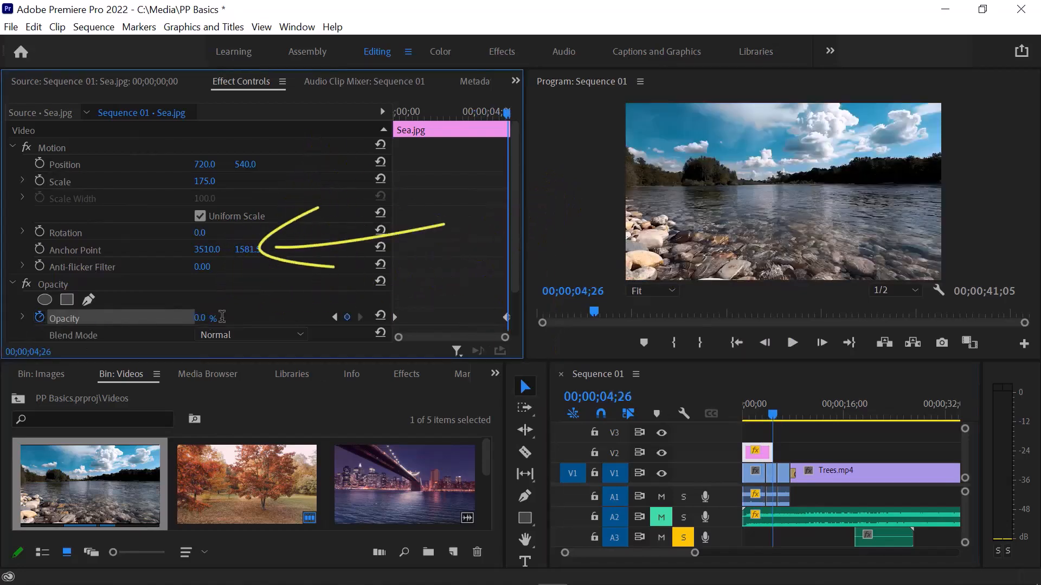
pyautogui.moveTo(769, 416); pyautogui.dragTo(709, 425)
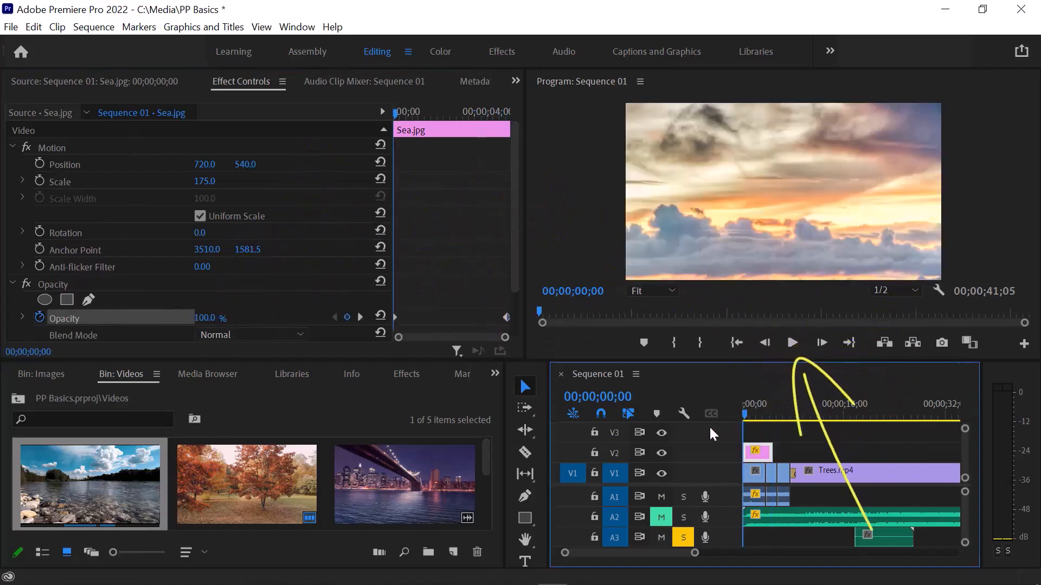
pyautogui.press('space')
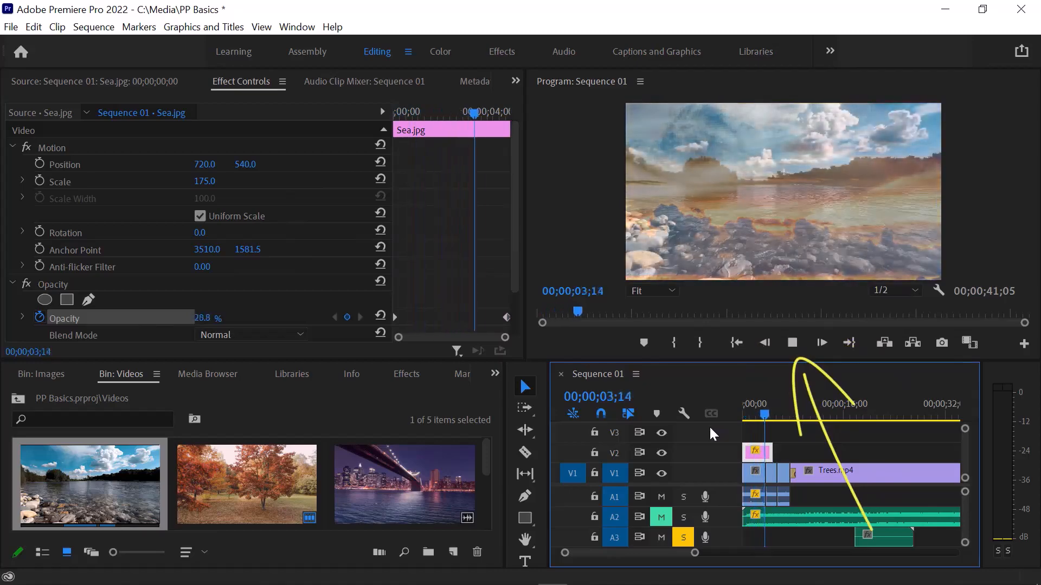
pyautogui.press('space')
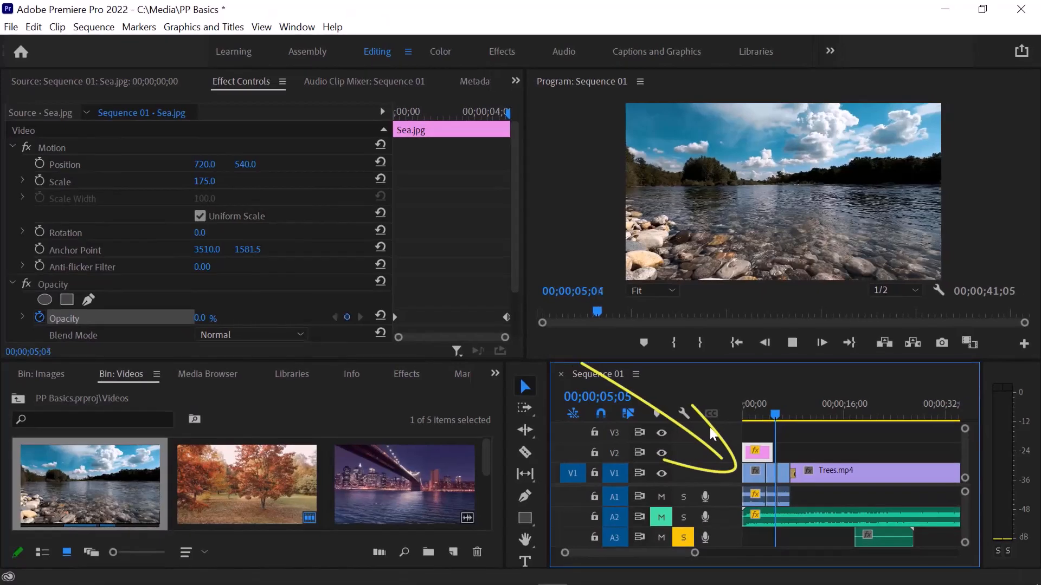
# - Set the speed of the River.mp4 clip at the start of V1 to 50%
pyautogui.click(979, 553)
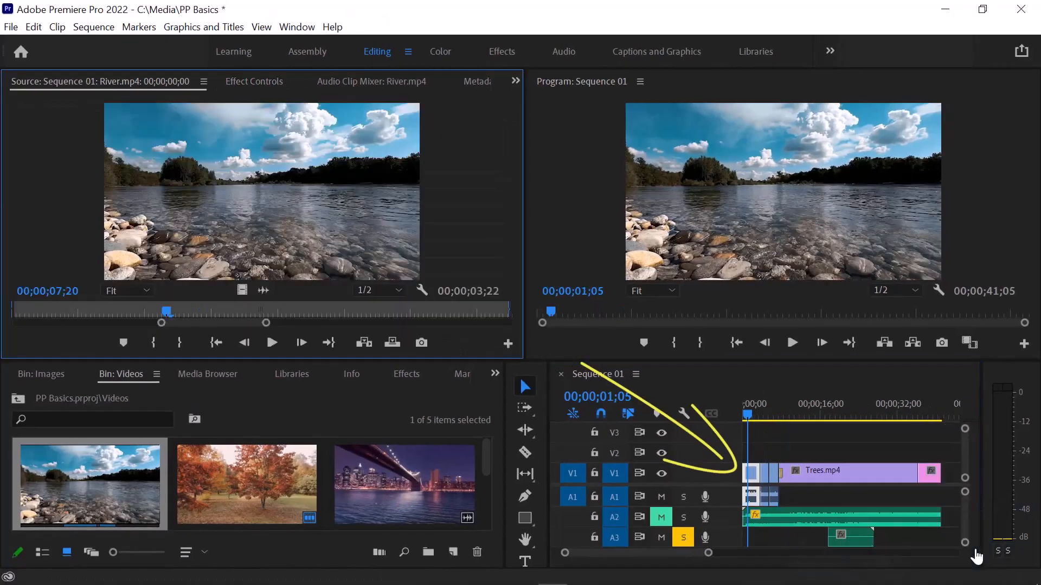
pyautogui.rightClick(753, 474)
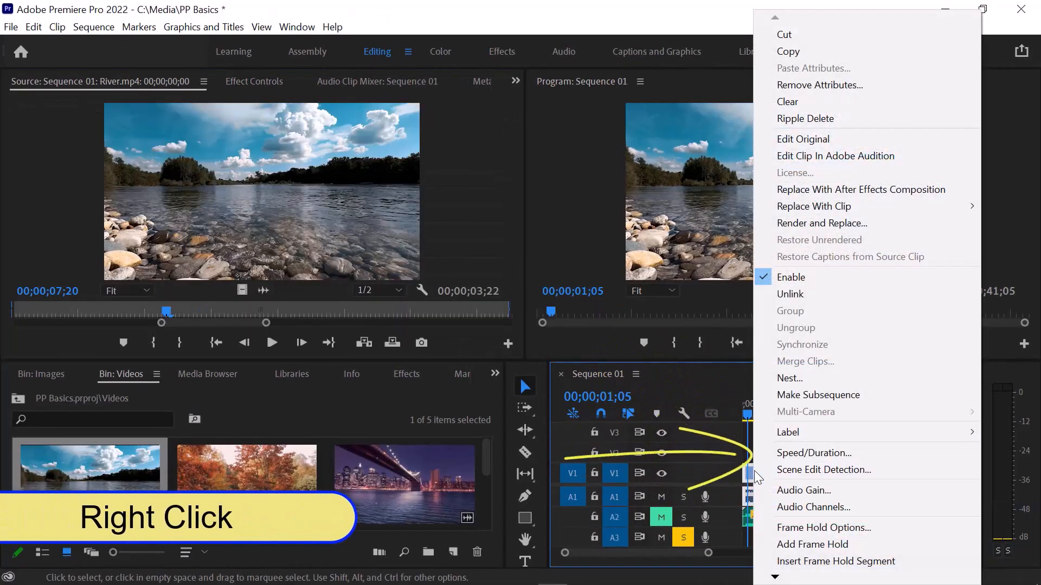
pyautogui.click(799, 455)
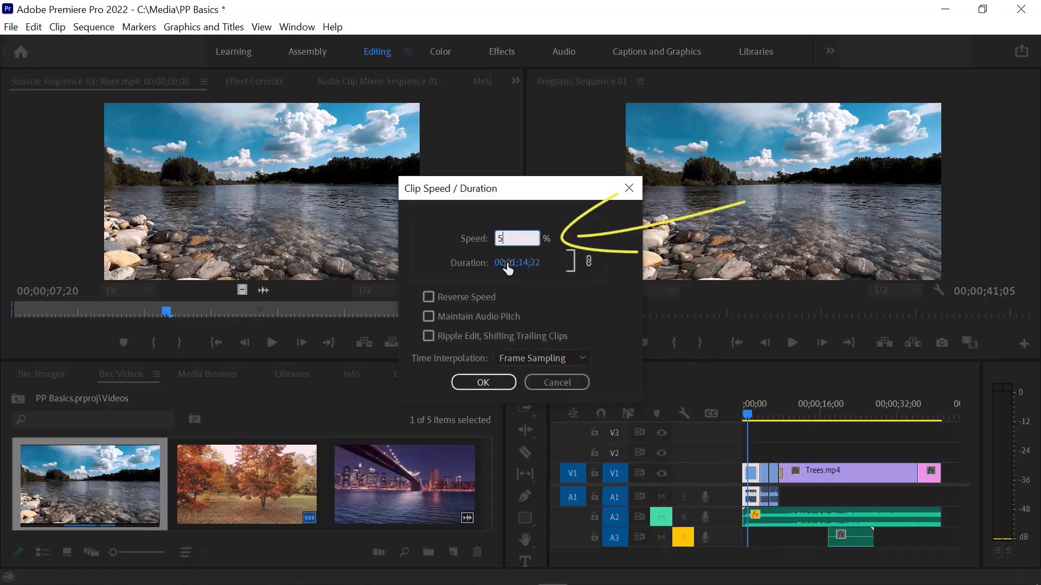
pyautogui.write('50')
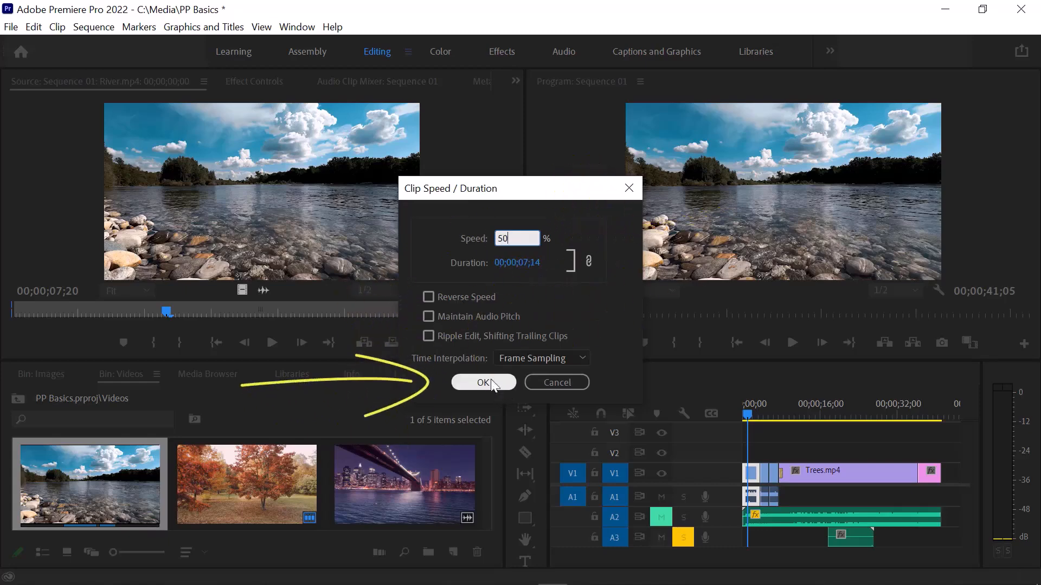
pyautogui.click(484, 383)
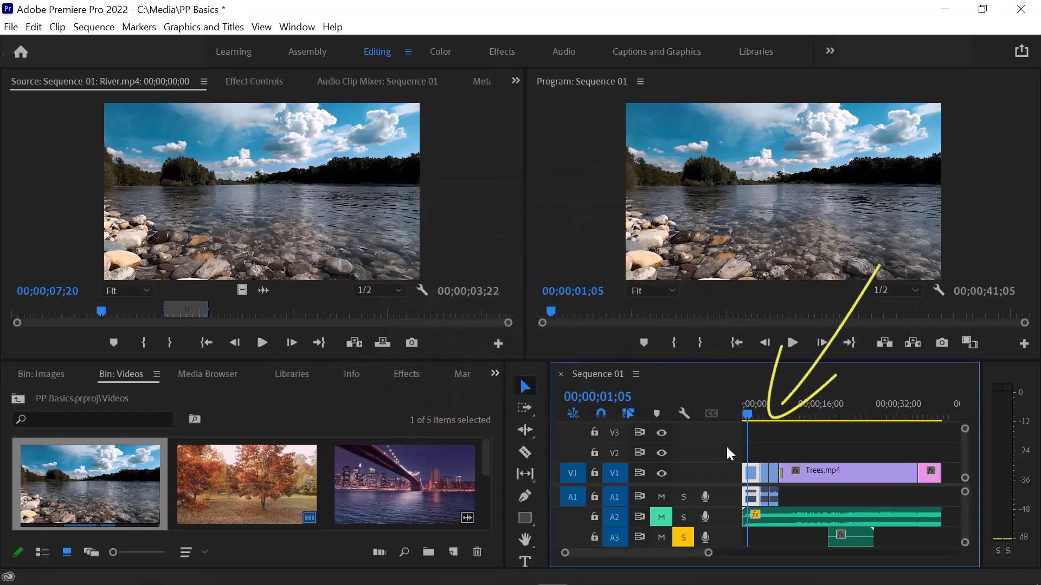
# - Play the slowed first River.mp4 clip on V1, and set its speed to 200% and play it from the sequence start
pyautogui.press('space')
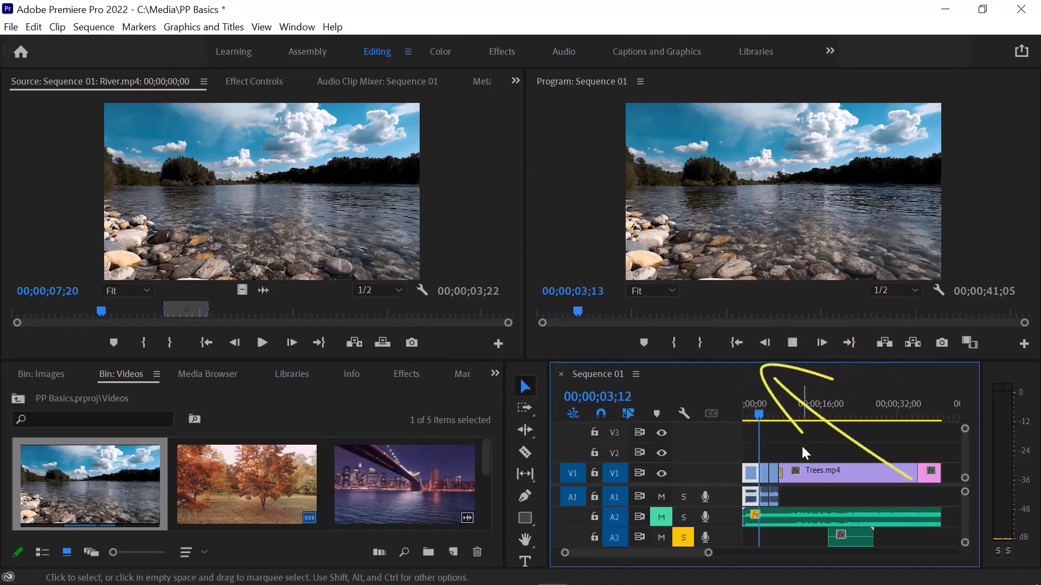
pyautogui.press('space')
pyautogui.rightClick(753, 482)
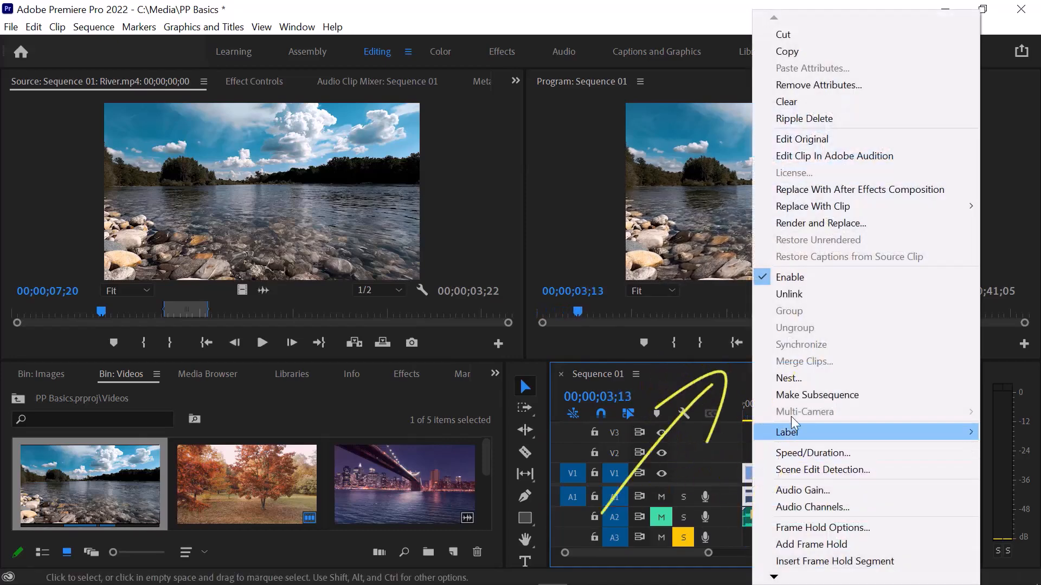
pyautogui.click(792, 452)
pyautogui.write('2')
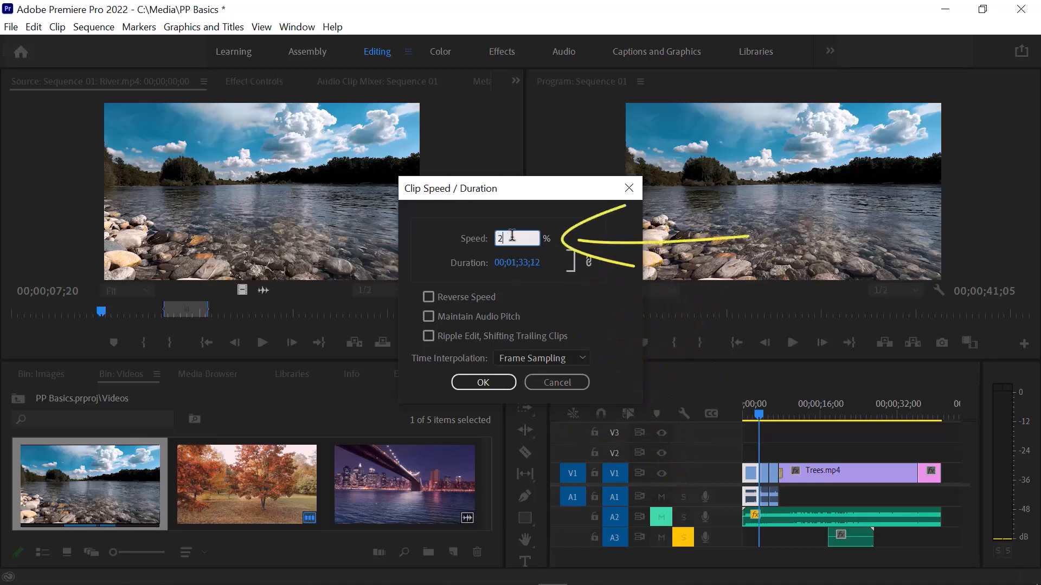
pyautogui.write('00')
pyautogui.click(484, 383)
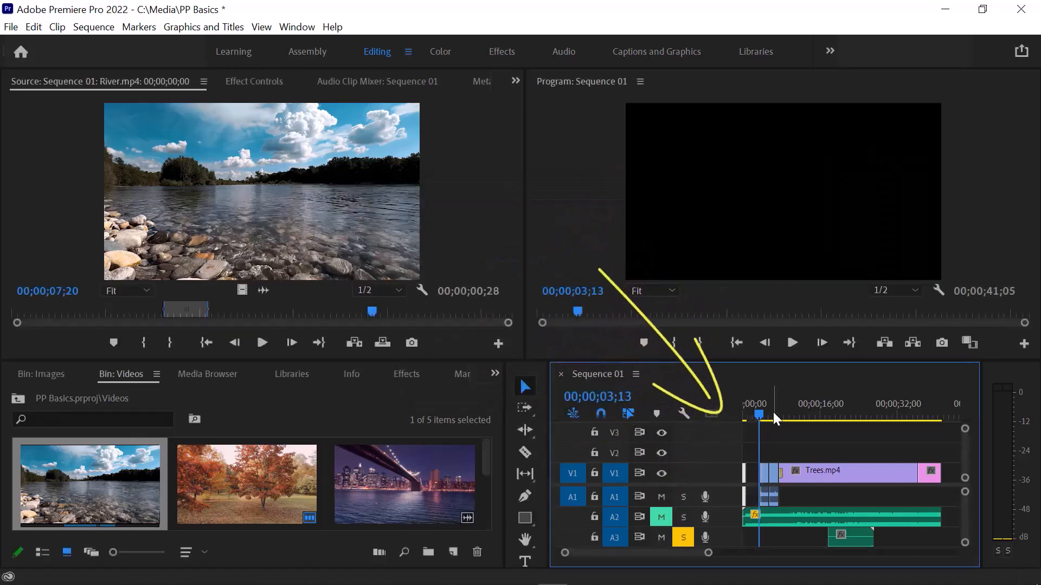
pyautogui.press('Home')
pyautogui.press('space')
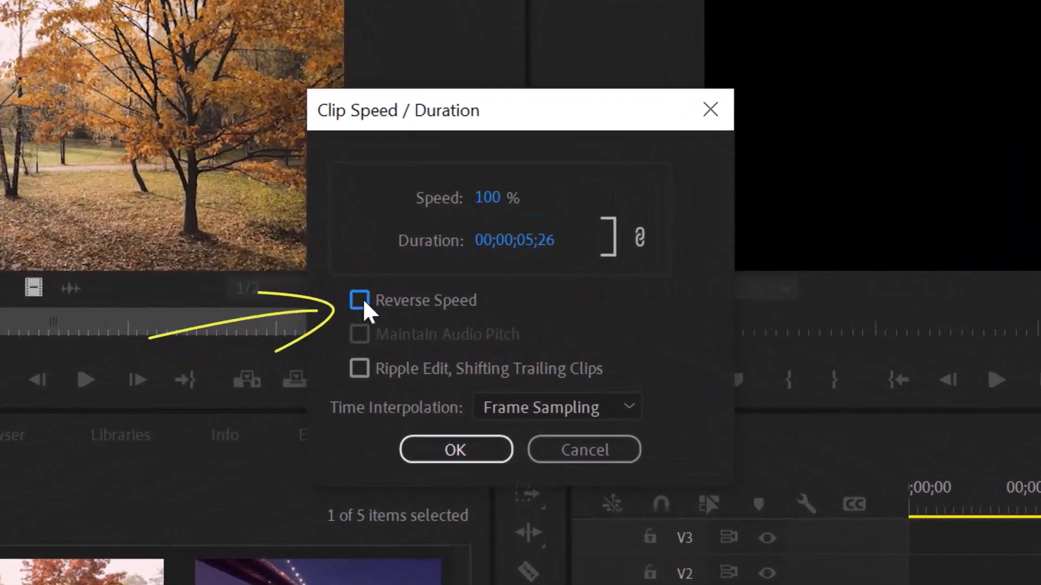
pyautogui.click(359, 300)
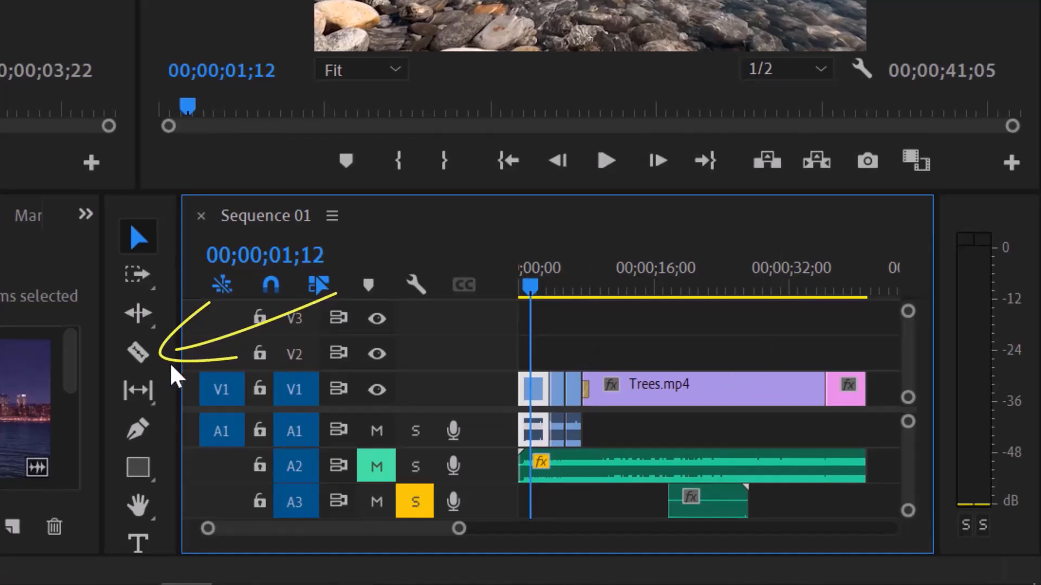
# - Cut Trees.mp4 on V1 at about 30 seconds with the Razor tool and move the end piece up to V2
pyautogui.click(142, 355)
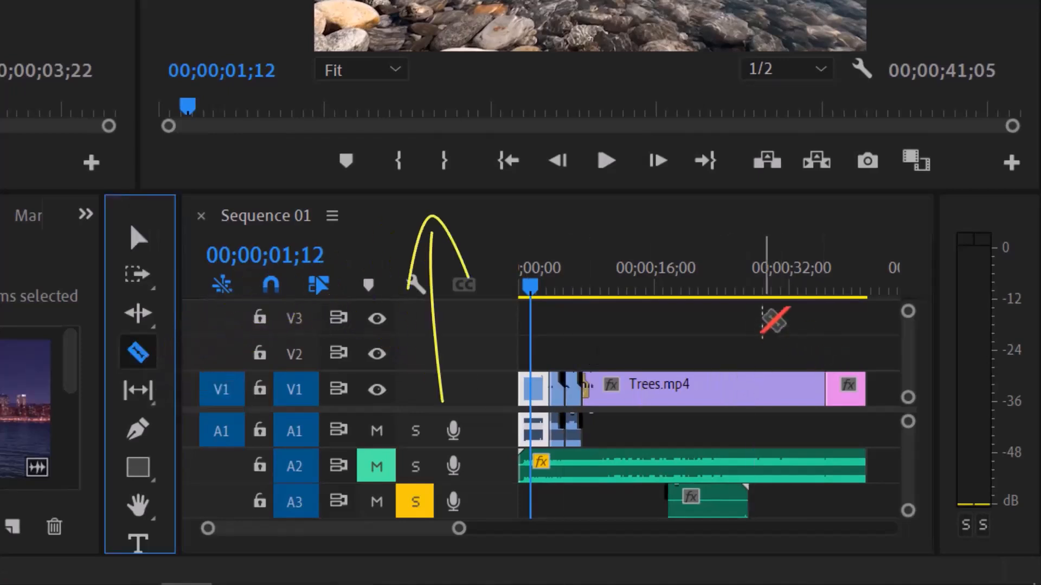
pyautogui.click(781, 382)
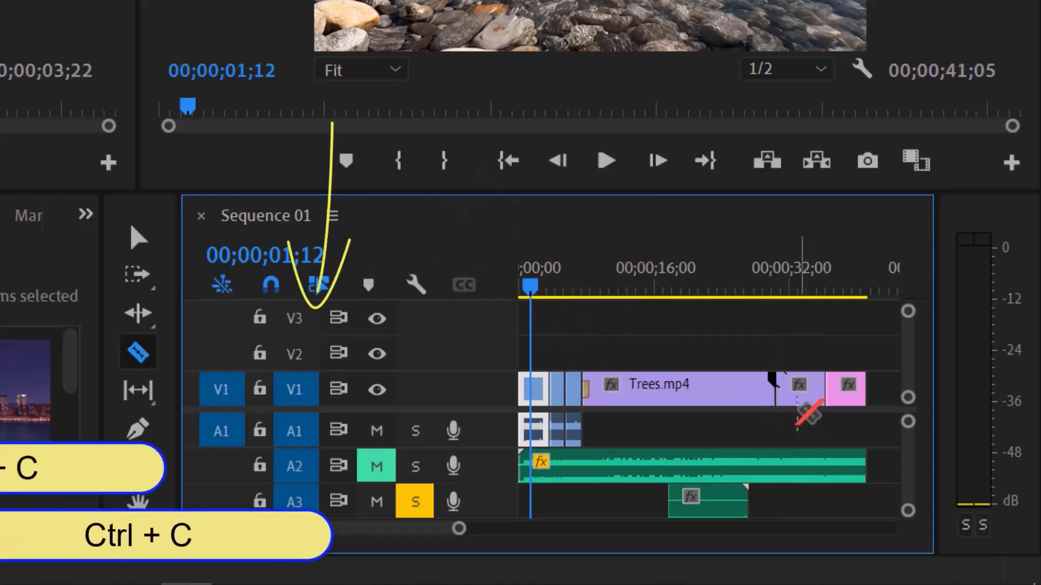
pyautogui.click(138, 238)
pyautogui.moveTo(808, 395); pyautogui.dragTo(806, 361)
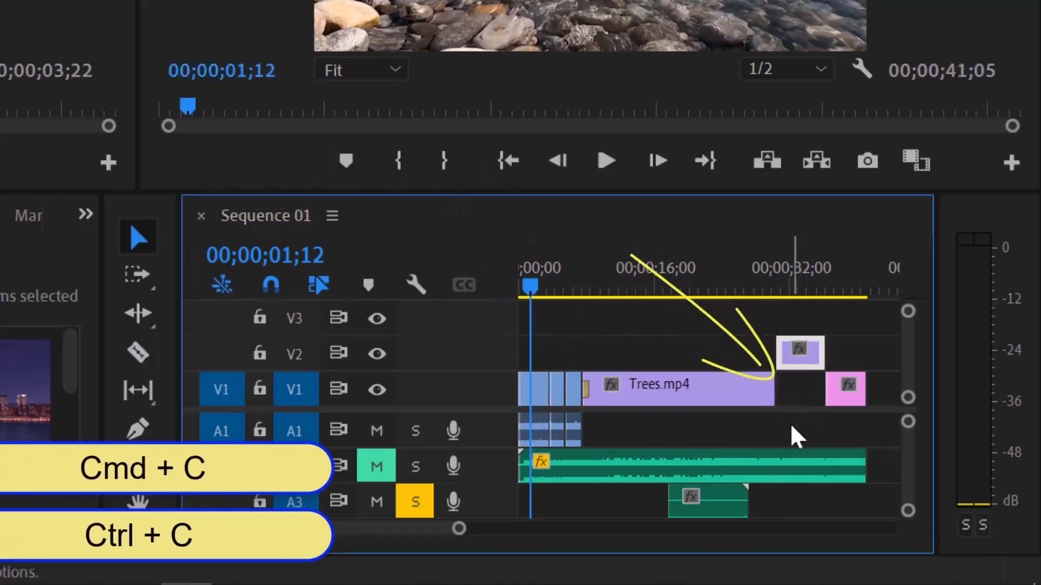
# - Paste a copy of the cut Trees.mp4 piece directly after the original piece and move the copy up to V2
pyautogui.click(825, 293)
pyautogui.hotkey('ctrl', 'v')
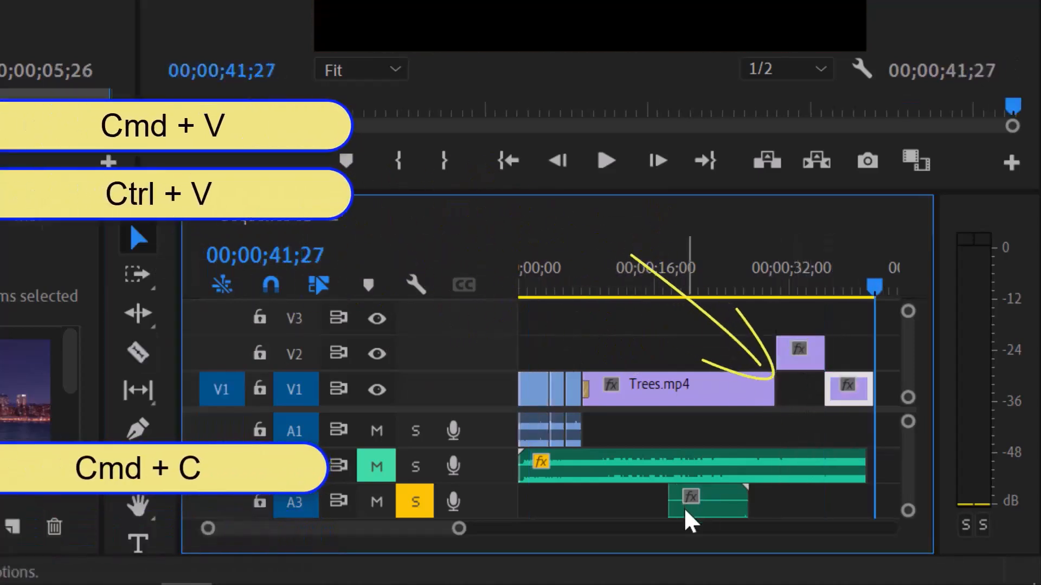
pyautogui.moveTo(843, 400); pyautogui.dragTo(854, 369)
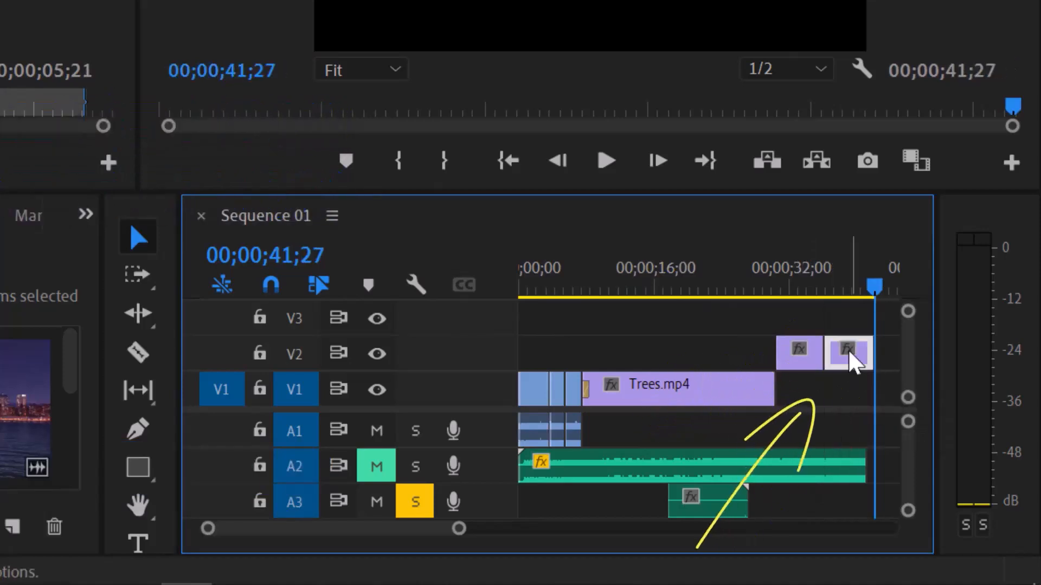
# - Reverse the speed of the second Trees.mp4 piece on V2 and play both pieces starting from 00;00;29;20
pyautogui.rightClick(840, 359)
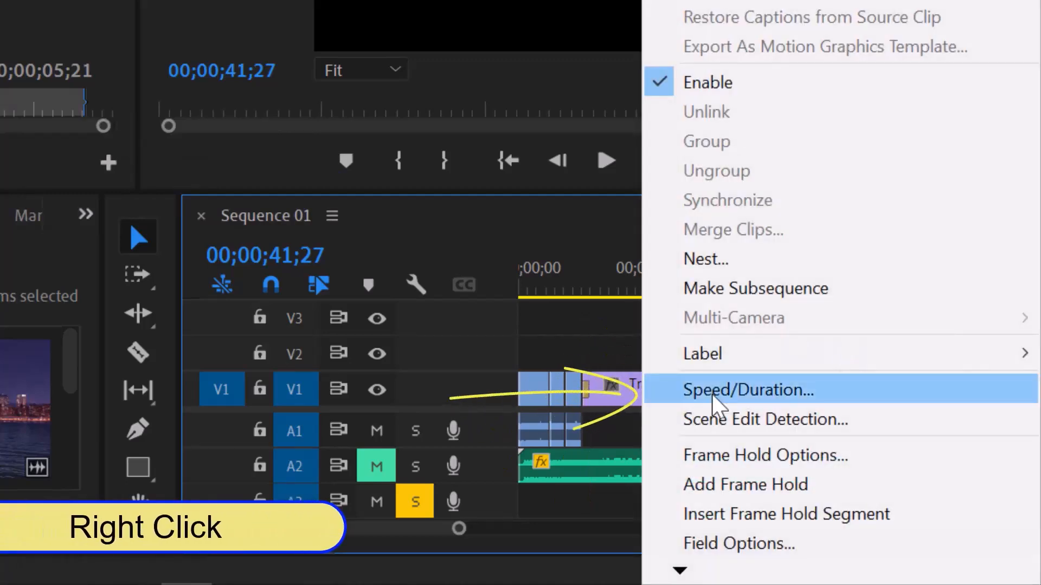
pyautogui.click(711, 395)
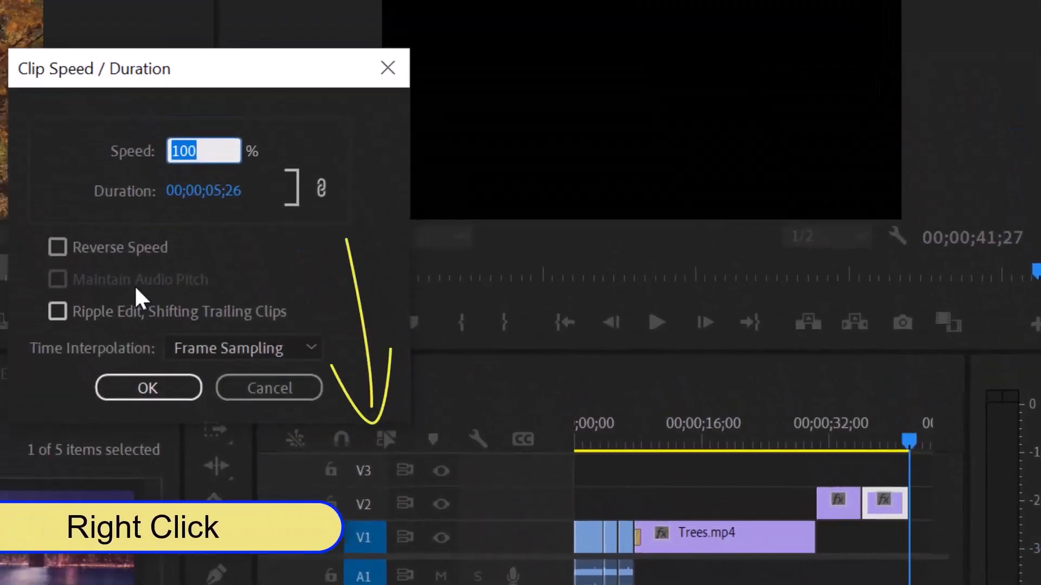
pyautogui.click(98, 321)
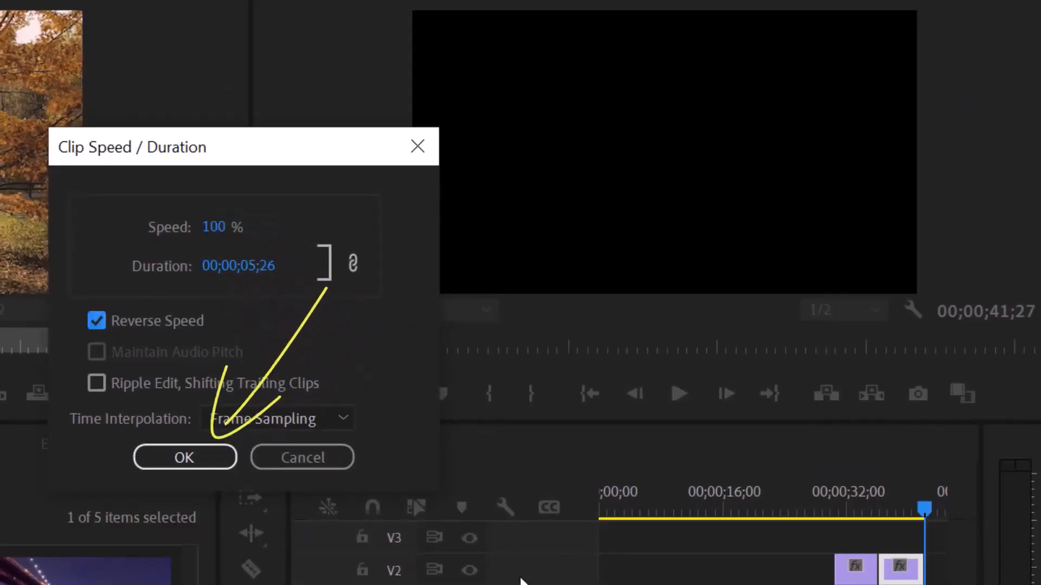
pyautogui.click(206, 459)
pyautogui.click(830, 511)
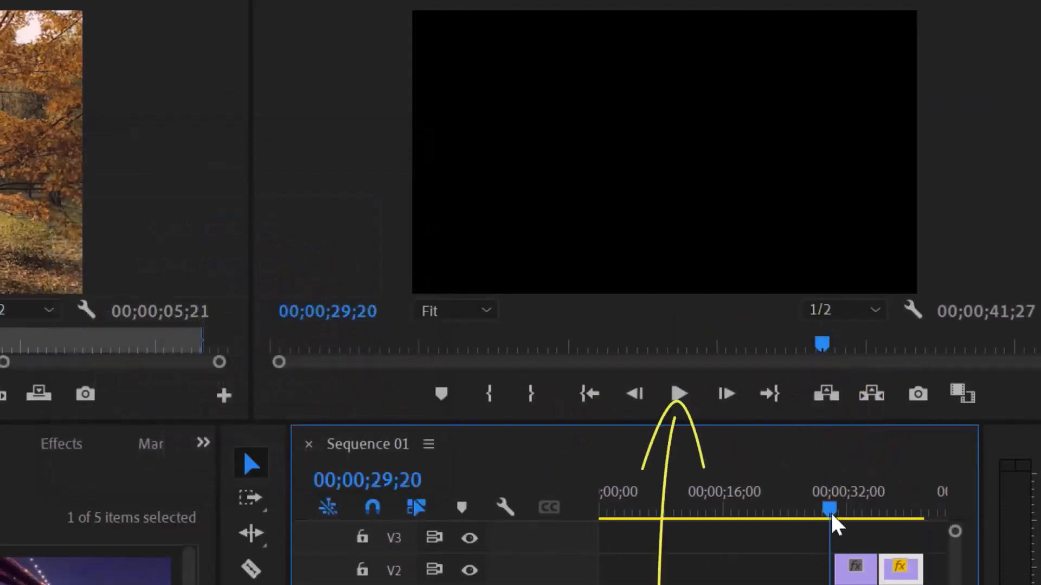
pyautogui.press('space')
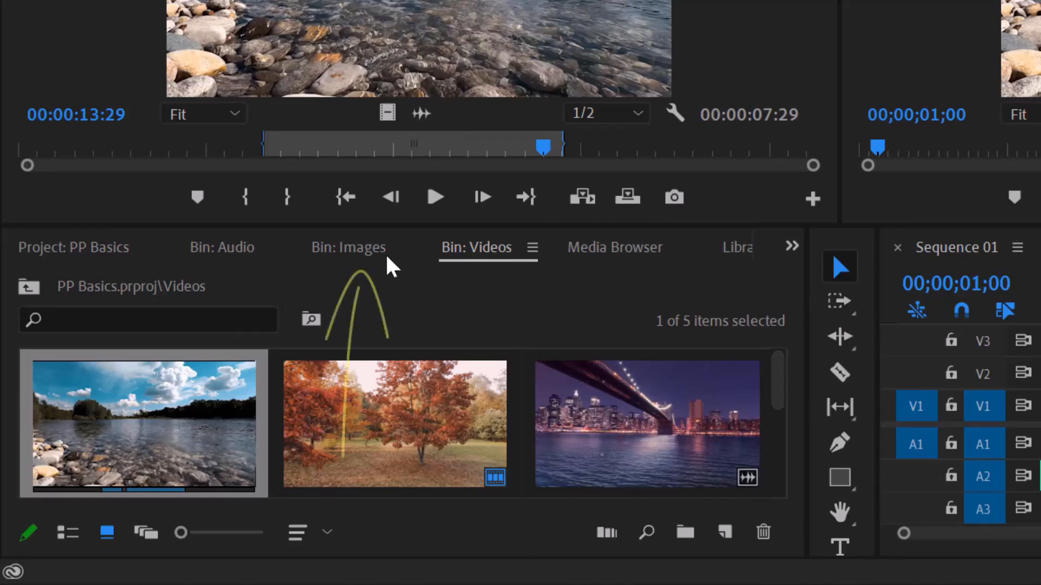
# - Import the LearnFastic logo image from the Media Files folder into the Images bin
pyautogui.click(350, 253)
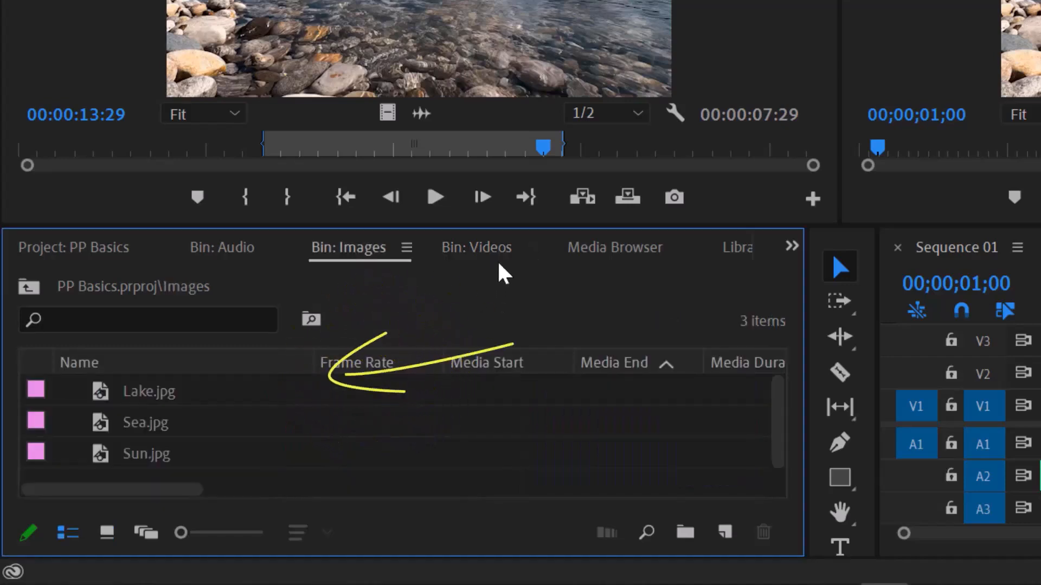
pyautogui.click(607, 251)
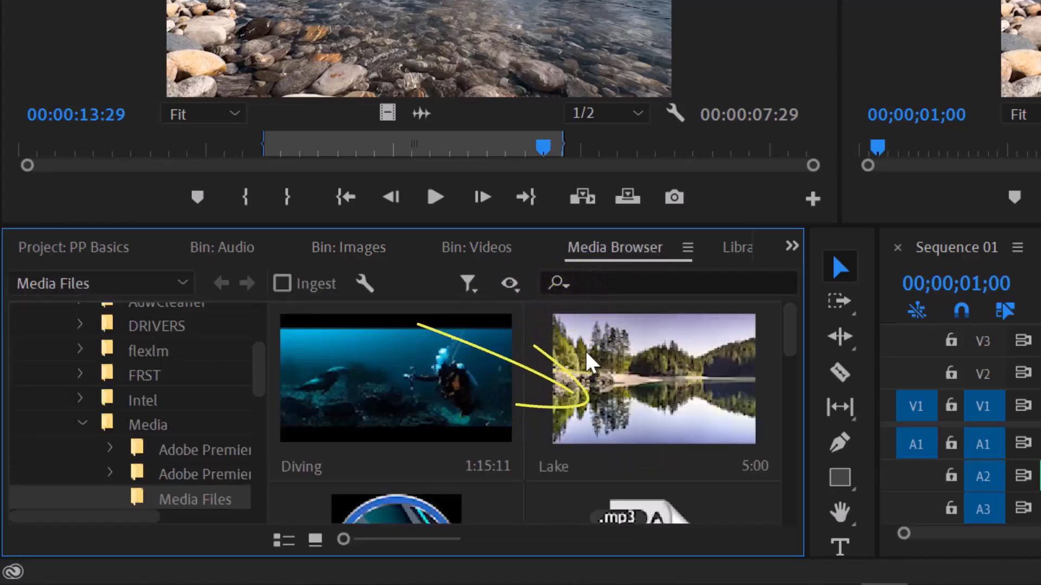
pyautogui.scroll(-3, 585, 350)
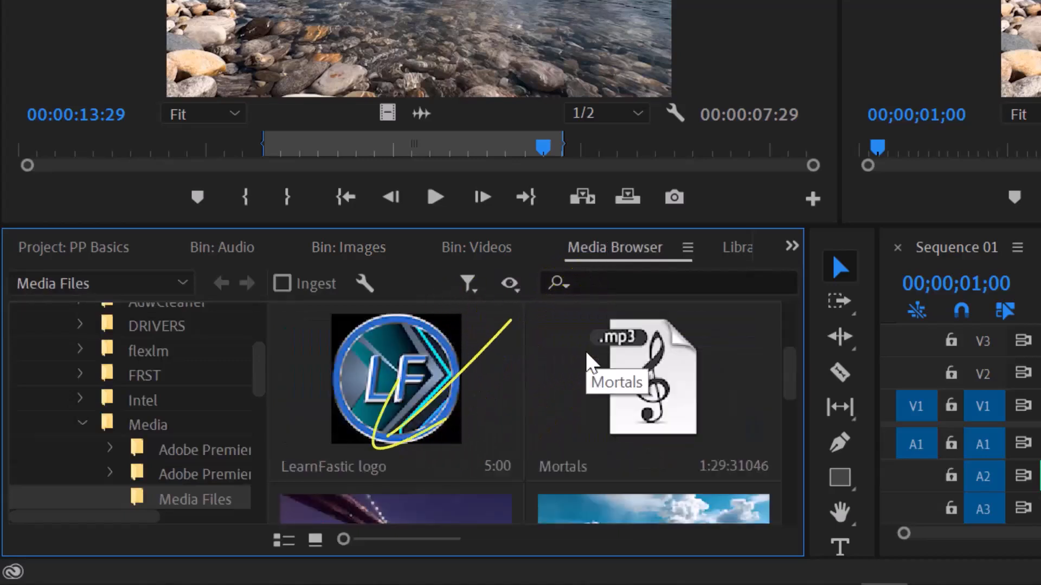
pyautogui.rightClick(422, 357)
pyautogui.click(505, 402)
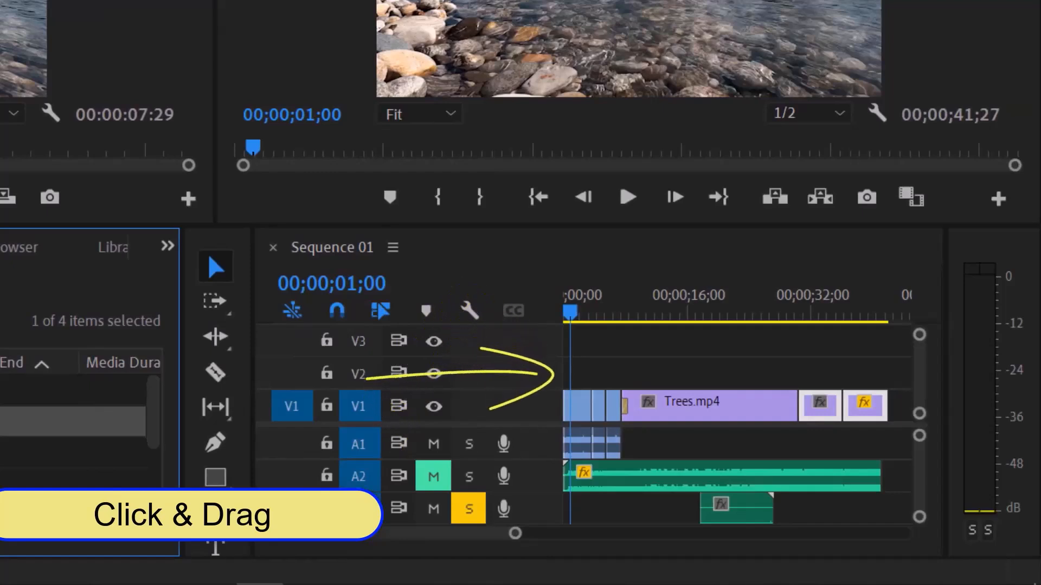
# - Place LearnFastic logo 2.png at the start of V2 and select the logo in the program view at 00;00;00;00
pyautogui.moveTo(153, 428); pyautogui.dragTo(575, 460)
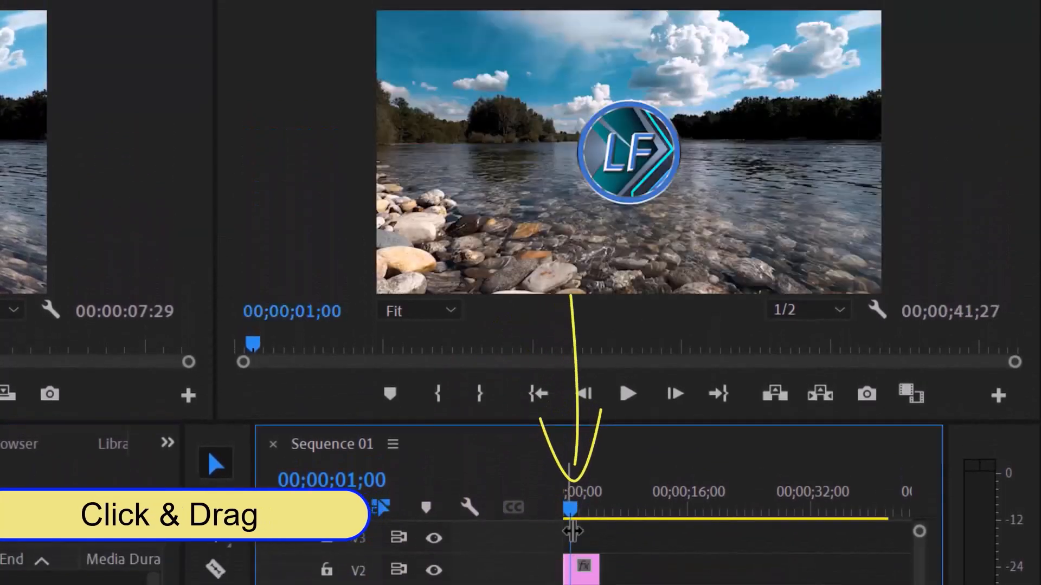
pyautogui.moveTo(571, 512); pyautogui.dragTo(526, 512)
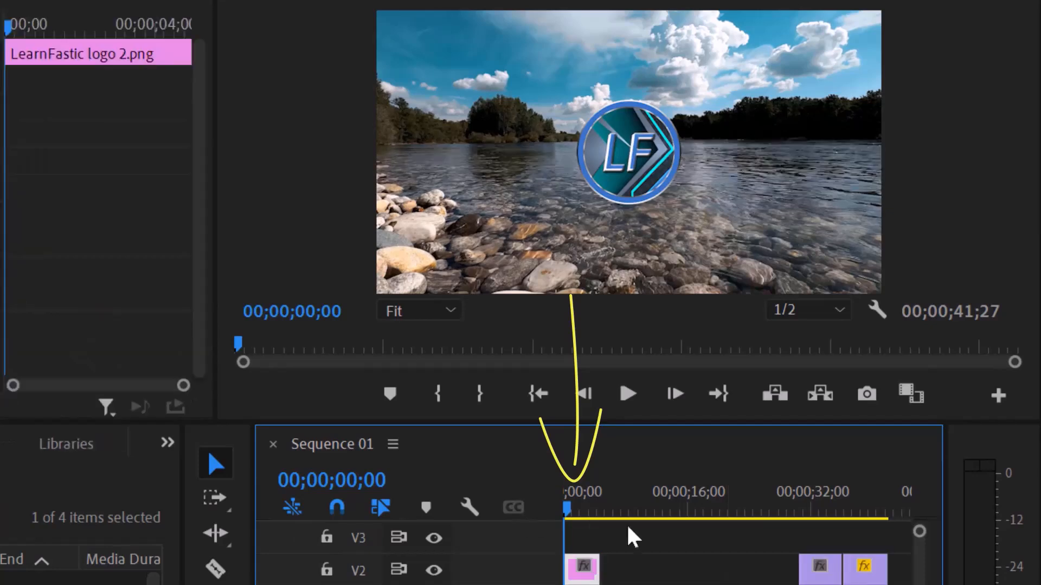
pyautogui.doubleClick(640, 195)
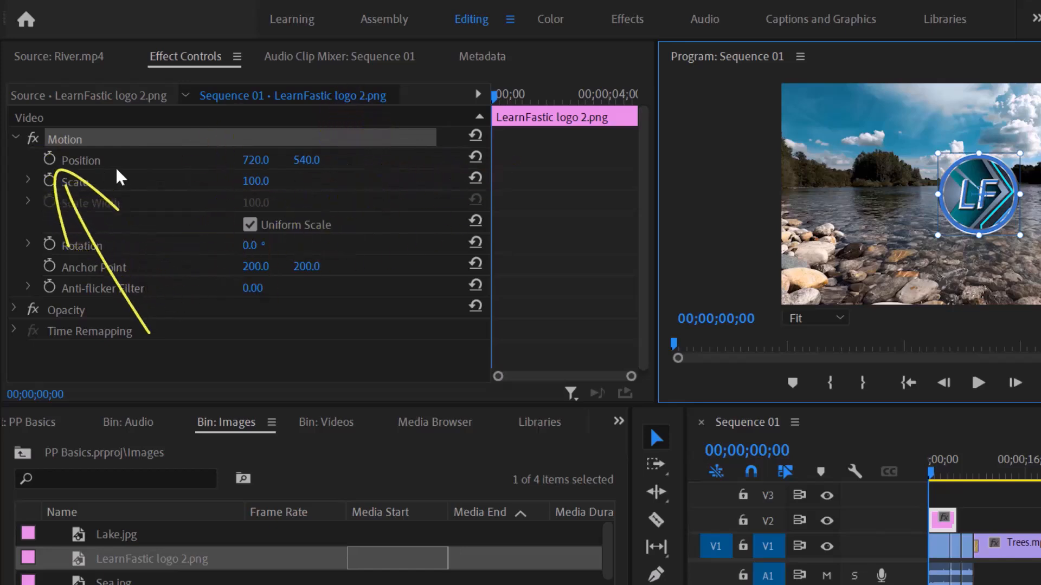
# - Enable Position keyframing for the logo at 00;00;00;00 and move it straight up out of the frame to a vertical position of -272.5
pyautogui.click(46, 159)
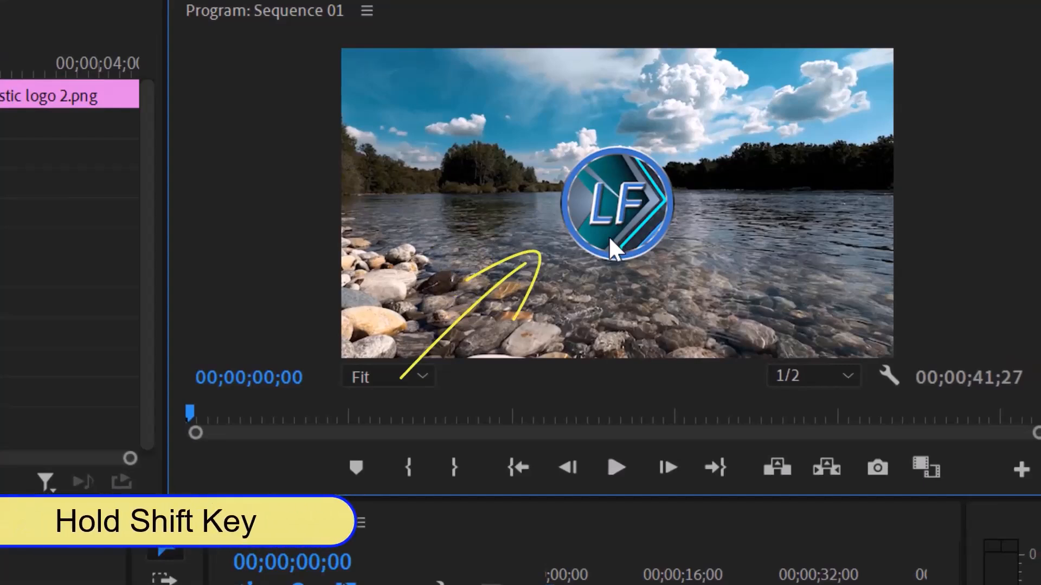
pyautogui.click(610, 239)
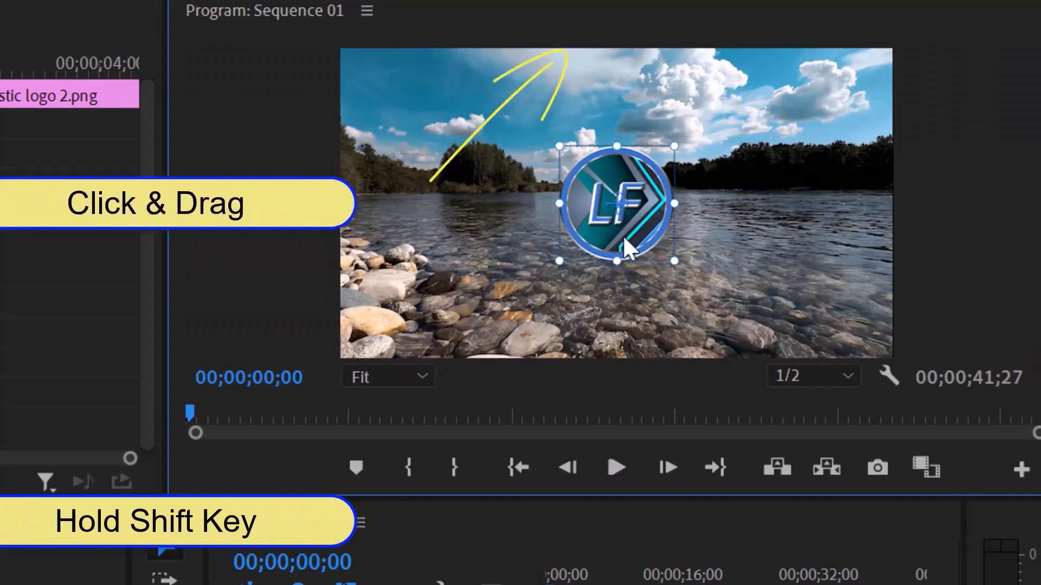
pyautogui.moveTo(622, 235); pyautogui.dragTo(604, 13)
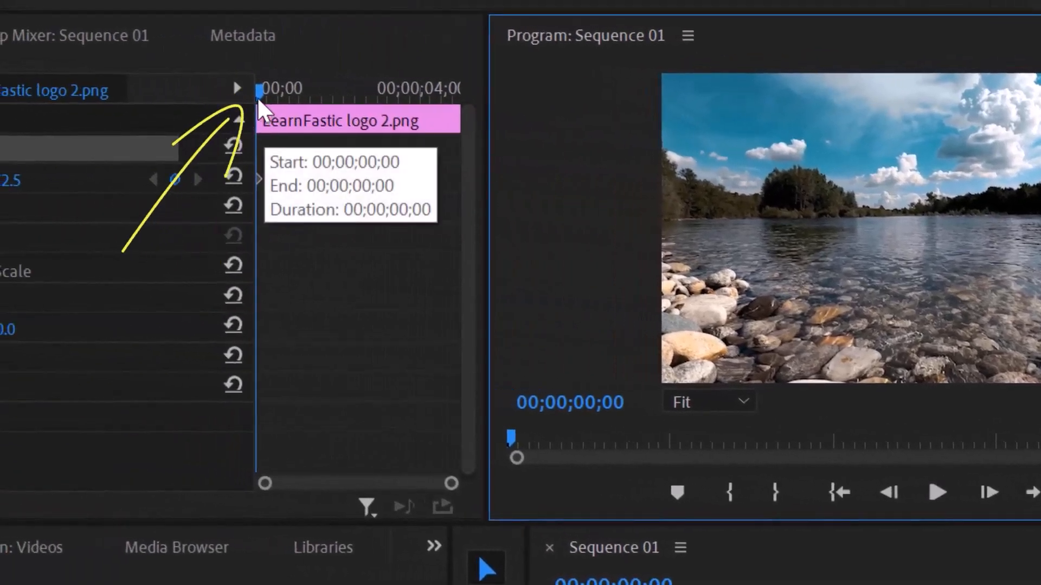
# - Set the logo's vertical position to 540 at 00;00;01;00 and play the drop-in animation from the sequence start
pyautogui.moveTo(257, 97); pyautogui.dragTo(298, 103)
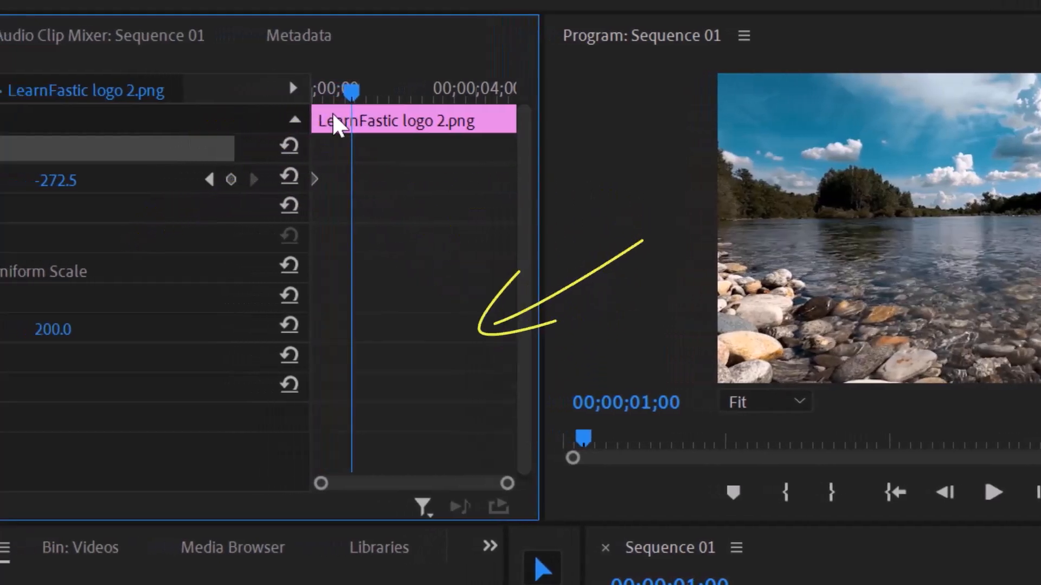
pyautogui.click(163, 180)
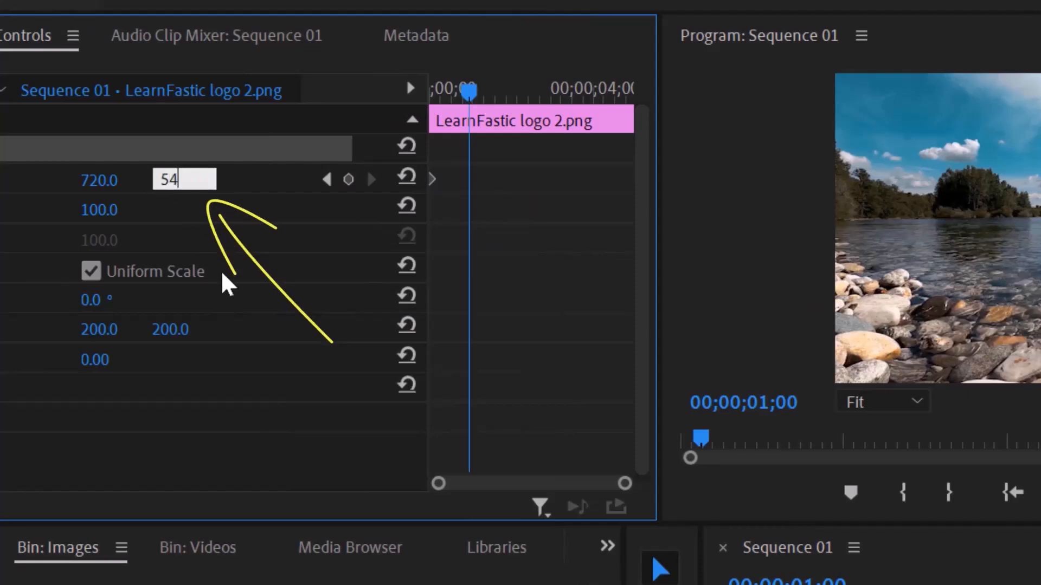
pyautogui.write('540')
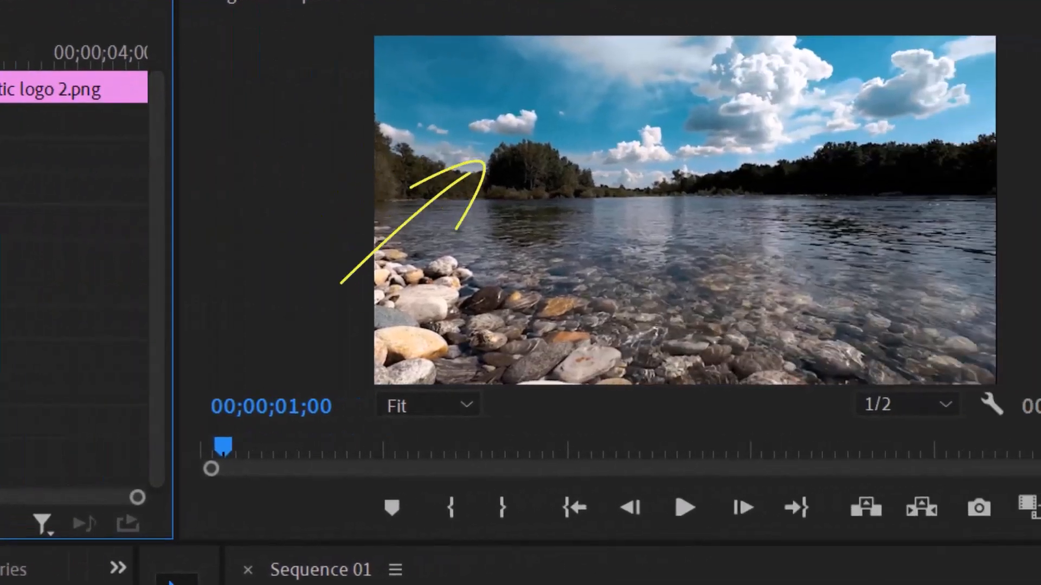
pyautogui.press('Return')
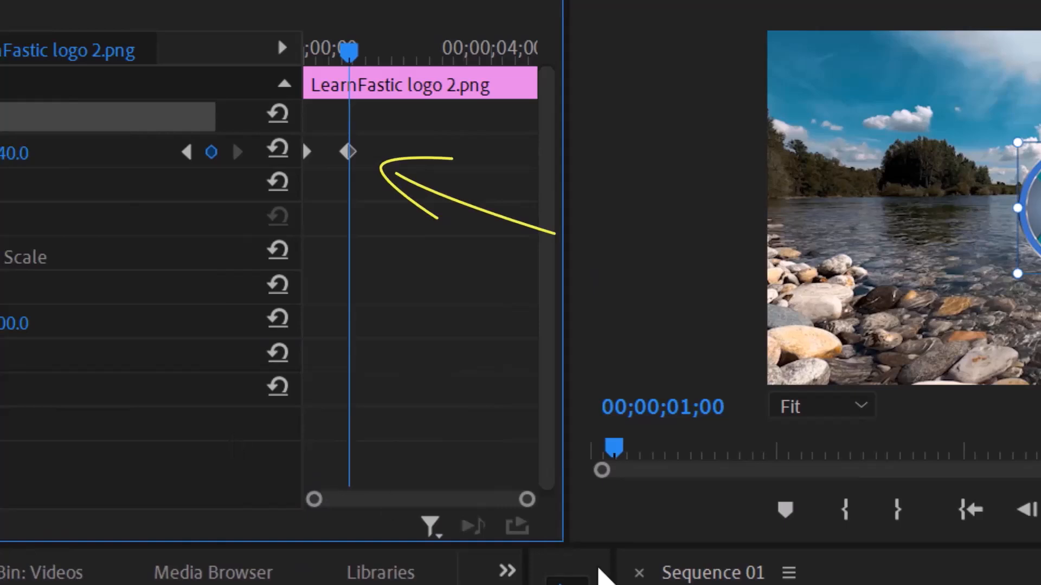
pyautogui.moveTo(1030, 584); pyautogui.dragTo(984, 584)
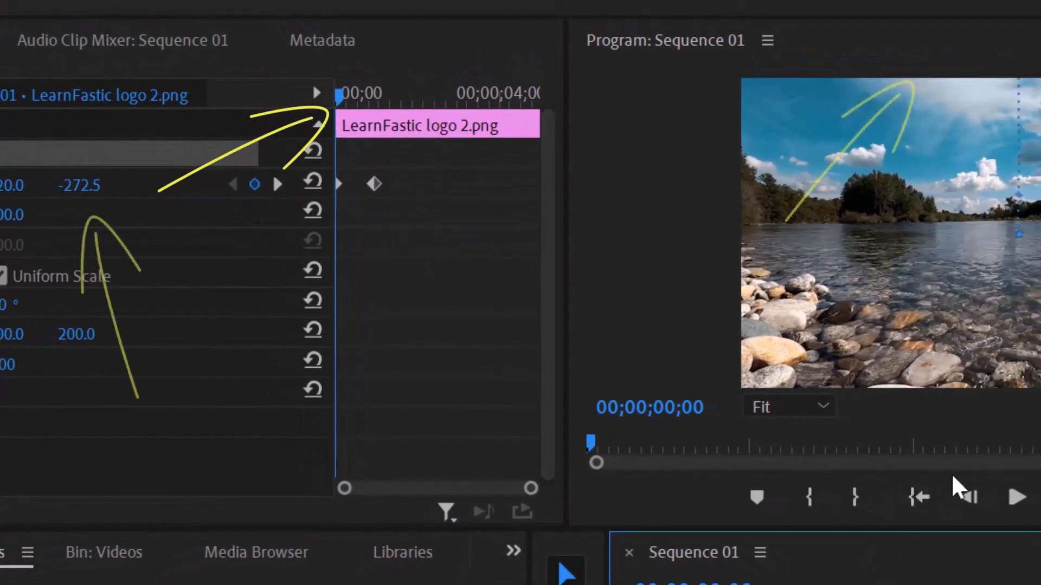
pyautogui.click(1016, 496)
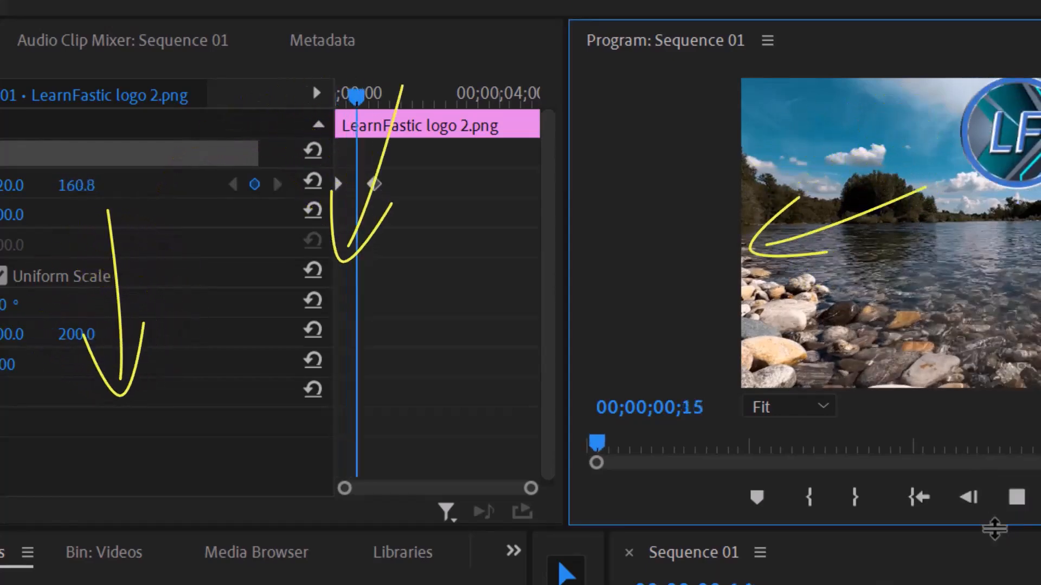
pyautogui.press('space')
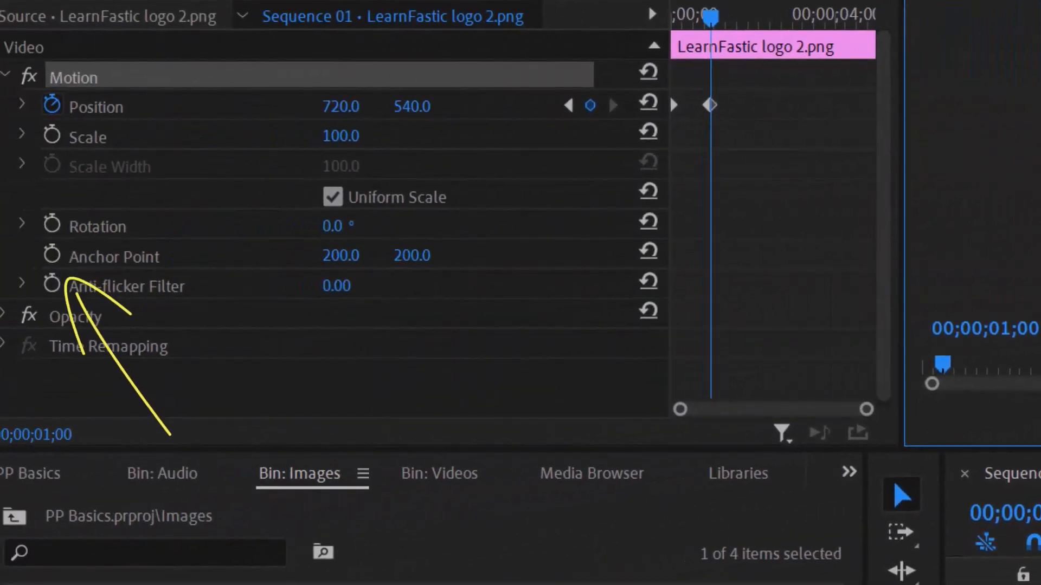
# - Enable the logo's Rotation and Anchor Point keyframing at 00;00;01;00, and move its anchor point to the logo's upper-left corner at 00;00;01;29
pyautogui.click(51, 255)
pyautogui.click(52, 225)
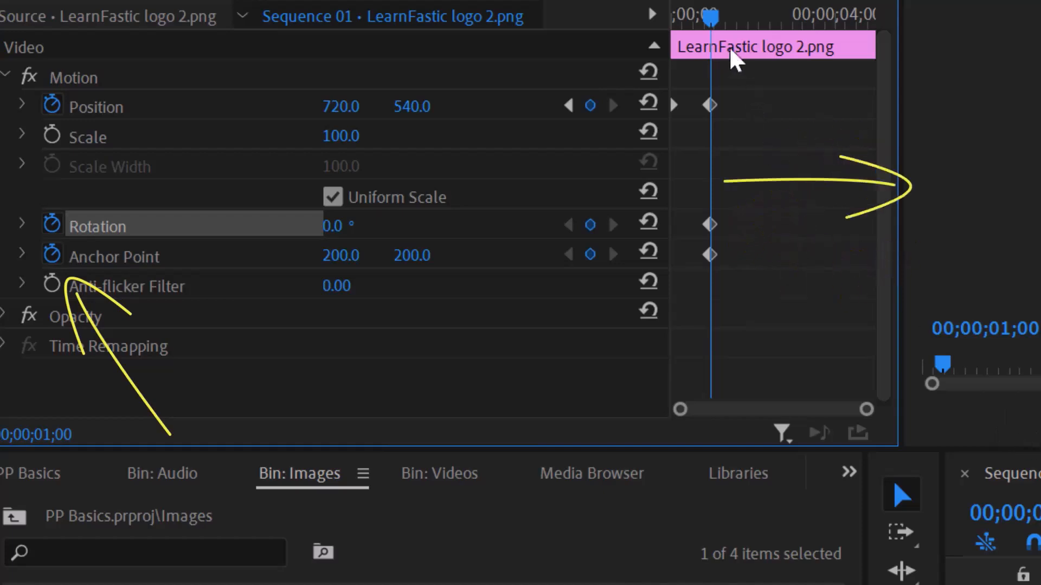
pyautogui.moveTo(712, 23); pyautogui.dragTo(756, 137)
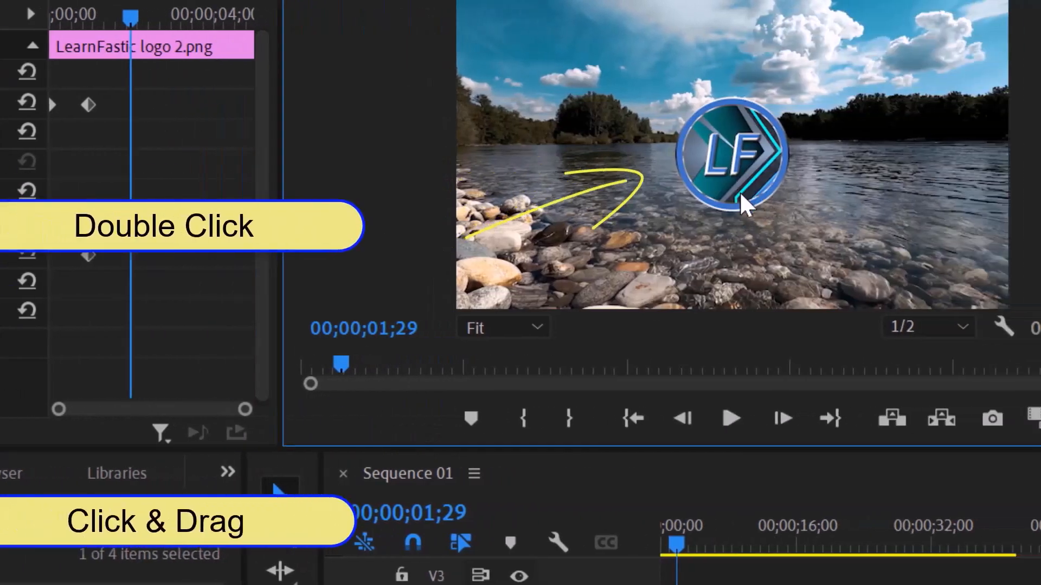
pyautogui.doubleClick(741, 195)
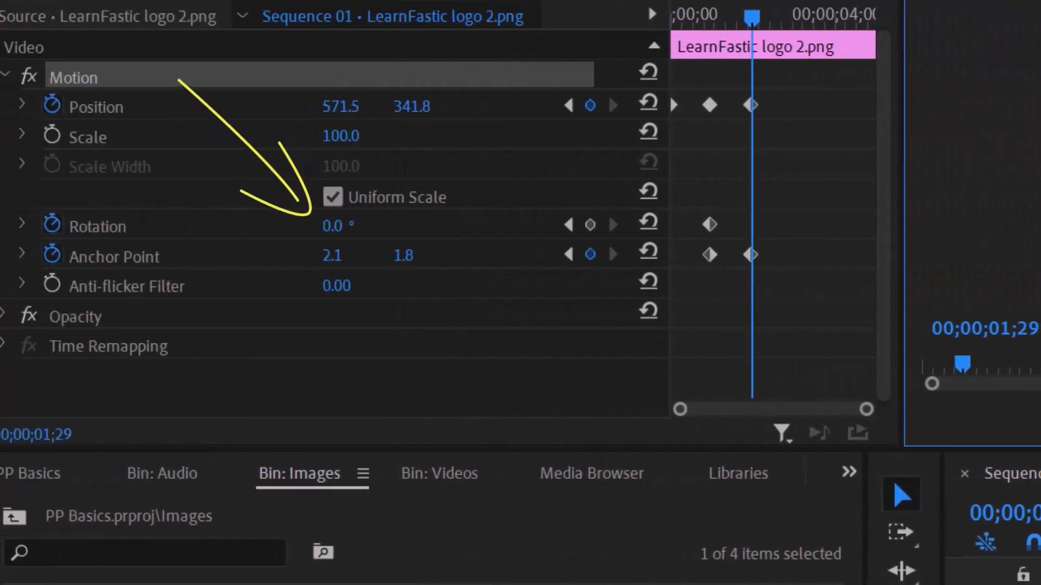
# - Set the logo's rotation to 45° at 00;00;01;29
pyautogui.click(347, 225)
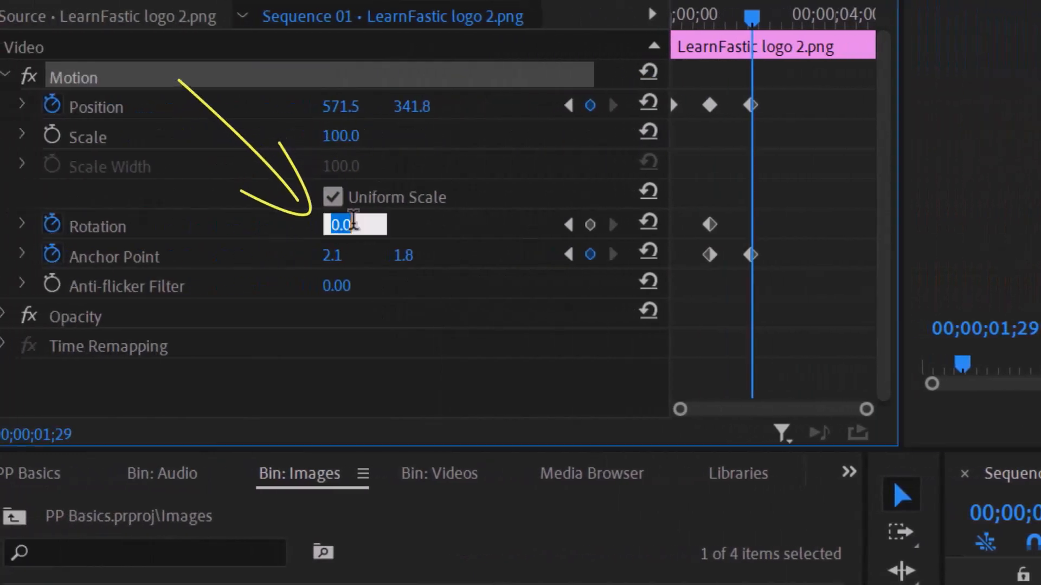
pyautogui.write('45')
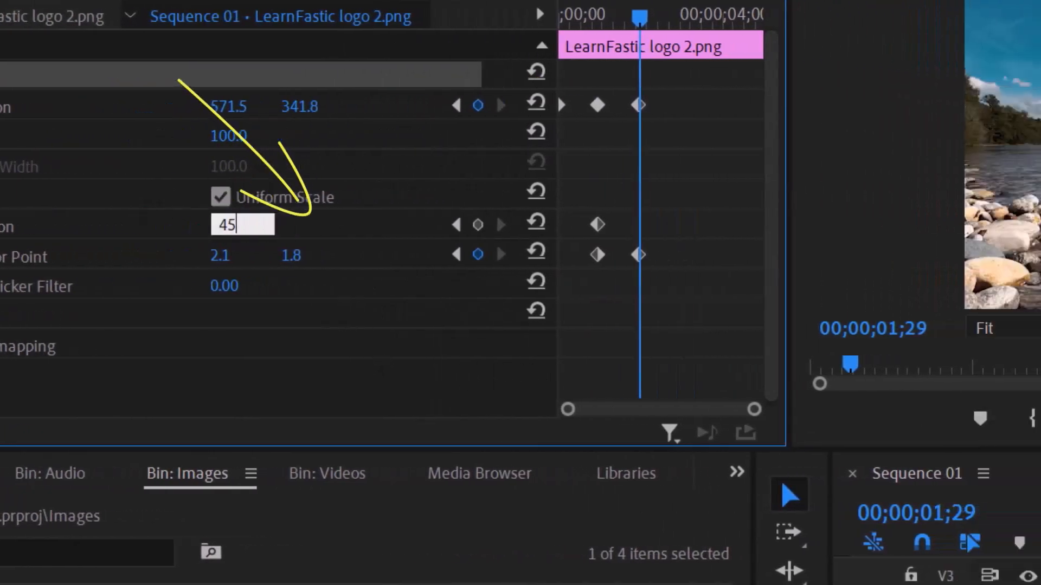
pyautogui.press('Return')
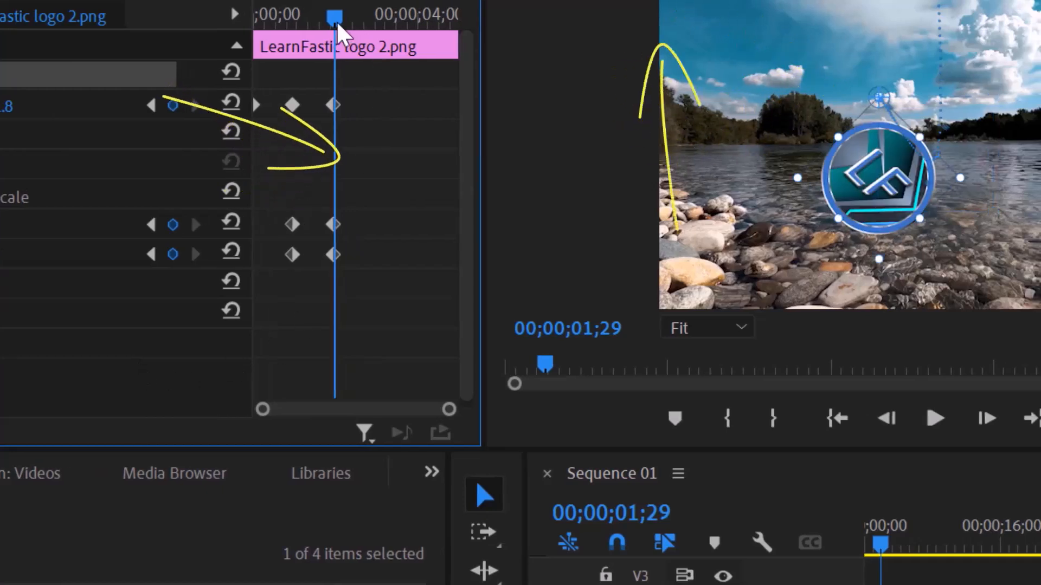
# - Set the logo's rotation to 0° at 00;00;02;20 and play the swing animation from the sequence start
pyautogui.moveTo(343, 26); pyautogui.dragTo(367, 32)
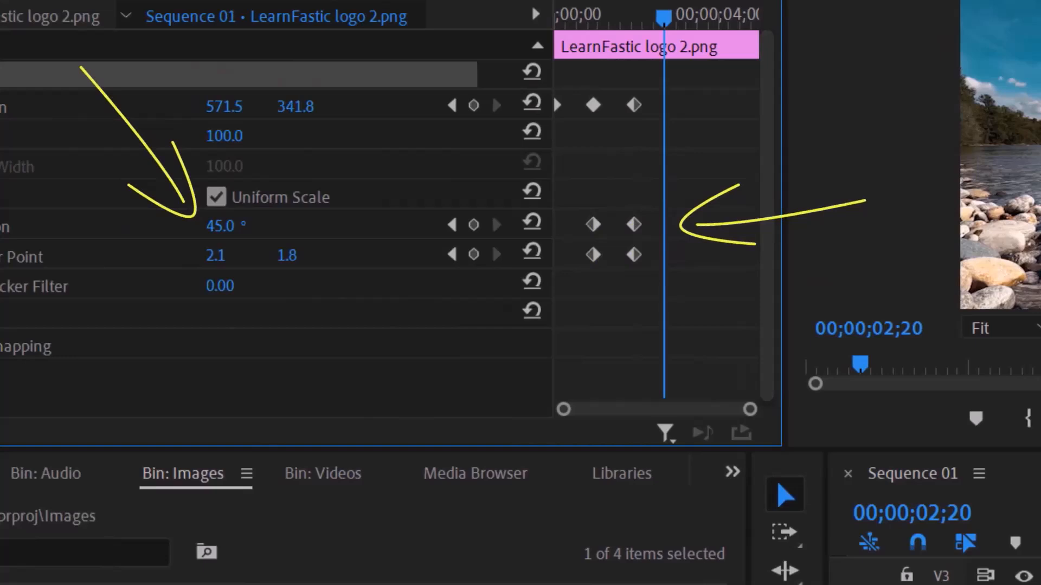
pyautogui.click(220, 226)
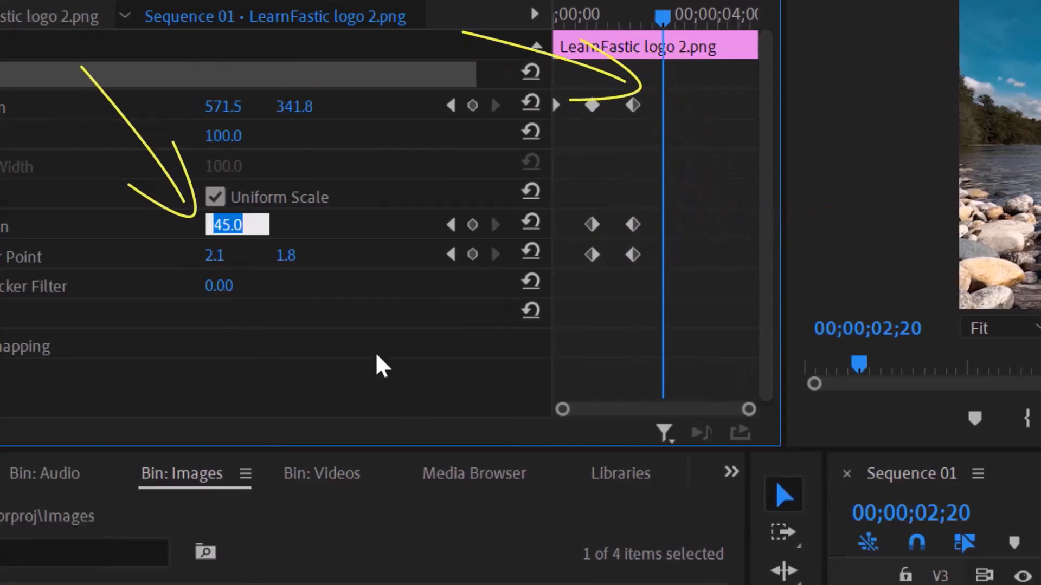
pyautogui.write('0')
pyautogui.press('Return')
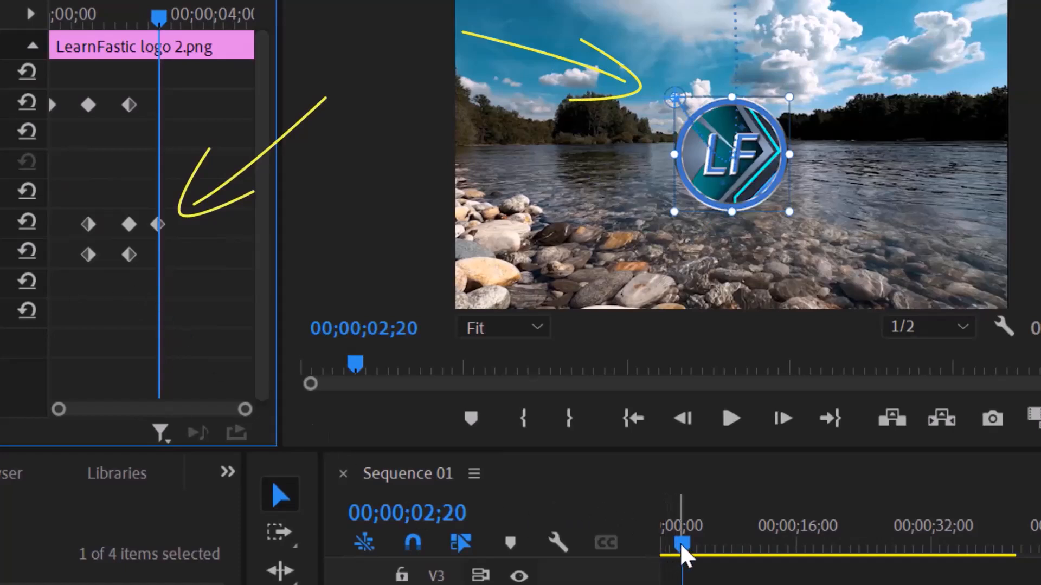
pyautogui.moveTo(682, 556); pyautogui.dragTo(566, 553)
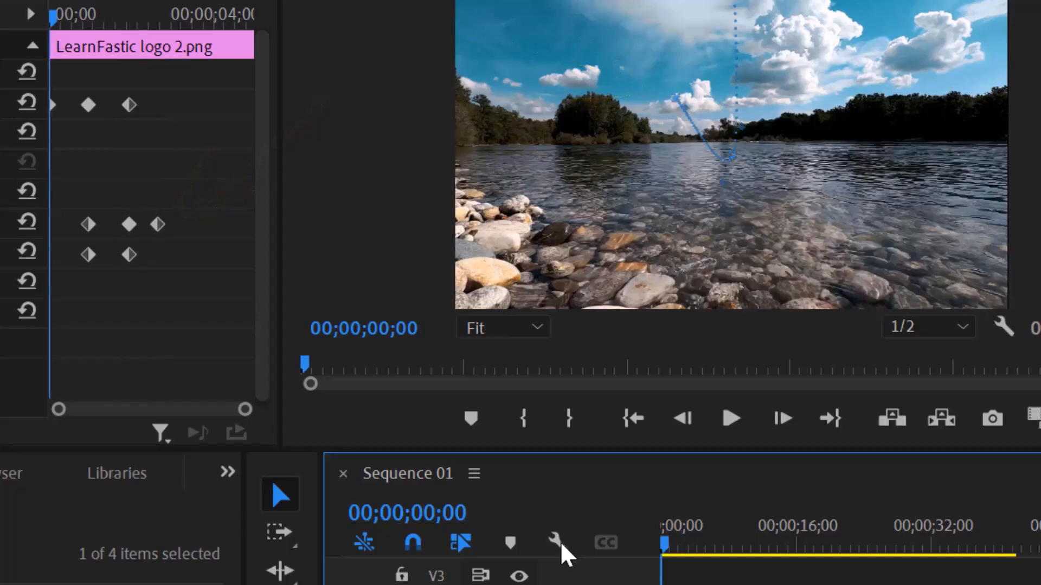
pyautogui.press('space')
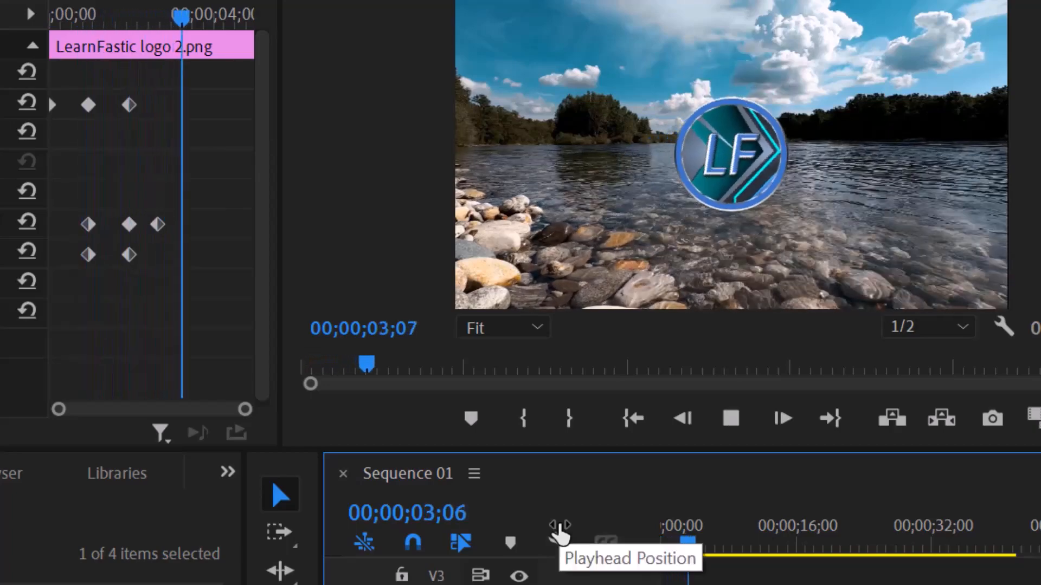
pyautogui.press('space')
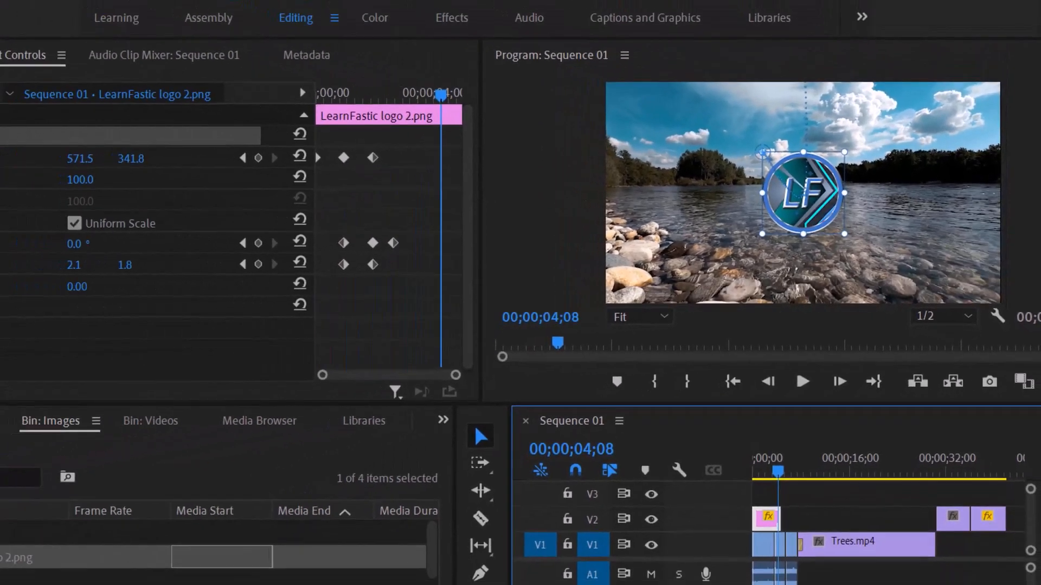
# - Shift the logo's 00;00;01;00 Position, Rotation and Anchor Point keyframes together closer to the clip start, and play the faster drop
pyautogui.click(344, 157)
pyautogui.keyDown('ctrl'); pyautogui.click(343, 243); pyautogui.keyUp('ctrl')
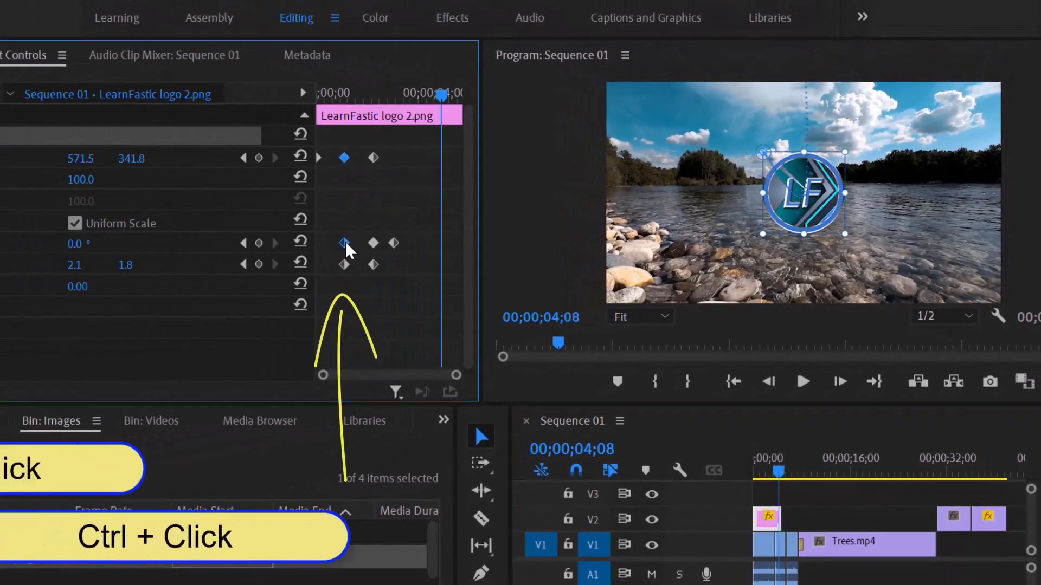
pyautogui.keyDown('ctrl'); pyautogui.click(344, 265); pyautogui.keyUp('ctrl')
pyautogui.moveTo(343, 265); pyautogui.dragTo(329, 266)
pyautogui.moveTo(779, 474); pyautogui.dragTo(717, 479)
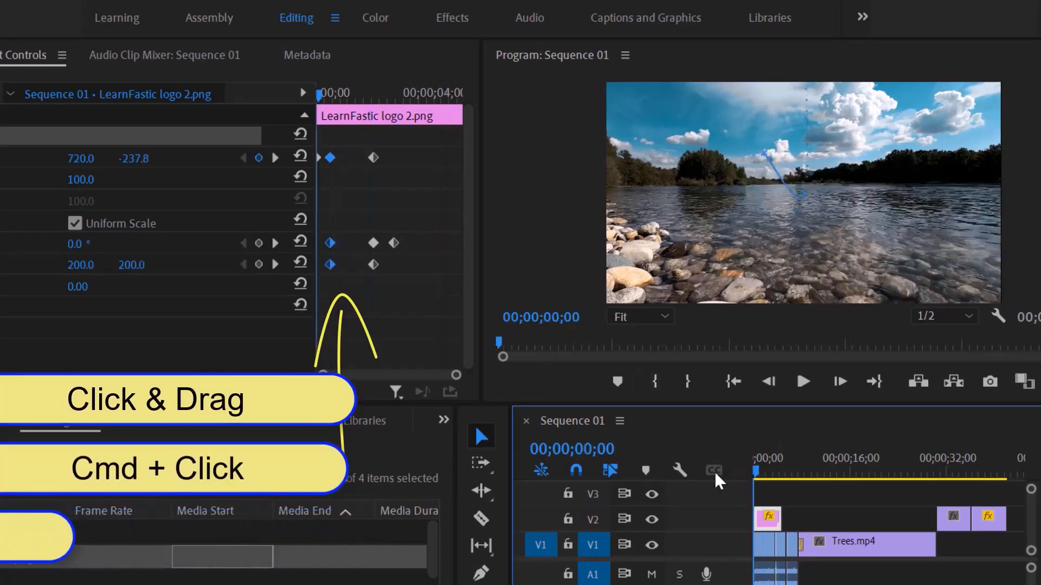
pyautogui.click(805, 386)
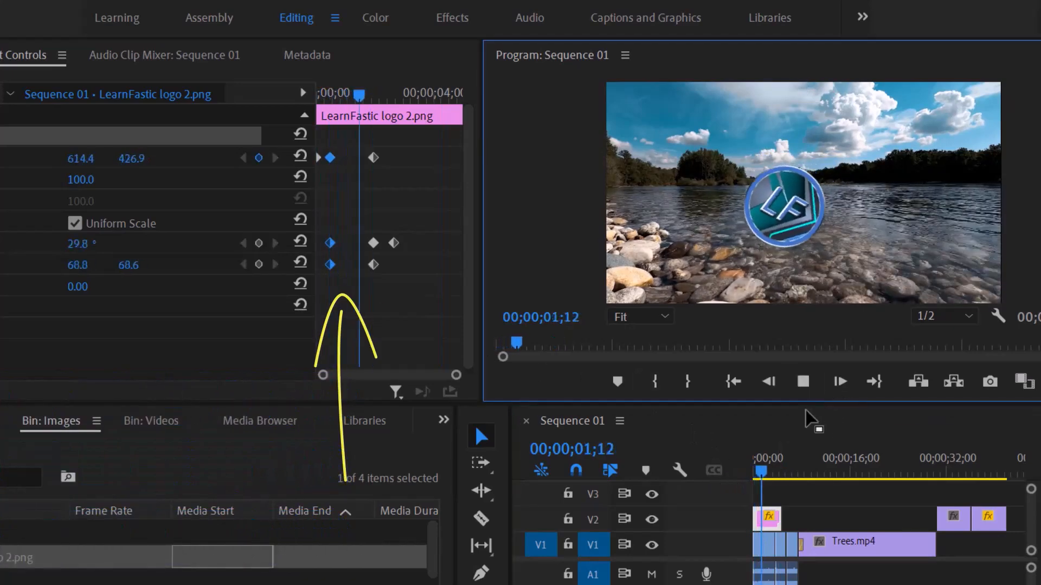
pyautogui.press('space')
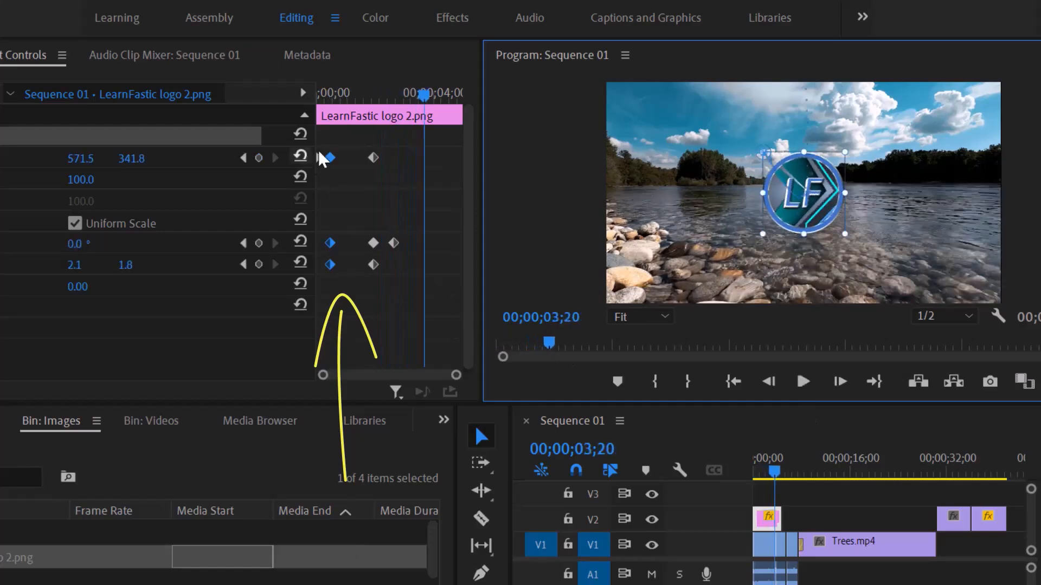
# - Shift the three selected keyframes together to just before the 00;00;01;29 keyframes, and play the slower drop from the sequence start
pyautogui.moveTo(331, 243); pyautogui.dragTo(360, 245)
pyautogui.moveTo(779, 472); pyautogui.dragTo(723, 474)
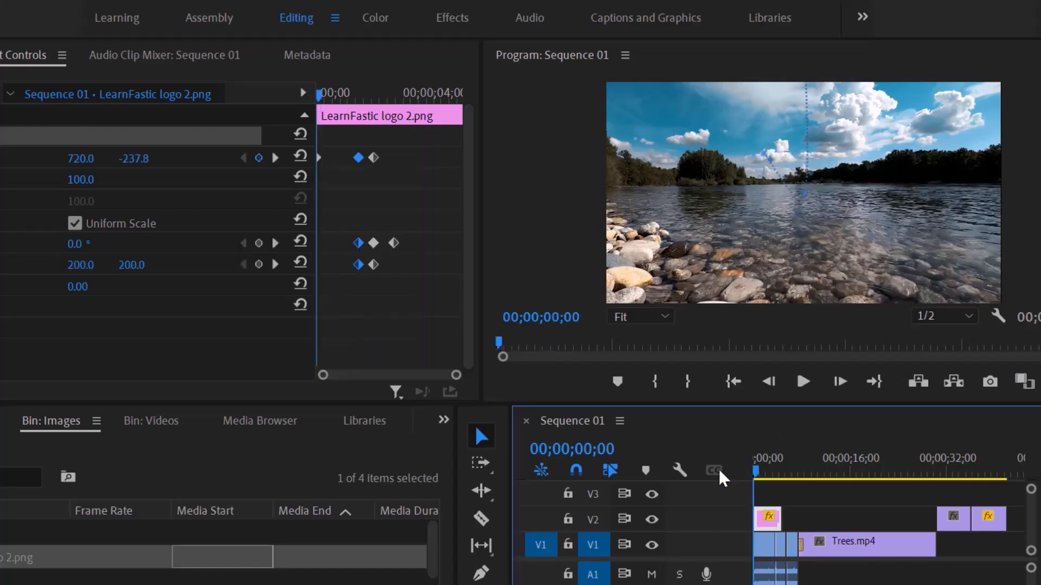
pyautogui.click(801, 382)
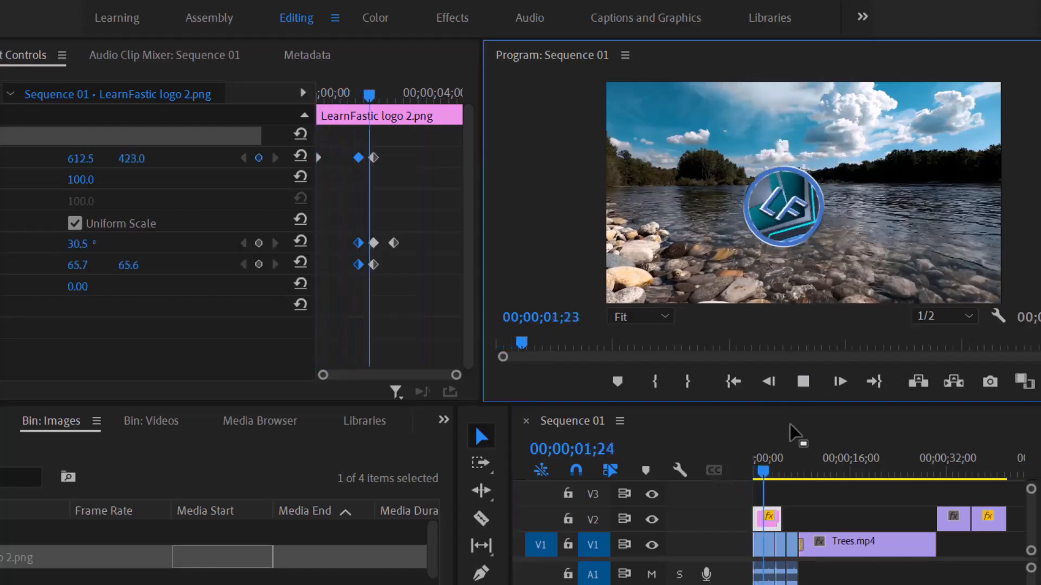
pyautogui.press('space')
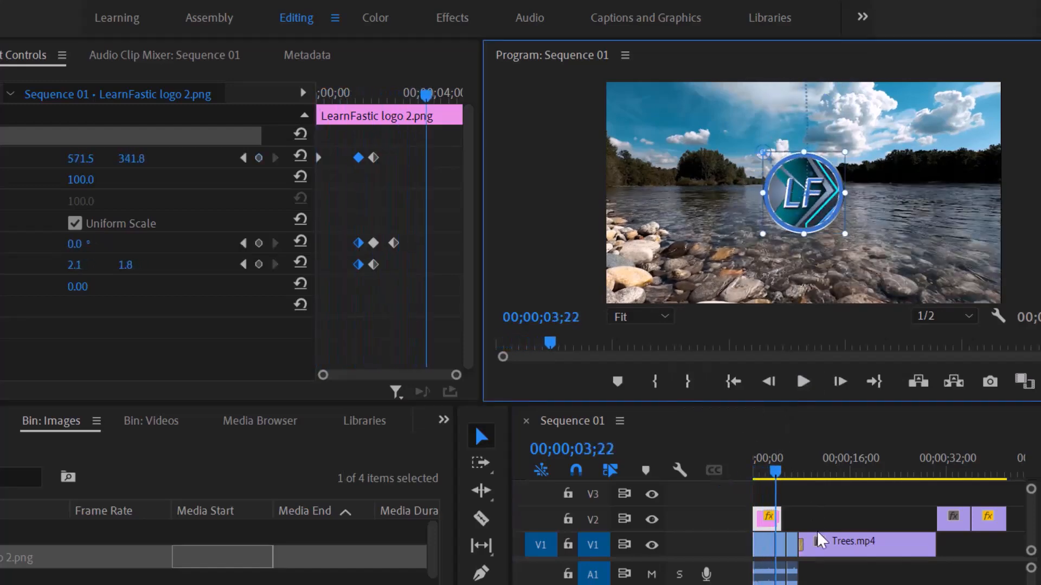
# - Add the text "Blue Sky" over the sky in the program view at 00;00;00;19 with the Type tool
pyautogui.press('F10')
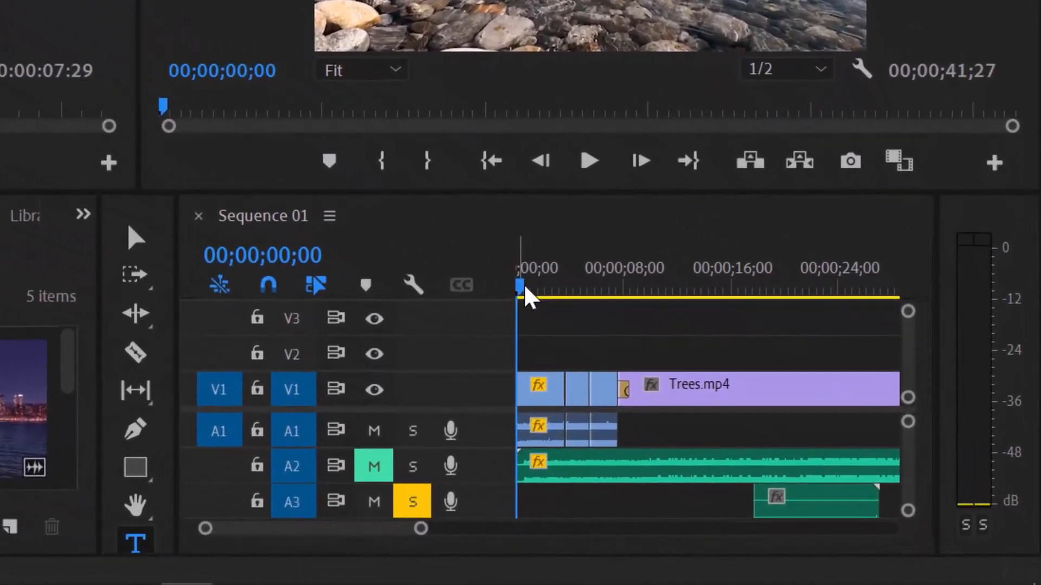
pyautogui.click(571, 321)
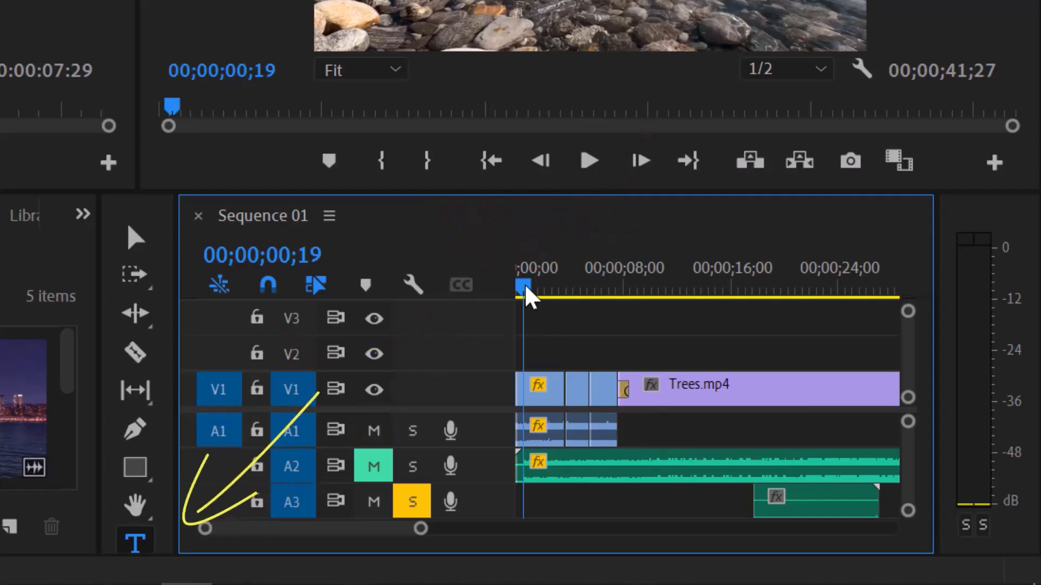
pyautogui.click(135, 542)
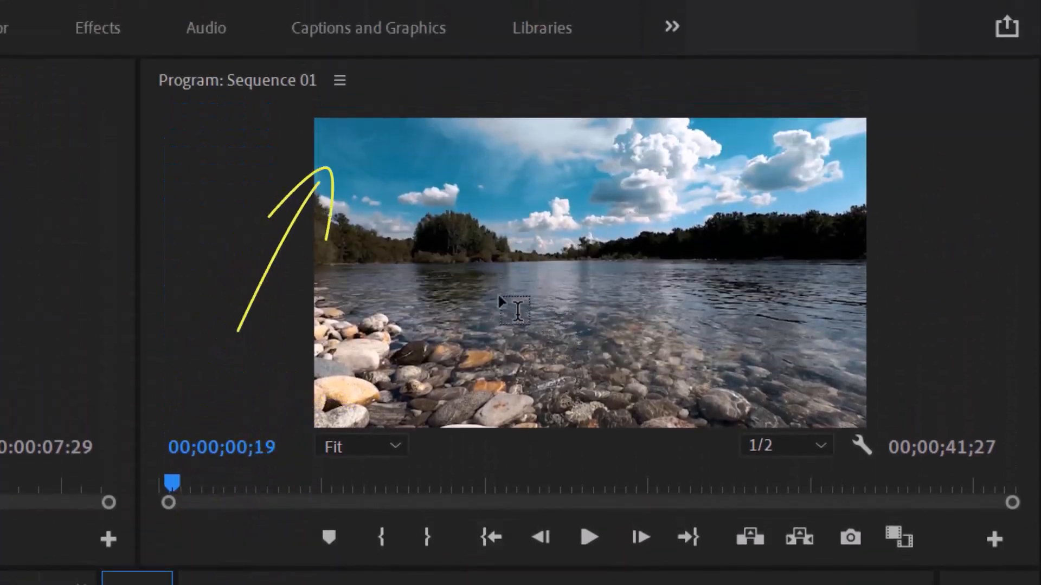
pyautogui.click(448, 185)
pyautogui.write('Blue Sky')
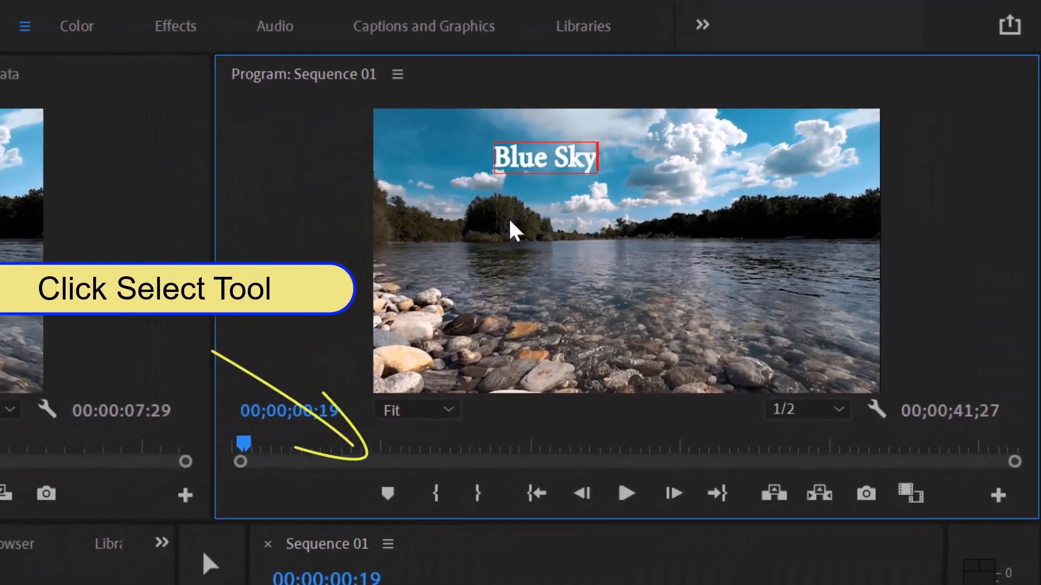
# - Center-align the Blue Sky text and enlarge it across the upper sky, with font size 175 and a scale of about 158%
pyautogui.click(211, 560)
pyautogui.click(100, 77)
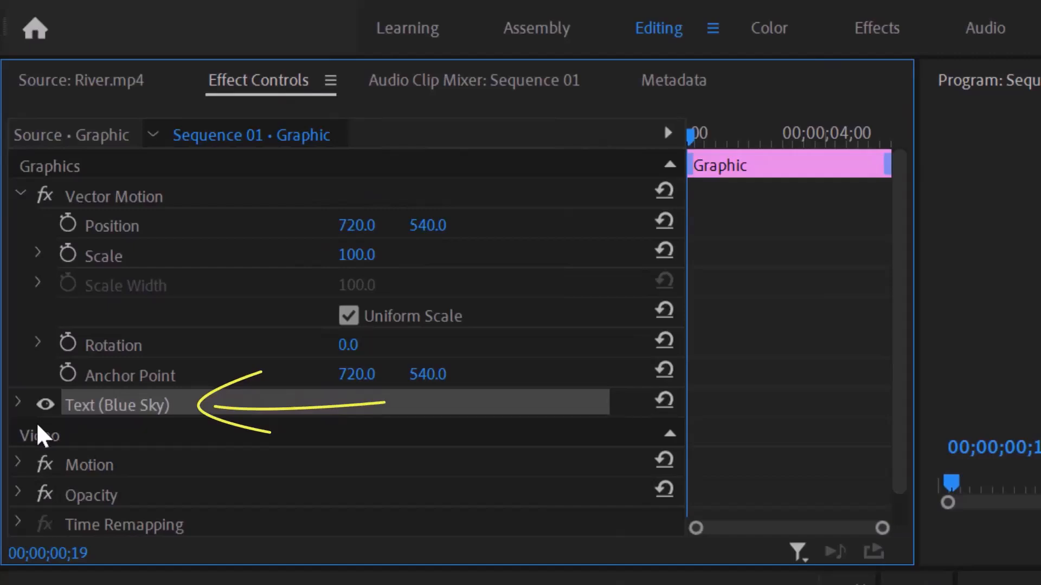
pyautogui.click(18, 403)
pyautogui.scroll(-1, 748, 380)
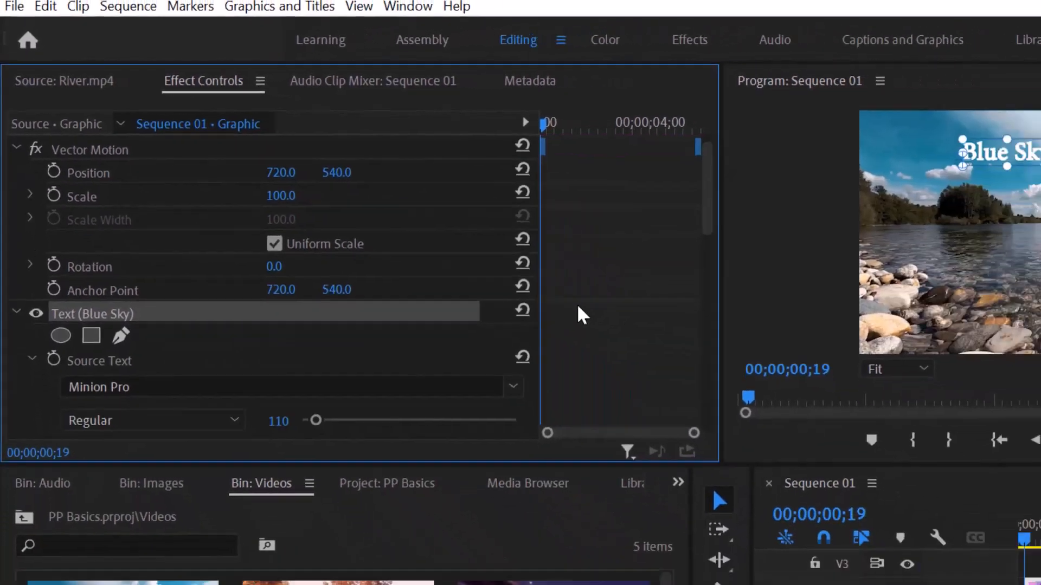
pyautogui.scroll(-3, 596, 326)
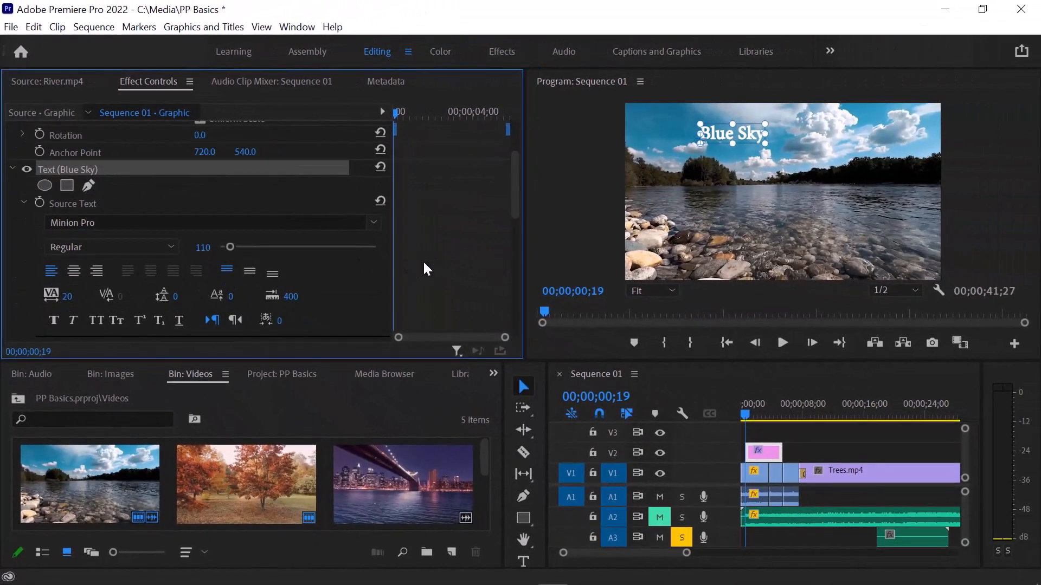
pyautogui.click(74, 271)
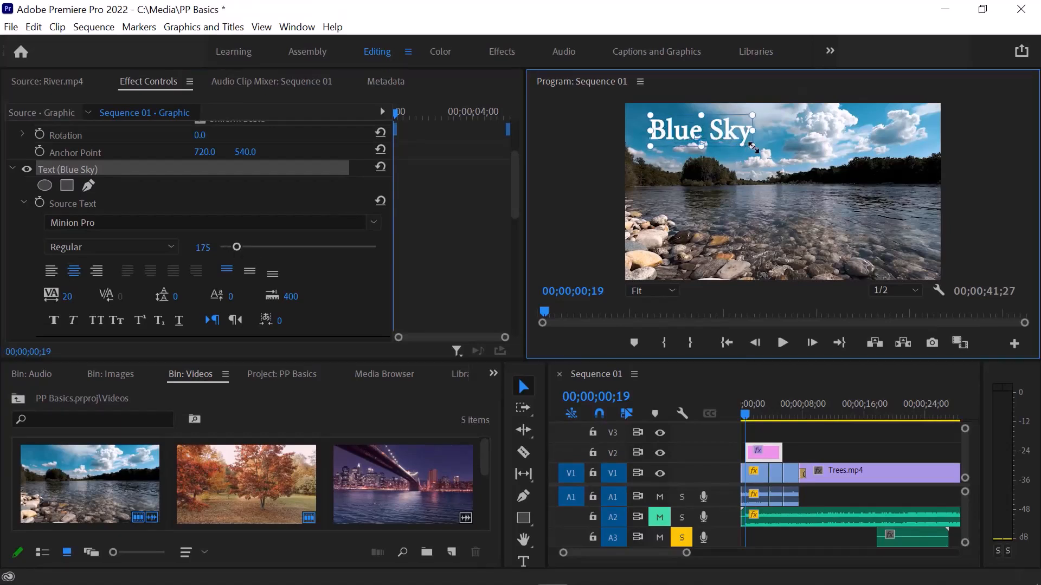
pyautogui.moveTo(699, 141); pyautogui.dragTo(804, 134)
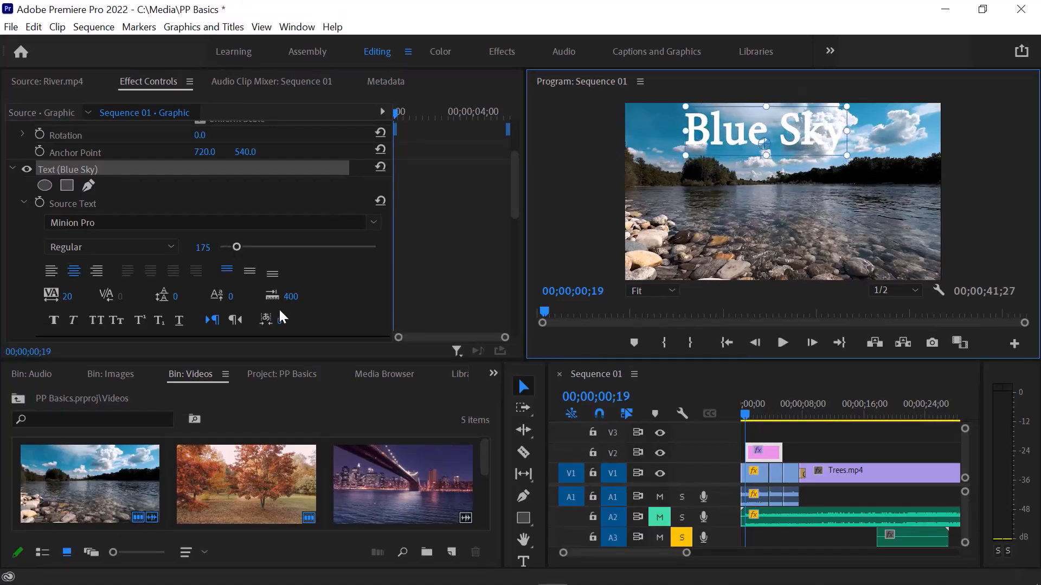
# - Set the Blue Sky text's tracking to 124 and change its fill color to red
pyautogui.moveTo(81, 306); pyautogui.dragTo(138, 306)
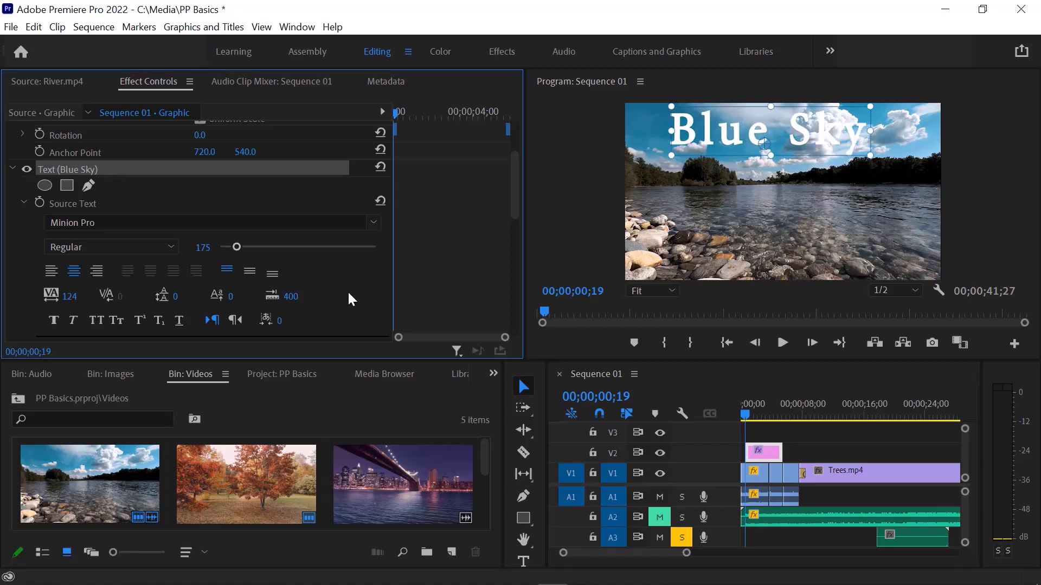
pyautogui.scroll(-5, 349, 294)
pyautogui.click(82, 248)
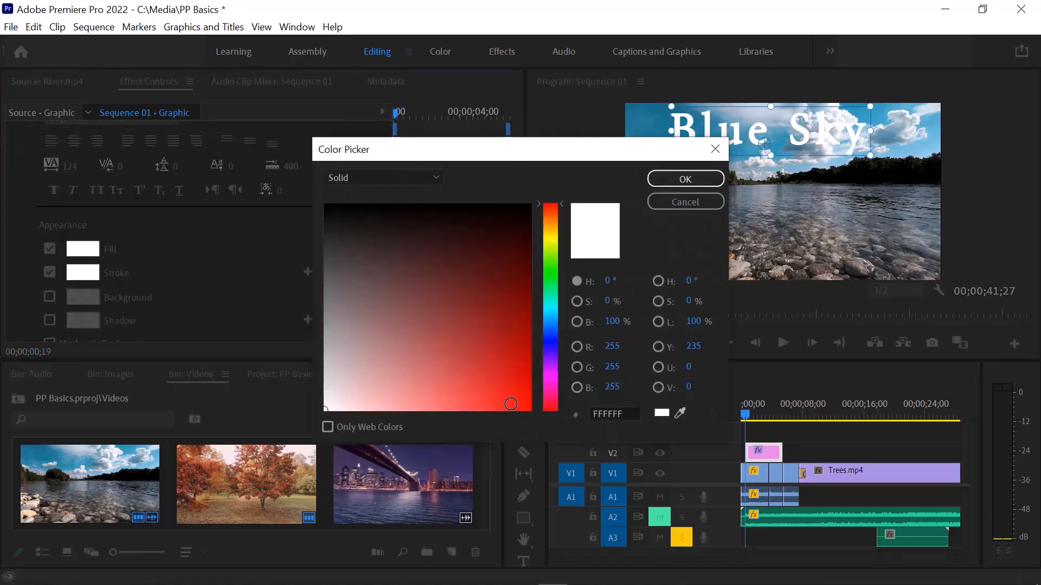
pyautogui.click(522, 405)
pyautogui.click(686, 180)
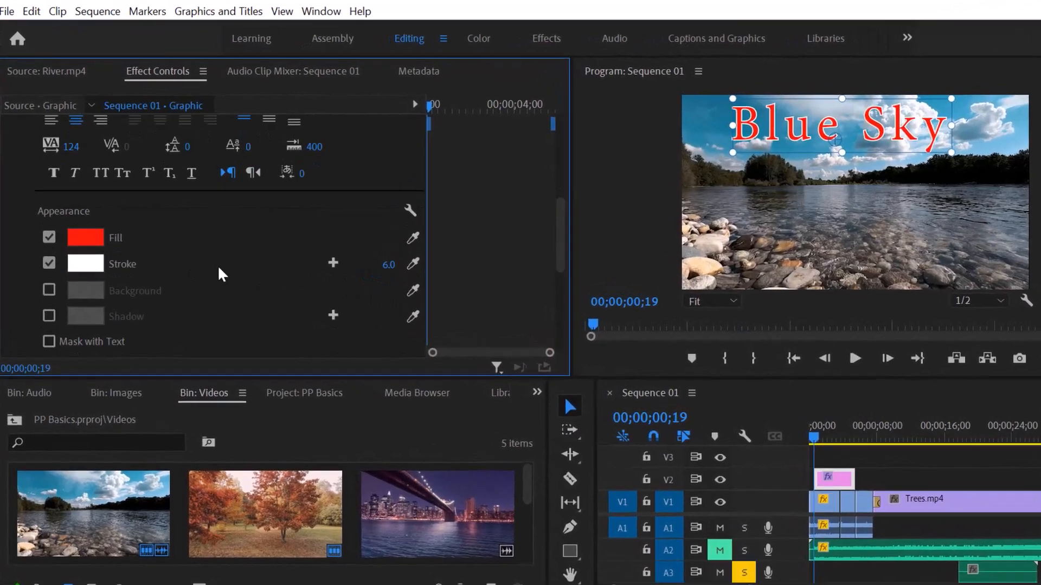
# - Switch to the Effects workspace and center the Blue Sky text horizontally in the frame with the Essential Graphics editing options
pyautogui.scroll(-5, 203, 264)
pyautogui.scroll(8, 255, 281)
pyautogui.scroll(3, 308, 309)
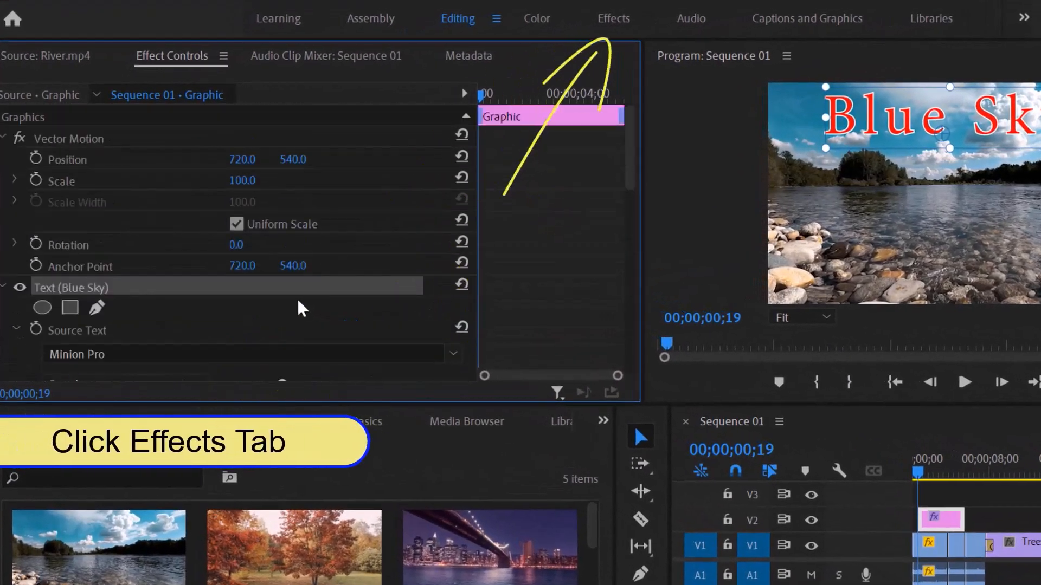
pyautogui.click(614, 18)
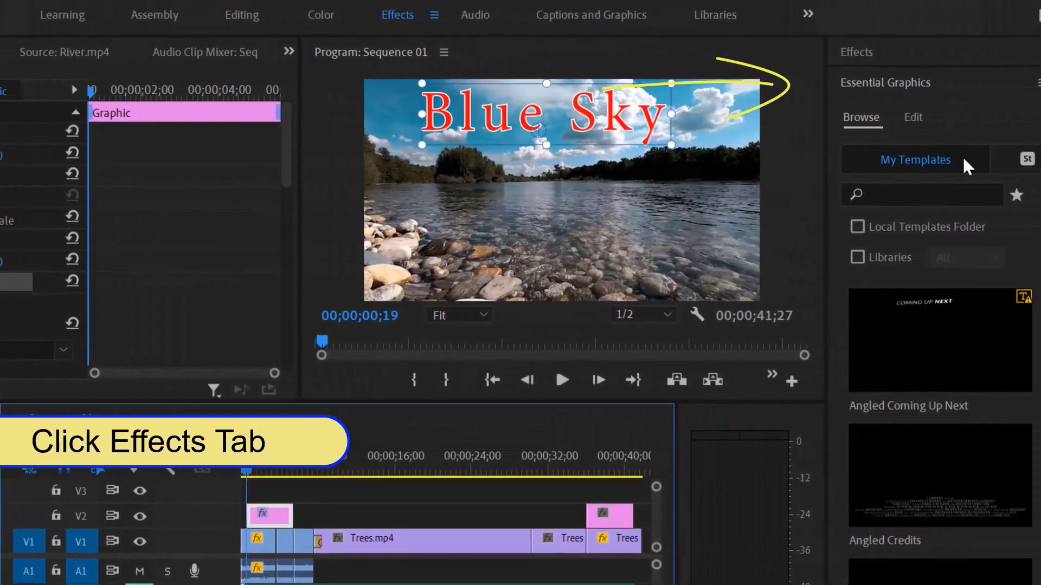
pyautogui.click(913, 117)
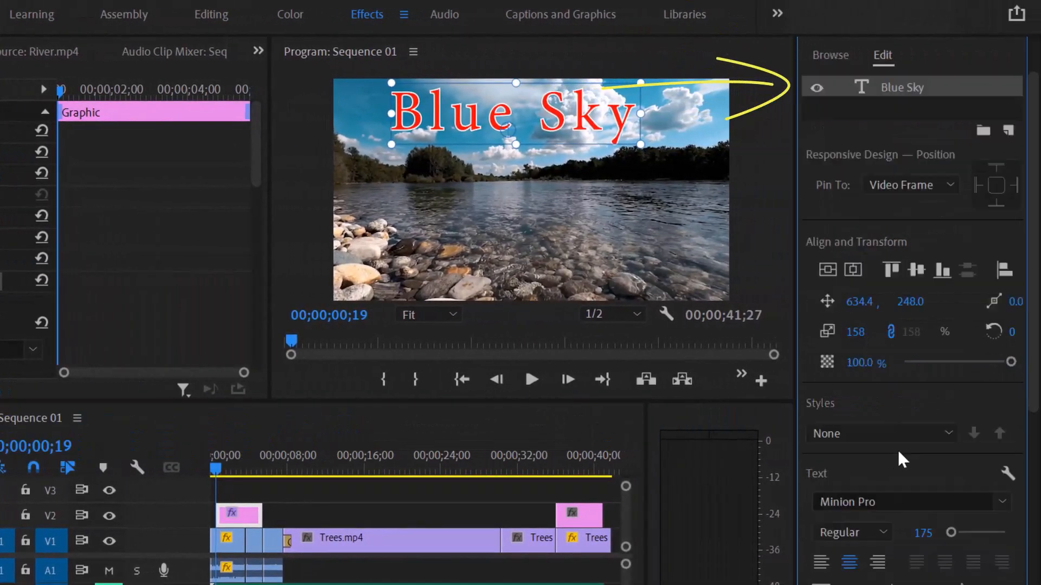
pyautogui.click(830, 269)
pyautogui.hotkey('ctrl', 'z')
pyautogui.scroll(-2, 902, 401)
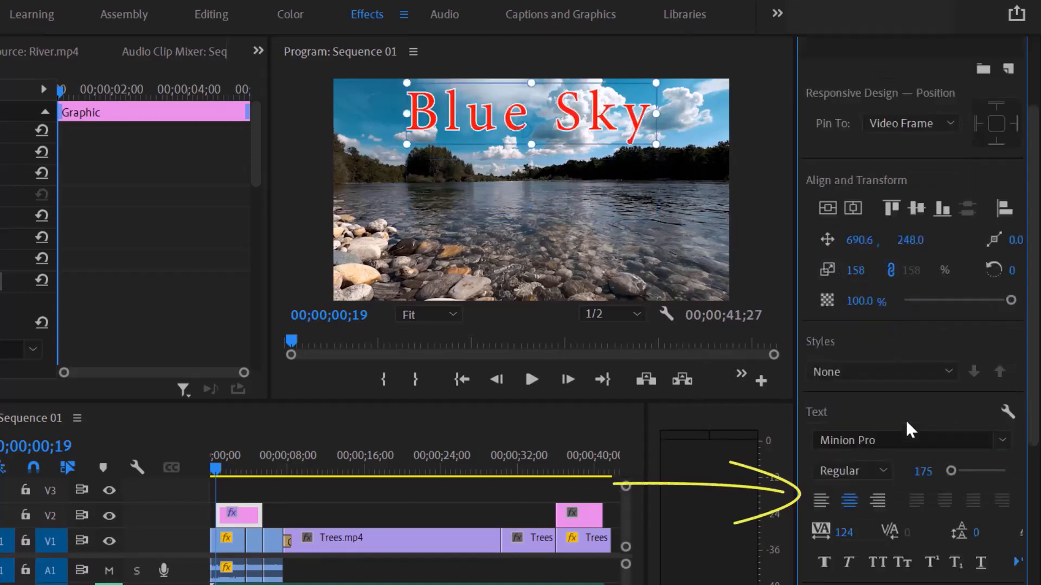
# - Change the Blue Sky text's font to Milano LET and its fill color to green
pyautogui.click(1001, 441)
pyautogui.scroll(3, 792, 216)
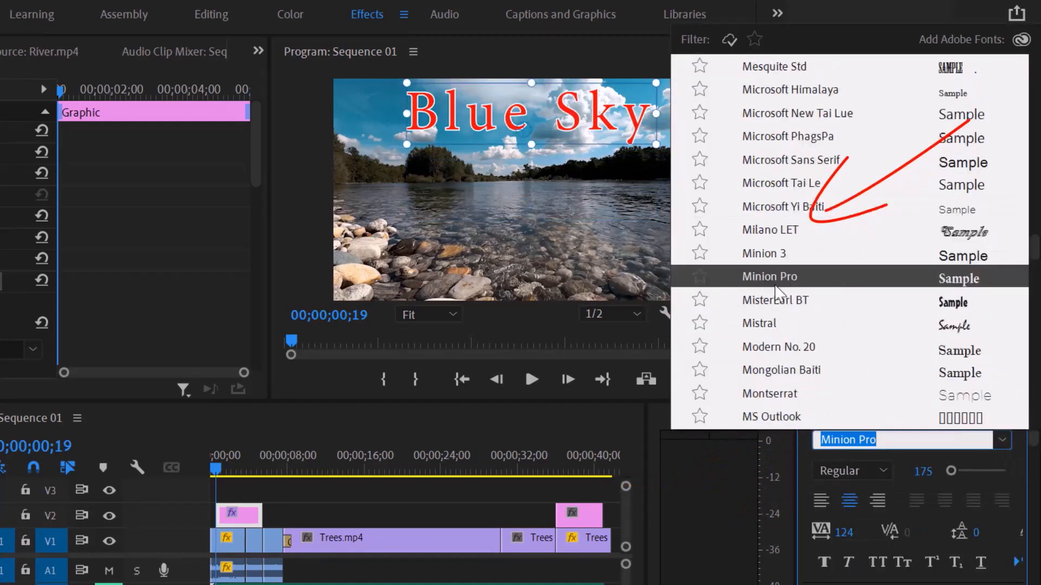
pyautogui.click(769, 229)
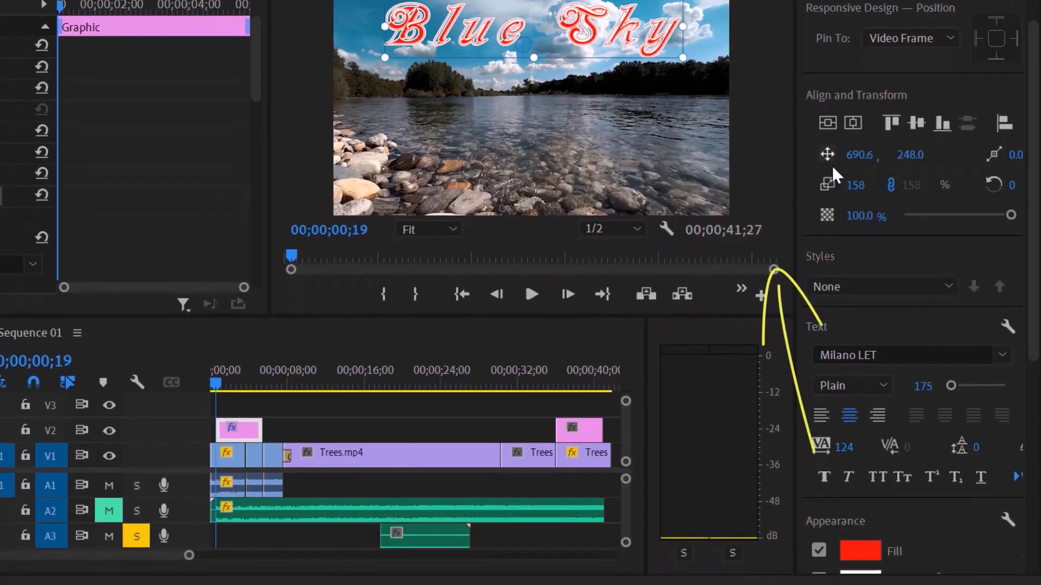
pyautogui.click(861, 552)
pyautogui.click(432, 218)
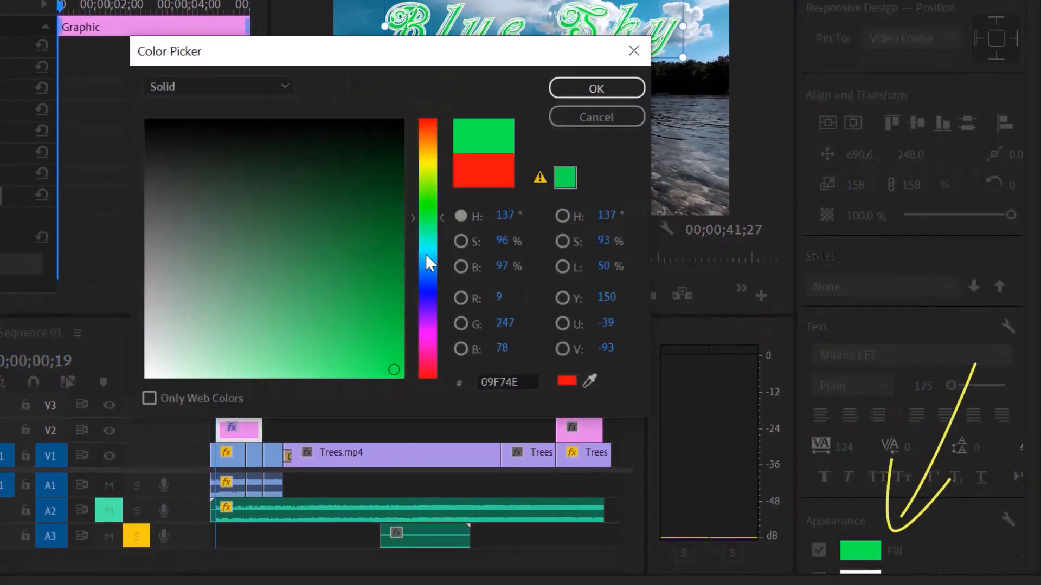
pyautogui.click(379, 350)
pyautogui.click(596, 88)
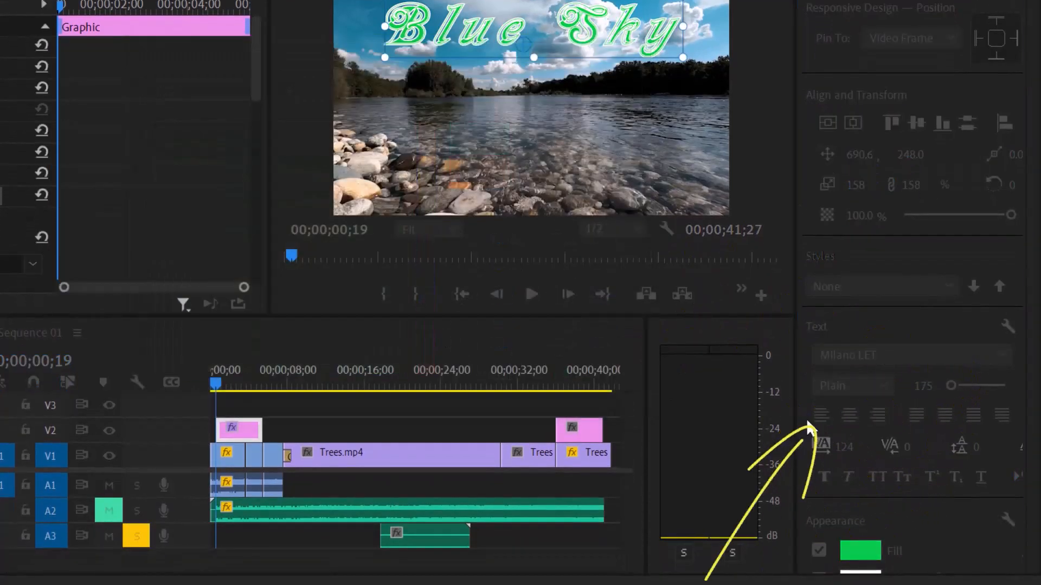
# - Change the Blue Sky text's stroke color to blue, hex 162DE5
pyautogui.scroll(-2, 911, 433)
pyautogui.click(861, 519)
pyautogui.click(432, 286)
pyautogui.click(379, 340)
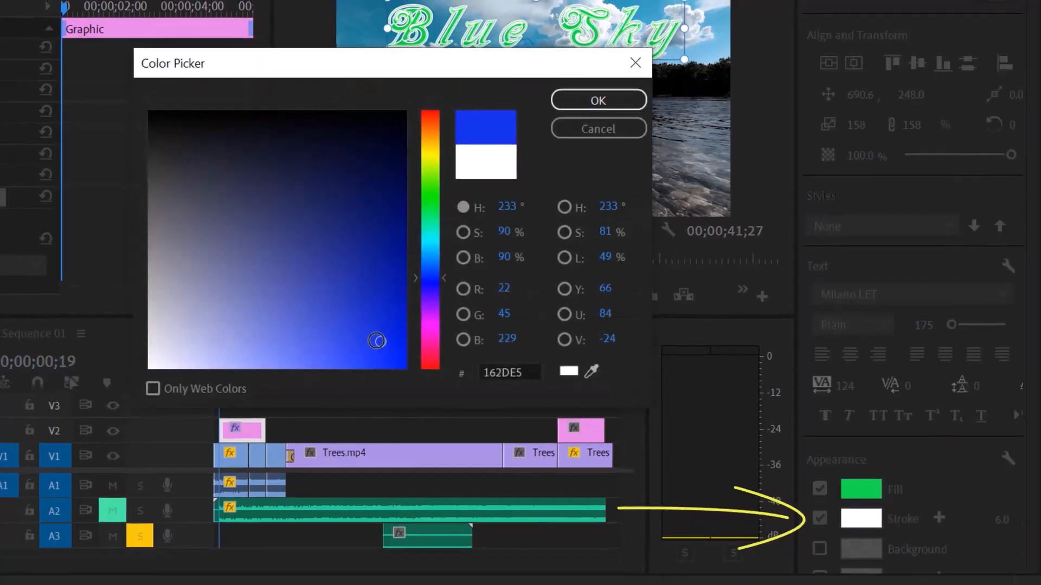
pyautogui.click(596, 99)
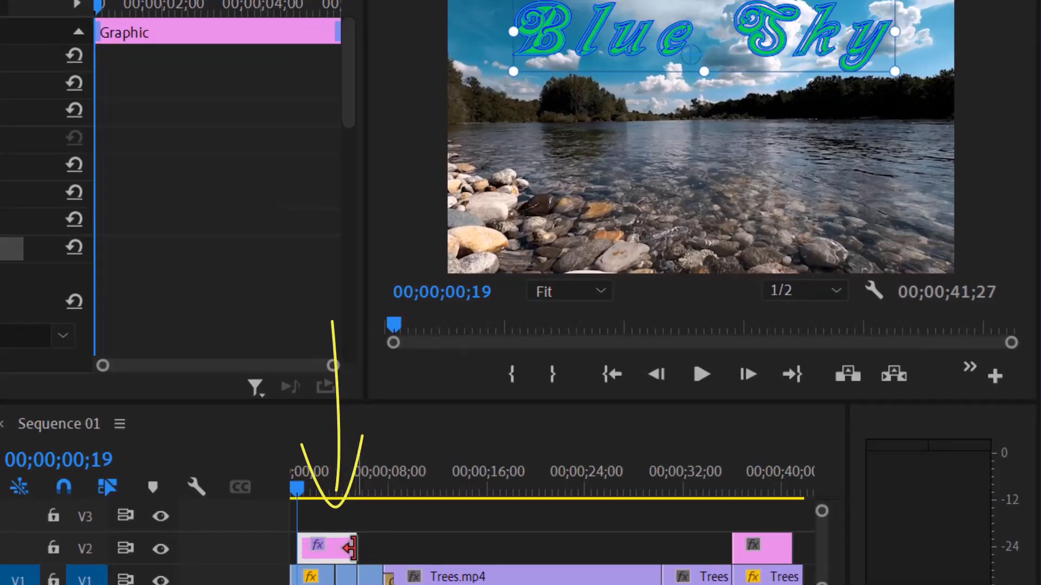
# - Apply a dissolve video transition to both the start and the end of the Blue Sky graphic clip on V2
pyautogui.moveTo(351, 548)
pyautogui.mouseDown()
pyautogui.moveTo(480, 548)
pyautogui.moveTo(349, 549)
pyautogui.mouseUp()
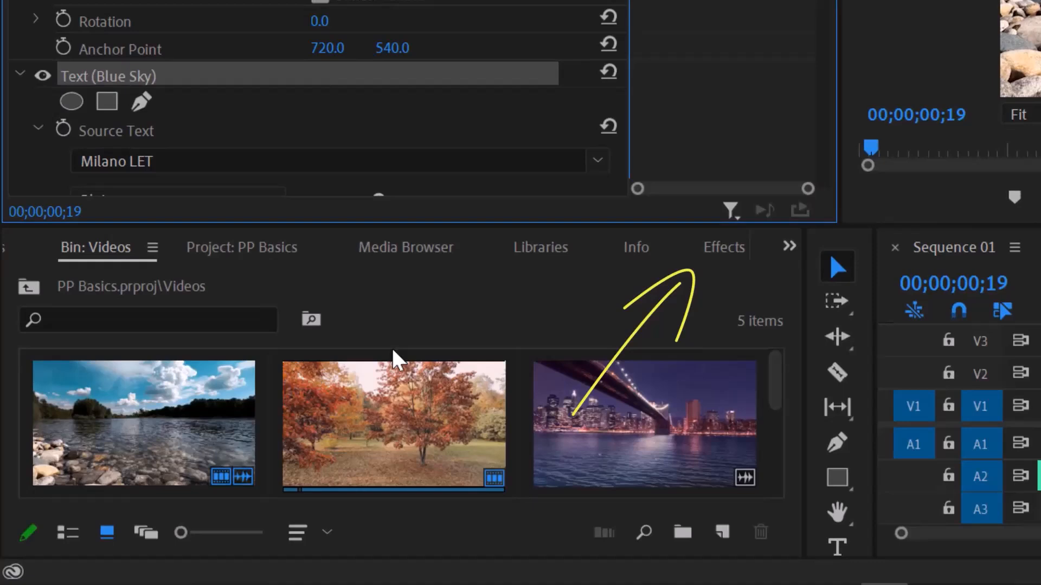
pyautogui.click(714, 264)
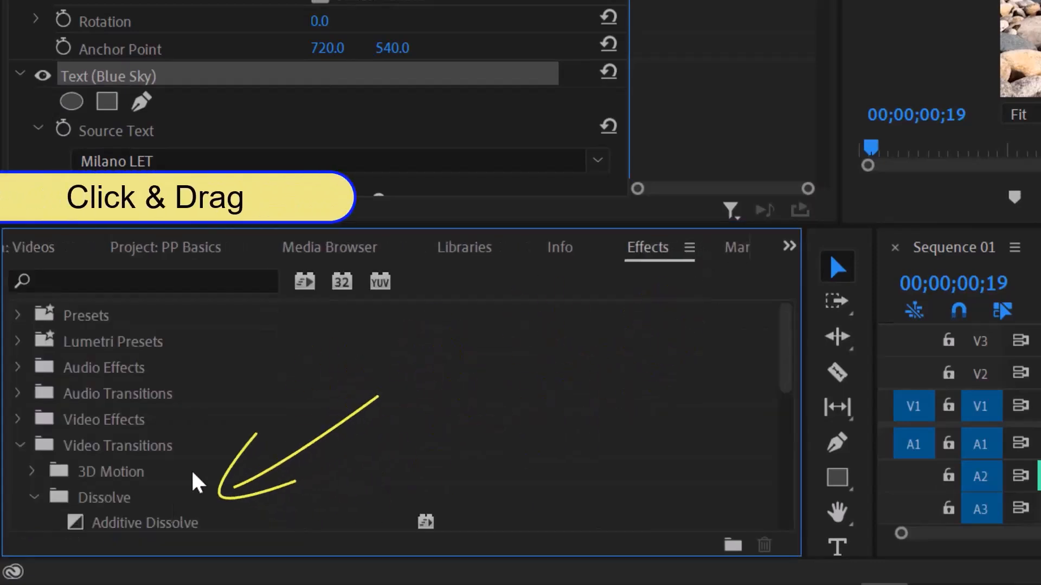
pyautogui.scroll(-2, 285, 469)
pyautogui.moveTo(113, 503)
pyautogui.mouseDown()
pyautogui.moveTo(77, 499)
pyautogui.moveTo(495, 367)
pyautogui.moveTo(567, 388)
pyautogui.moveTo(570, 377)
pyautogui.mouseUp()
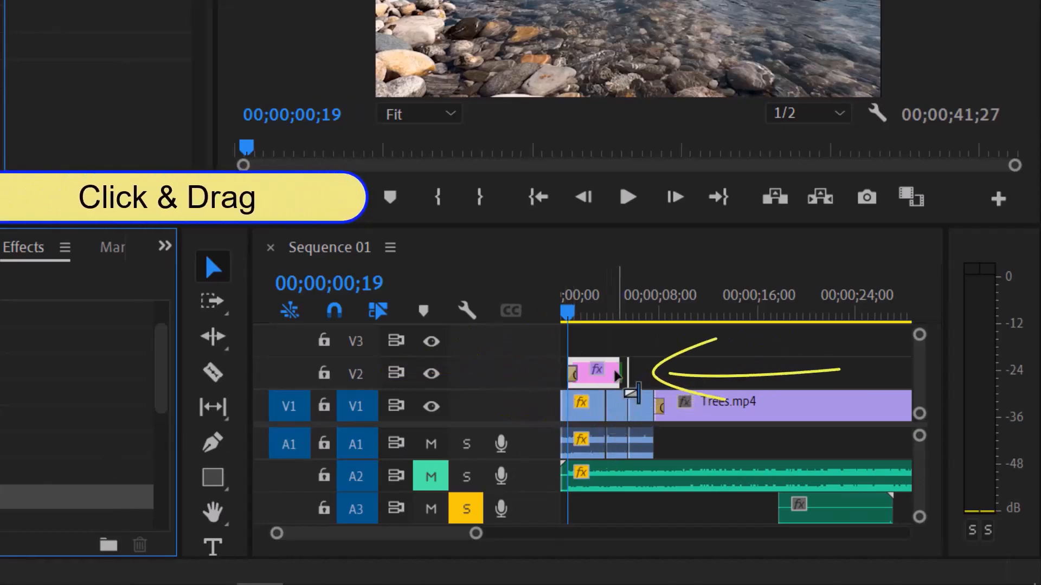
pyautogui.moveTo(615, 370); pyautogui.dragTo(616, 372)
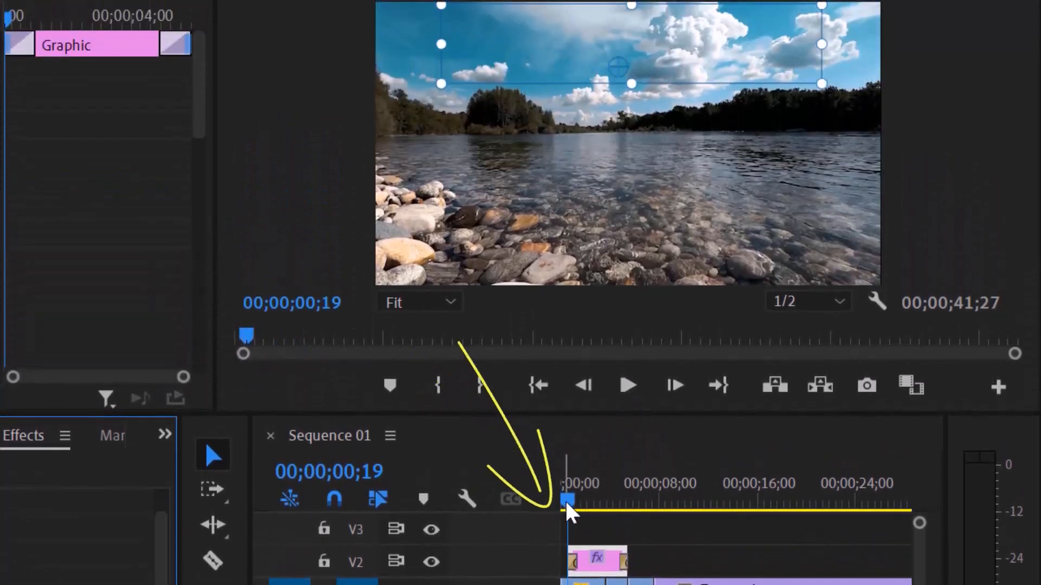
# - Play the sequence from the beginning to preview the transitions on the Blue Sky title
pyautogui.moveTo(570, 513); pyautogui.dragTo(546, 514)
pyautogui.press('space')
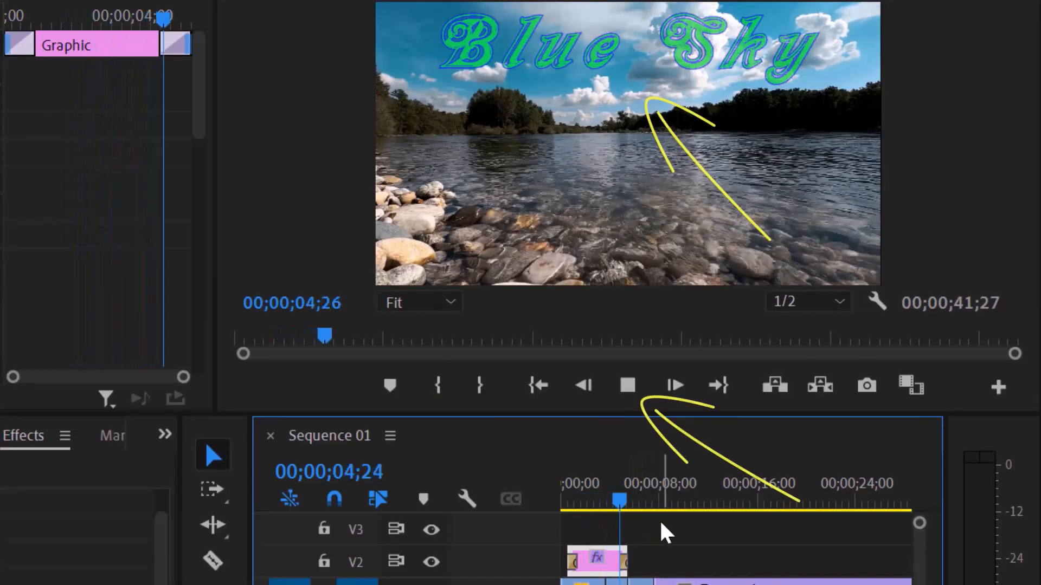
pyautogui.press('space')
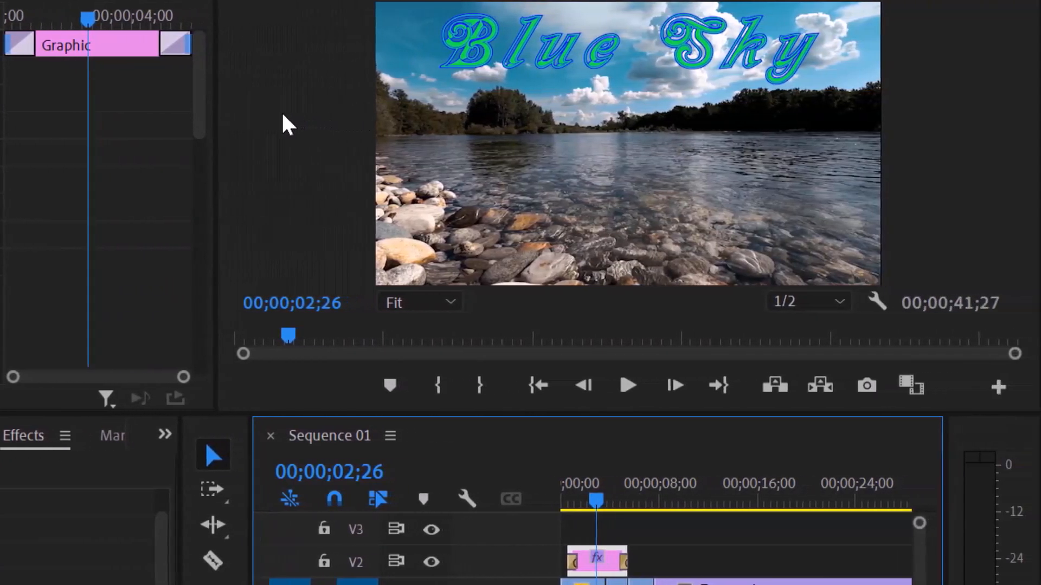
# - Enable Vector Motion Position keyframing for the Blue Sky graphic at 00;00;02;26 and set its horizontal position to -700
pyautogui.click(510, 37)
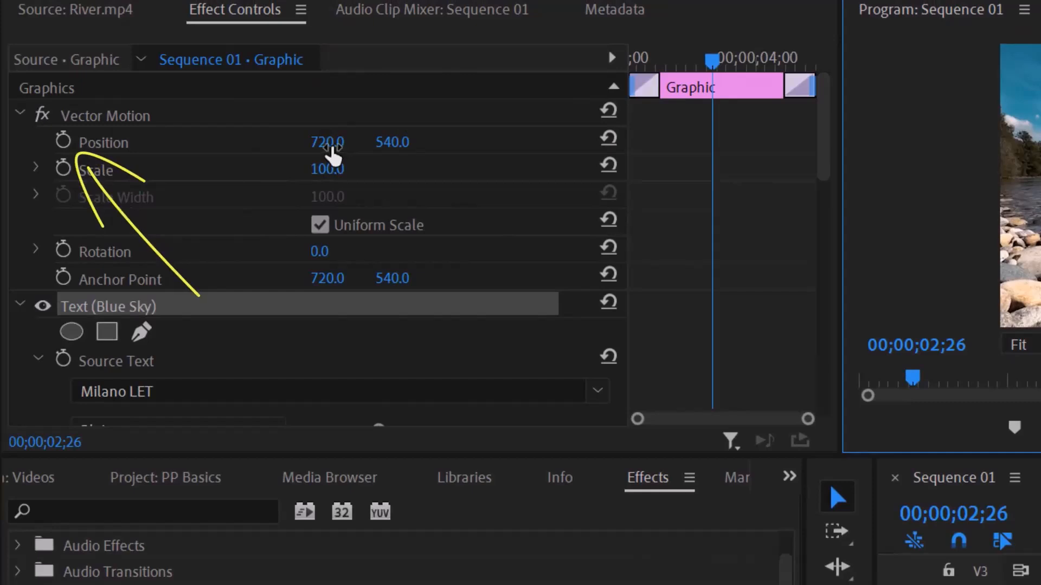
pyautogui.click(63, 140)
pyautogui.click(328, 142)
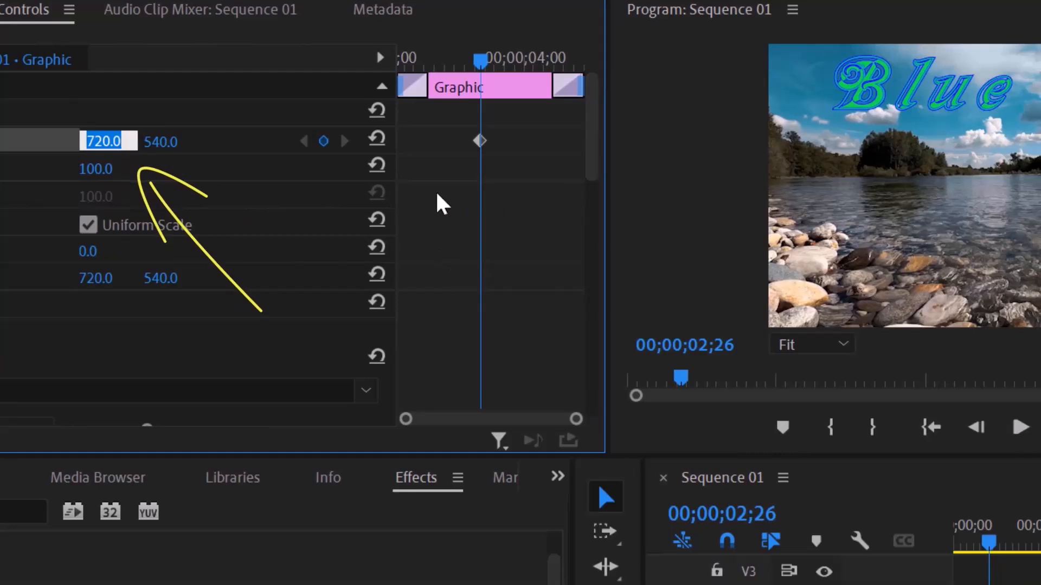
pyautogui.click(941, 125)
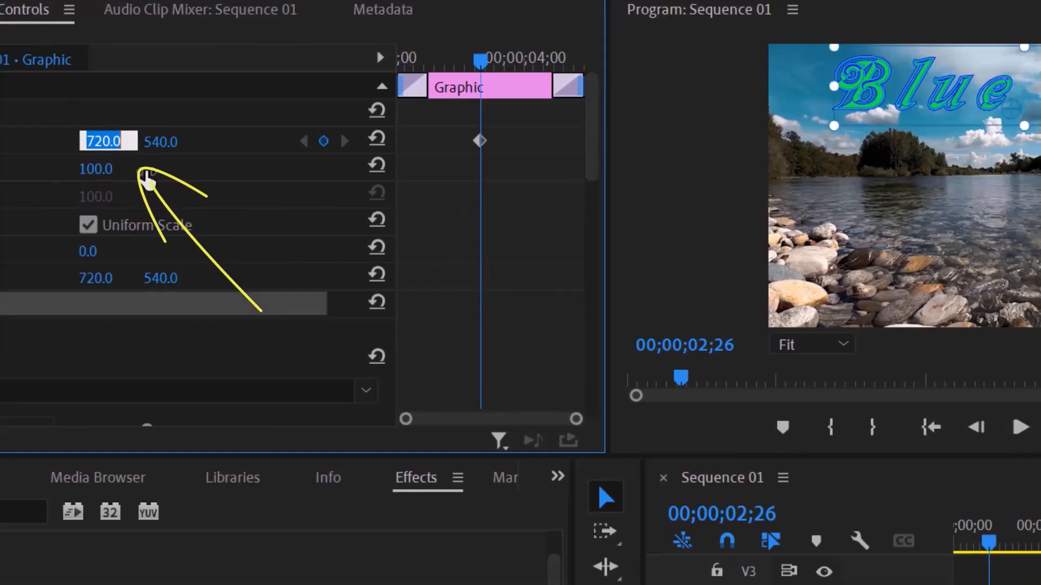
pyautogui.write('-7')
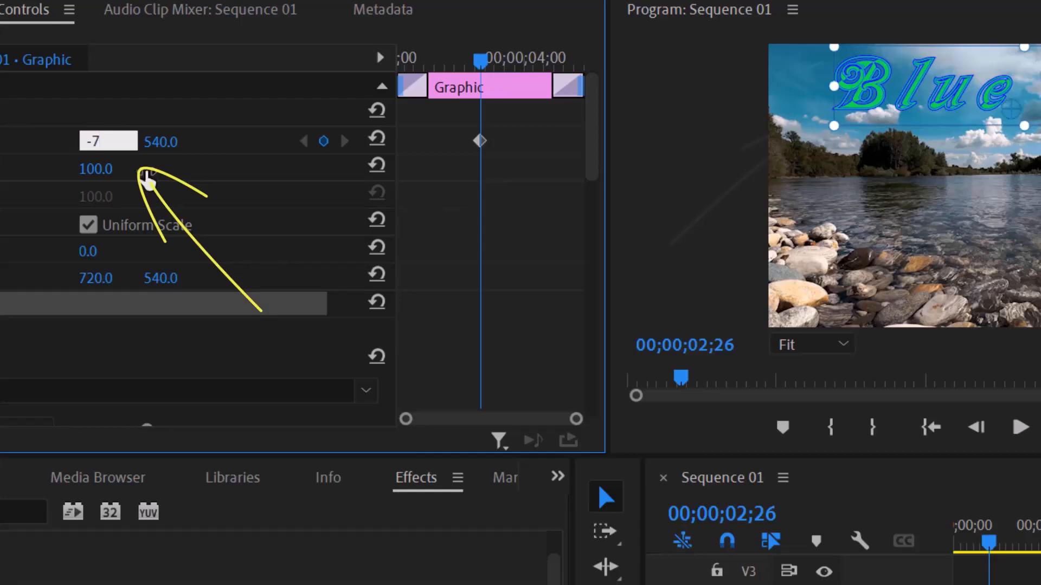
pyautogui.write('00')
pyautogui.press('Return')
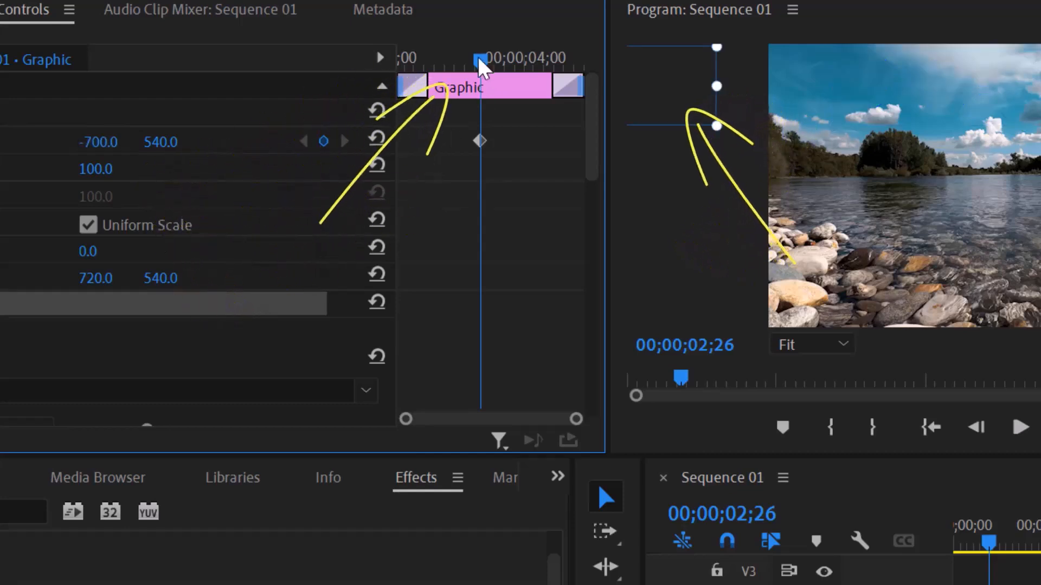
# - Add a second Position keyframe at 00;00;03;11 with the graphic's horizontal position set to 720
pyautogui.moveTo(480, 60); pyautogui.dragTo(499, 59)
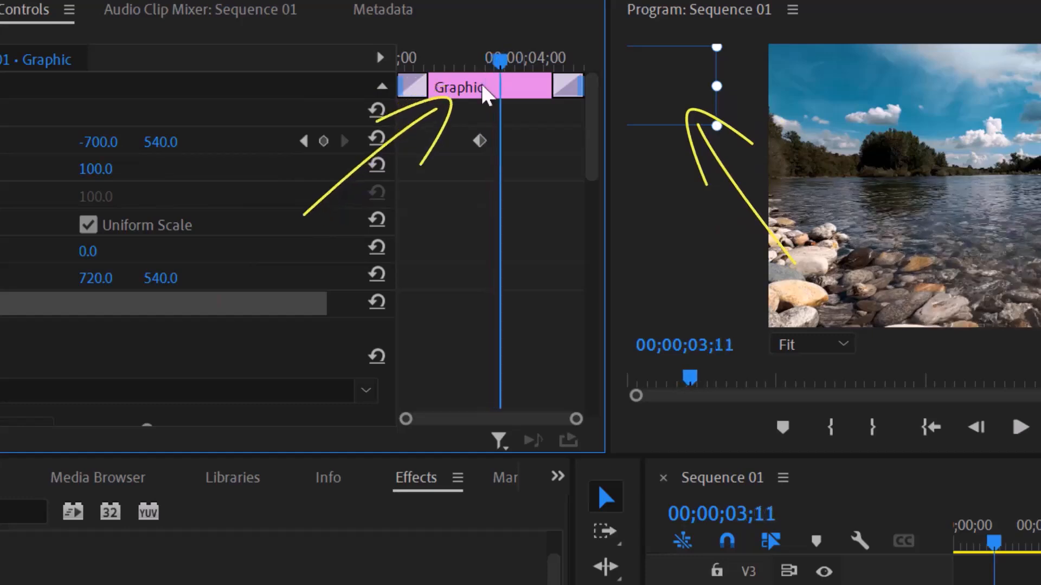
pyautogui.click(93, 143)
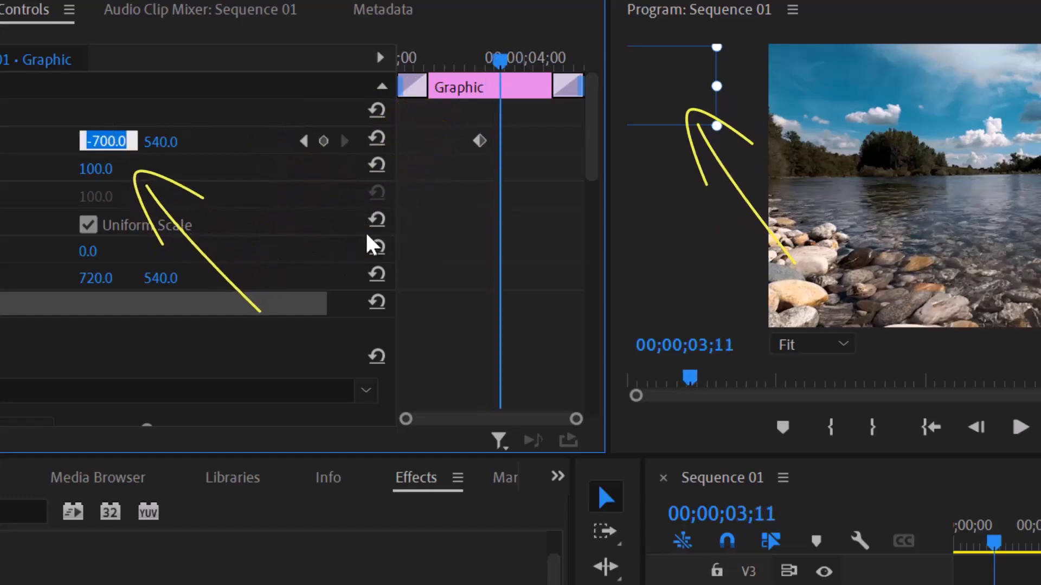
pyautogui.write('720')
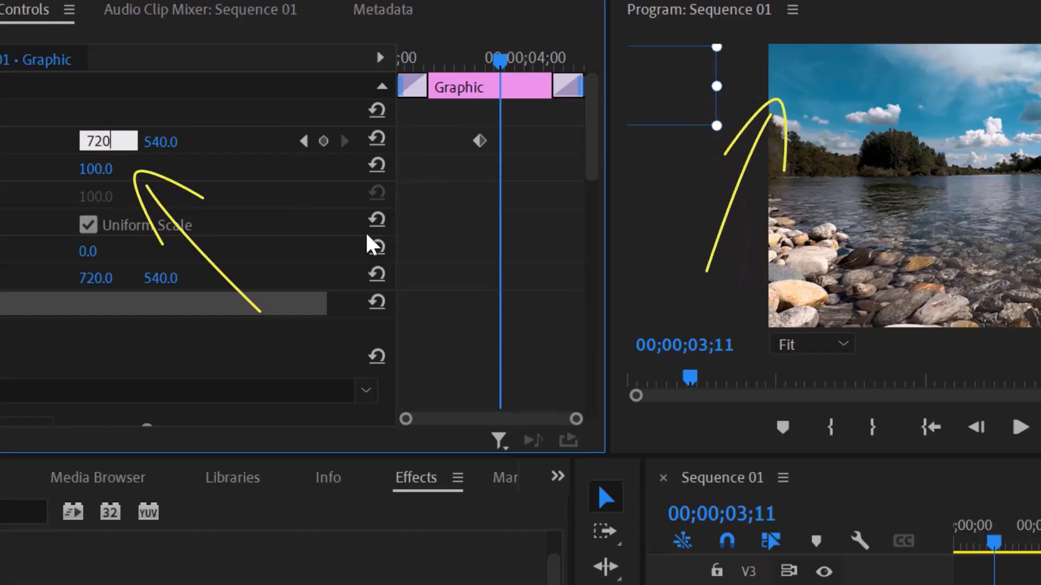
pyautogui.press('Return')
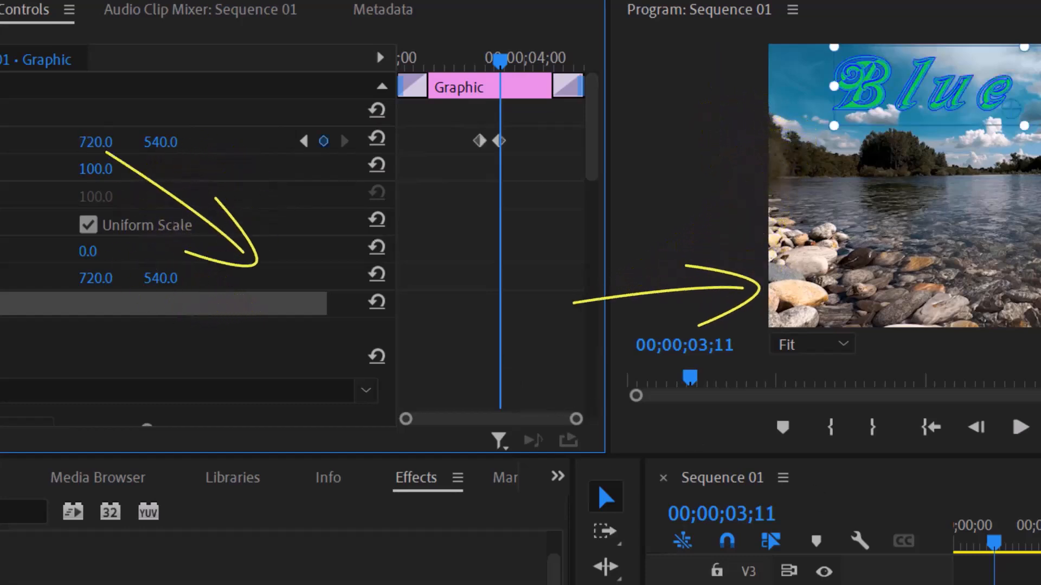
# - Play the sequence from near its start to preview the Blue Sky title's position animation
pyautogui.moveTo(993, 545); pyautogui.dragTo(962, 574)
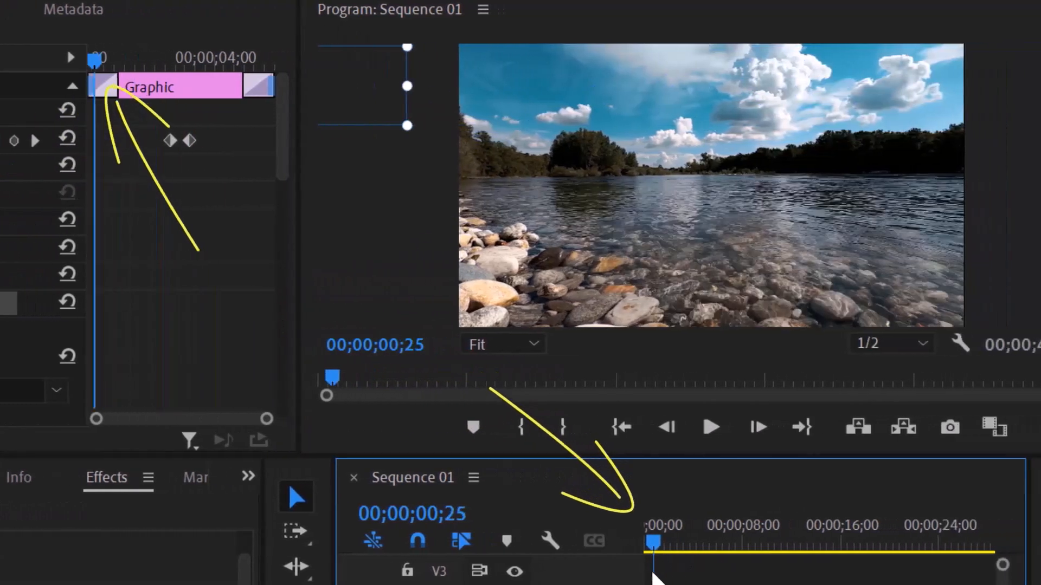
pyautogui.moveTo(656, 578); pyautogui.dragTo(649, 580)
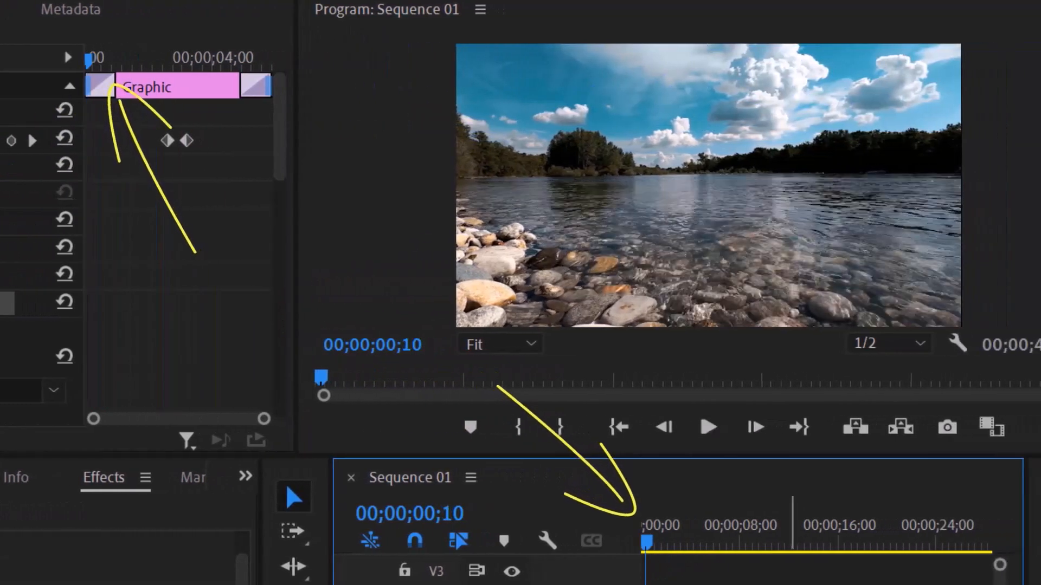
pyautogui.press('space')
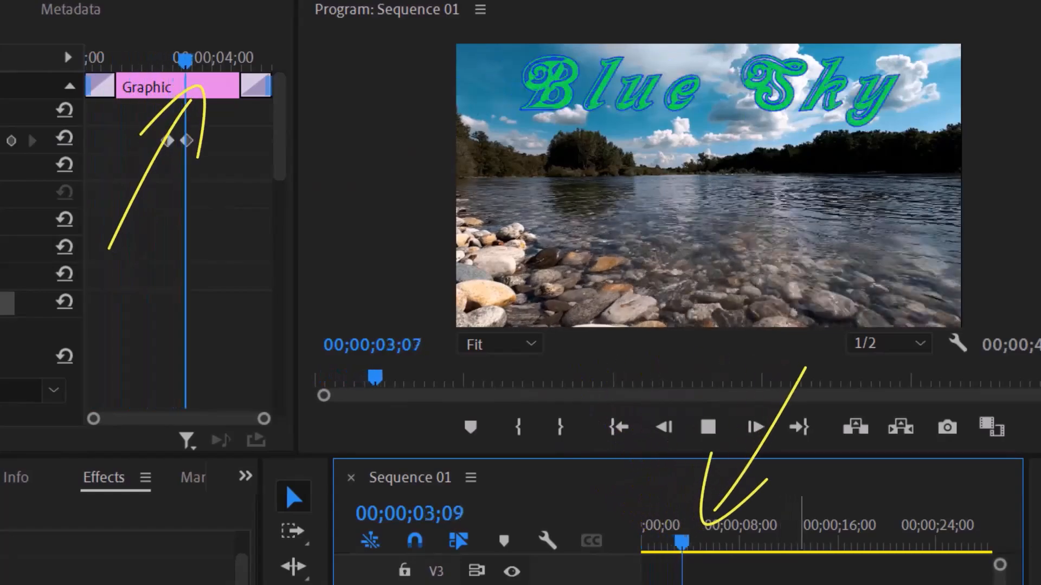
pyautogui.press('space')
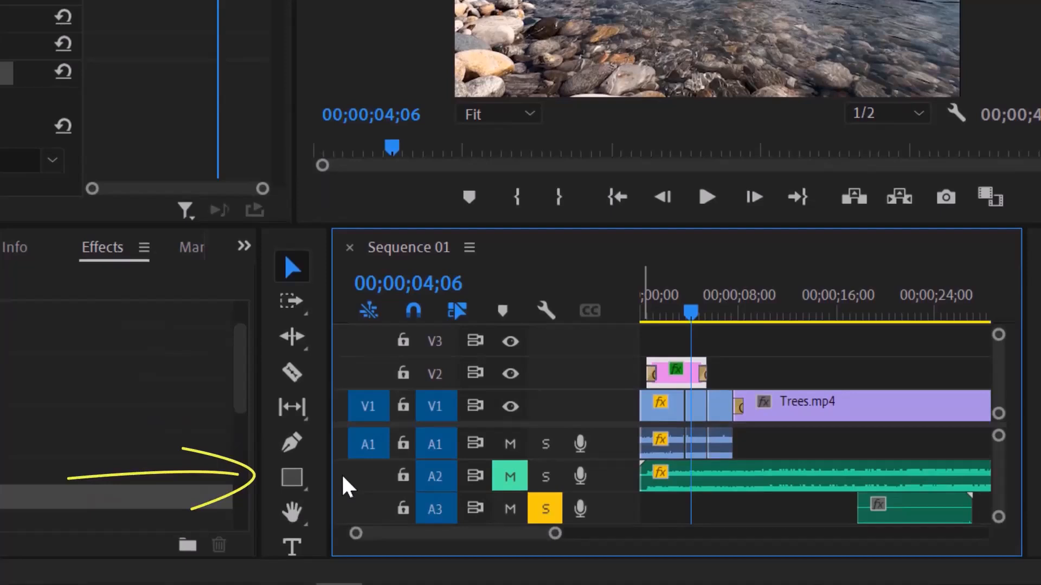
# - Draw a square about 360 by 360 with the Rectangle tool over the stones in the frame at 00;00;04;06
pyautogui.click(289, 483)
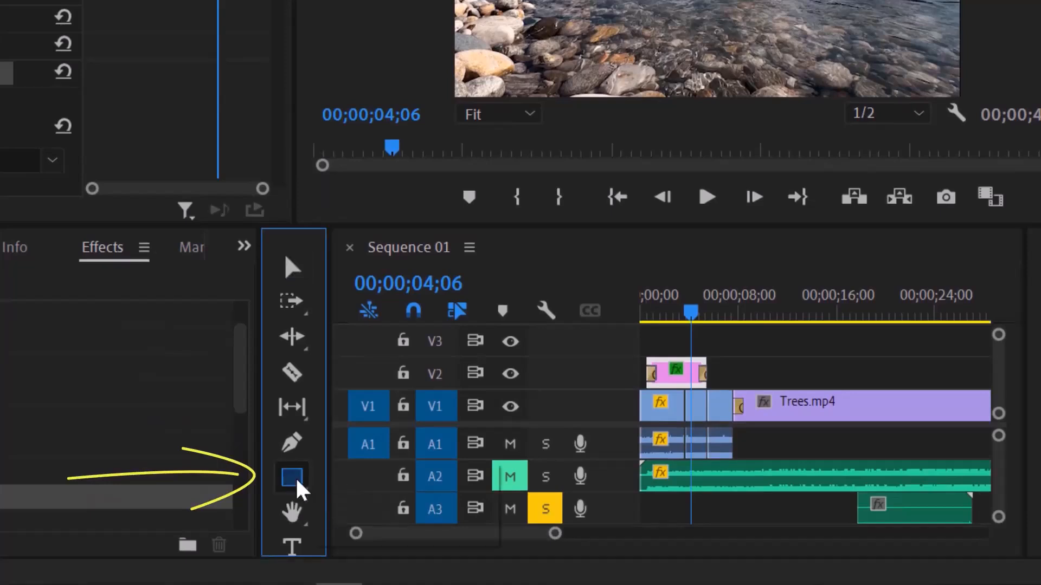
pyautogui.click(296, 479)
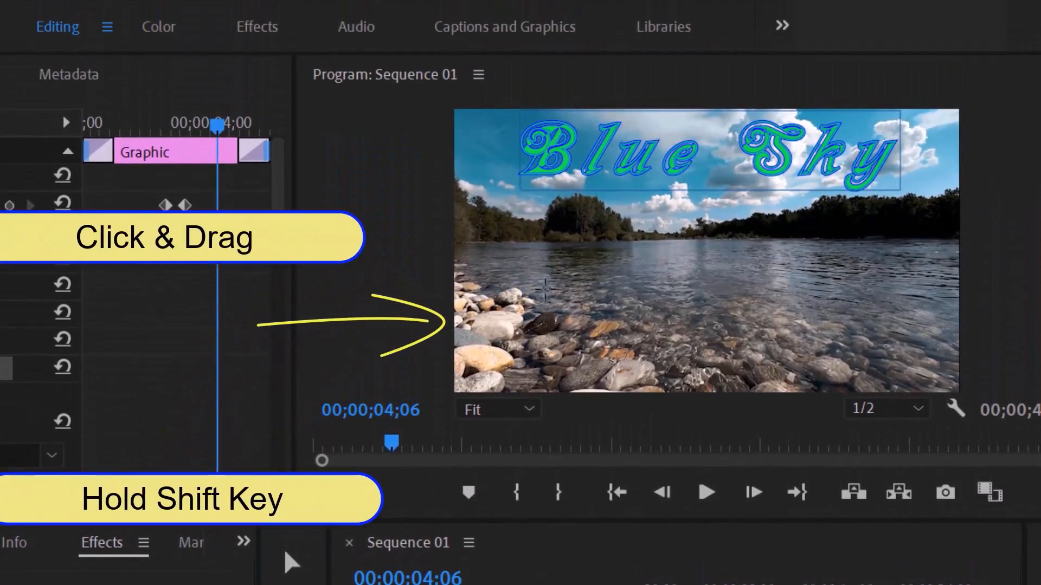
pyautogui.moveTo(495, 248); pyautogui.dragTo(590, 338)
# - Switch to the Captions and Graphics workspace and change the square's fill color to red
pyautogui.click(558, 30)
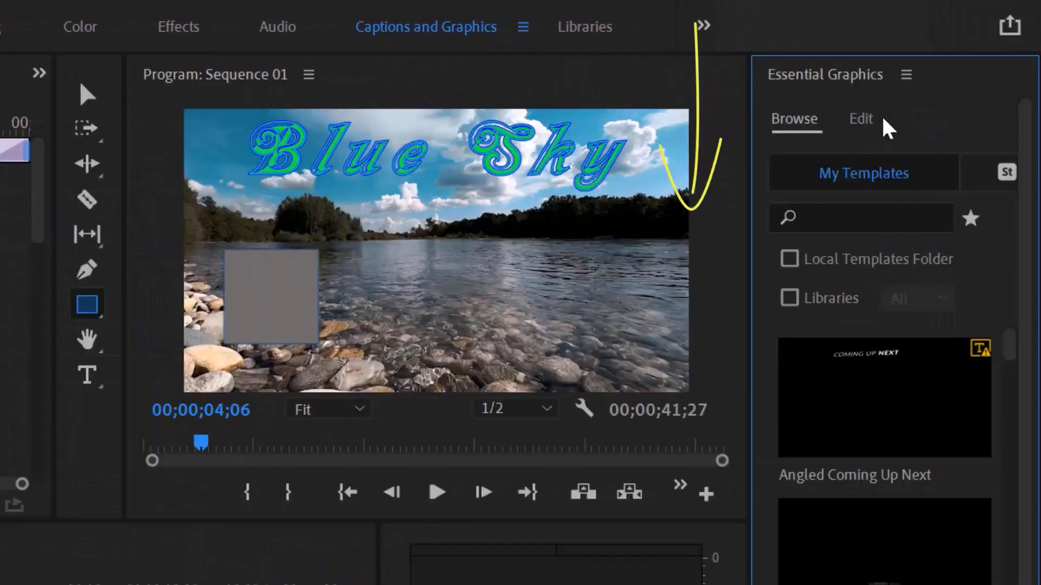
pyautogui.click(868, 125)
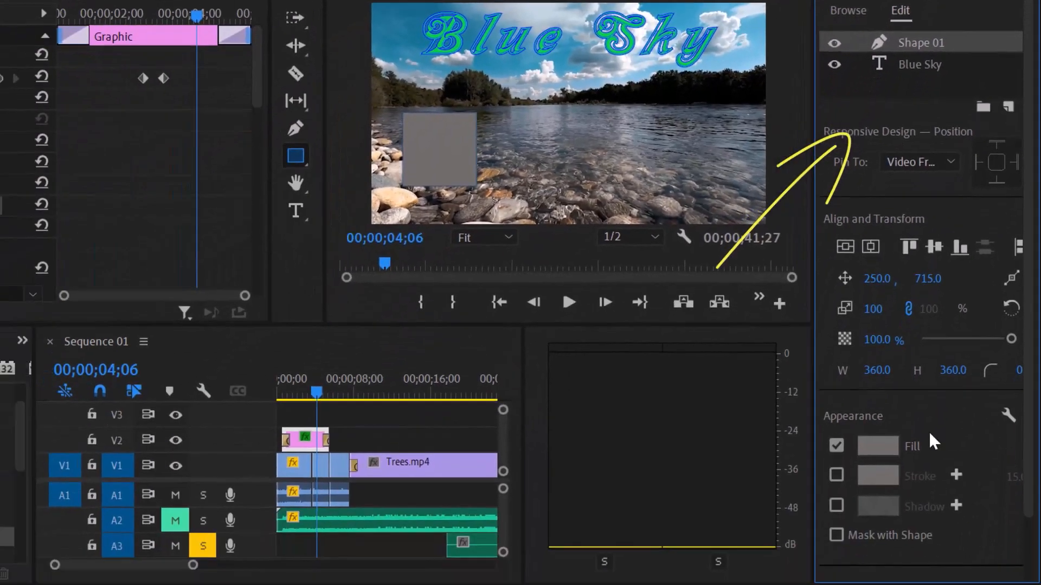
pyautogui.scroll(-2, 929, 432)
pyautogui.click(876, 406)
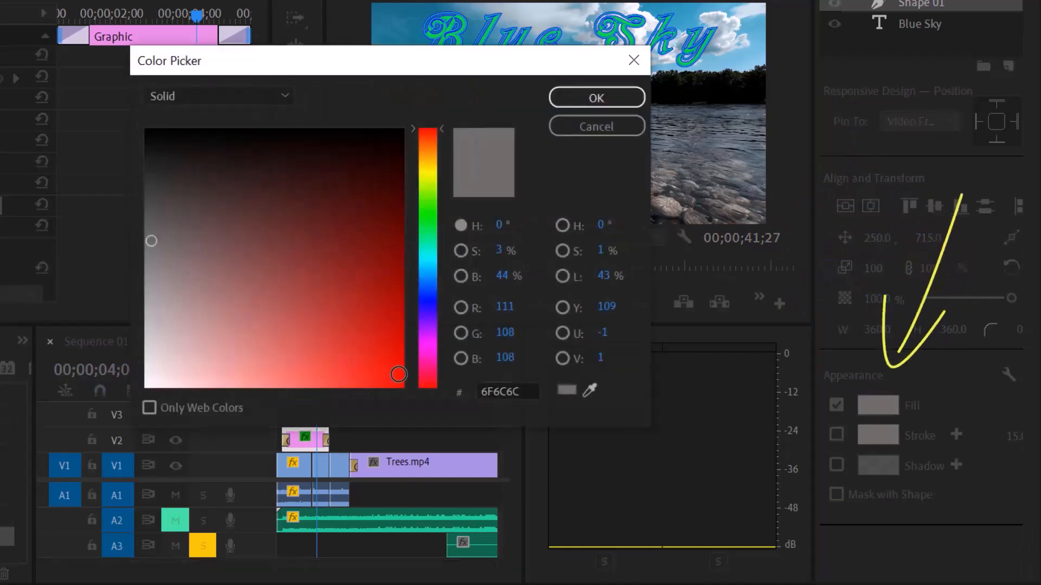
pyautogui.click(398, 374)
pyautogui.click(602, 98)
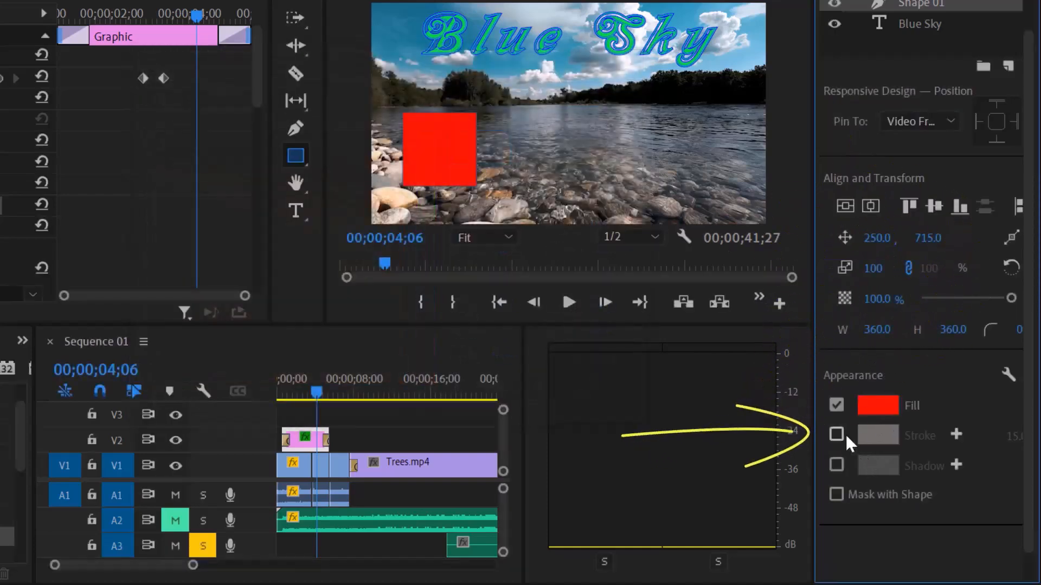
# - Enable a stroke on the red square and set the stroke color to white, FFFFFF
pyautogui.click(837, 435)
pyautogui.click(877, 435)
pyautogui.click(207, 323)
pyautogui.click(146, 374)
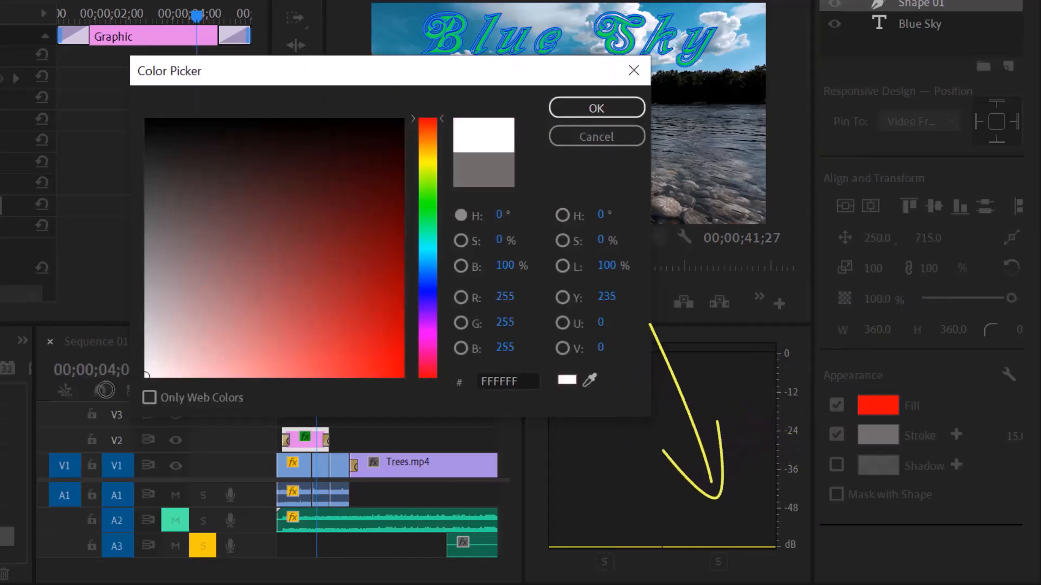
pyautogui.click(597, 108)
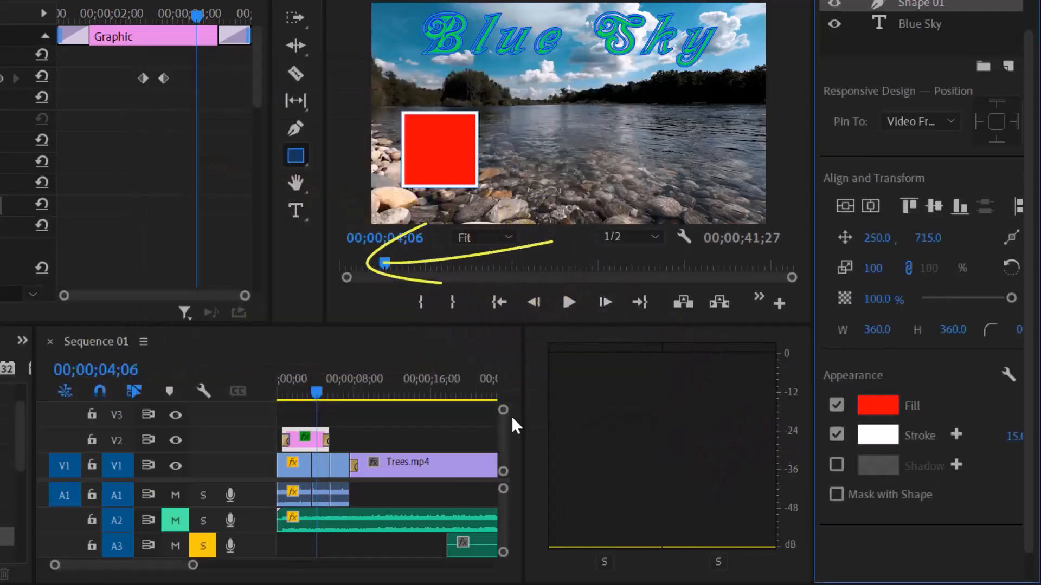
# - Draw a circle about 395 by 395 with the Ellipse tool beside the red square
pyautogui.click(297, 157)
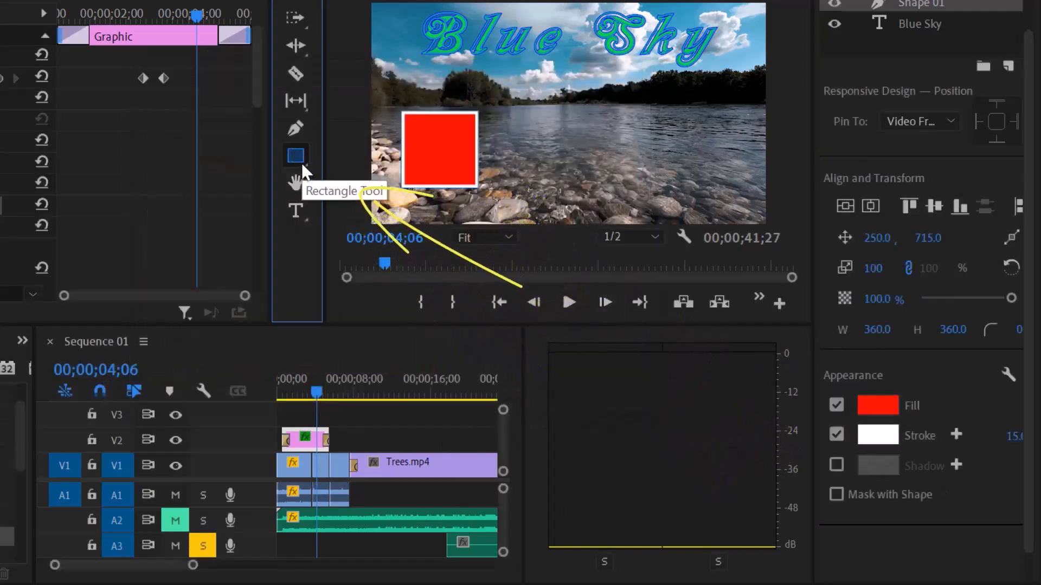
pyautogui.click(301, 161)
pyautogui.click(347, 178)
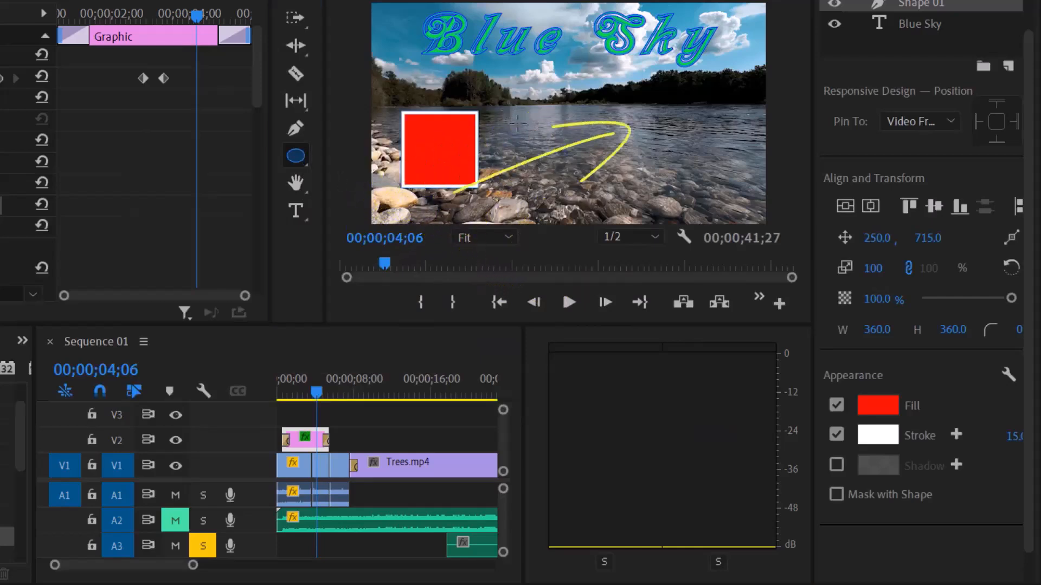
pyautogui.moveTo(517, 123); pyautogui.dragTo(589, 192)
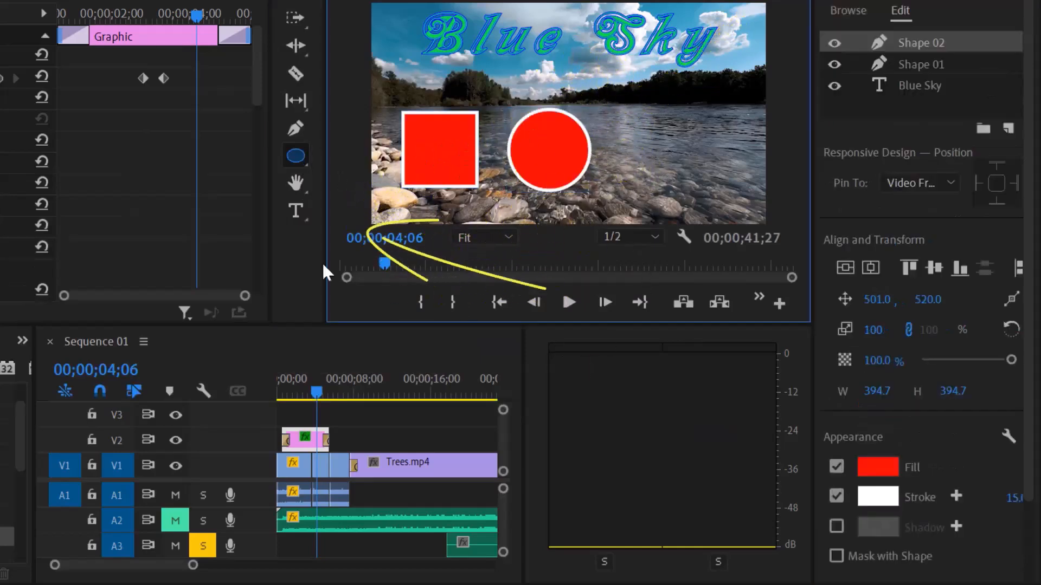
# - Draw a triangle about 400 by 347 with the Polygon tool beside the red circle
pyautogui.click(296, 157)
pyautogui.click(359, 200)
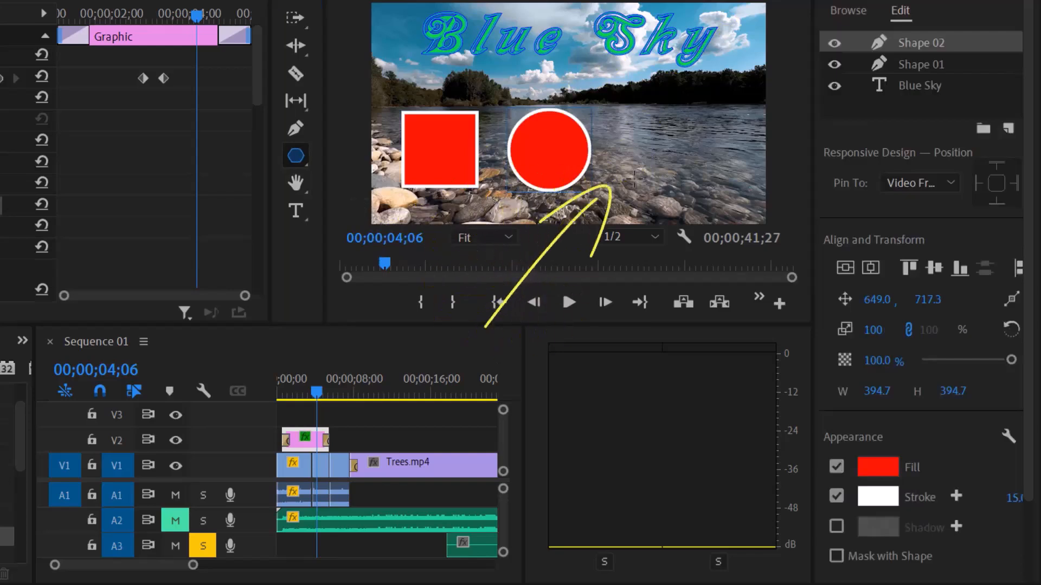
pyautogui.moveTo(635, 118); pyautogui.dragTo(702, 191)
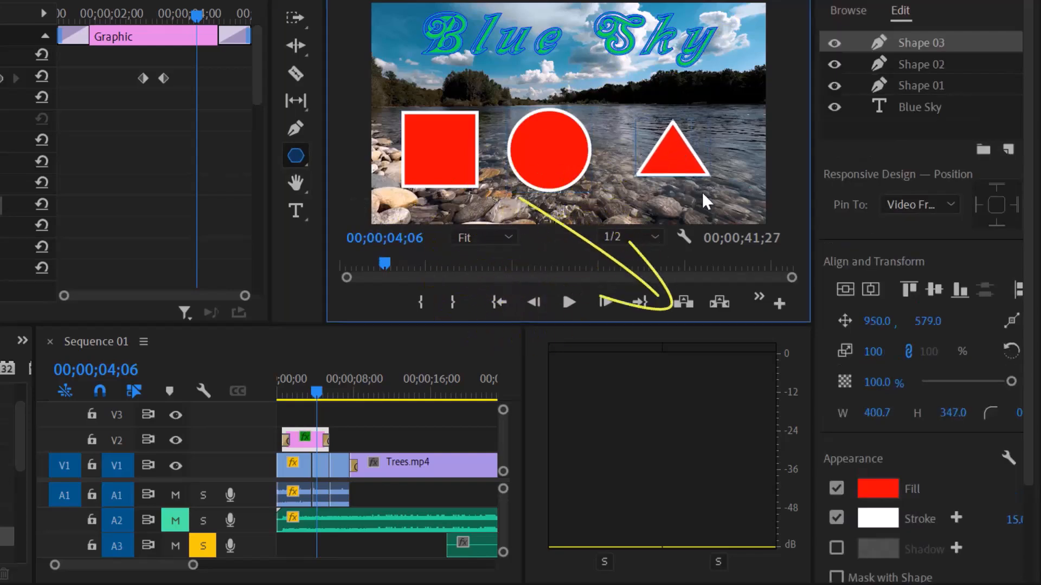
# - Turn the triangle into a pentagon by setting its number of sides to 5
pyautogui.moveTo(812, 336); pyautogui.dragTo(759, 339)
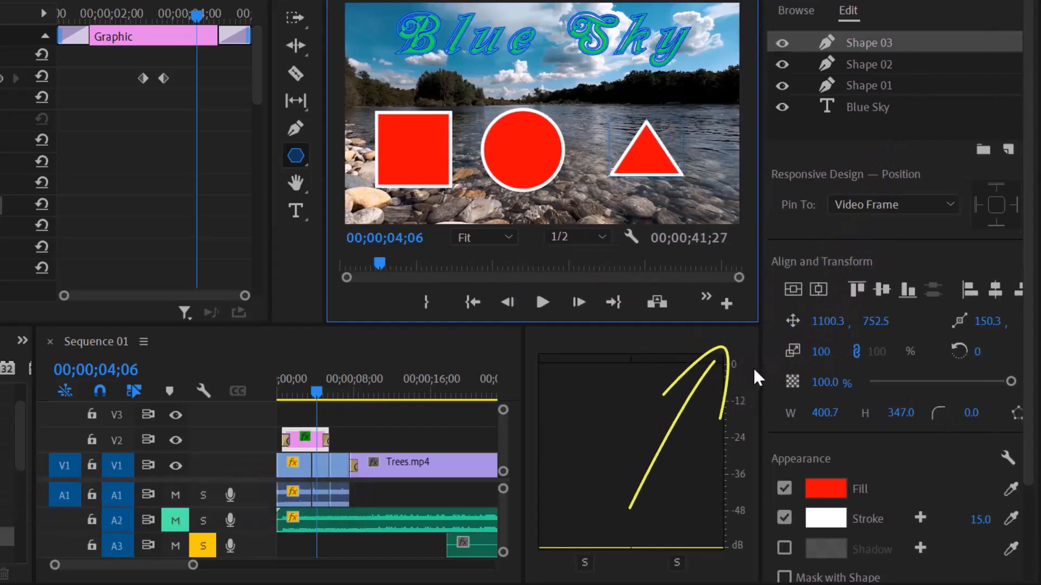
pyautogui.moveTo(760, 347); pyautogui.dragTo(724, 329)
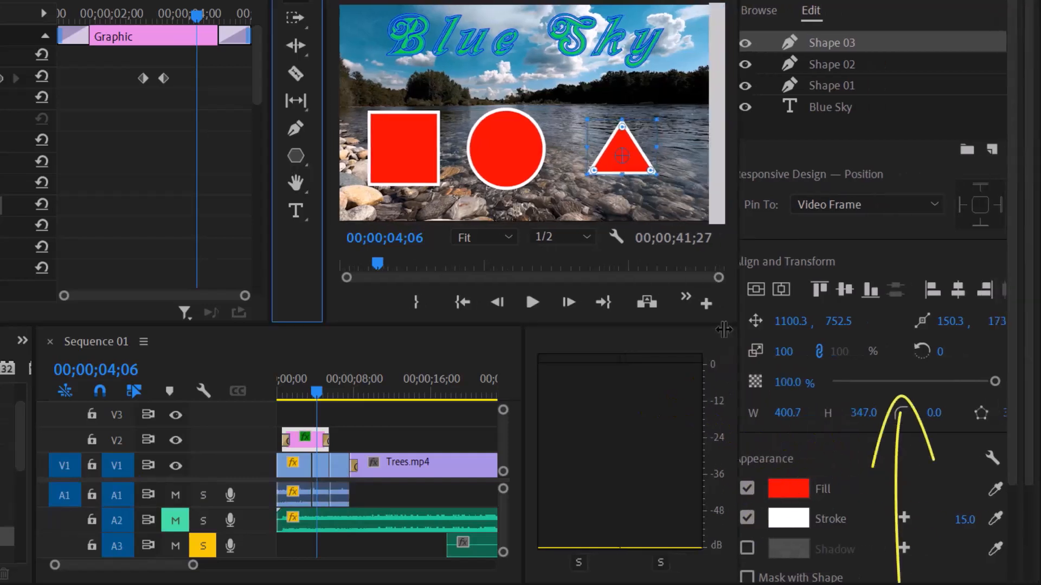
pyautogui.click(1004, 415)
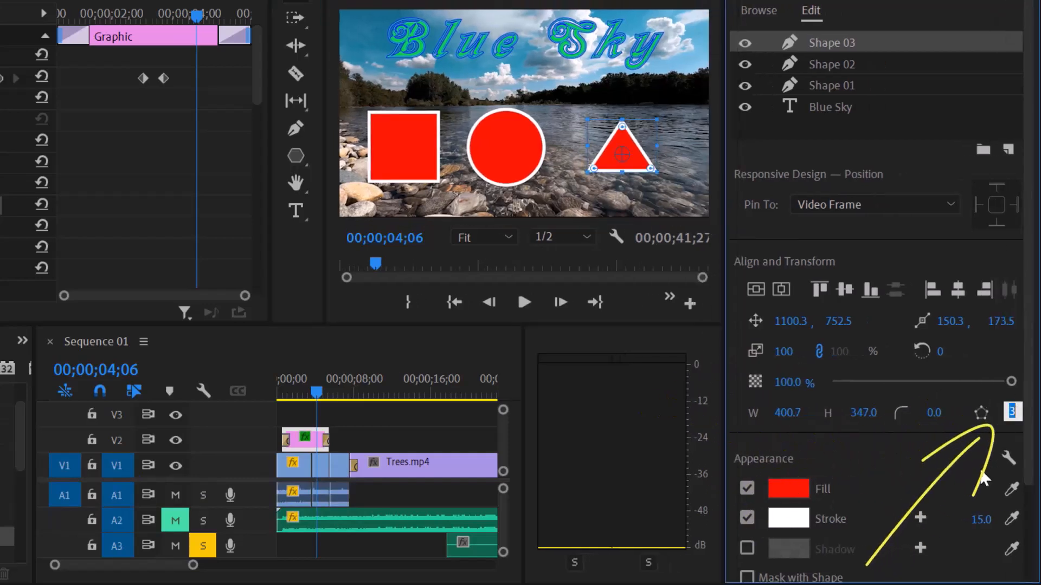
pyautogui.write('5')
pyautogui.press('Return')
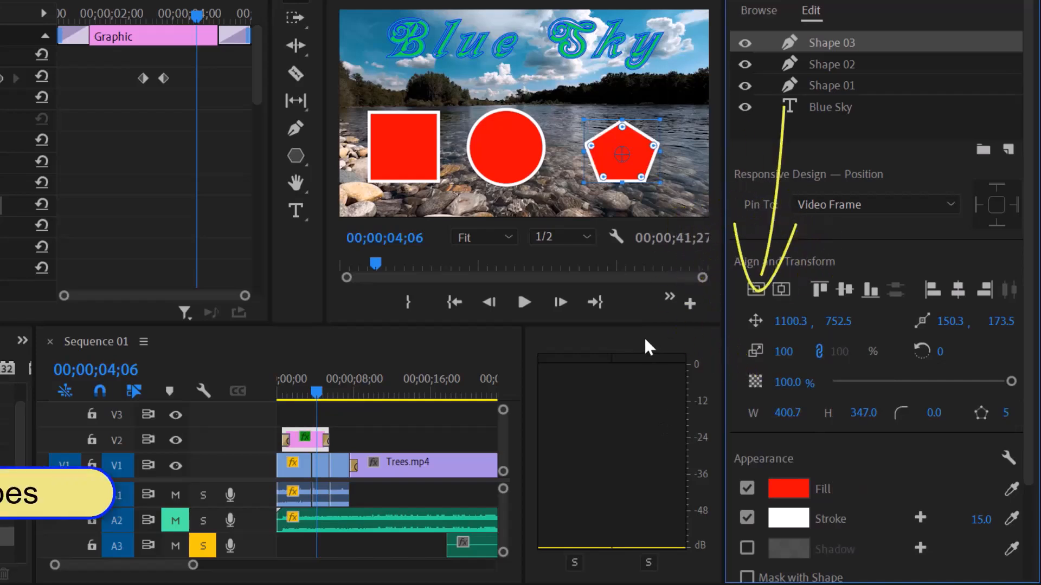
# - Delete the square, circle and pentagon from the graphic, keeping the Blue Sky title
pyautogui.keyDown('shift'); pyautogui.click(481, 136); pyautogui.keyUp('shift')
pyautogui.keyDown('shift'); pyautogui.click(409, 172); pyautogui.keyUp('shift')
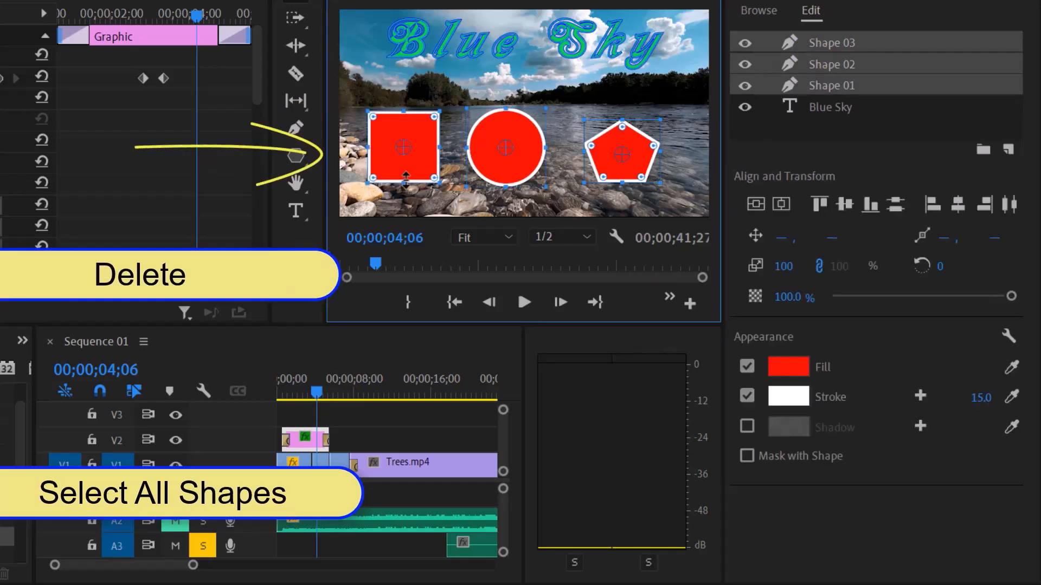
pyautogui.press('Delete')
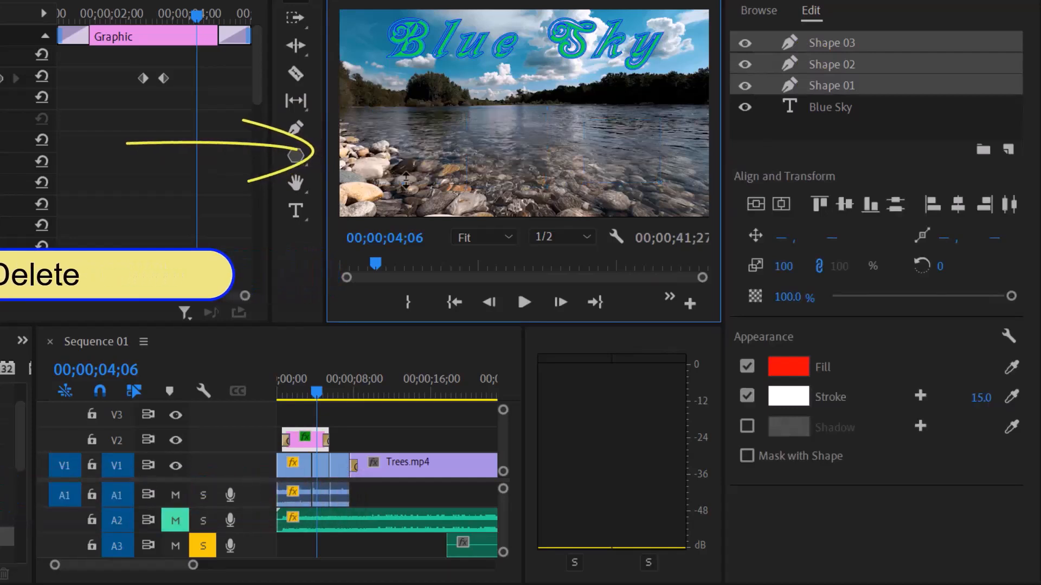
# - Draw the straight edges of a freeform shape over the stones and water with the Pen tool
pyautogui.click(289, 139)
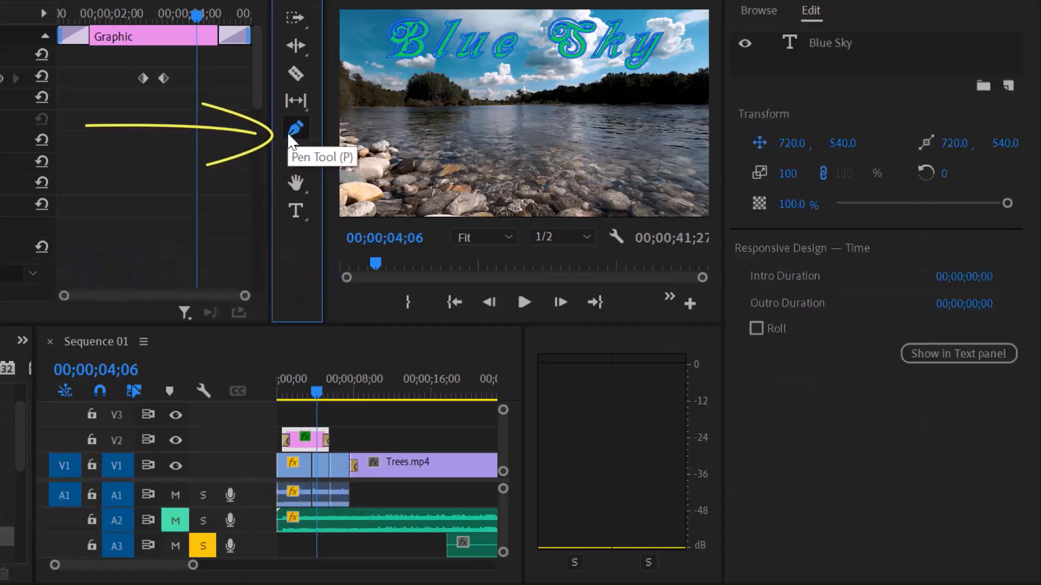
pyautogui.click(399, 100)
pyautogui.click(399, 140)
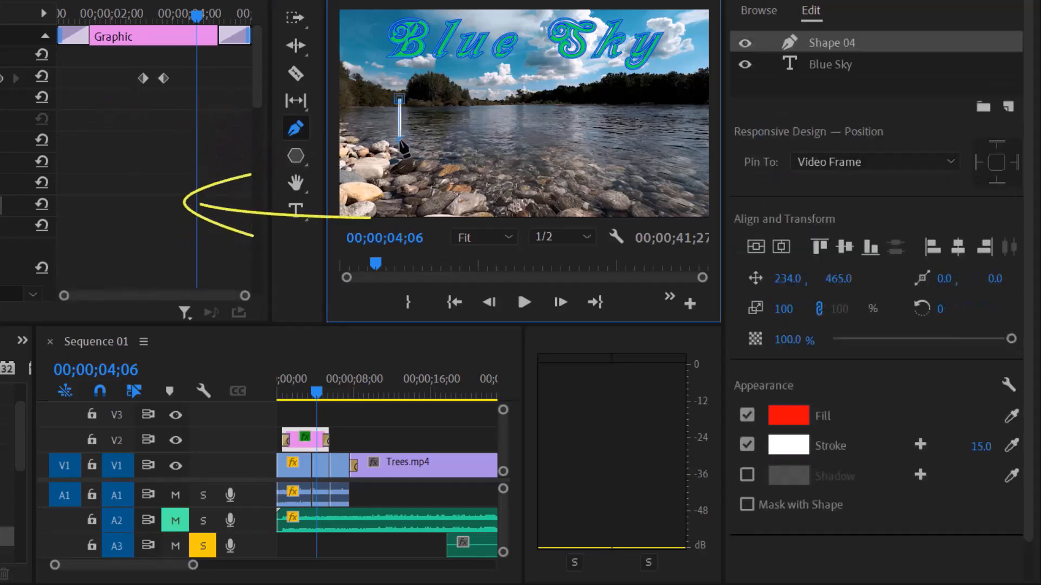
pyautogui.click(440, 153)
pyautogui.click(523, 173)
pyautogui.click(536, 149)
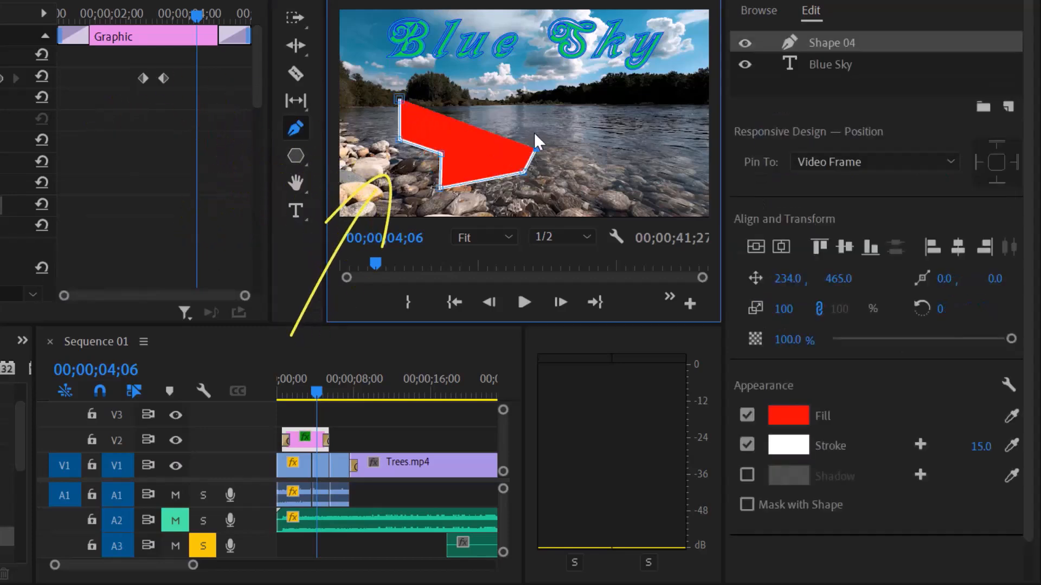
# - Add curved points to the red freeform shape and close its path at the starting point
pyautogui.moveTo(469, 87); pyautogui.dragTo(548, 155)
pyautogui.moveTo(527, 150); pyautogui.dragTo(502, 103)
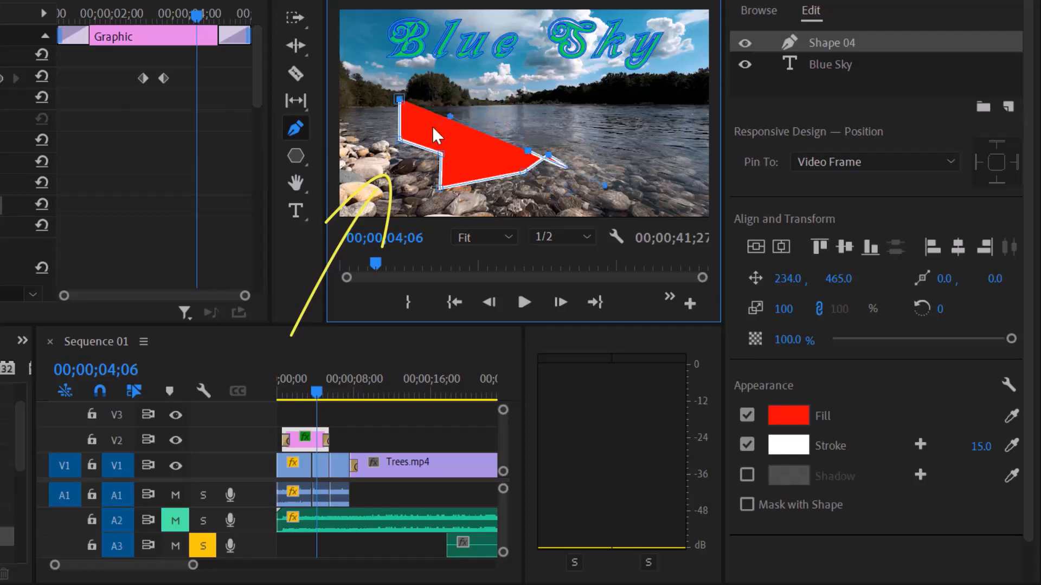
pyautogui.moveTo(432, 127); pyautogui.dragTo(461, 180)
pyautogui.moveTo(460, 135); pyautogui.dragTo(417, 85)
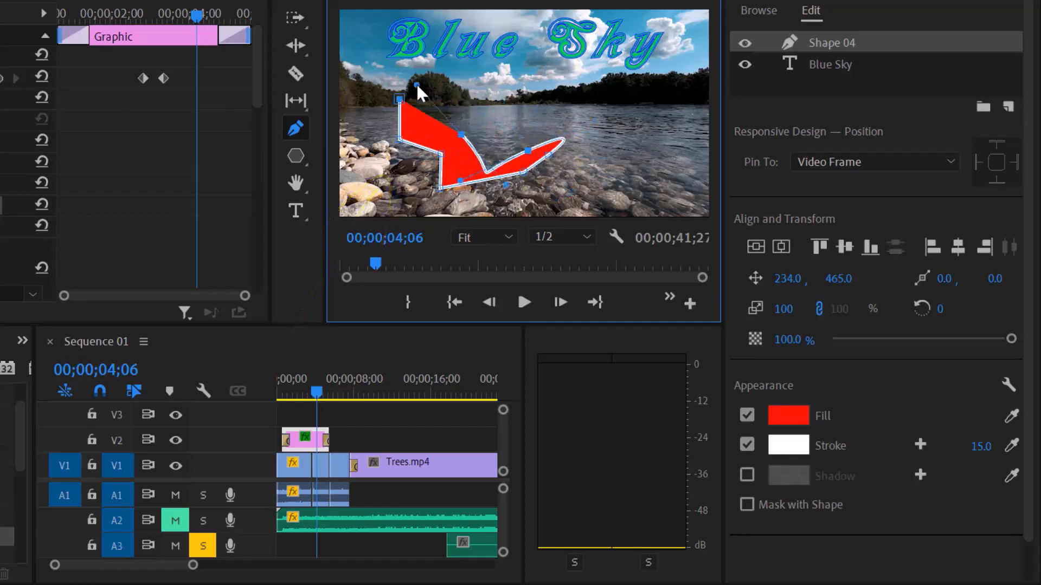
pyautogui.click(399, 99)
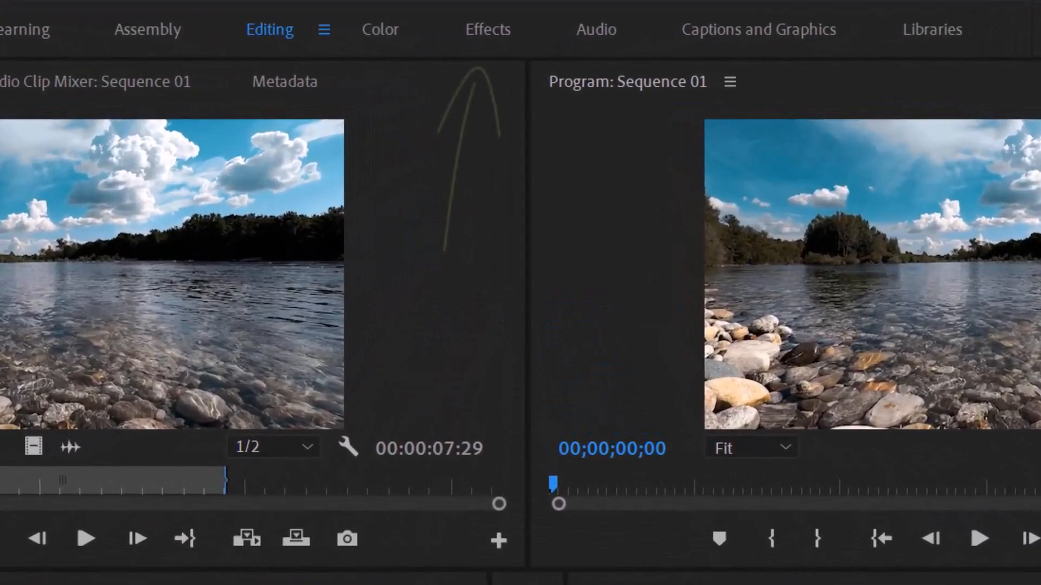
# - Look through the Effects workspace, including its Essential Sound settings, and return to the Editing workspace
pyautogui.click(482, 34)
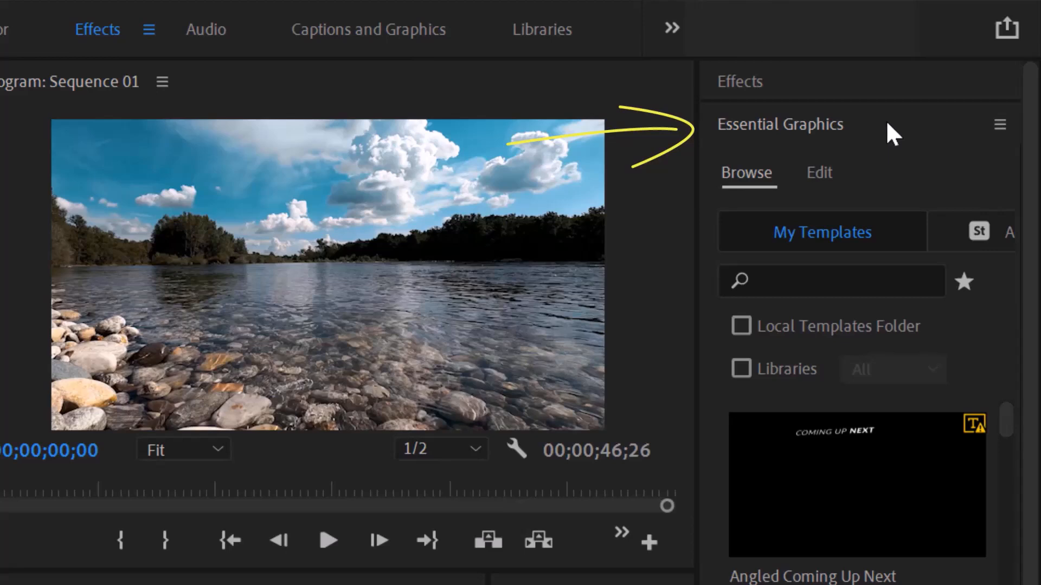
pyautogui.scroll(-10, 857, 352)
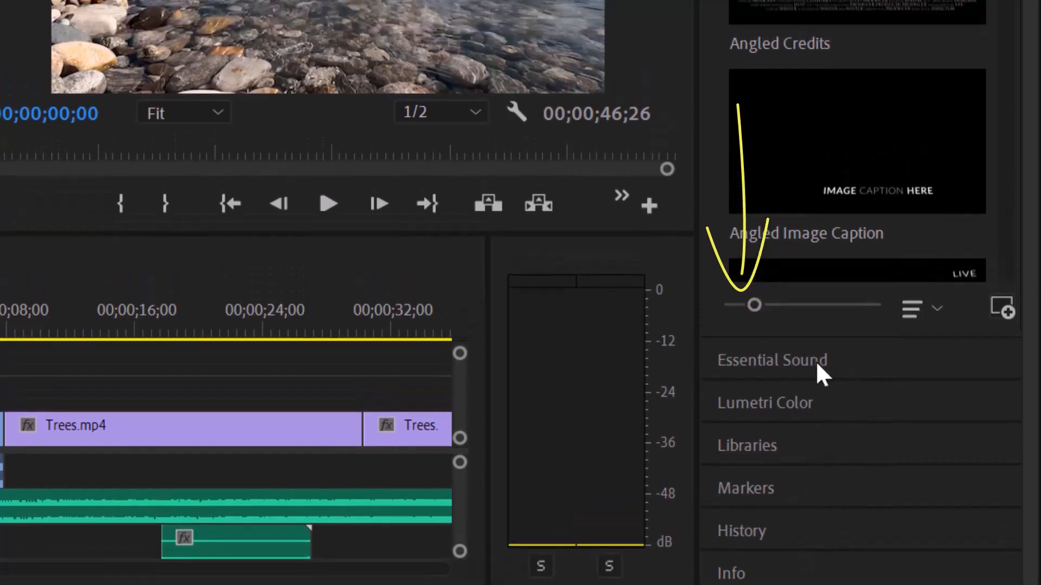
pyautogui.click(818, 317)
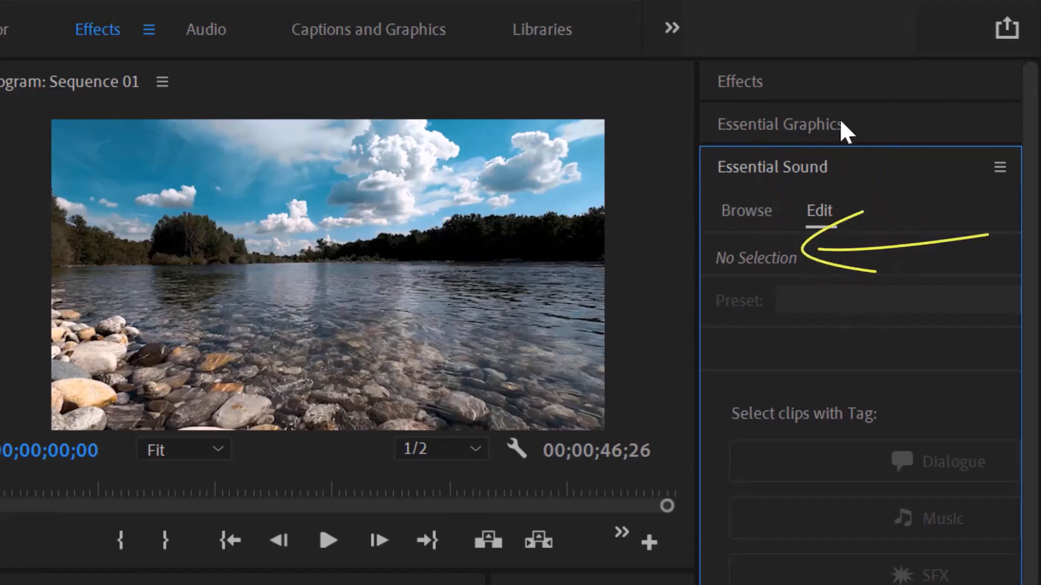
pyautogui.click(849, 584)
pyautogui.moveTo(1028, 329); pyautogui.dragTo(1029, 584)
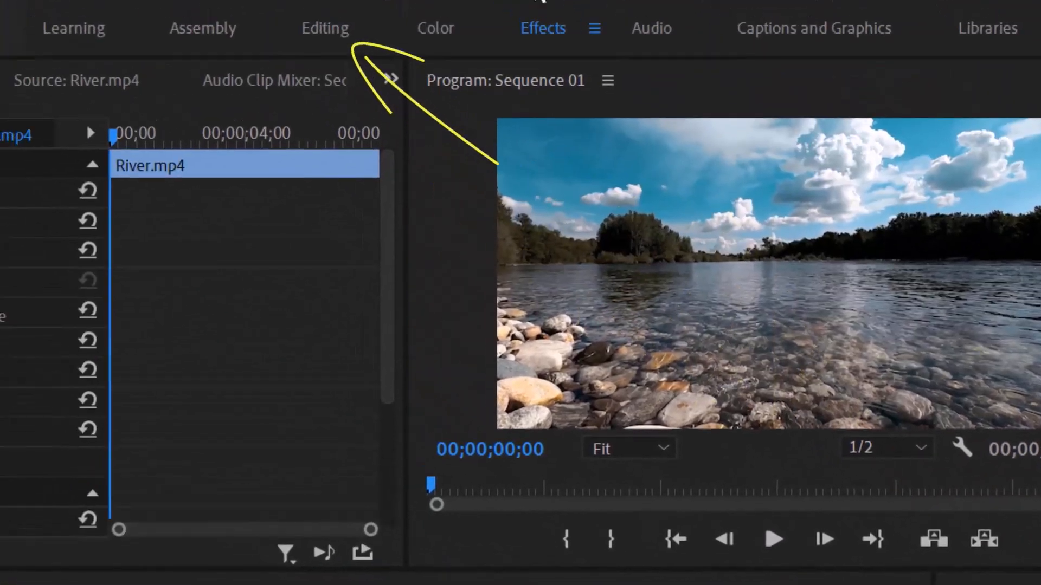
pyautogui.click(342, 24)
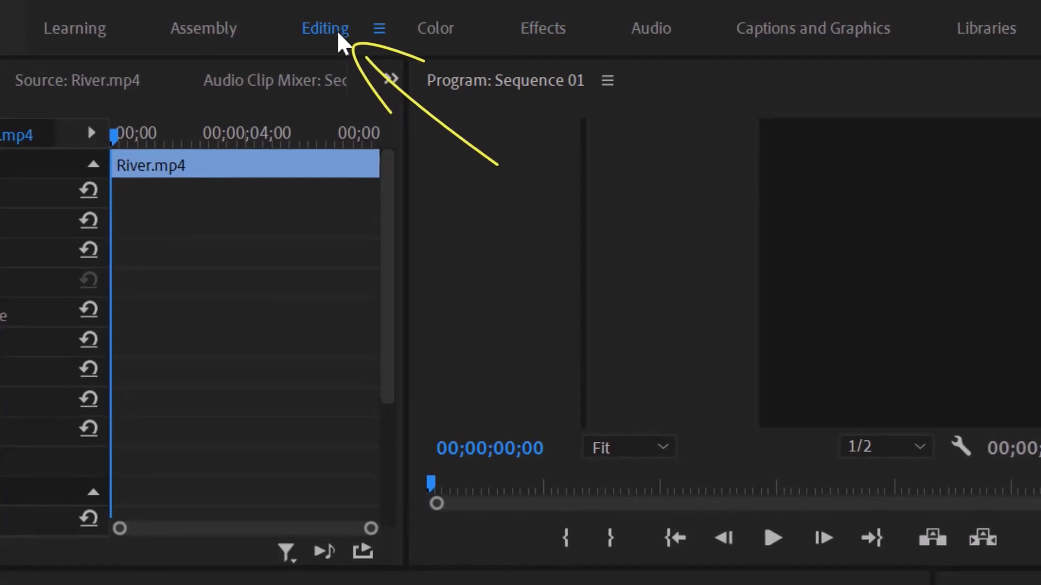
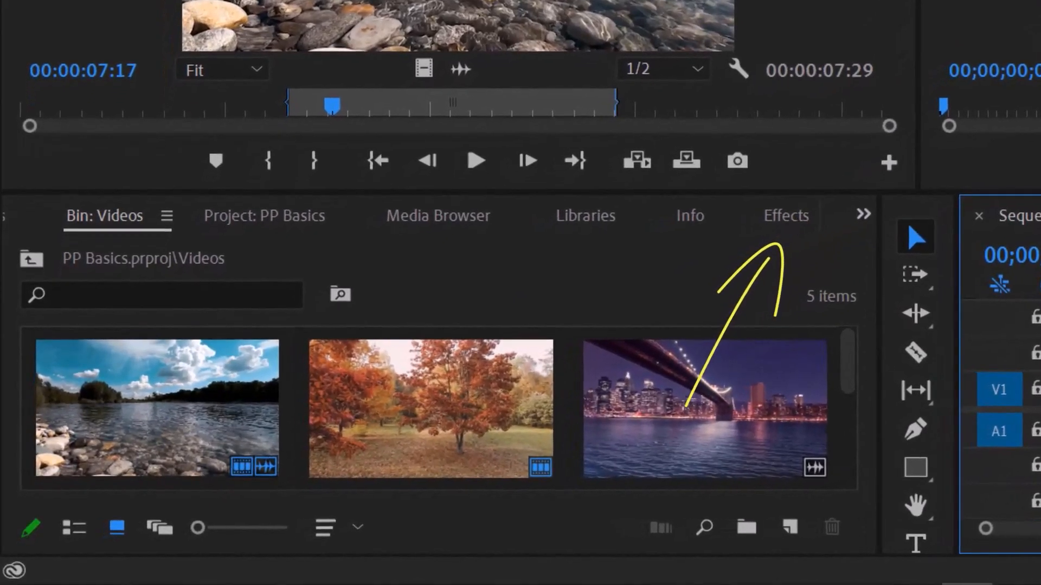
# - Open the effects library and expand the Video Effects category and its Blur & Sharpen group
pyautogui.click(793, 219)
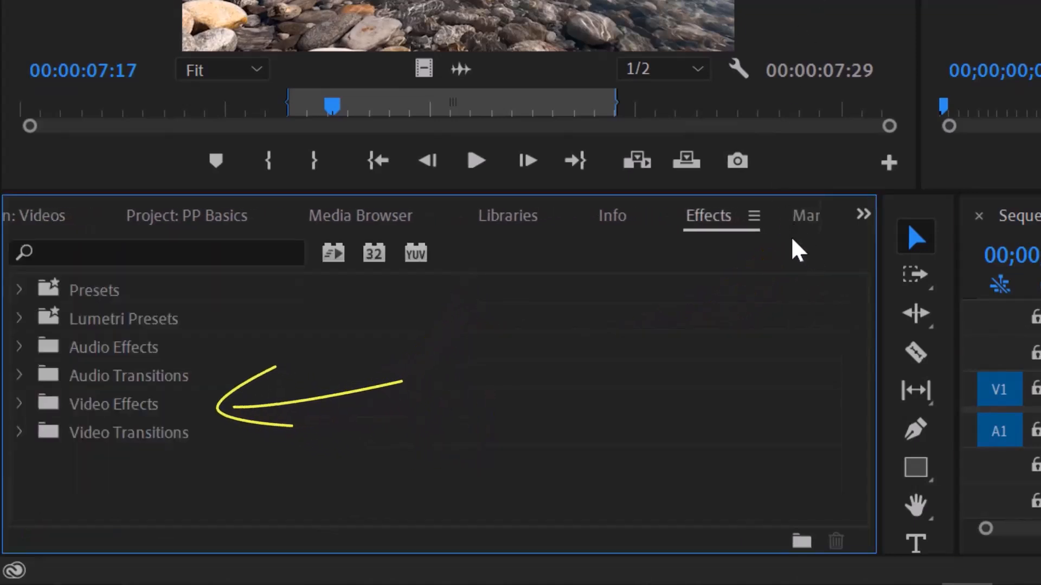
pyautogui.click(20, 405)
pyautogui.scroll(-3, 521, 434)
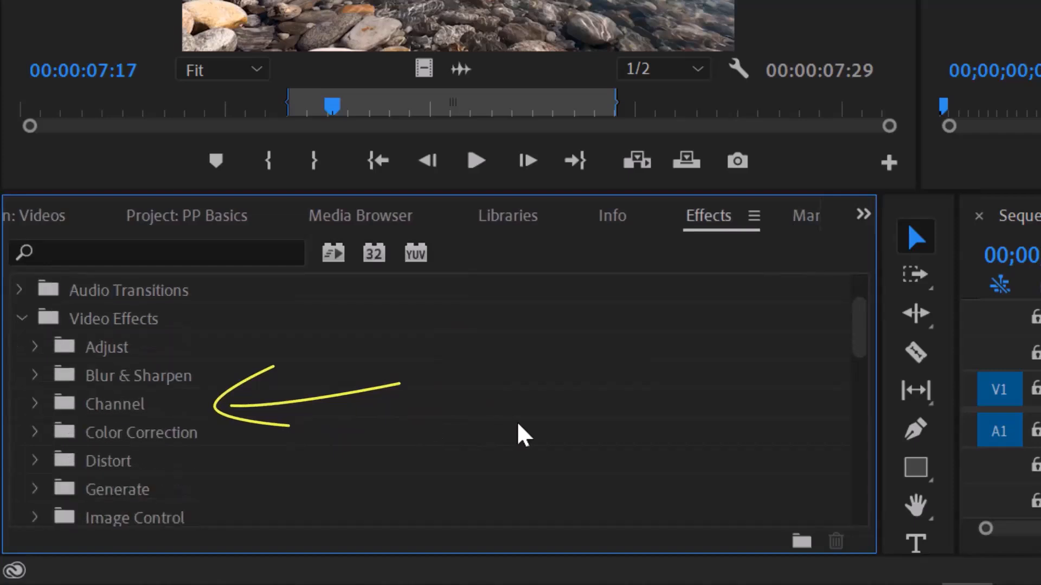
pyautogui.scroll(1, 521, 434)
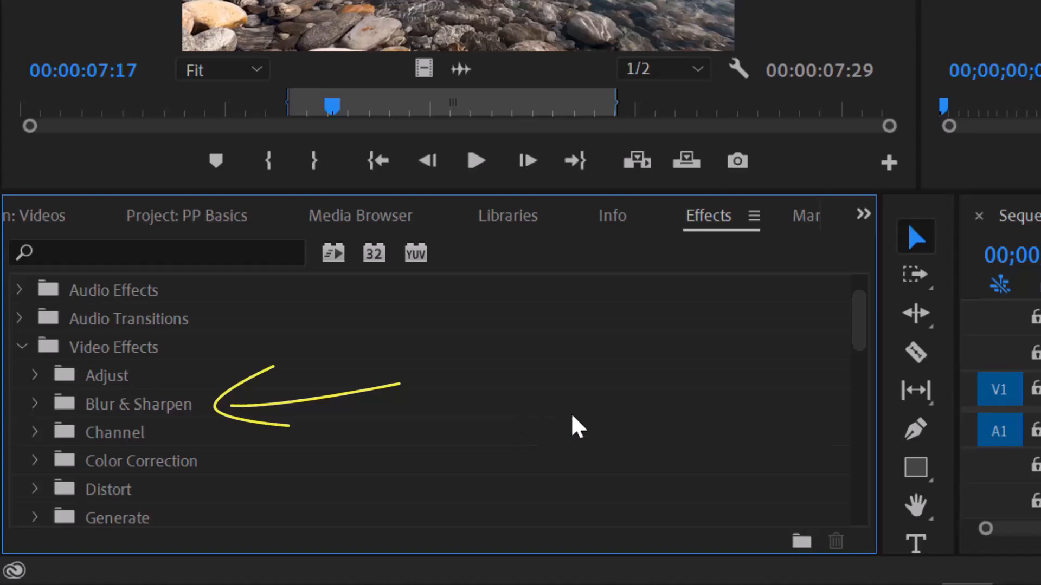
pyautogui.click(34, 405)
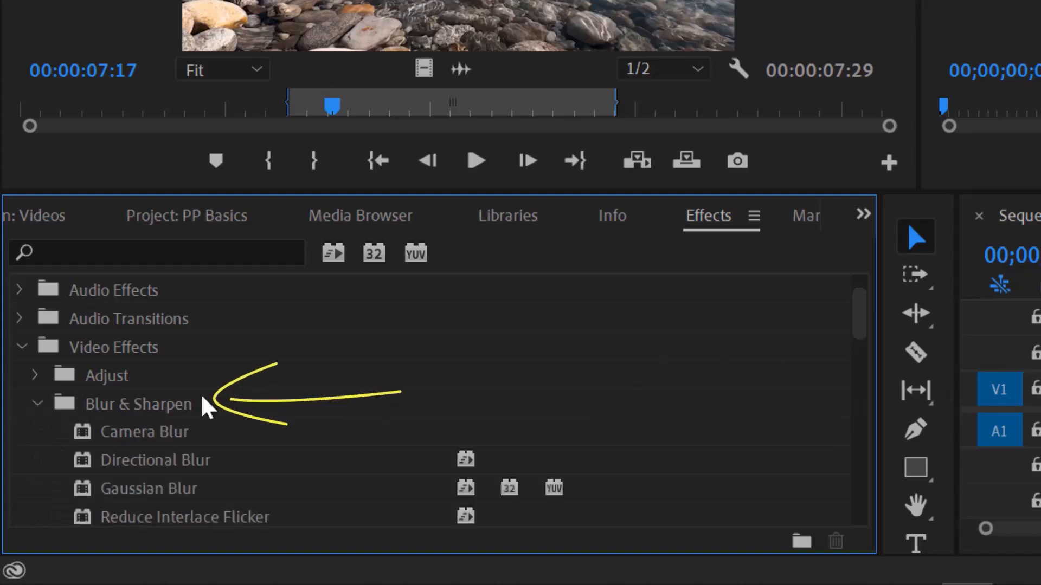
# - Apply the Gaussian Blur effect to the River.mp4 clip on V1, play the sequence and return to its start
pyautogui.scroll(-1, 366, 400)
pyautogui.scroll(-1, 366, 400)
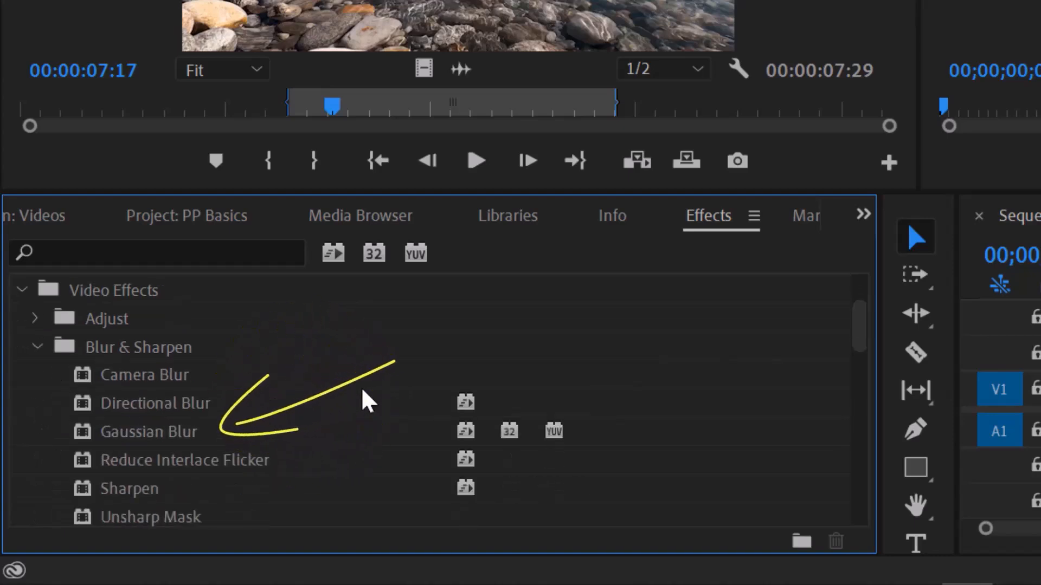
pyautogui.click(130, 434)
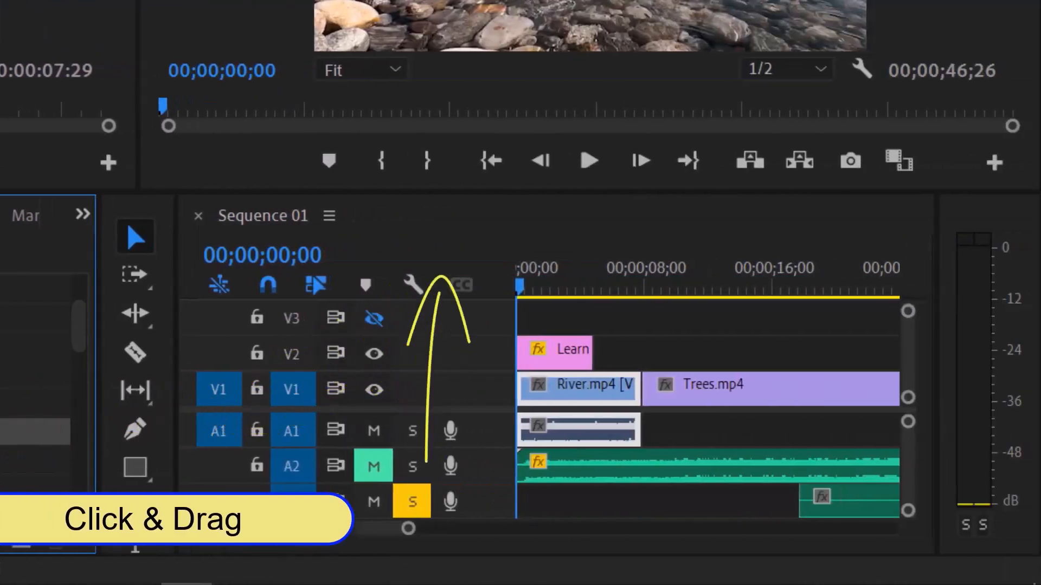
pyautogui.moveTo(159, 422); pyautogui.dragTo(541, 392)
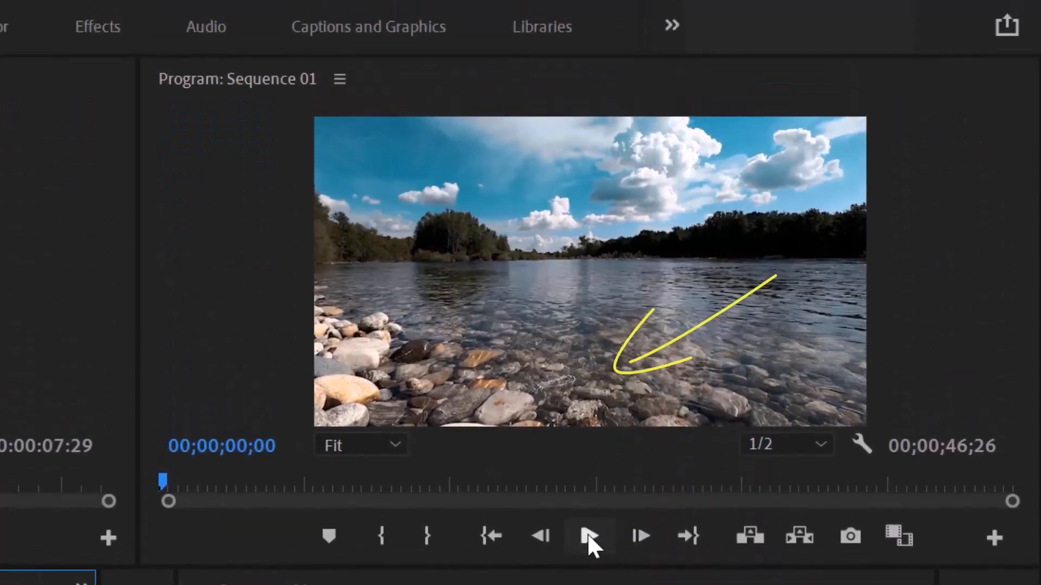
pyautogui.click(592, 546)
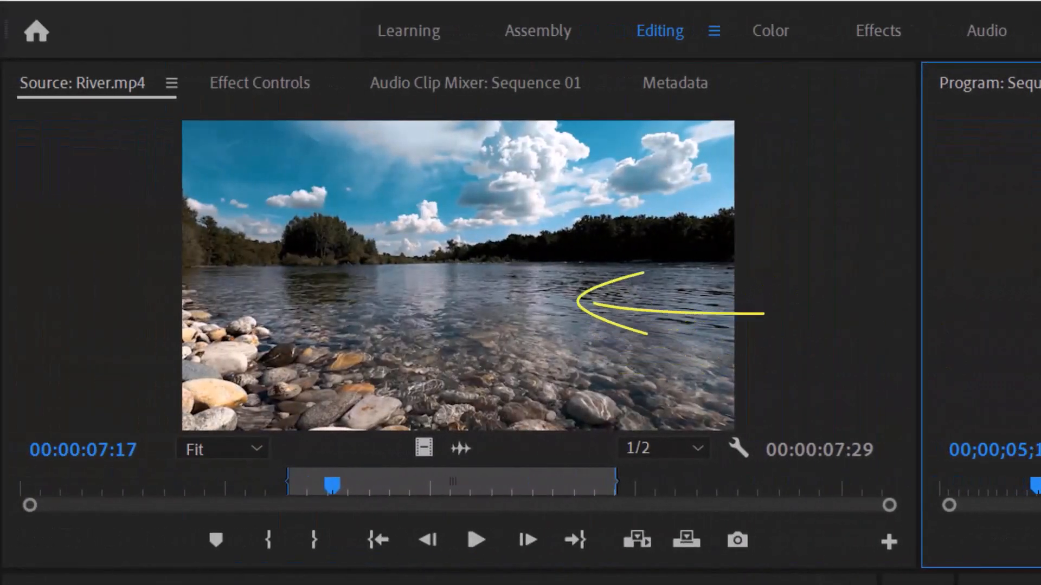
pyautogui.moveTo(1040, 584); pyautogui.dragTo(1019, 584)
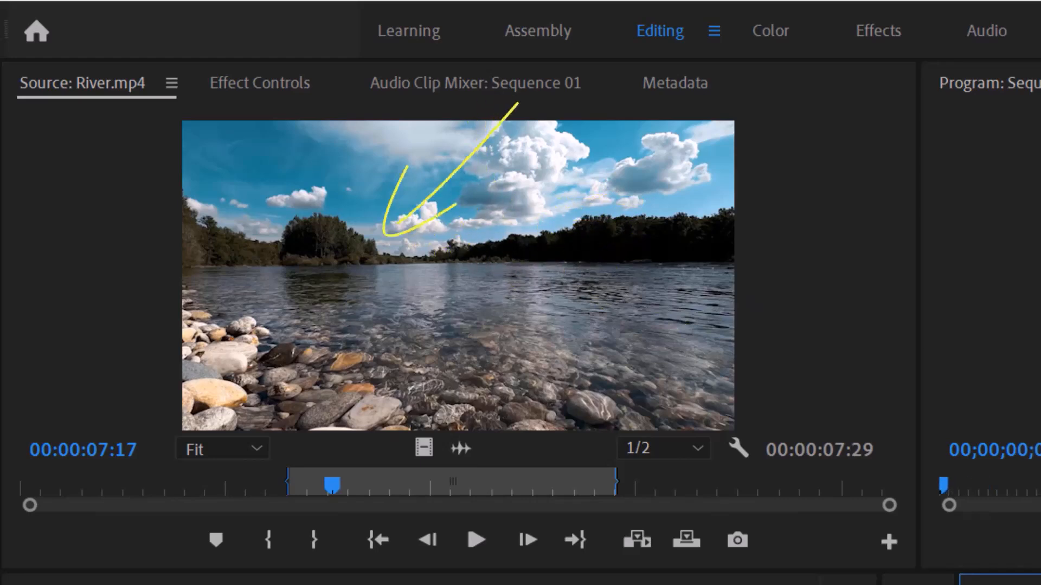
# - Increase the Gaussian Blur amount in the River.mp4 clip's effect controls and play the sequence to preview it
pyautogui.click(268, 89)
pyautogui.scroll(-5, 399, 454)
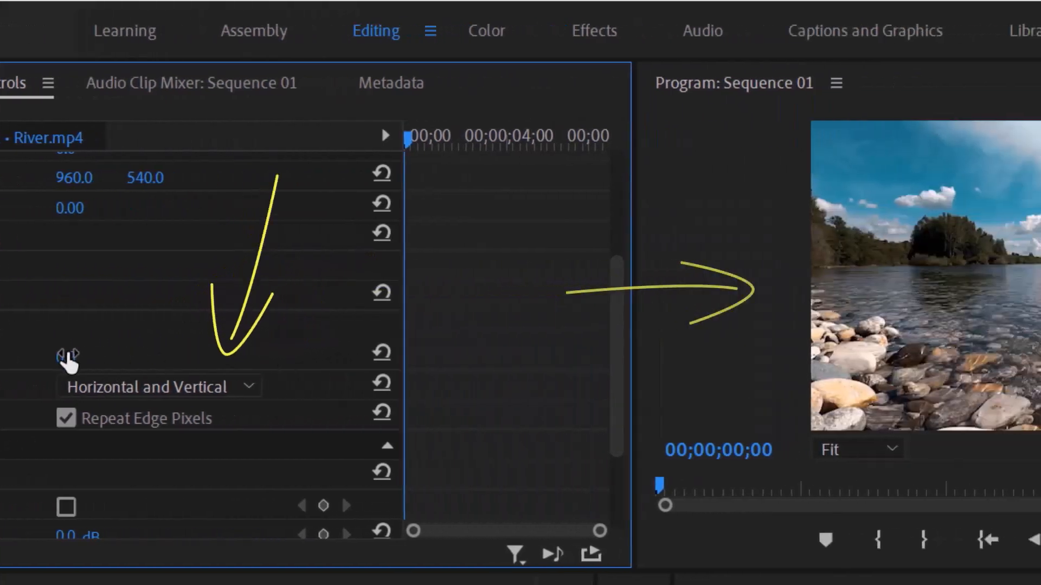
pyautogui.moveTo(34, 362); pyautogui.dragTo(76, 363)
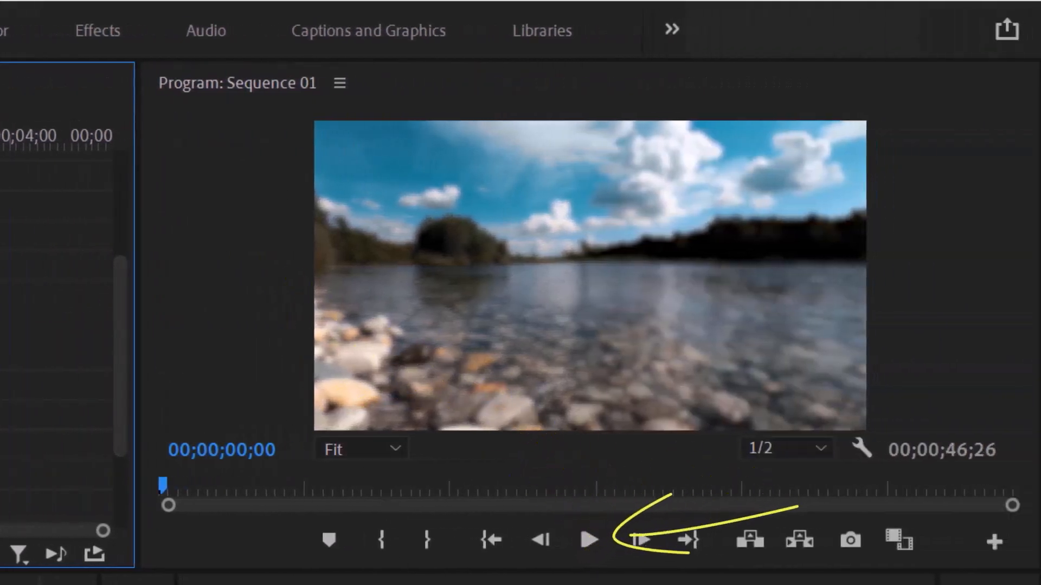
pyautogui.click(588, 543)
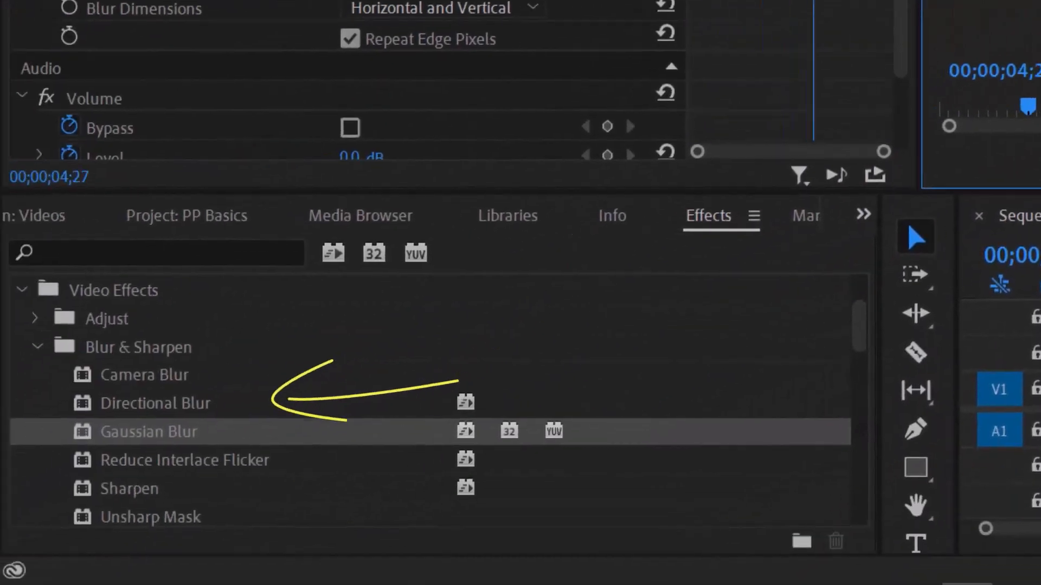
# - Apply the Lumetri Color effect from Color Correction to the Trees.mp4 clip, stop playback and move the playhead to 00;00;12;21
pyautogui.click(43, 347)
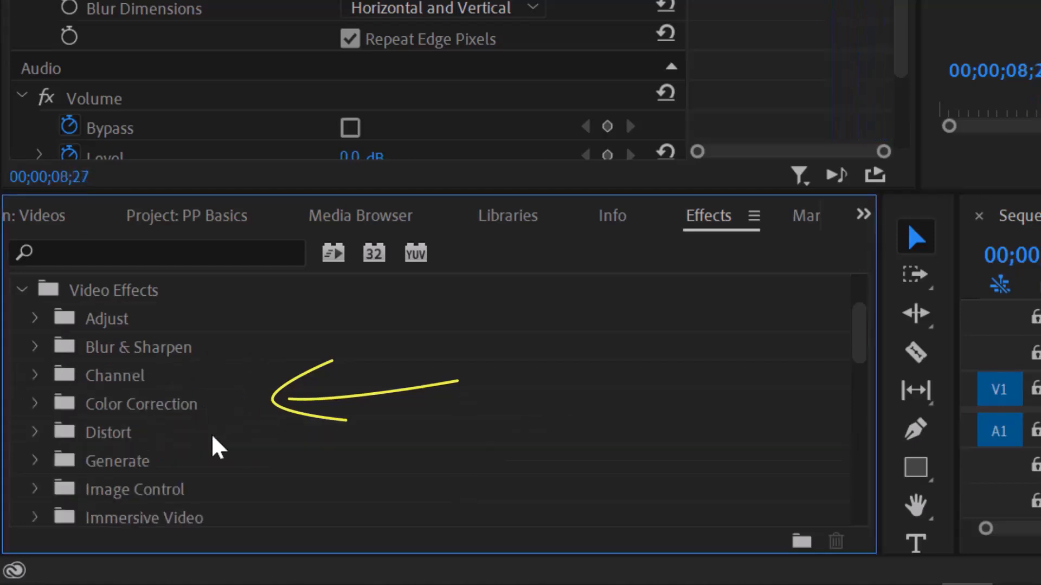
pyautogui.click(36, 405)
pyautogui.scroll(-2, 361, 374)
pyautogui.scroll(-1, 360, 374)
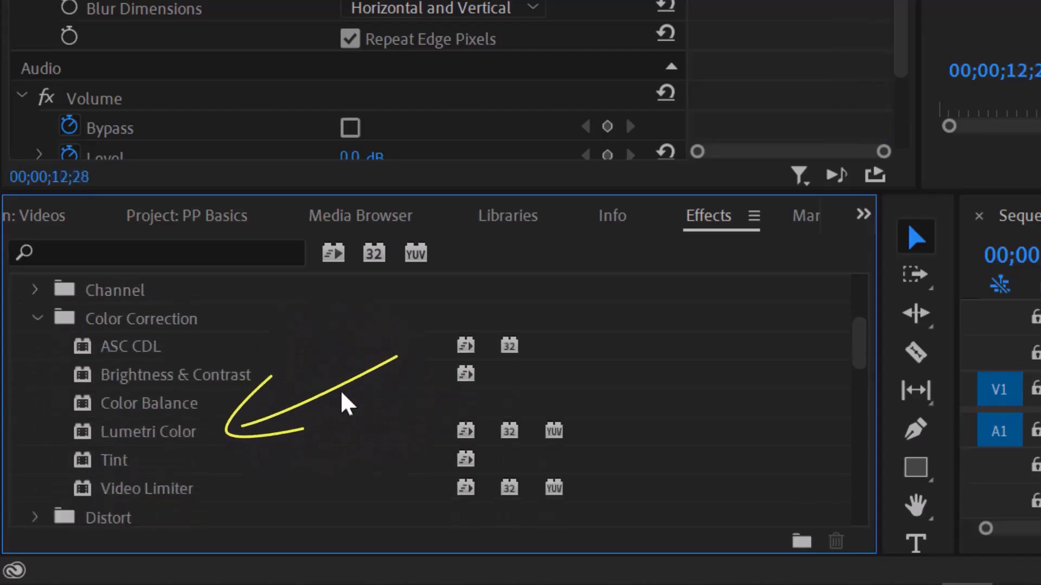
pyautogui.moveTo(104, 441); pyautogui.dragTo(790, 399)
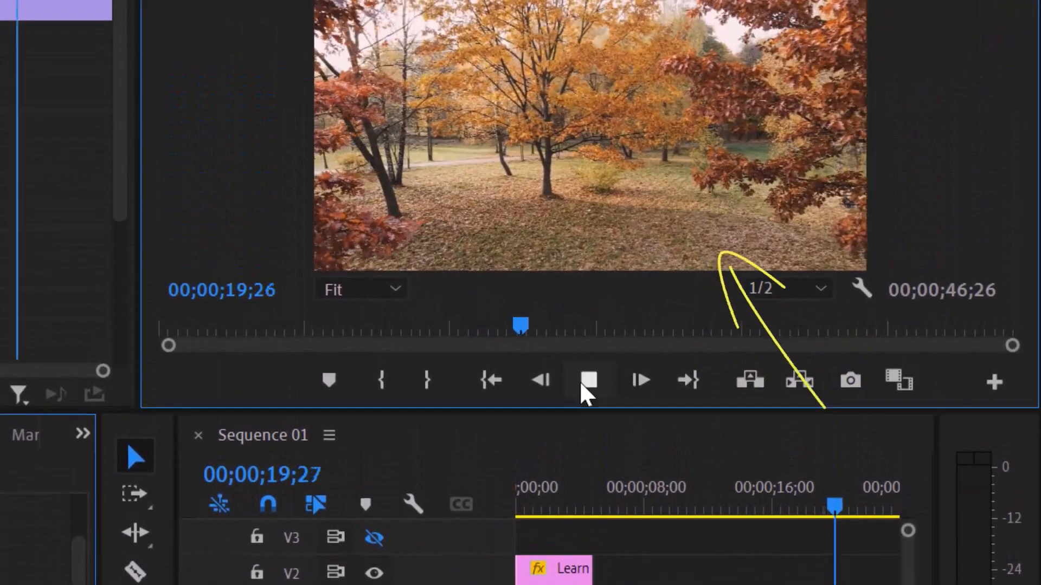
pyautogui.click(589, 161)
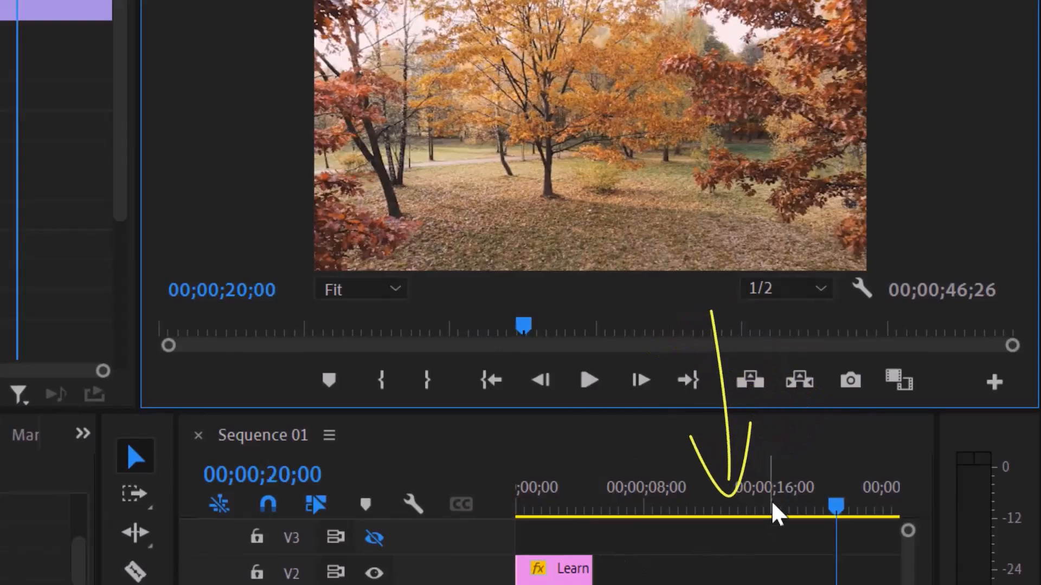
pyautogui.moveTo(834, 518); pyautogui.dragTo(719, 522)
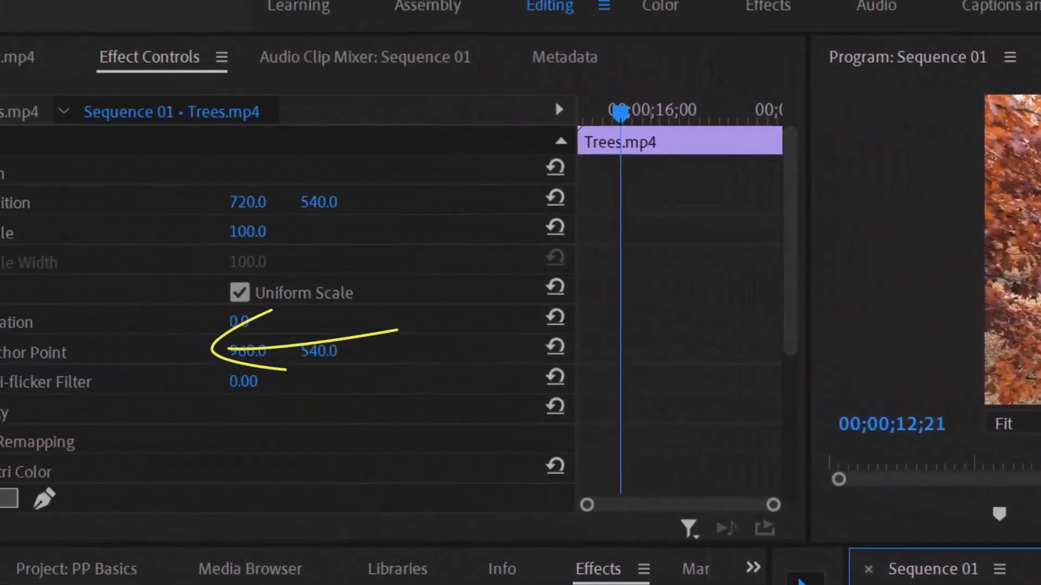
# - Open Lumetri Color's Basic Correction for the Trees.mp4 clip and set the white balance Temperature to 44 and Tint to 9
pyautogui.scroll(-5, 60, 450)
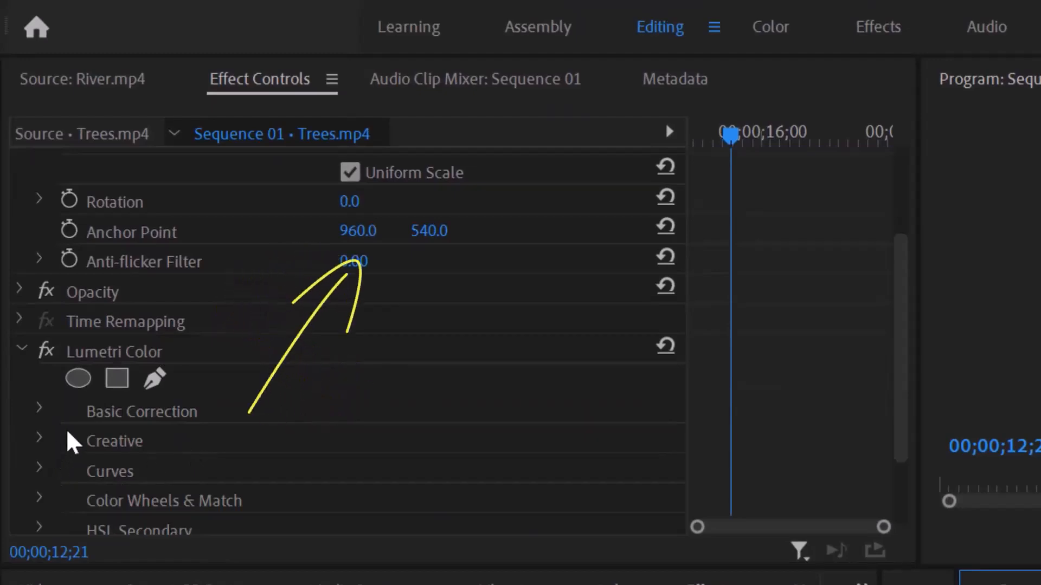
pyautogui.click(49, 412)
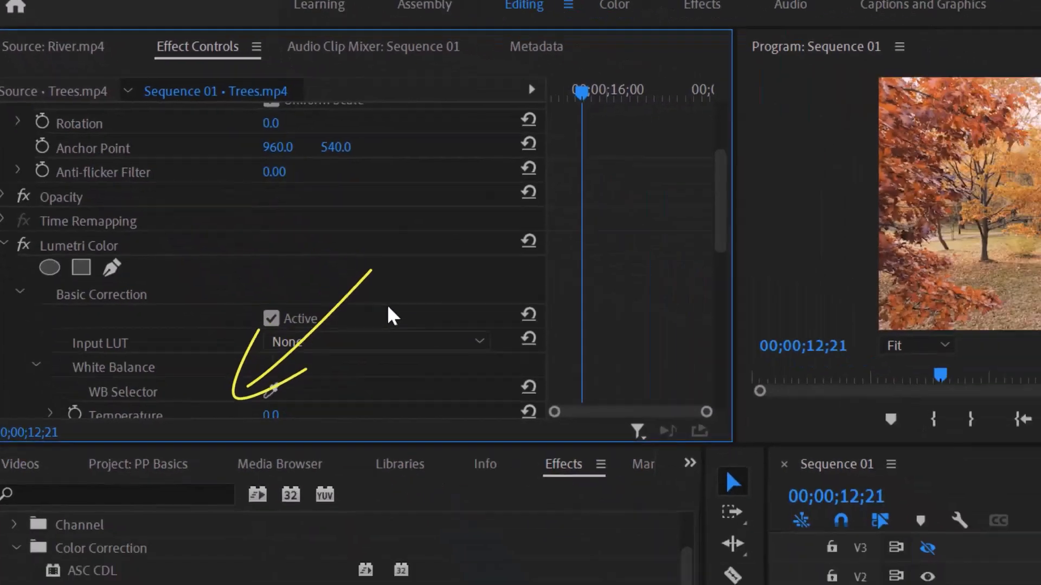
pyautogui.scroll(-3, 491, 428)
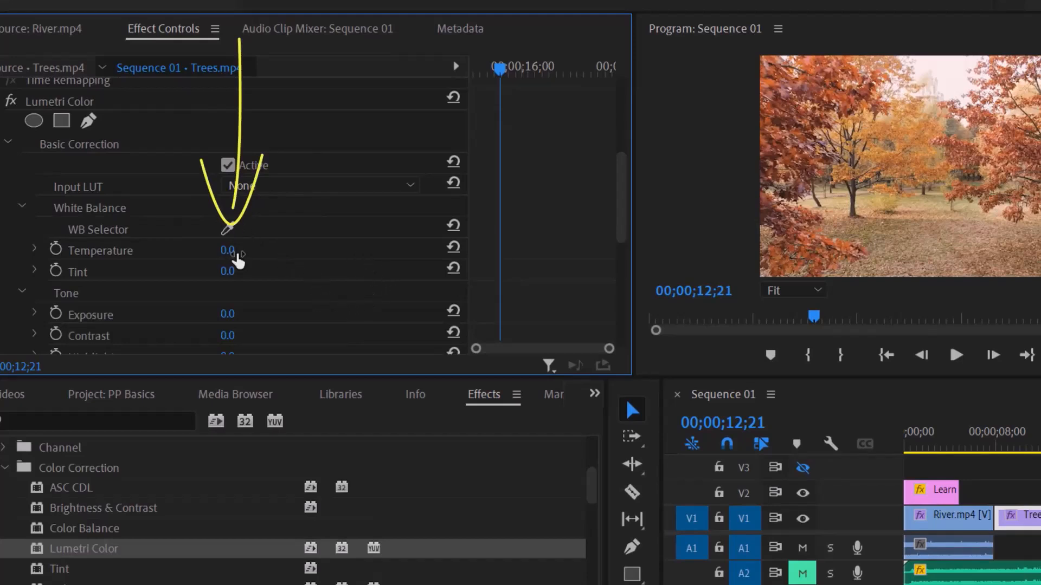
pyautogui.moveTo(232, 251); pyautogui.dragTo(211, 271)
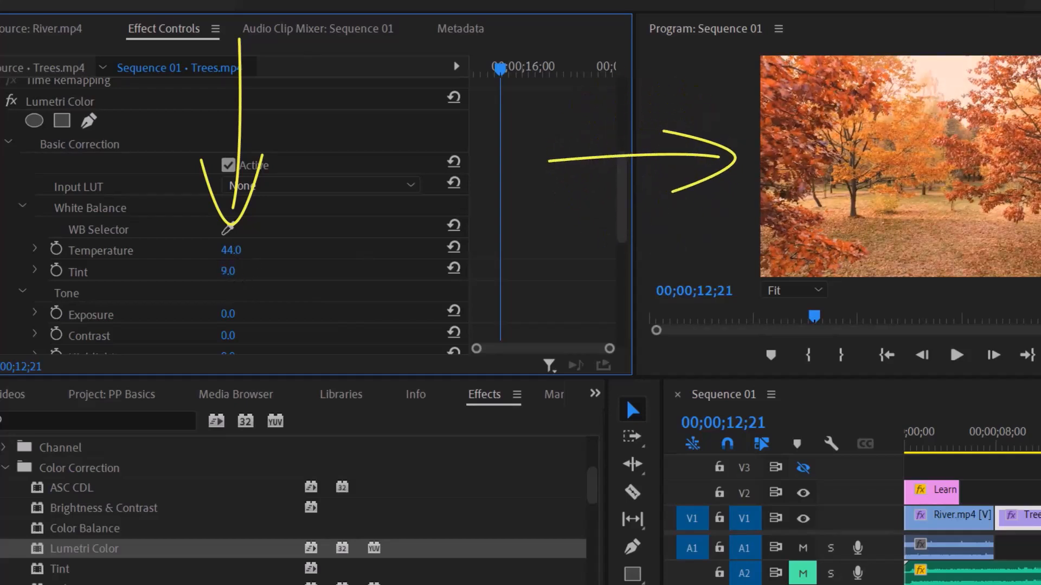
# - Try Tone values of Contrast -12, Highlights 32, Shadows -49 and Whites 21, and replace them with the automatic tone correction
pyautogui.scroll(-2, 261, 320)
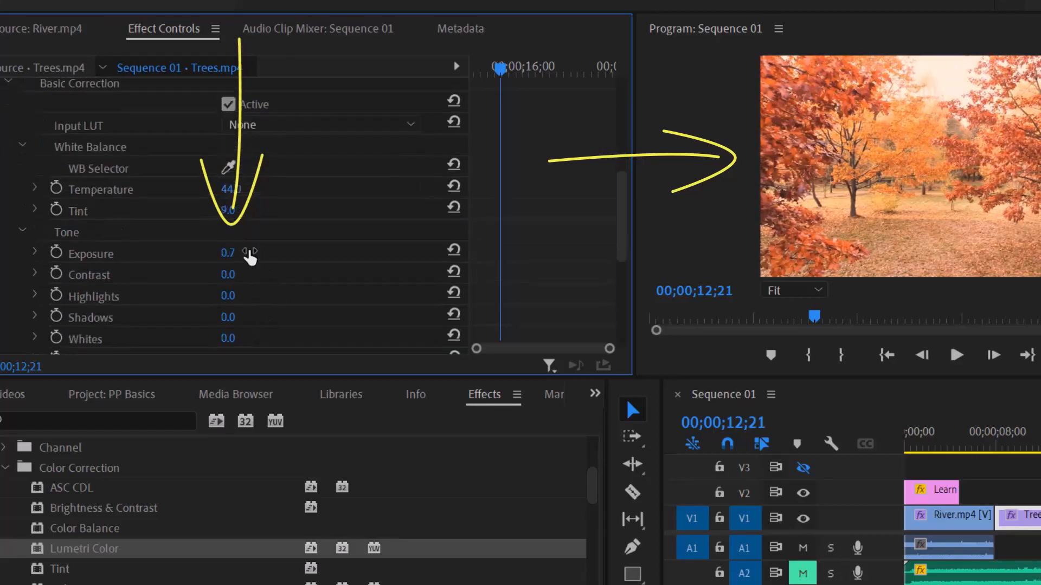
pyautogui.moveTo(249, 255)
pyautogui.mouseDown()
pyautogui.moveTo(260, 255)
pyautogui.moveTo(232, 255)
pyautogui.moveTo(248, 256)
pyautogui.mouseUp()
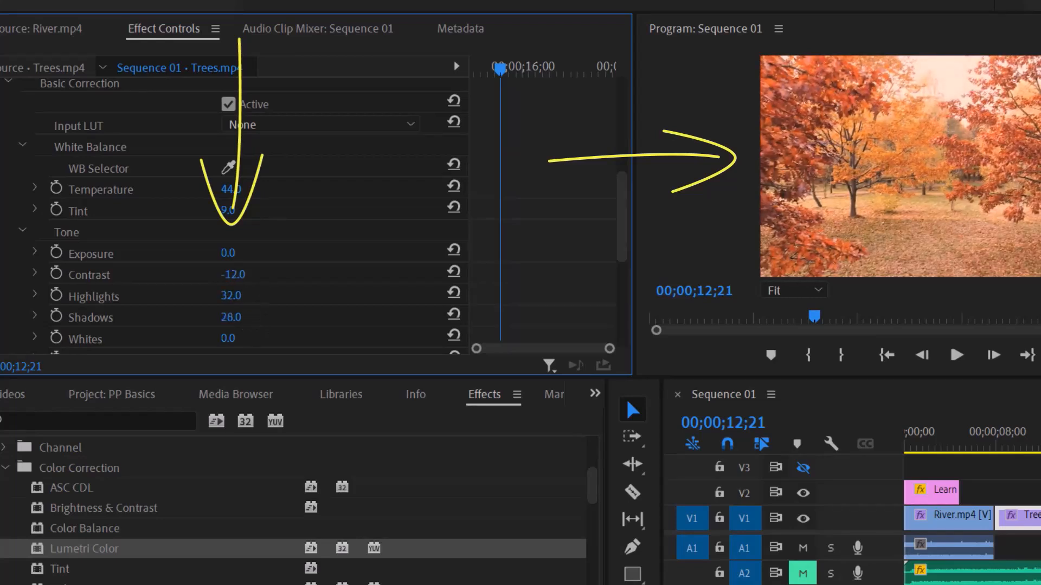
pyautogui.moveTo(231, 317); pyautogui.dragTo(206, 317)
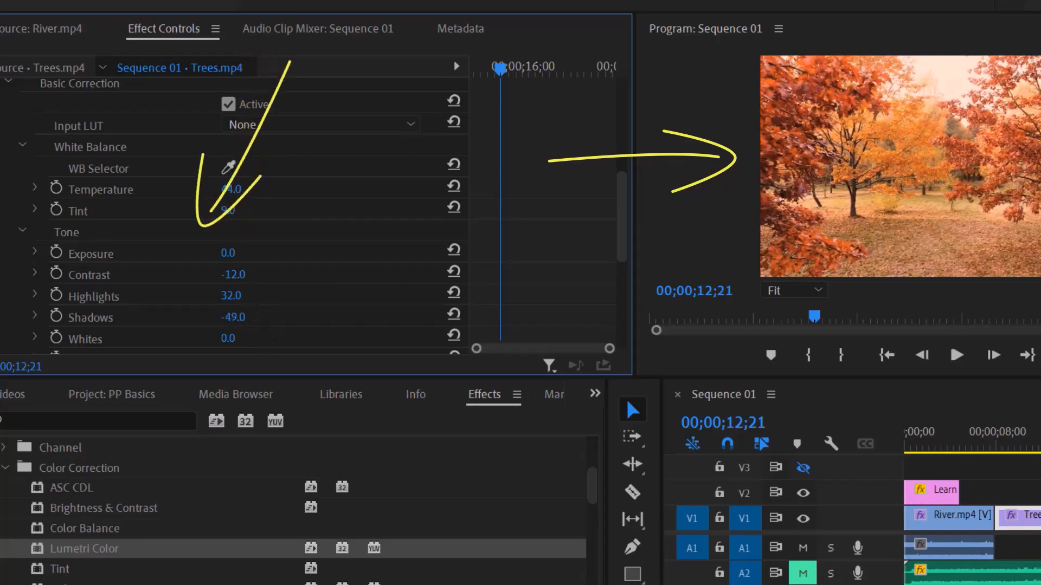
pyautogui.moveTo(270, 347); pyautogui.dragTo(281, 347)
pyautogui.scroll(-3, 266, 295)
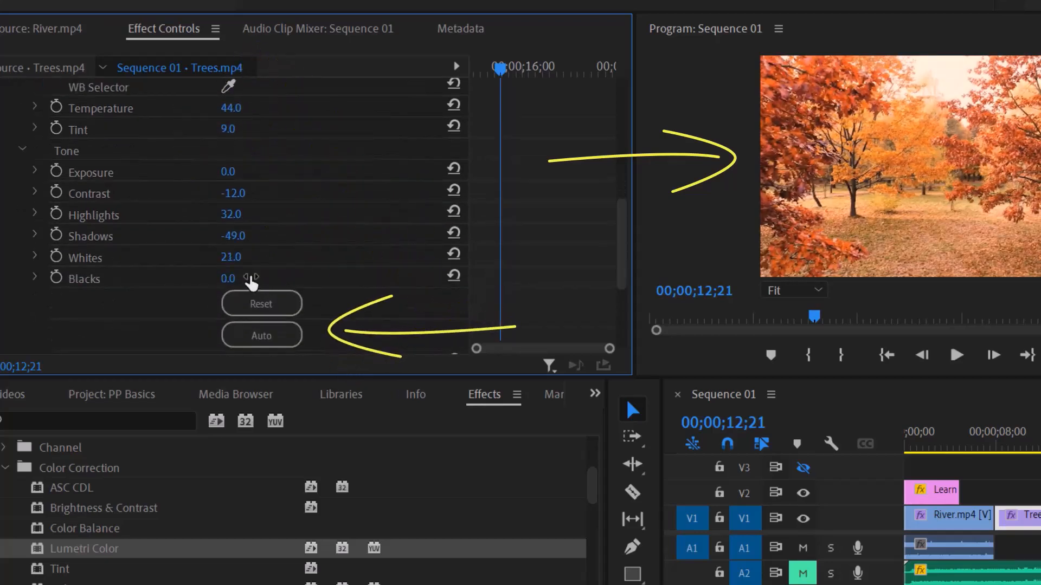
pyautogui.click(278, 336)
# - In the Creative section, set Sharpen to 21, Vibrance to 28 and Saturation to 118, and tint highlights toward cyan-blue and shadows toward red
pyautogui.scroll(-3, 330, 279)
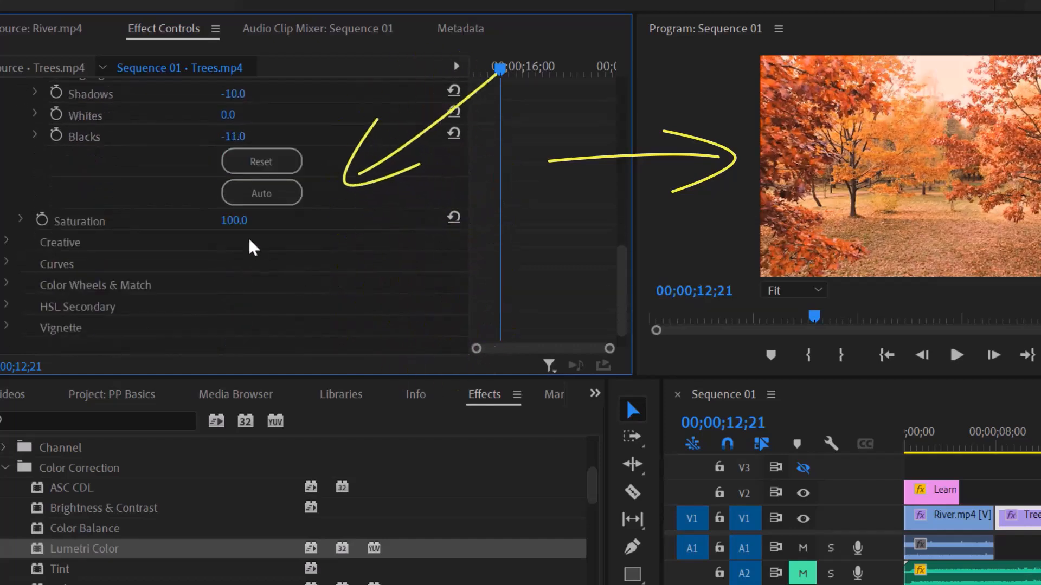
pyautogui.click(7, 244)
pyautogui.scroll(-2, 309, 276)
pyautogui.scroll(-2, 309, 276)
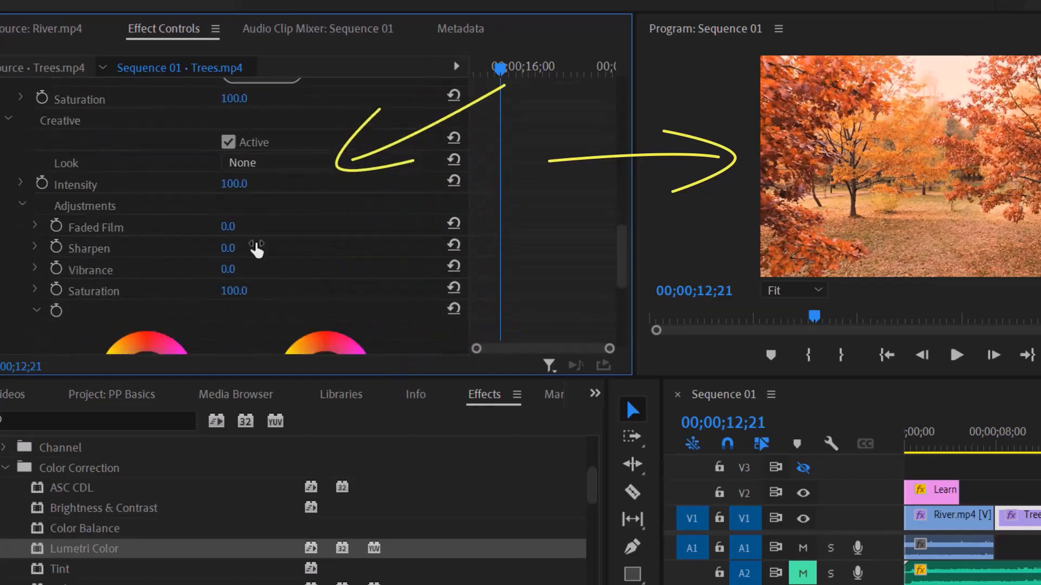
pyautogui.moveTo(255, 230)
pyautogui.mouseDown()
pyautogui.moveTo(264, 231)
pyautogui.moveTo(243, 269)
pyautogui.moveTo(270, 291)
pyautogui.mouseUp()
pyautogui.scroll(-5, 320, 271)
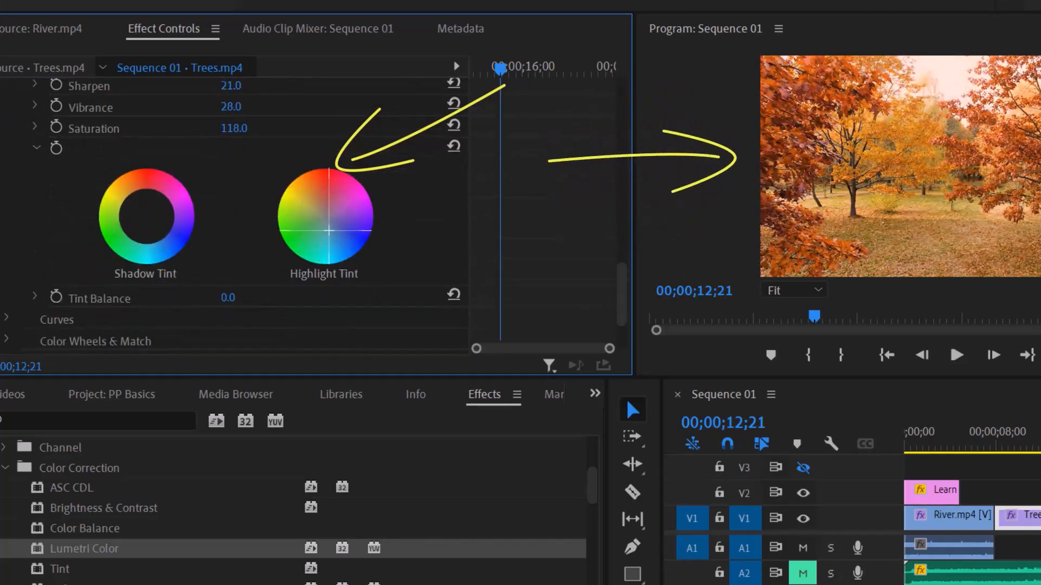
pyautogui.moveTo(145, 215); pyautogui.dragTo(145, 216)
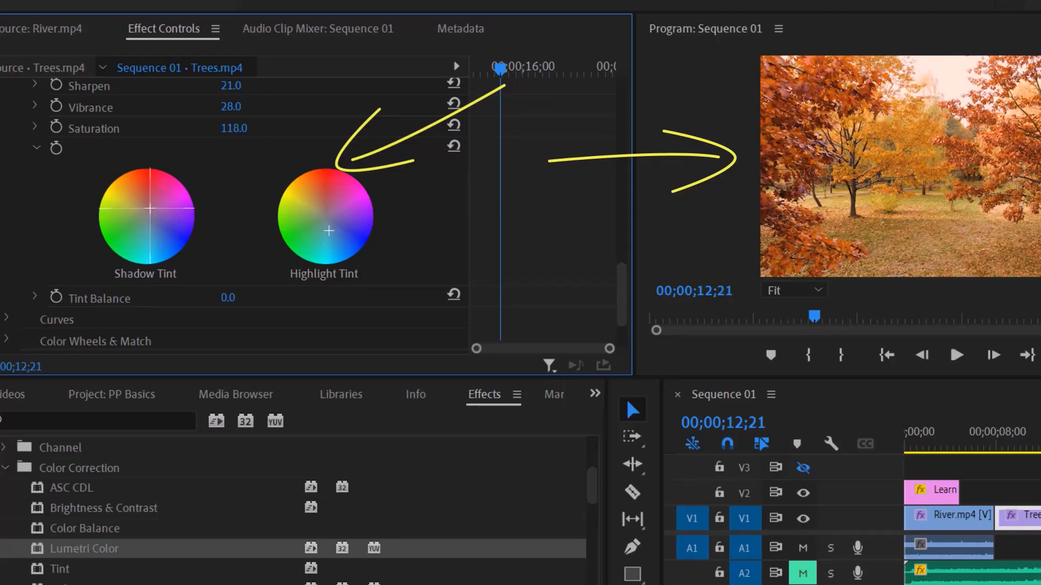
# - Expand Curves and reshape the white RGB curve with several control points to adjust the Trees.mp4 clip's contrast
pyautogui.scroll(-3, 379, 330)
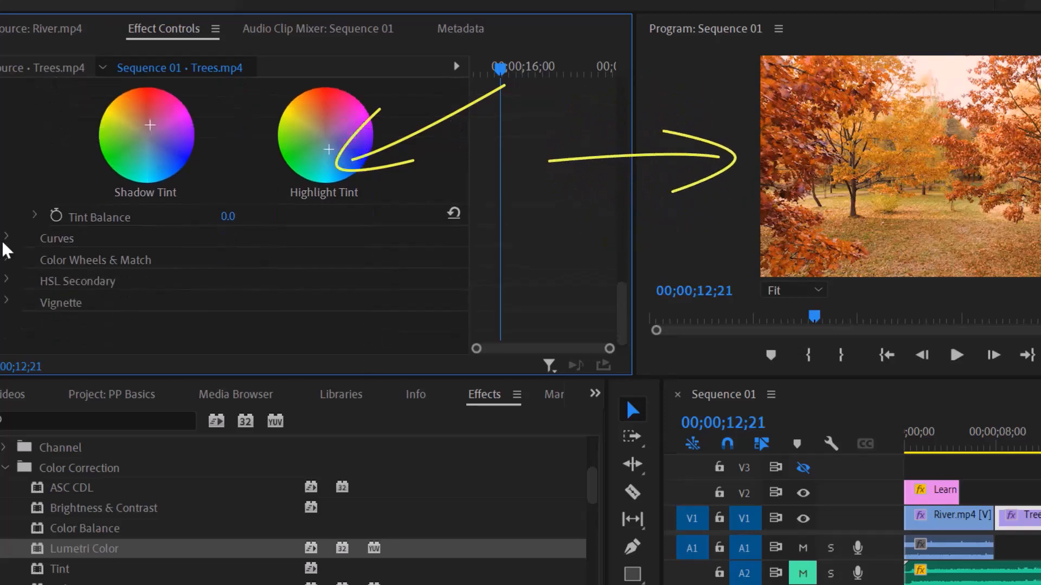
pyautogui.click(18, 242)
pyautogui.scroll(-8, 376, 246)
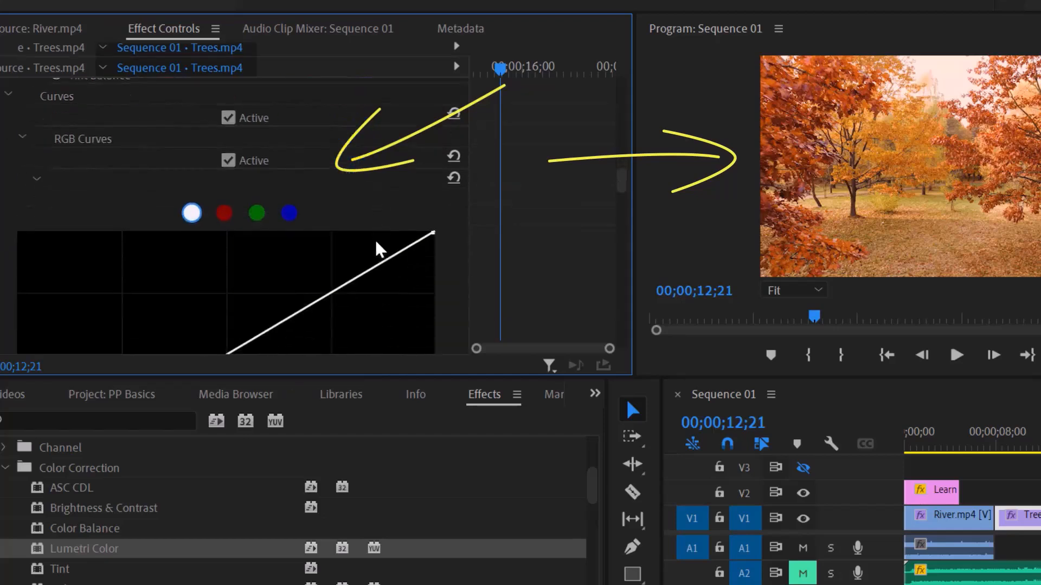
pyautogui.moveTo(228, 255); pyautogui.dragTo(247, 289)
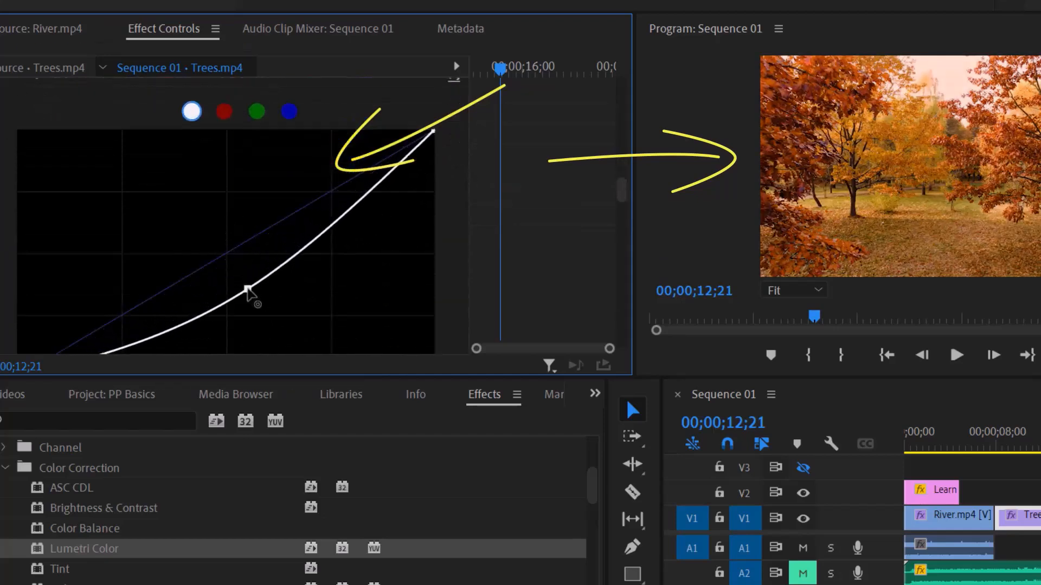
pyautogui.moveTo(319, 237); pyautogui.dragTo(302, 205)
pyautogui.scroll(-3, 231, 227)
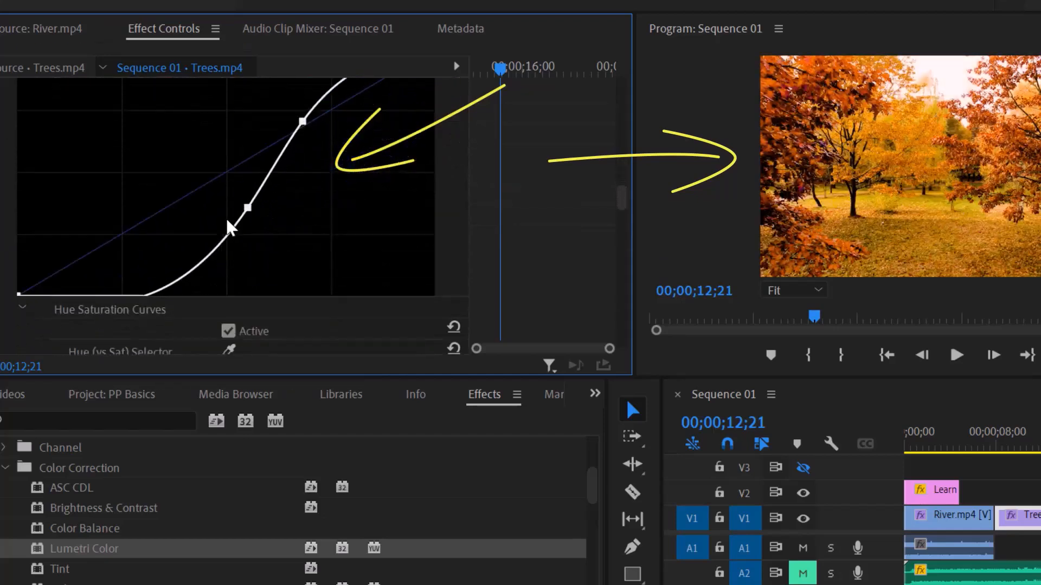
pyautogui.moveTo(183, 281); pyautogui.dragTo(130, 210)
pyautogui.scroll(-3, 290, 246)
pyautogui.scroll(4, 291, 246)
pyautogui.scroll(-2, 291, 246)
pyautogui.moveTo(244, 197); pyautogui.dragTo(242, 178)
# - Add control points near the red-orange hues on the Hue vs Sat, Hue vs Hue and Hue vs Luma curves
pyautogui.scroll(-5, 353, 242)
pyautogui.moveTo(233, 223)
pyautogui.mouseDown()
pyautogui.moveTo(234, 245)
pyautogui.moveTo(285, 252)
pyautogui.moveTo(226, 217)
pyautogui.moveTo(245, 209)
pyautogui.mouseUp()
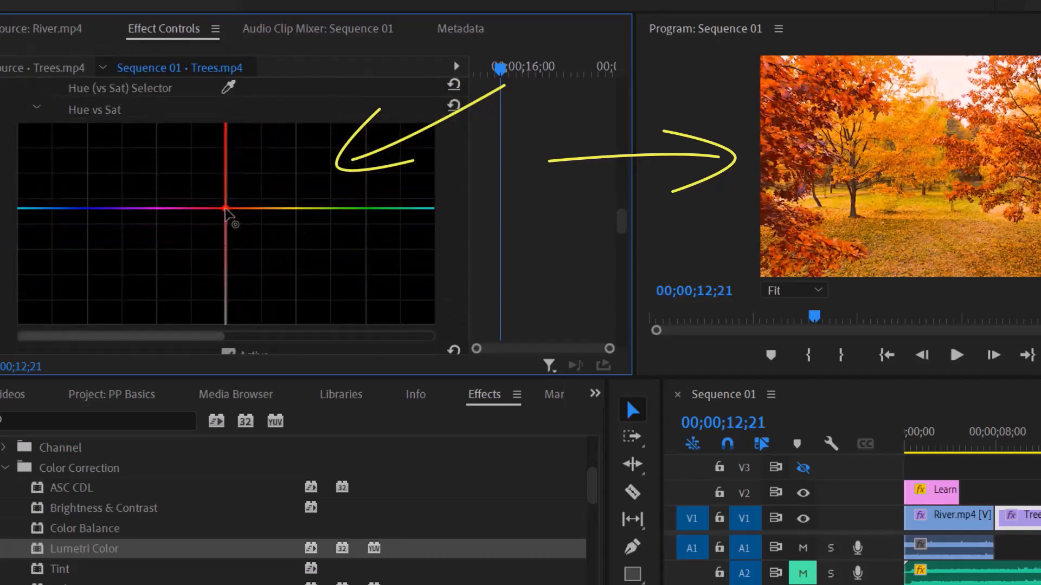
pyautogui.scroll(-6, 290, 233)
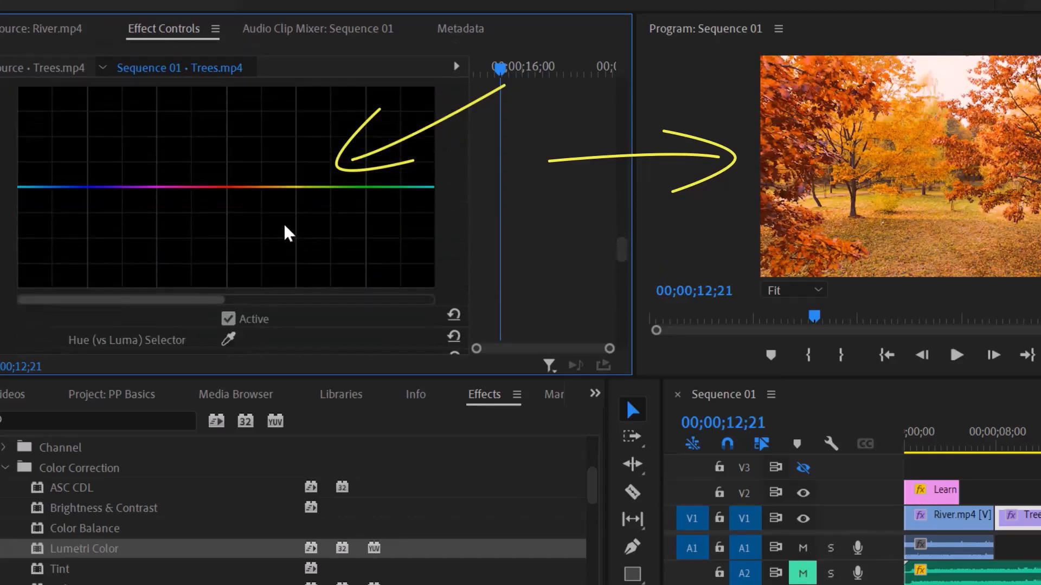
pyautogui.moveTo(237, 189)
pyautogui.mouseDown()
pyautogui.moveTo(265, 213)
pyautogui.moveTo(228, 189)
pyautogui.mouseUp()
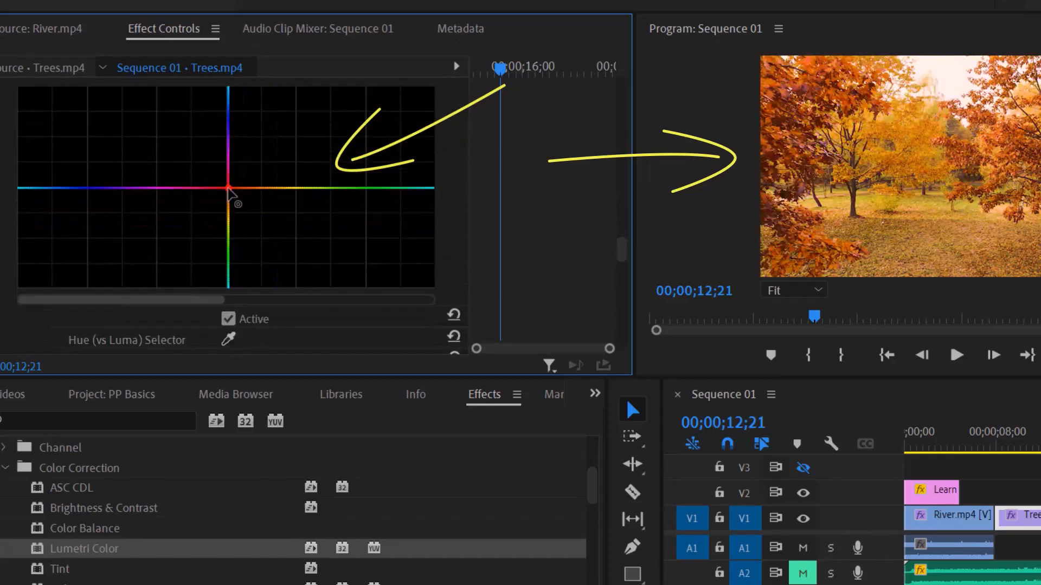
pyautogui.scroll(-4, 255, 230)
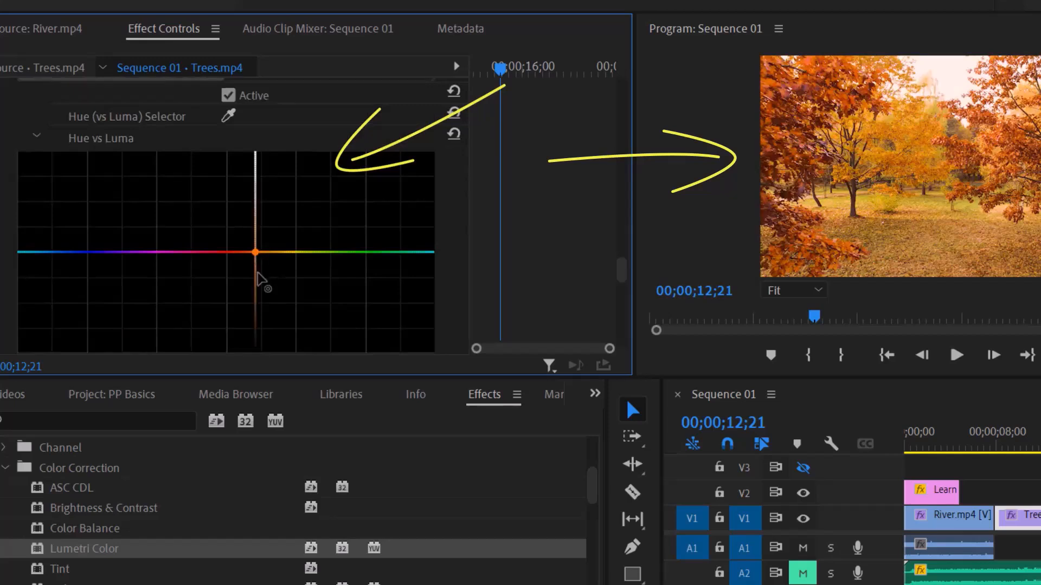
# - Add a control point at the middle of the Luma vs Sat and Sat vs Sat curves
pyautogui.scroll(-5, 256, 259)
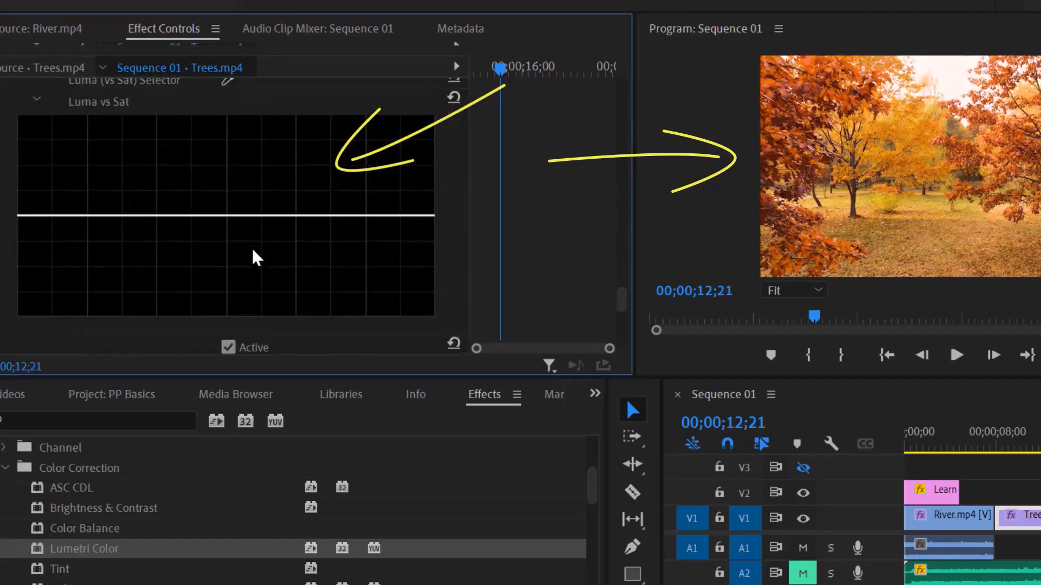
pyautogui.moveTo(228, 216); pyautogui.dragTo(236, 236)
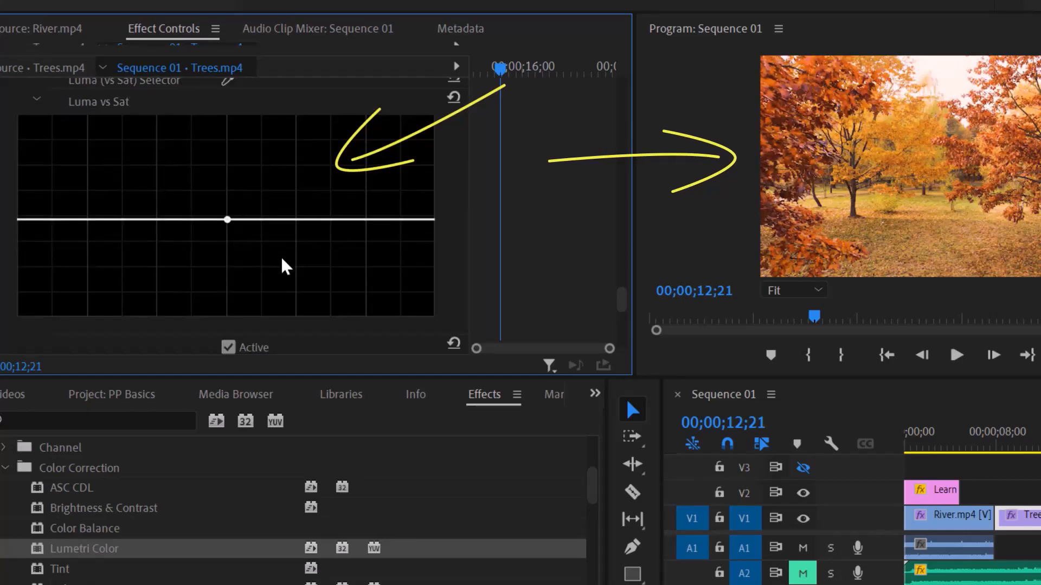
pyautogui.scroll(-5, 287, 269)
pyautogui.moveTo(226, 241)
pyautogui.mouseDown()
pyautogui.moveTo(258, 277)
pyautogui.moveTo(146, 216)
pyautogui.moveTo(264, 186)
pyautogui.moveTo(136, 297)
pyautogui.moveTo(228, 239)
pyautogui.mouseUp()
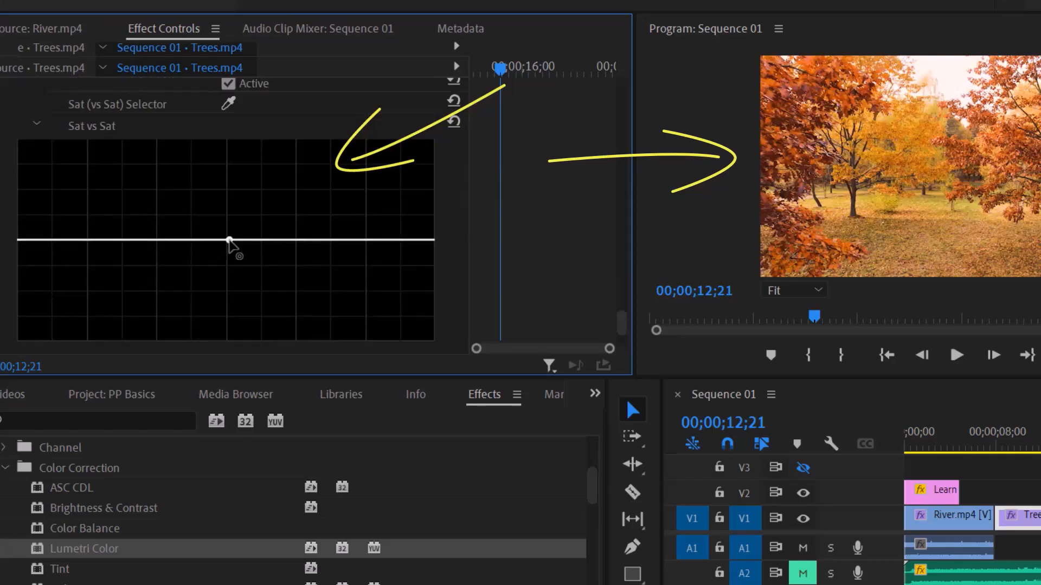
# - Expand Color Wheels & Match, slightly lower the Midtones and Highlights sliders and slightly raise the Shadows slider
pyautogui.scroll(-4, 274, 261)
pyautogui.scroll(1, 274, 260)
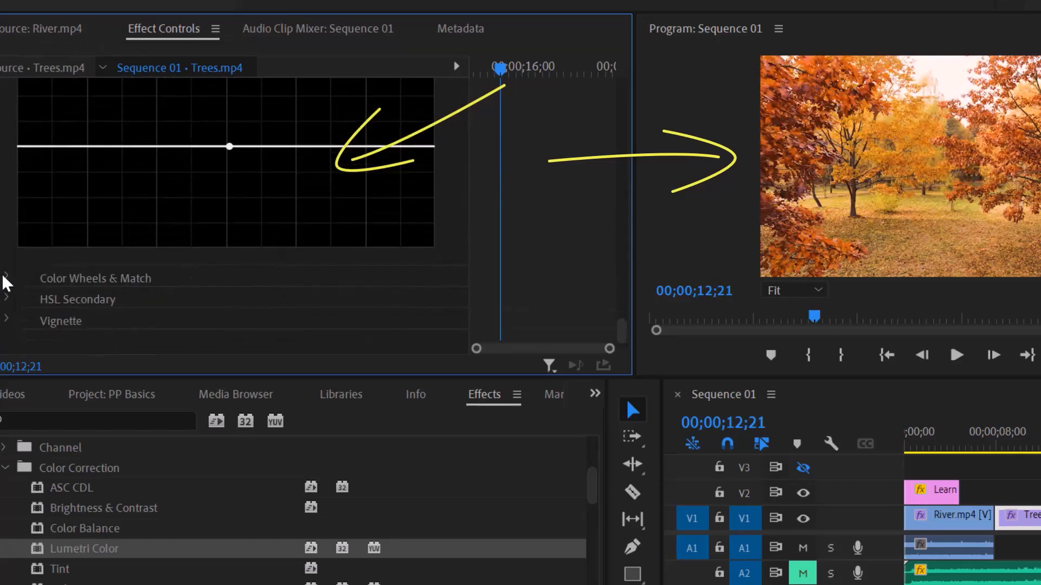
pyautogui.click(6, 278)
pyautogui.scroll(-5, 348, 249)
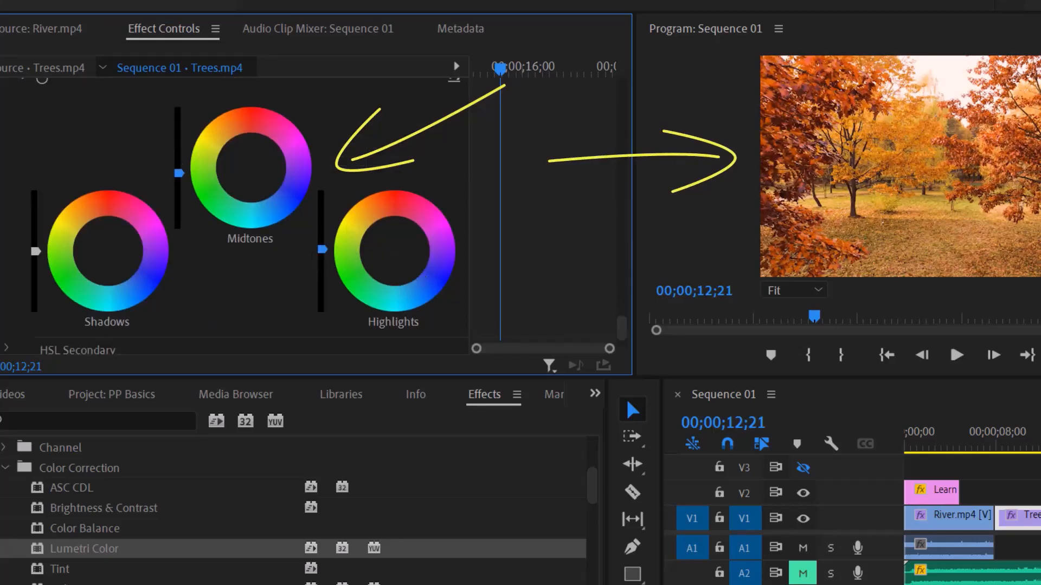
pyautogui.moveTo(322, 251); pyautogui.dragTo(323, 265)
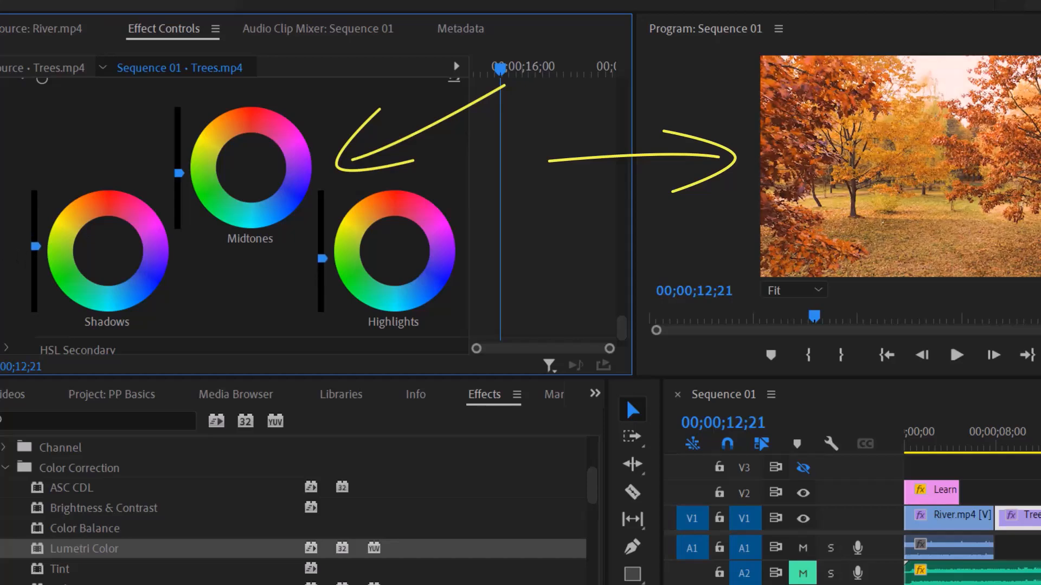
# - Expand HSL Secondary, look through its color key settings and set the Refine Blur to 84
pyautogui.scroll(-2, 302, 214)
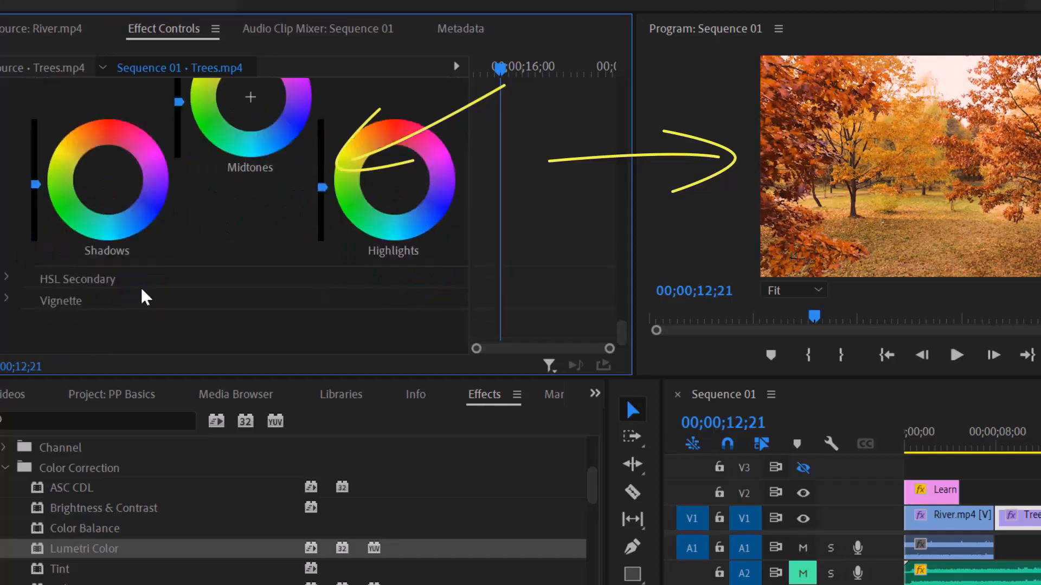
pyautogui.click(6, 277)
pyautogui.scroll(-1, 176, 260)
pyautogui.scroll(-3, 182, 260)
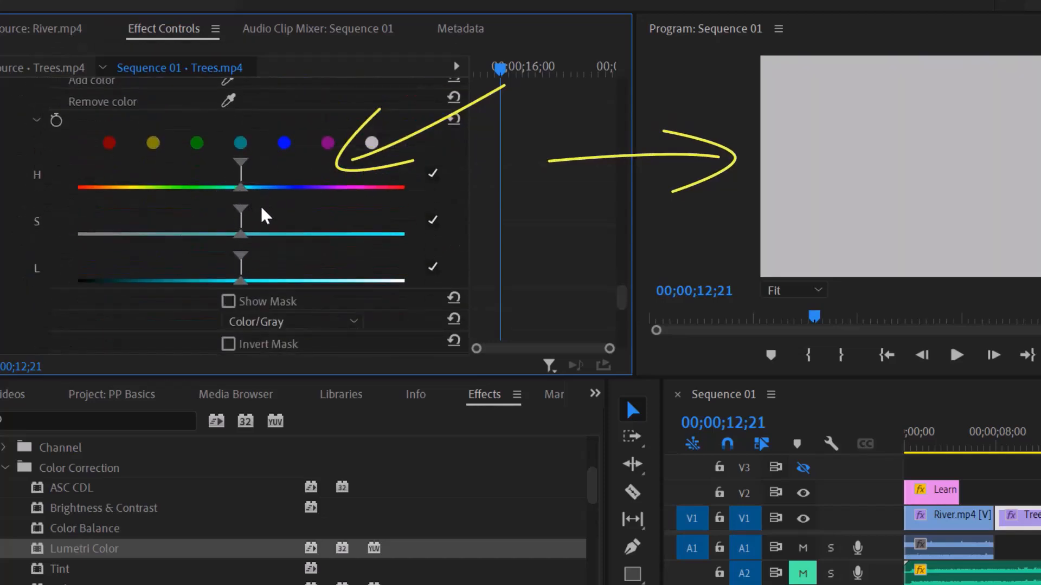
pyautogui.scroll(-3, 415, 311)
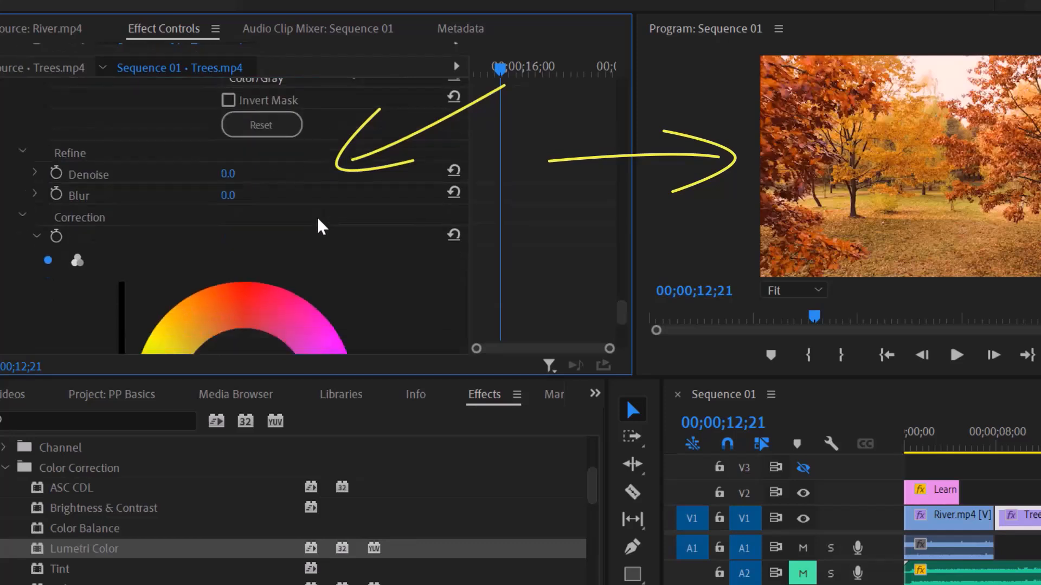
pyautogui.moveTo(231, 196); pyautogui.dragTo(276, 196)
pyautogui.scroll(-1, 241, 211)
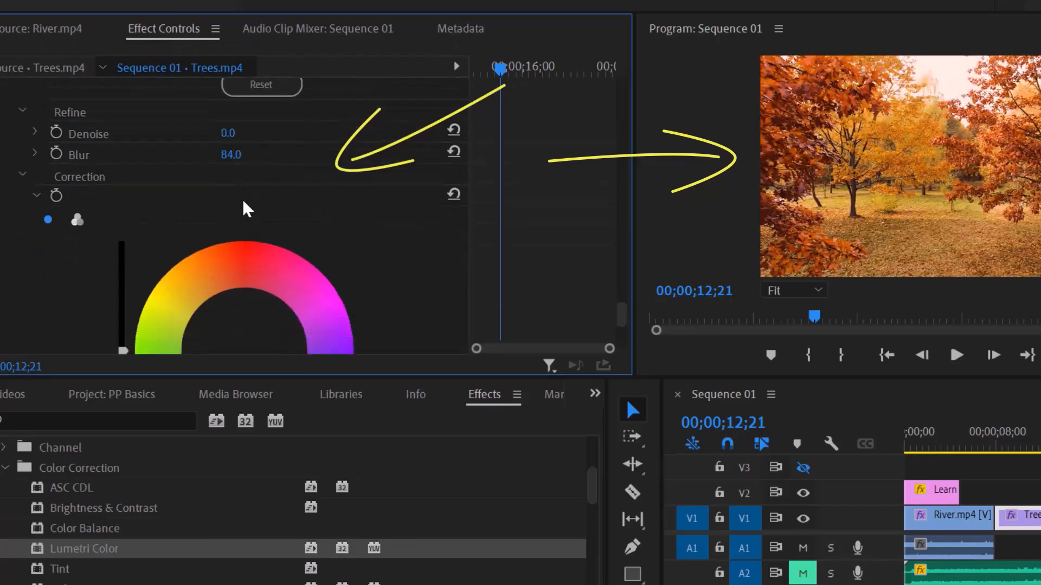
# - In the HSL Secondary Correction settings, set Temperature to 62, Tint to 88, Contrast to 41, Sharpen to 33 and Saturation to 113
pyautogui.scroll(-9, 372, 251)
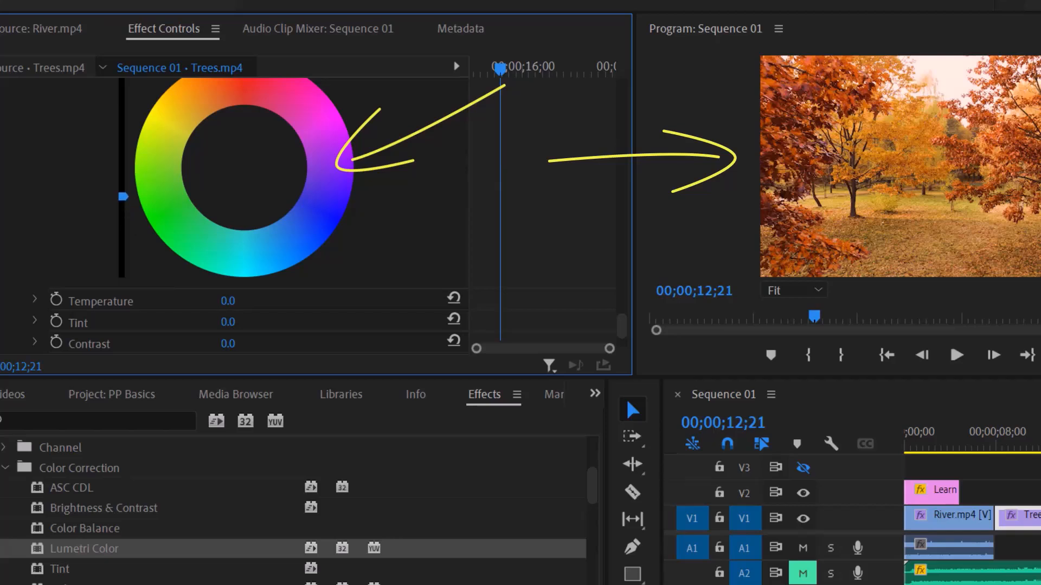
pyautogui.scroll(-2, 157, 353)
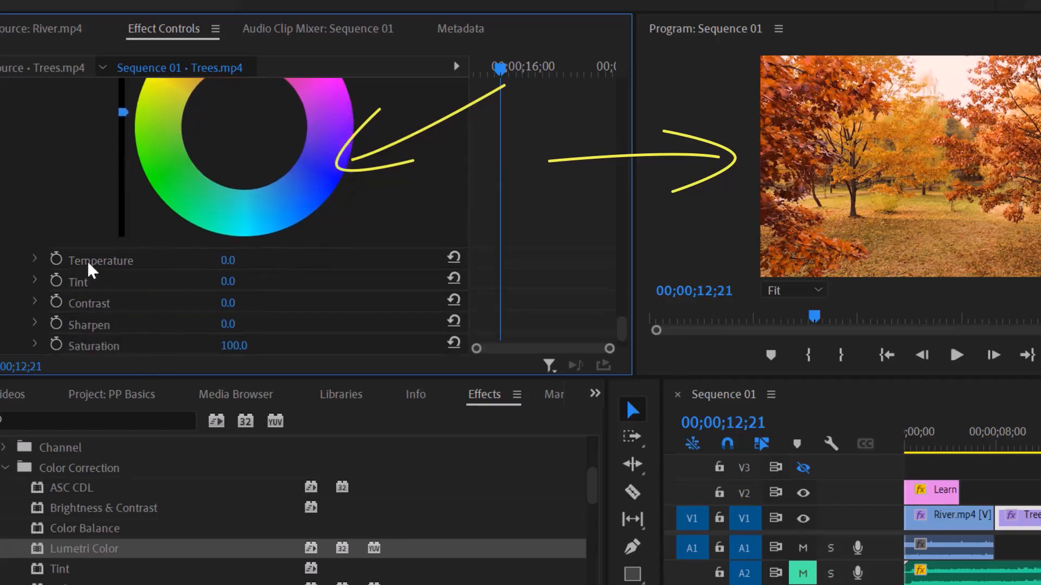
pyautogui.moveTo(225, 260); pyautogui.dragTo(265, 327)
pyautogui.scroll(-3, 266, 300)
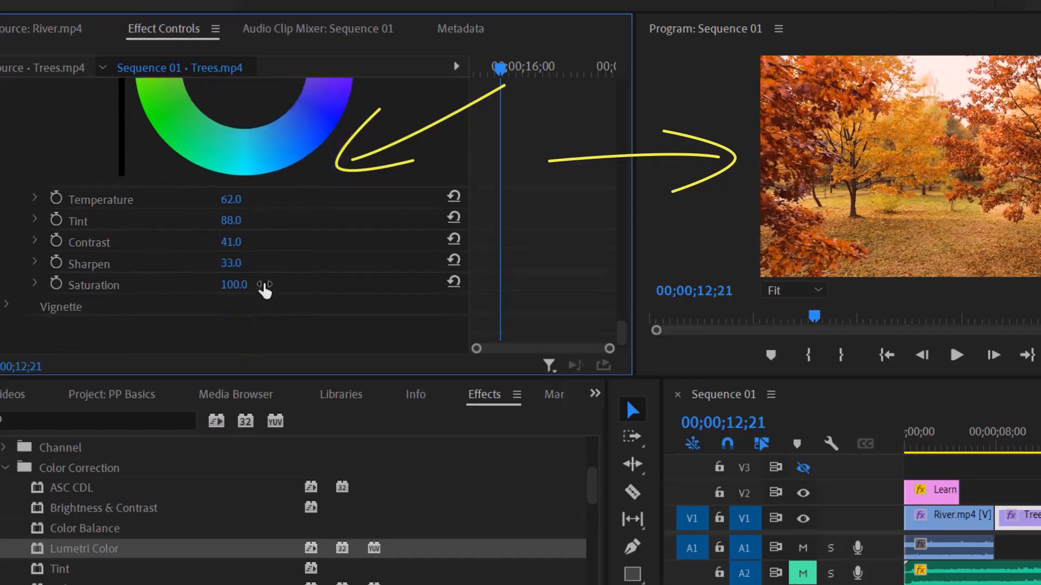
pyautogui.moveTo(264, 288); pyautogui.dragTo(295, 287)
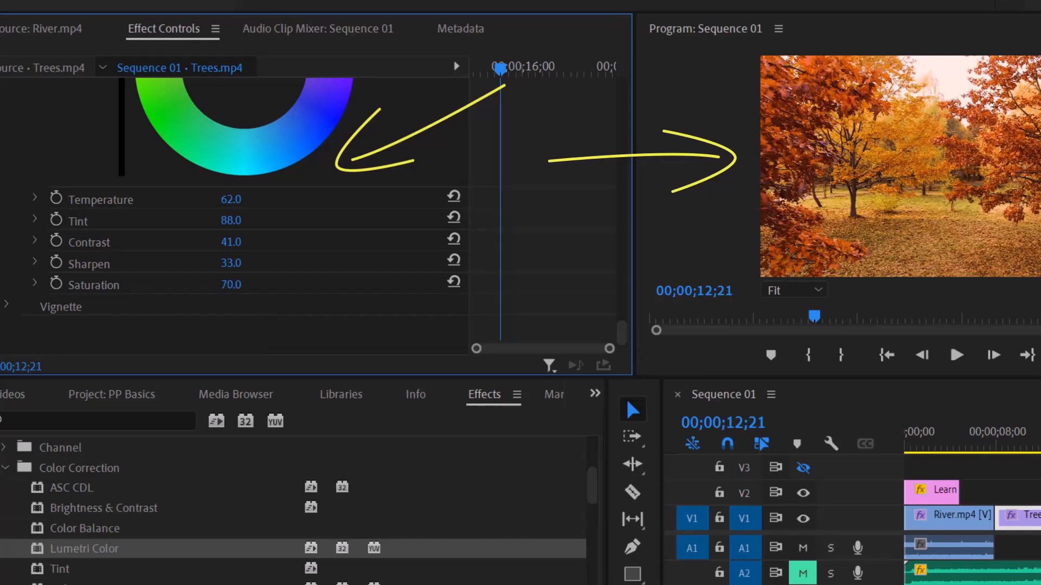
pyautogui.scroll(-1, 316, 302)
pyautogui.moveTo(231, 279); pyautogui.dragTo(254, 278)
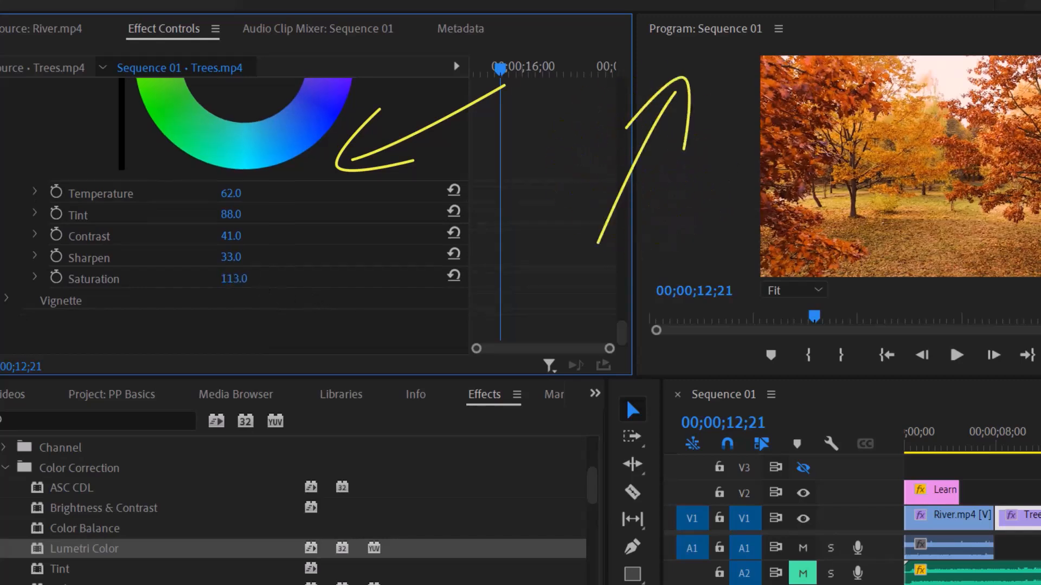
# - Expand the Lumetri Color Vignette section and adjust the vignette's Amount
pyautogui.click(8, 298)
pyautogui.scroll(-5, 279, 323)
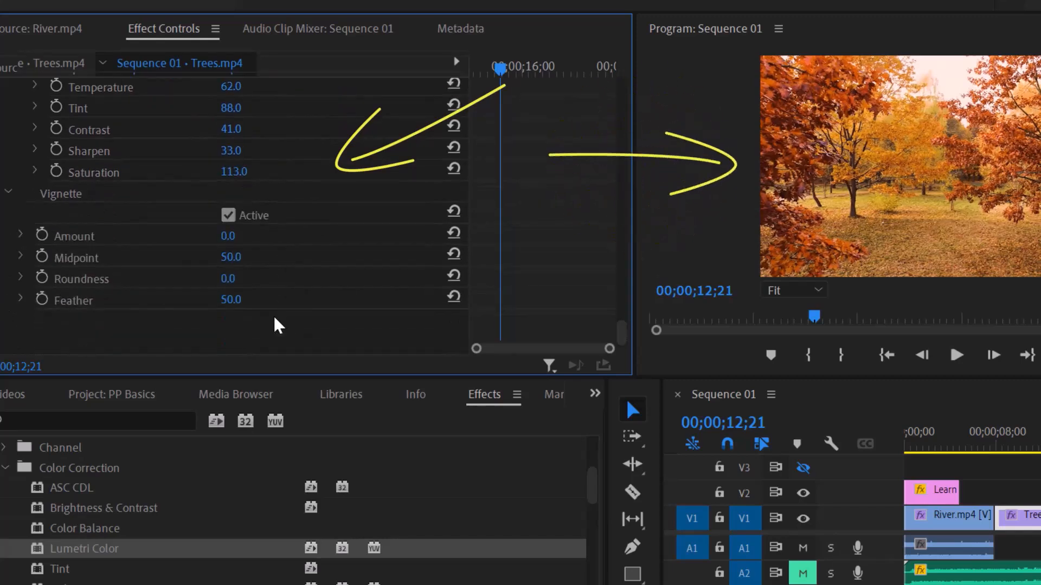
pyautogui.moveTo(259, 241)
pyautogui.mouseDown()
pyautogui.moveTo(285, 241)
pyautogui.moveTo(248, 301)
pyautogui.moveTo(207, 301)
pyautogui.moveTo(220, 279)
pyautogui.moveTo(174, 279)
pyautogui.moveTo(234, 279)
pyautogui.mouseUp()
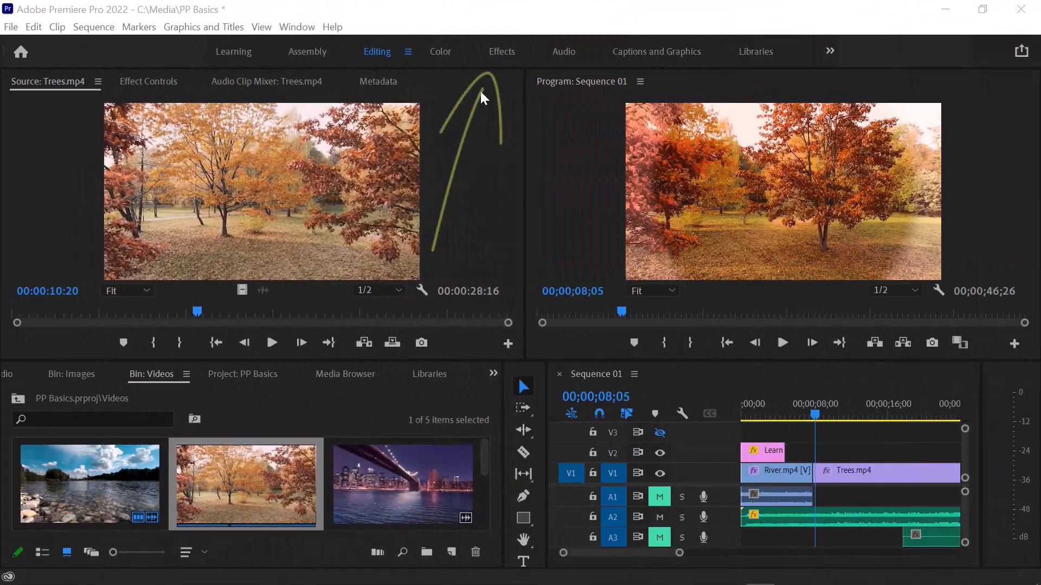
# - Switch to the Effects workspace, place the Bold Web Caption template on V2 at the start of the Trees.mp4 clip and play it back
pyautogui.click(500, 52)
pyautogui.click(871, 135)
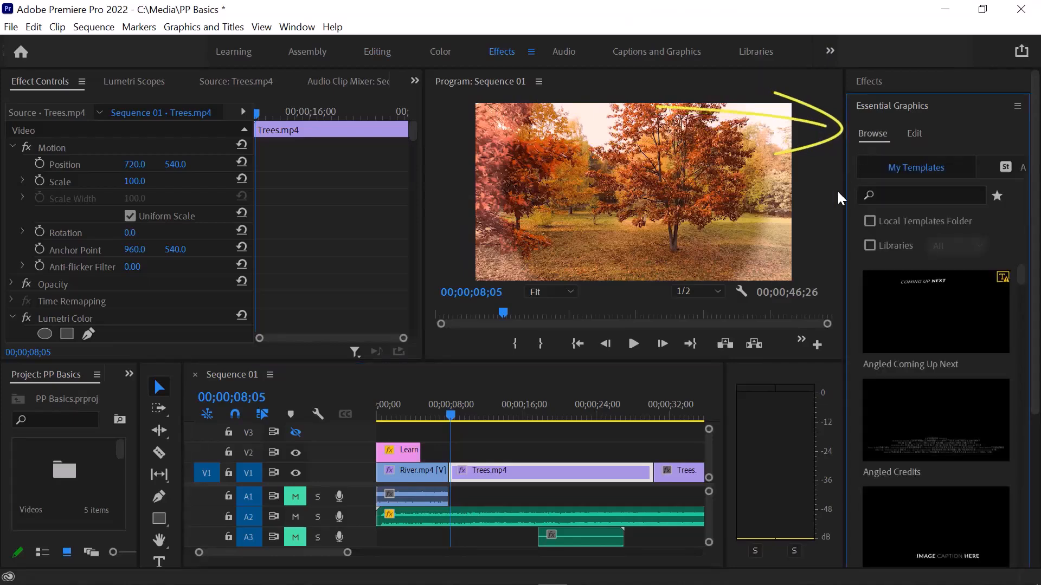
pyautogui.moveTo(1021, 274); pyautogui.dragTo(1012, 361)
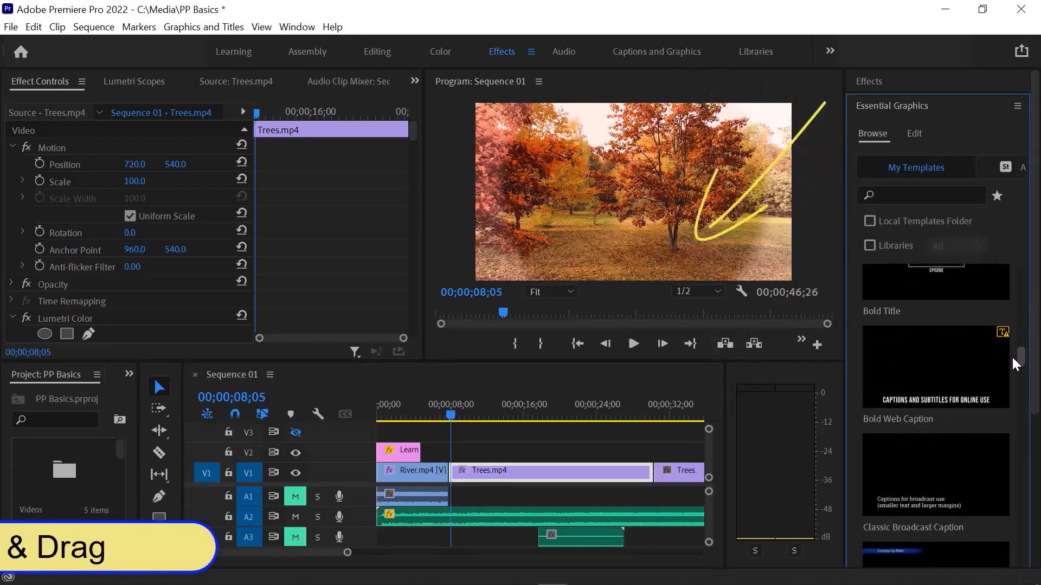
pyautogui.moveTo(969, 398); pyautogui.dragTo(480, 453)
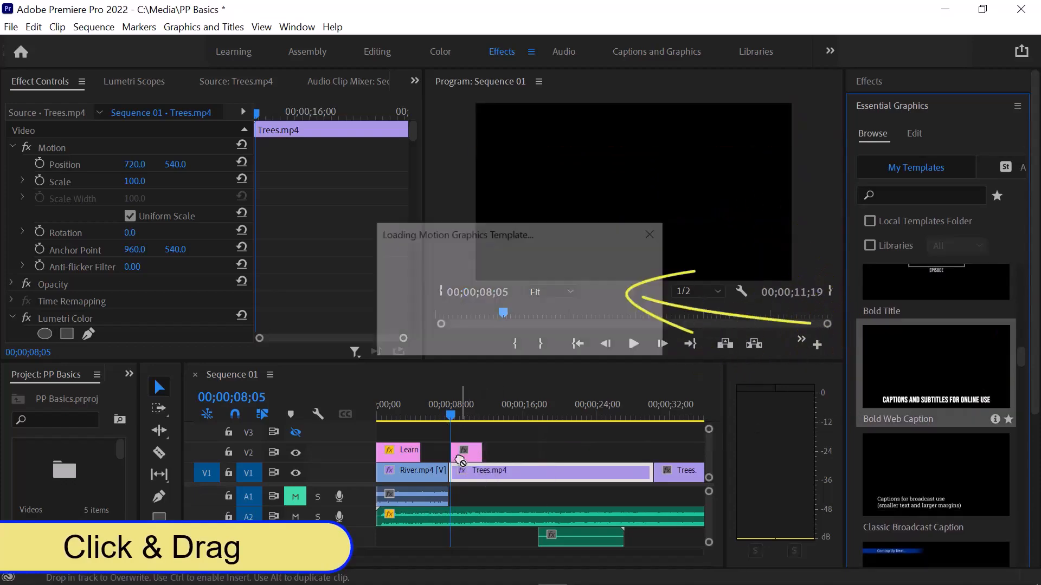
pyautogui.press('space')
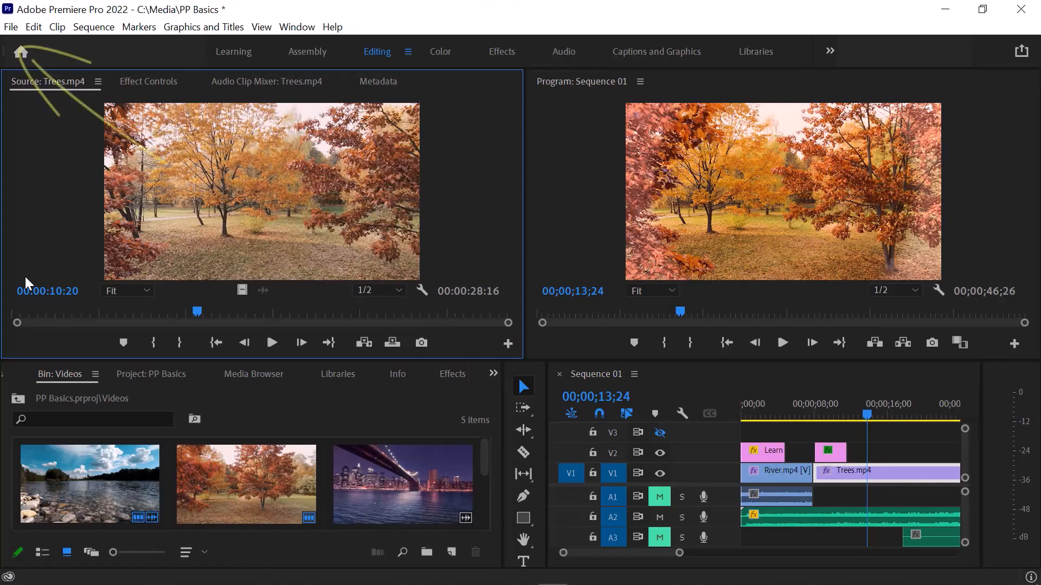
# - Save the project as PP Basics in the C:\Media folder
pyautogui.click(11, 27)
pyautogui.click(24, 235)
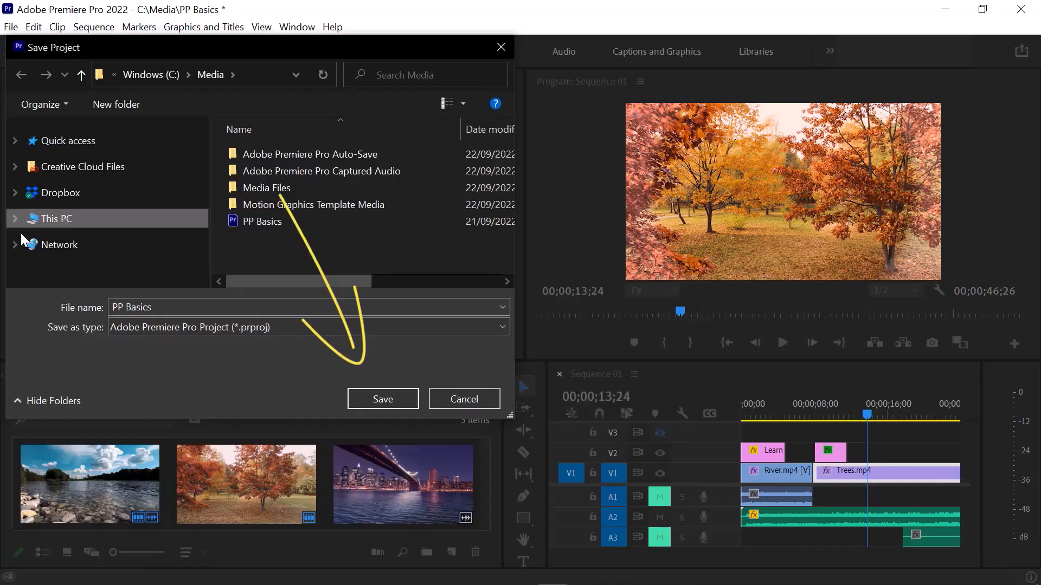
pyautogui.click(382, 399)
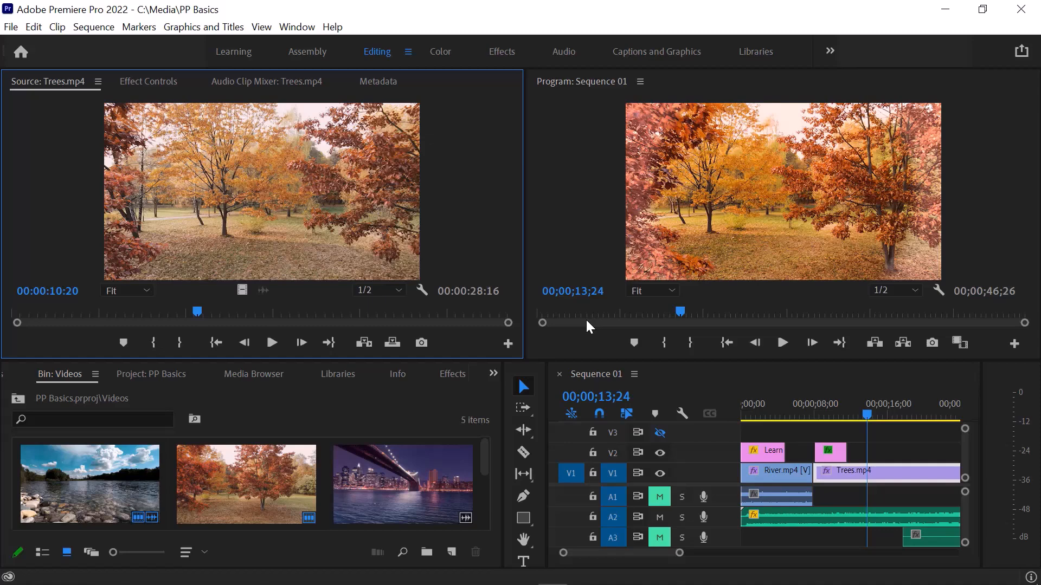
# - Open the media export settings and trim the export range to start at 00:00:03:26 and last 00:00:19:10
pyautogui.click(11, 28)
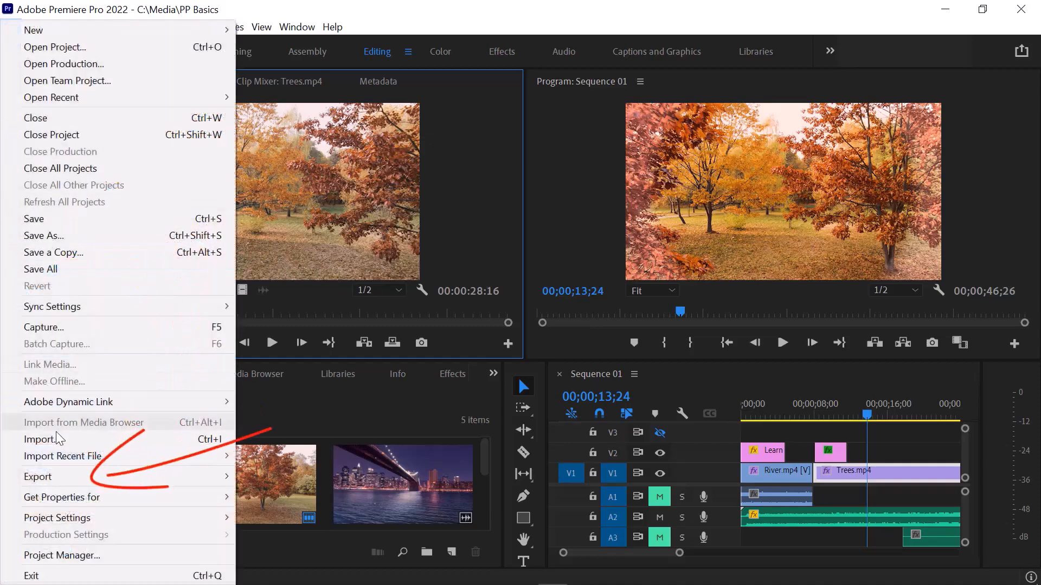
pyautogui.moveTo(61, 477)
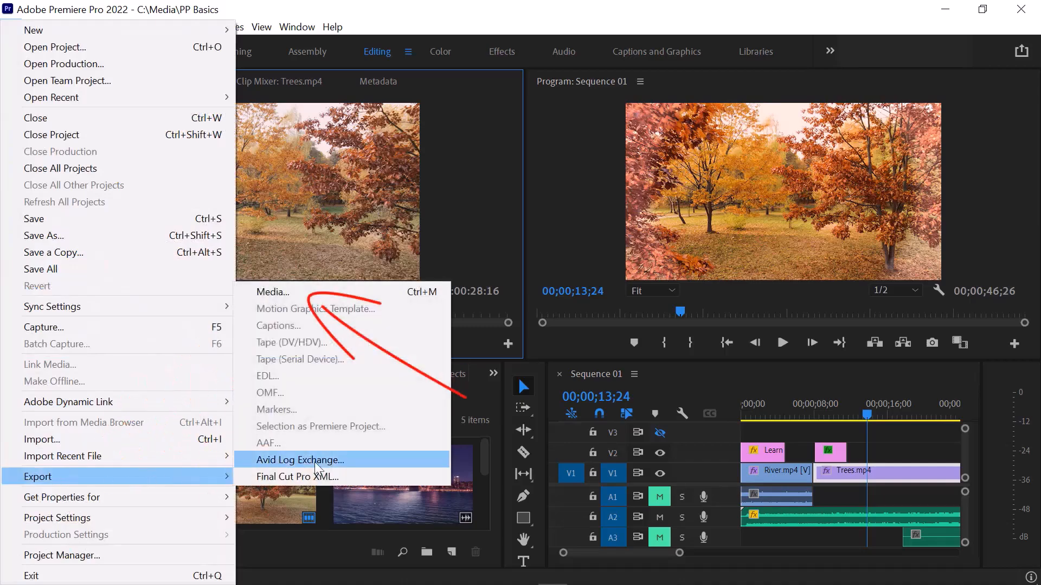
pyautogui.click(301, 292)
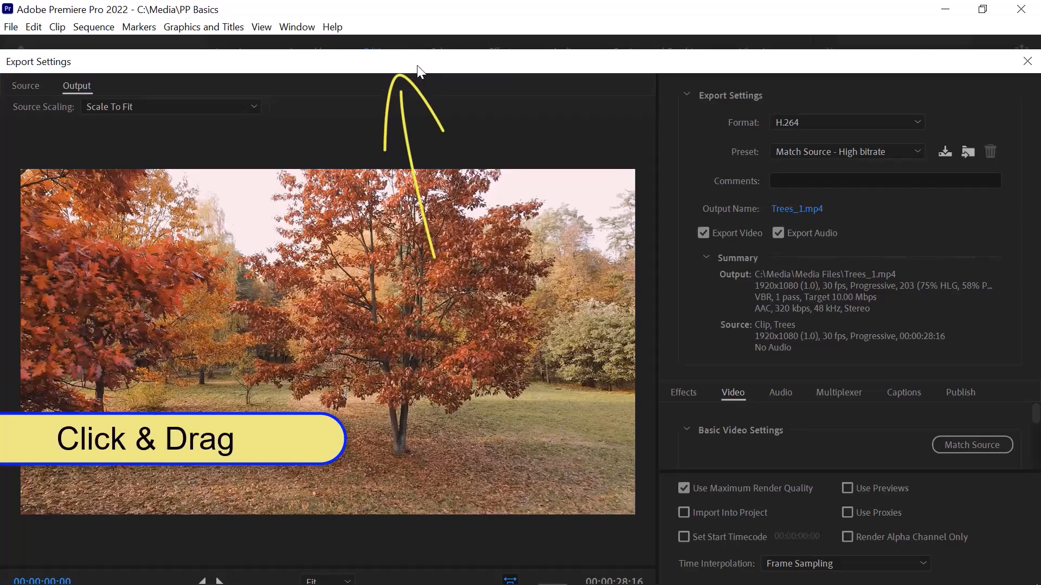
pyautogui.moveTo(420, 70); pyautogui.dragTo(415, 16)
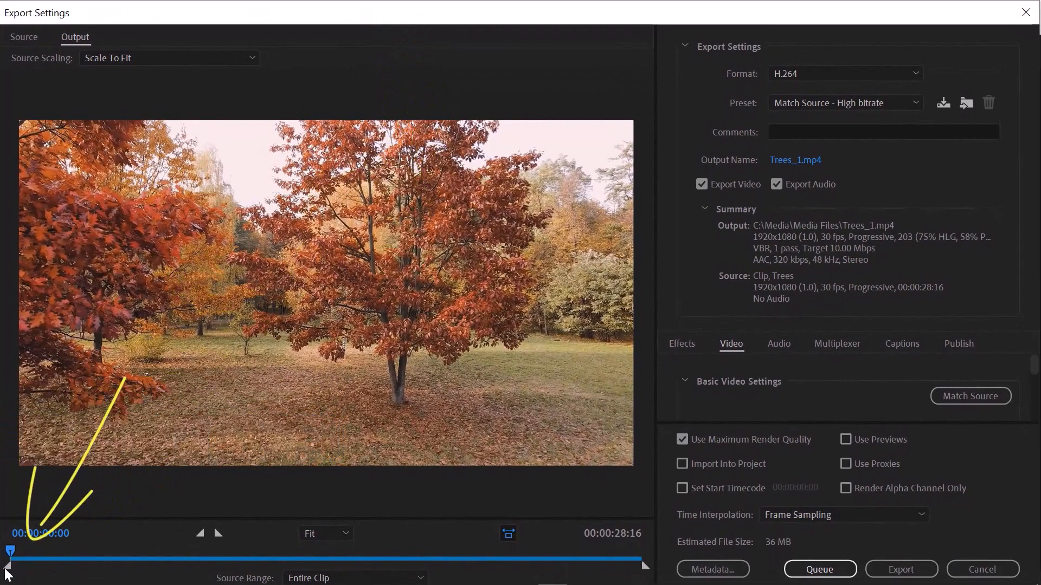
pyautogui.moveTo(6, 567); pyautogui.dragTo(94, 567)
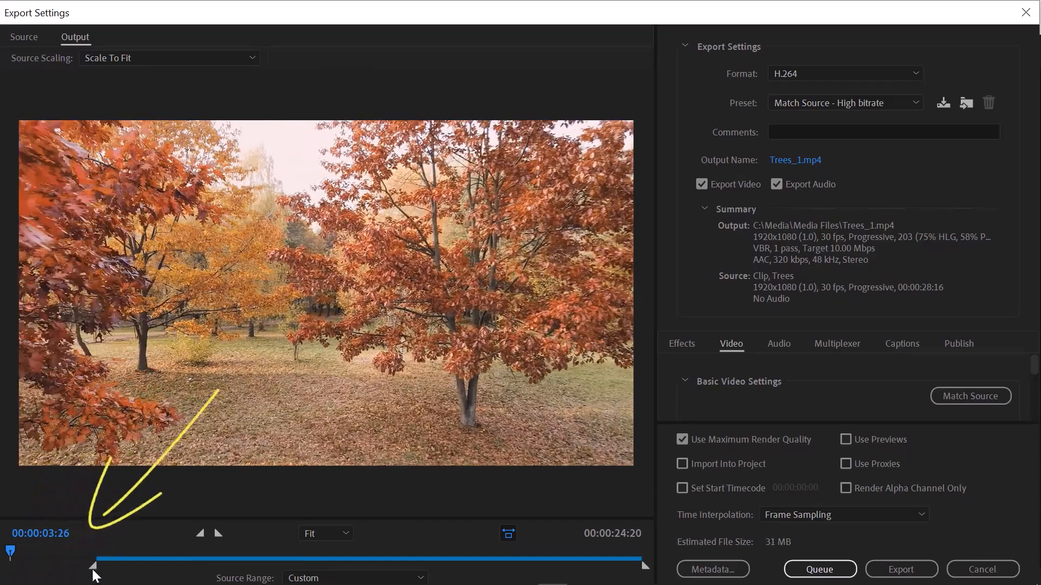
pyautogui.moveTo(643, 566); pyautogui.dragTo(530, 563)
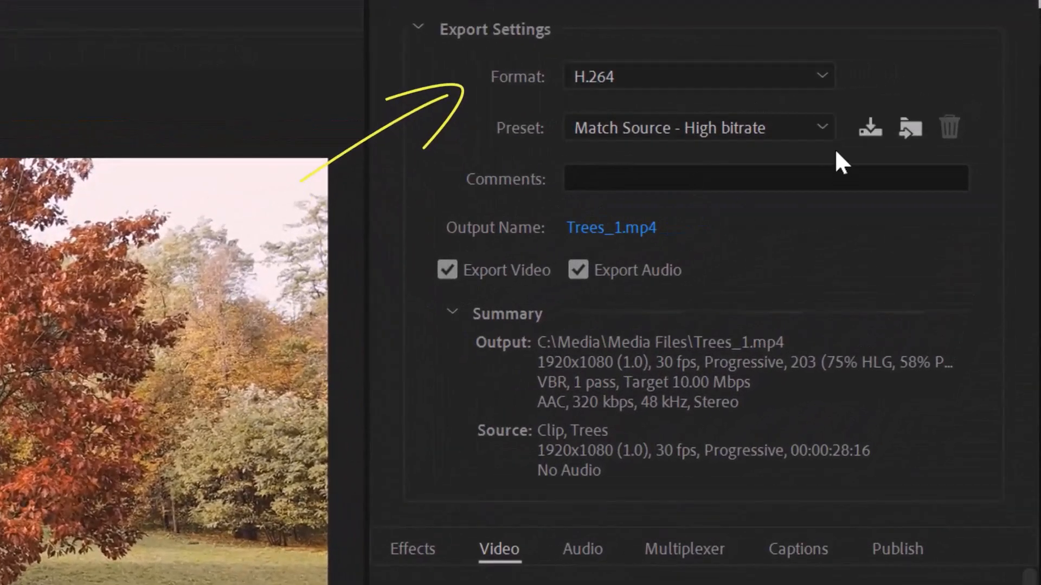
# - Look through the H.264 export presets down to YouTube 1080p Full HD
pyautogui.click(822, 129)
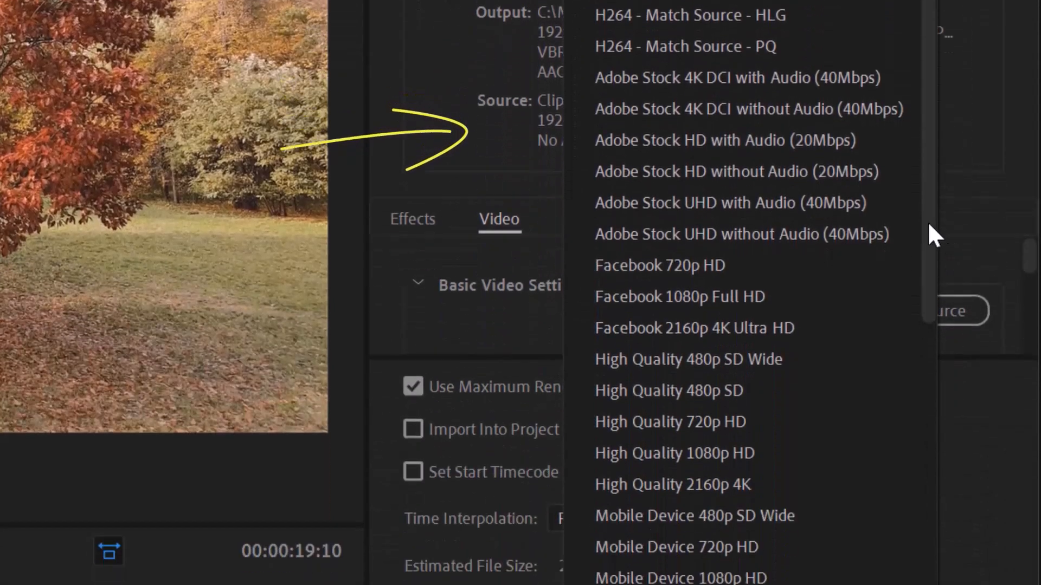
pyautogui.scroll(-3, 919, 510)
pyautogui.scroll(-10, 913, 312)
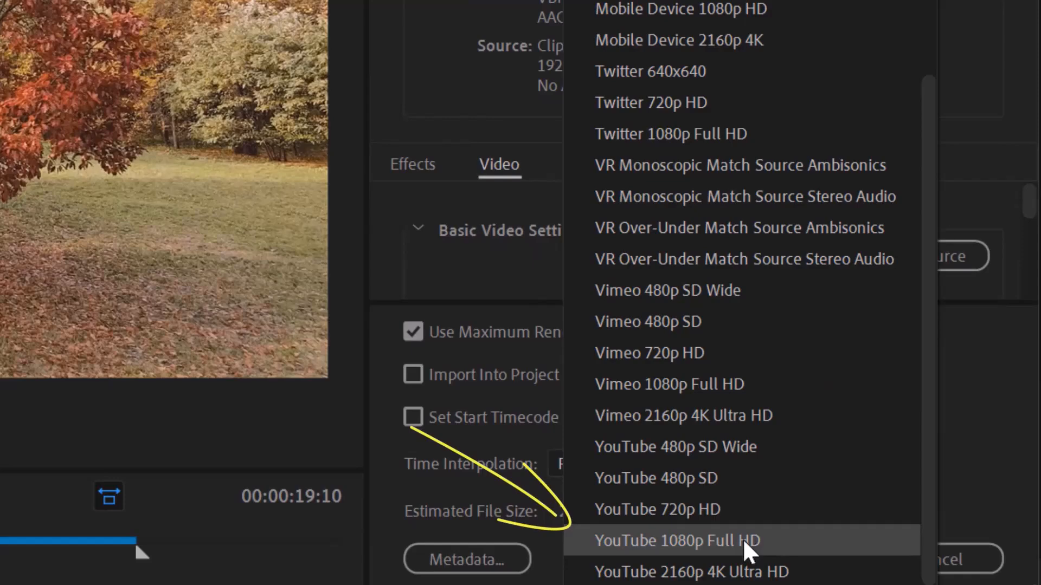
pyautogui.press('Escape')
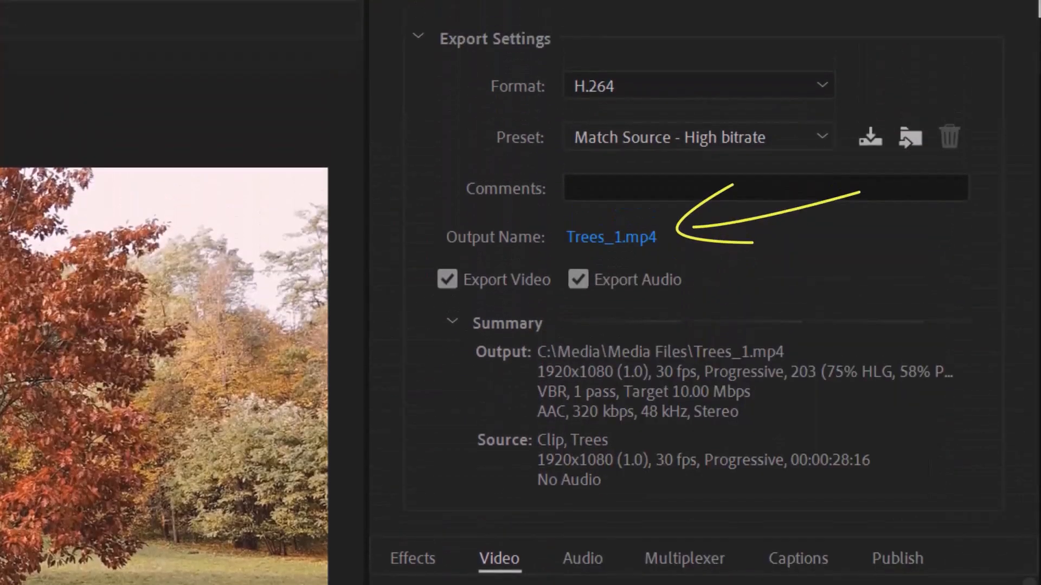
# - Export the video as Trees_1.mp4 in the Media Files folder with Use Maximum Render Quality enabled
pyautogui.click(608, 241)
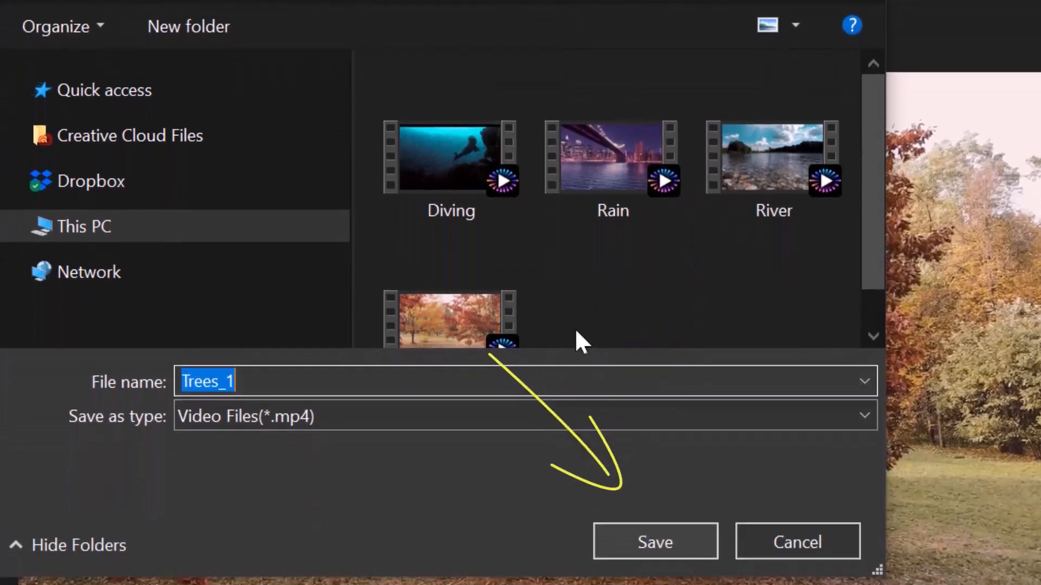
pyautogui.click(675, 540)
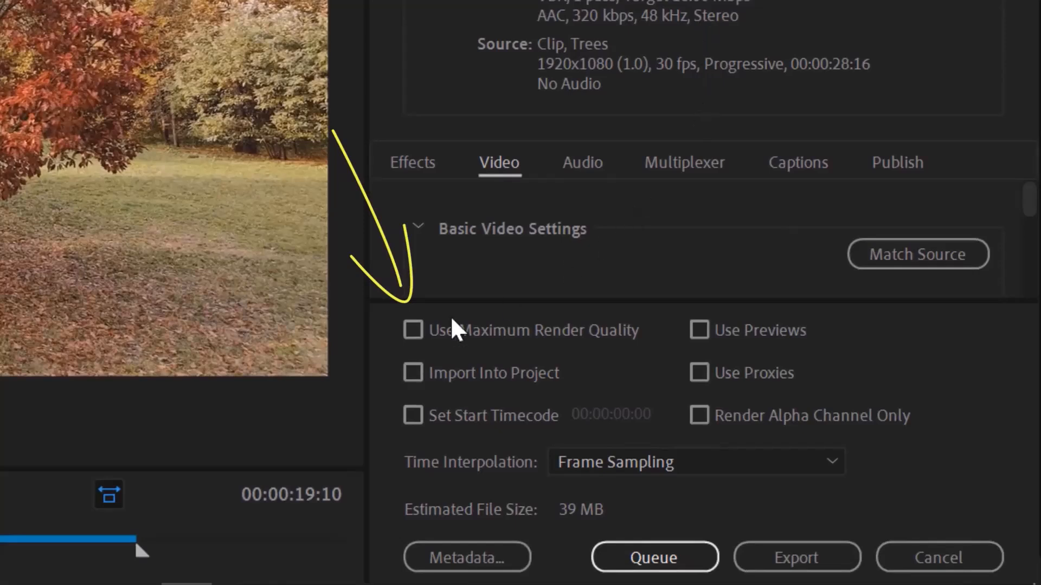
pyautogui.click(408, 339)
pyautogui.click(813, 559)
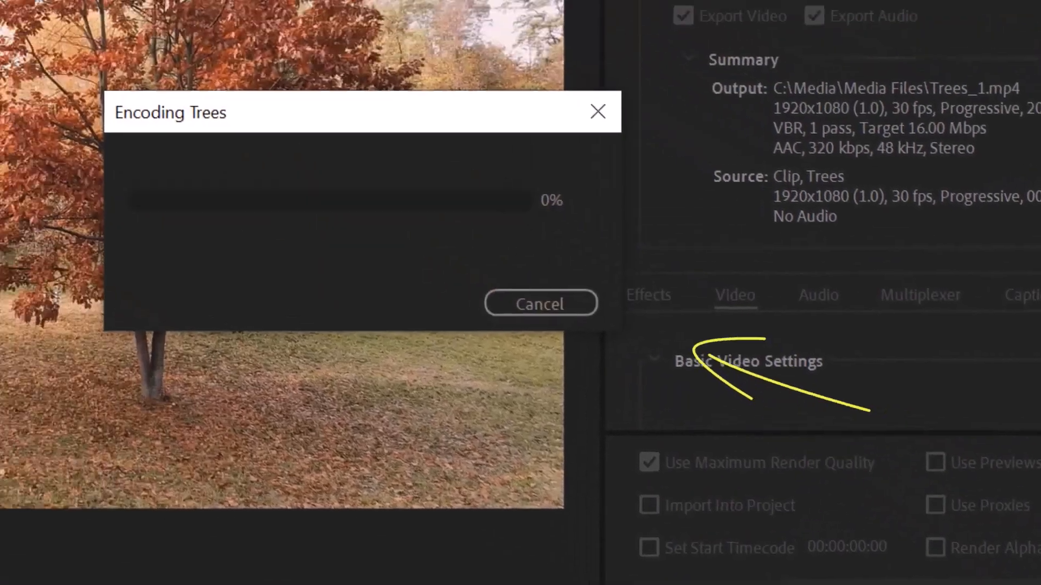